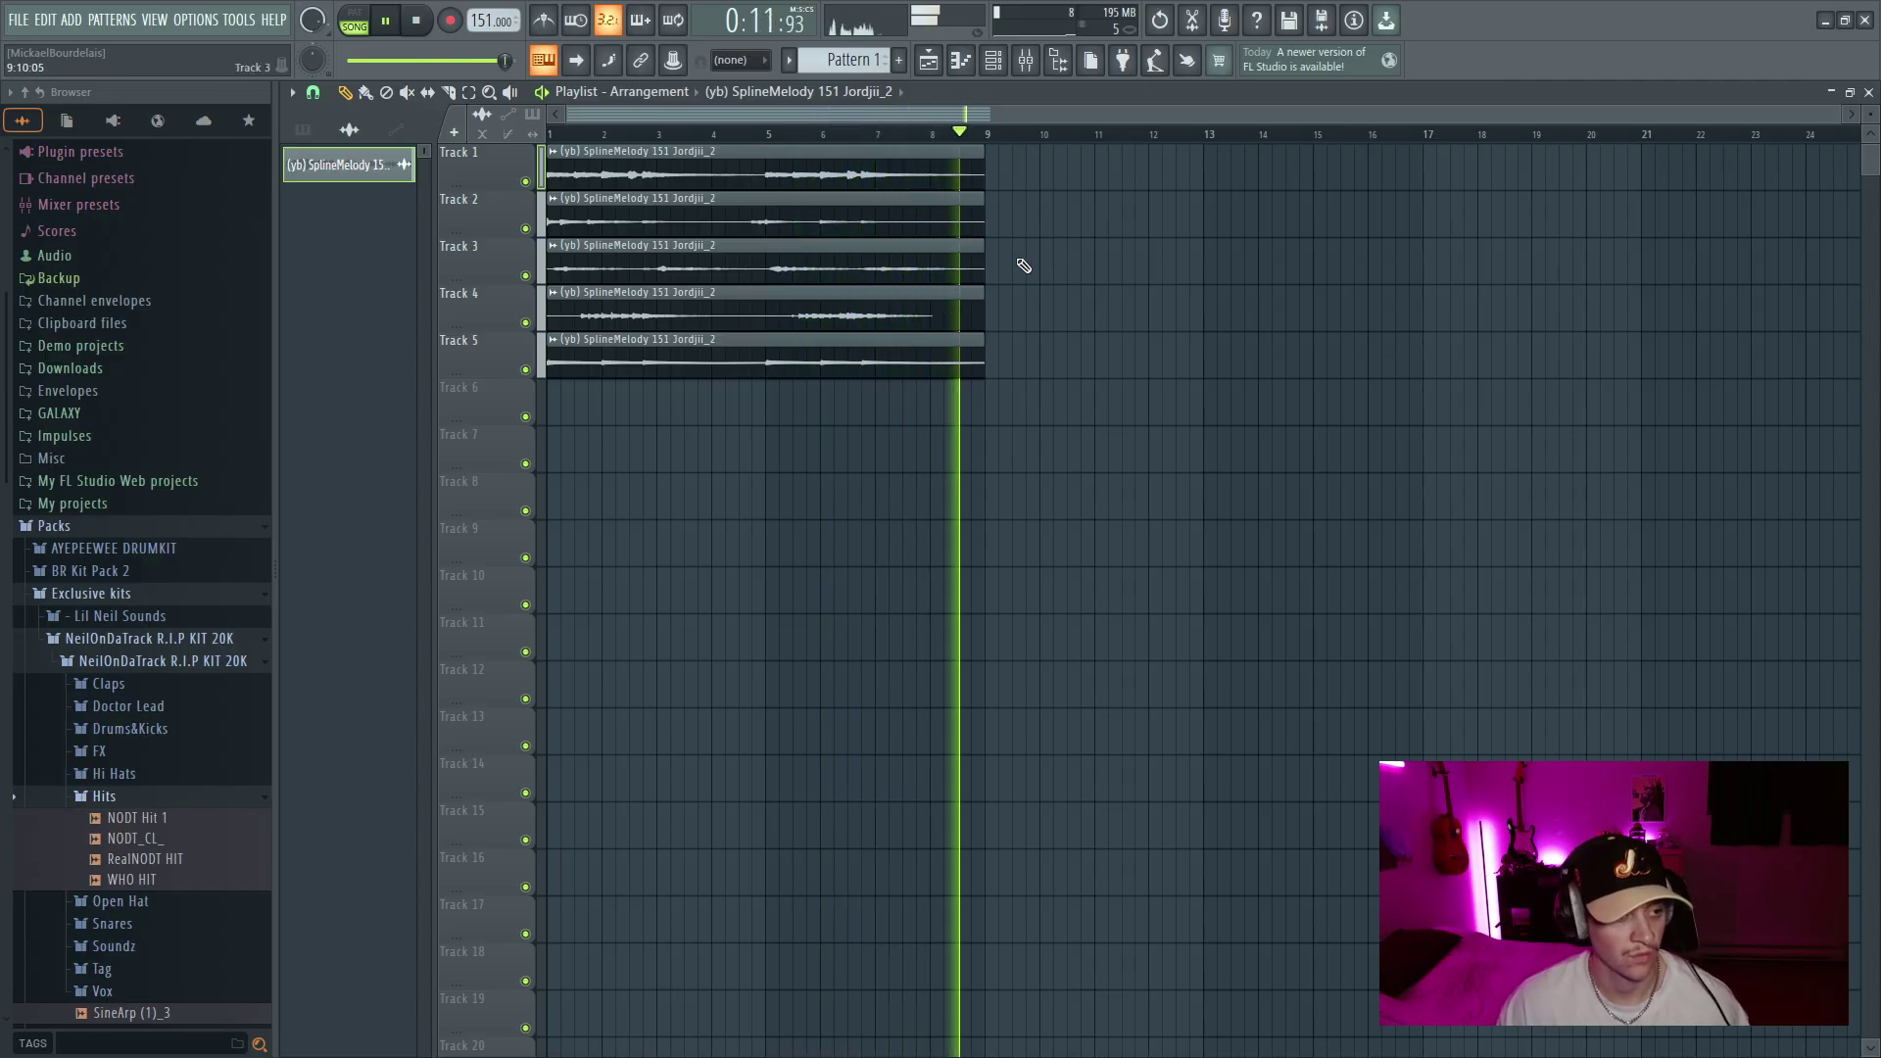
Stop playback and delete all notes before the low note group starting at bar 55 in the melody sample's piano roll
key("space")
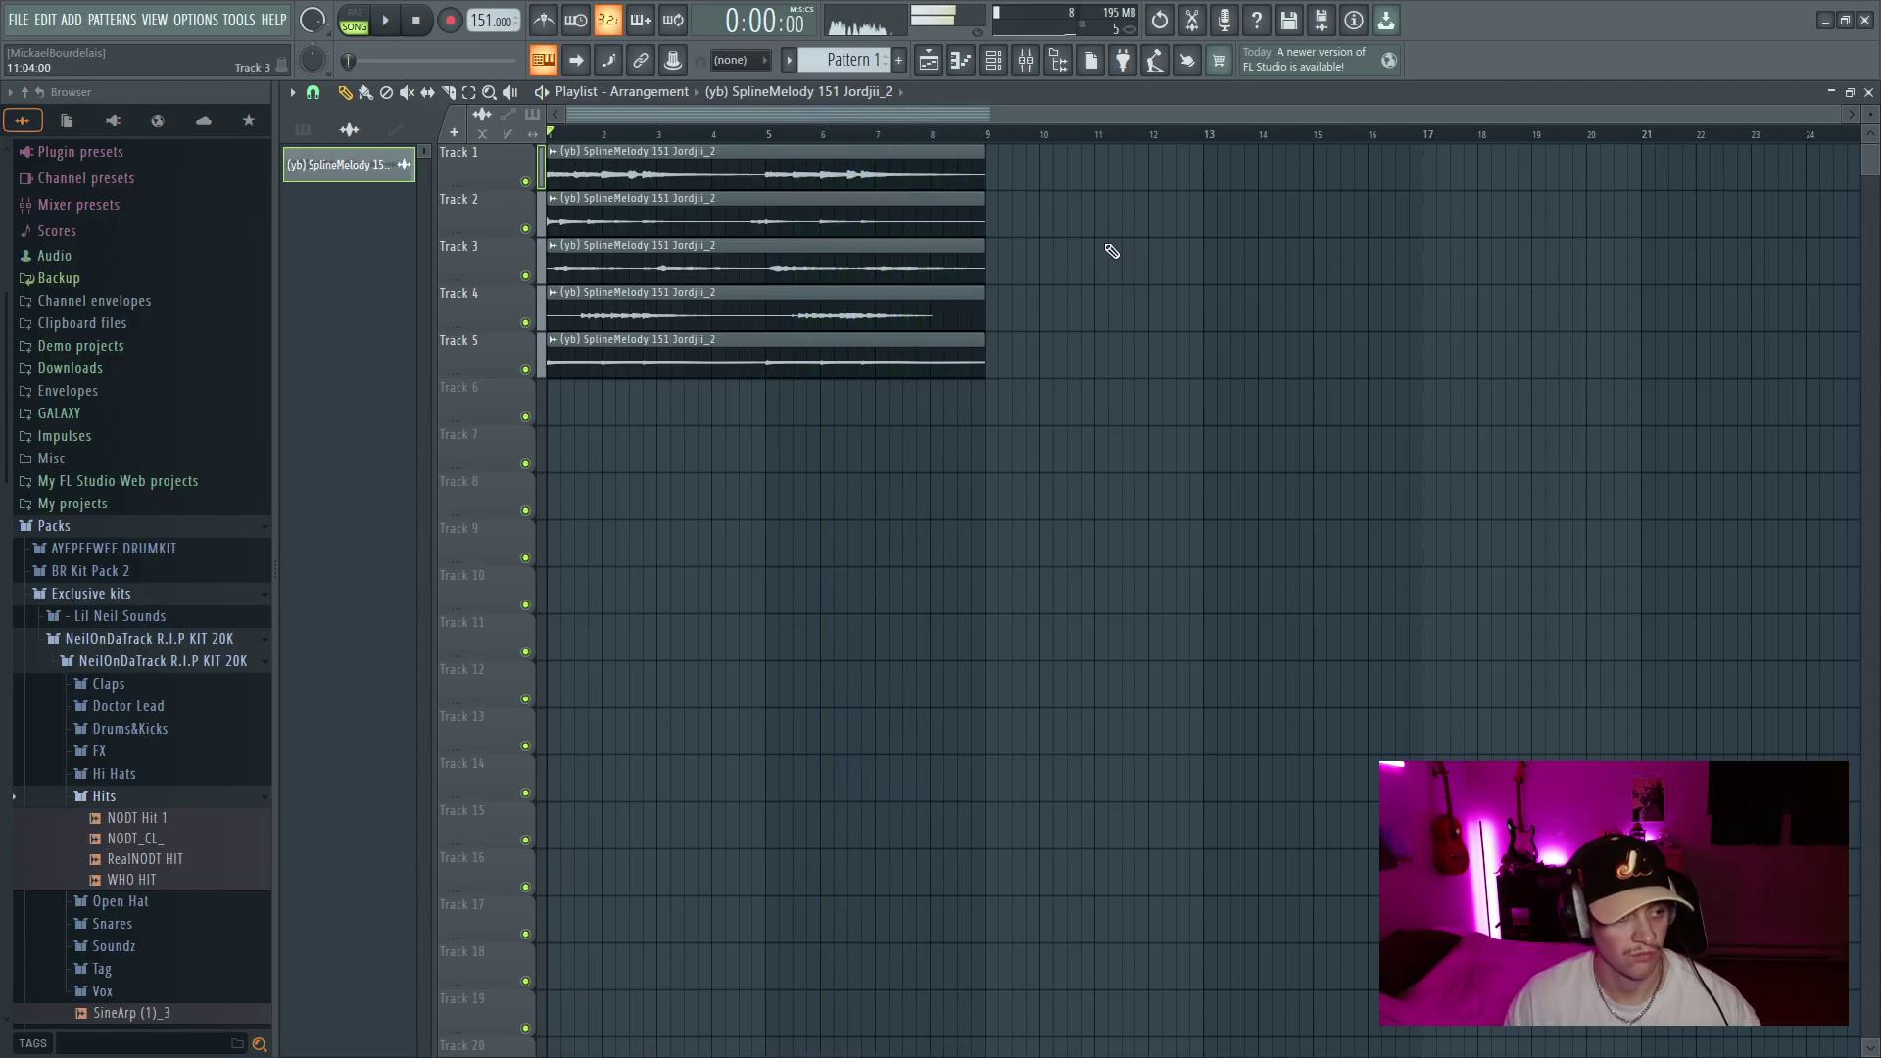
left_click(992, 61)
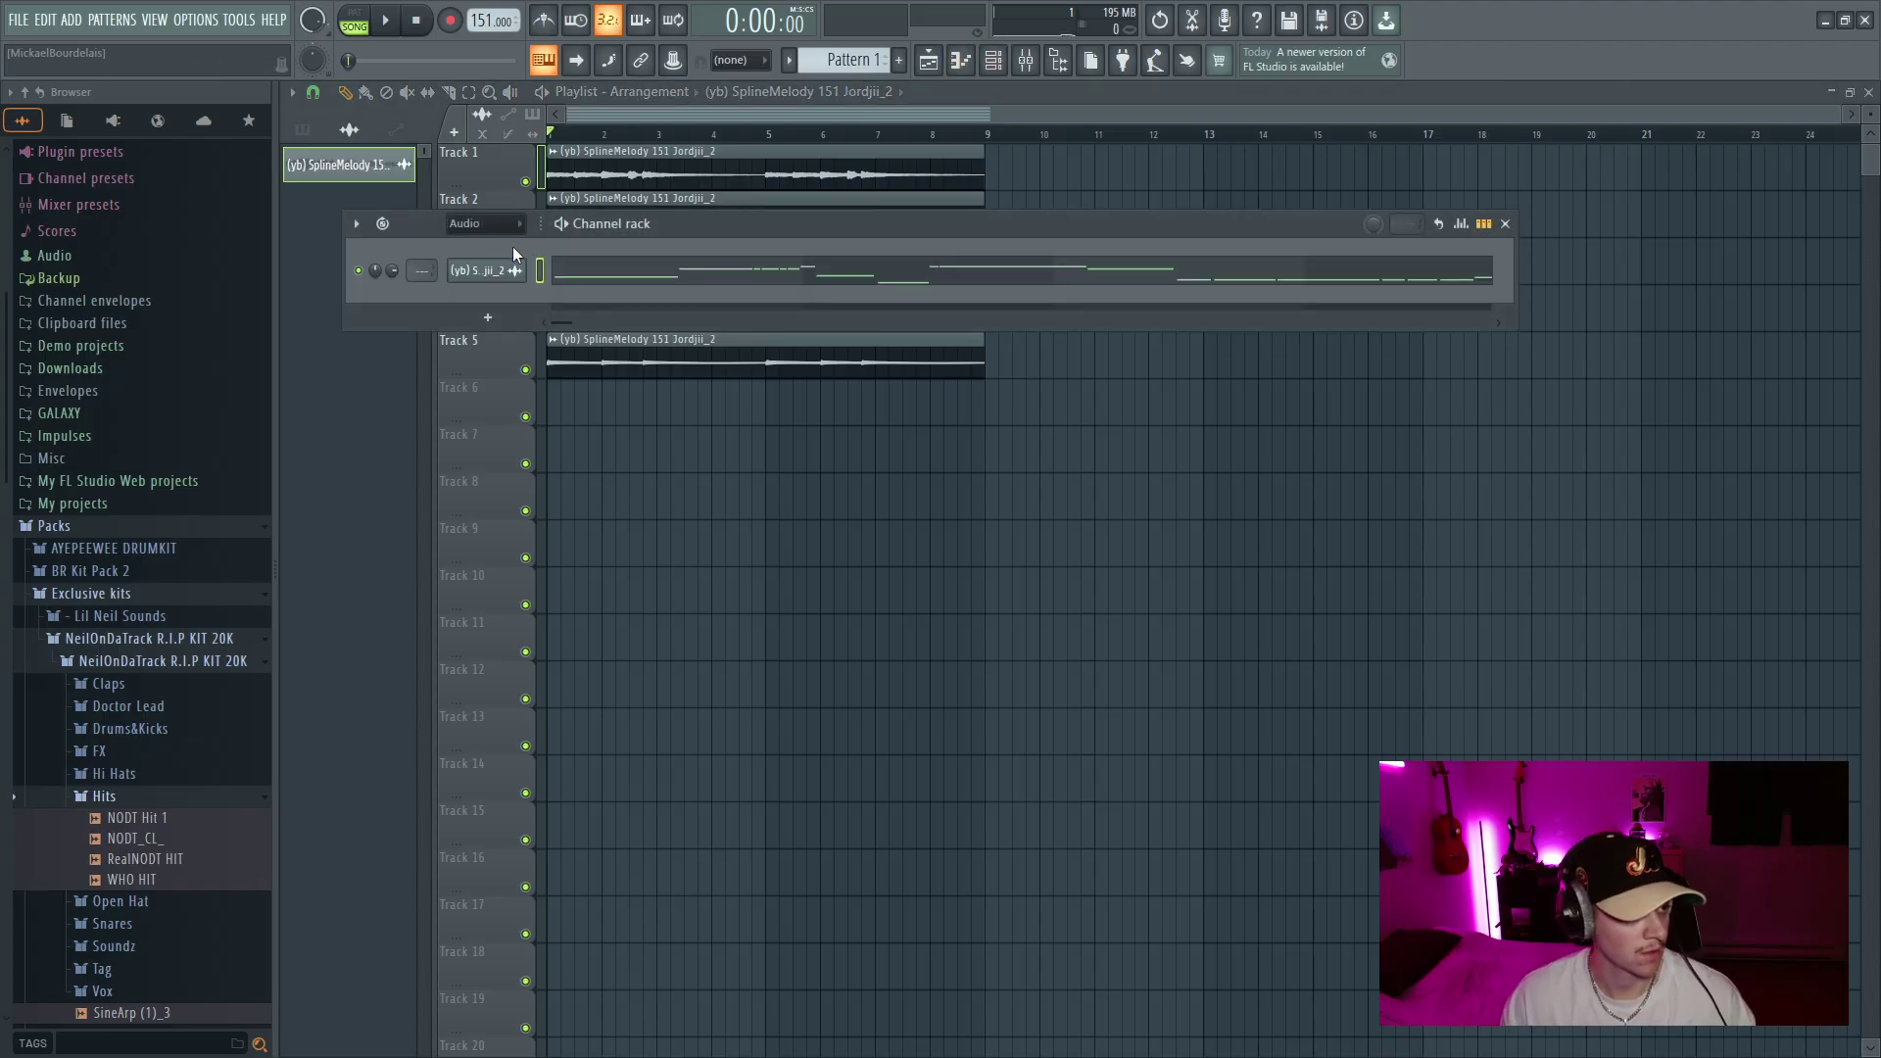
left_click(686, 270)
scroll(825, 361, "down", 5)
scroll(1251, 448, "down", 8)
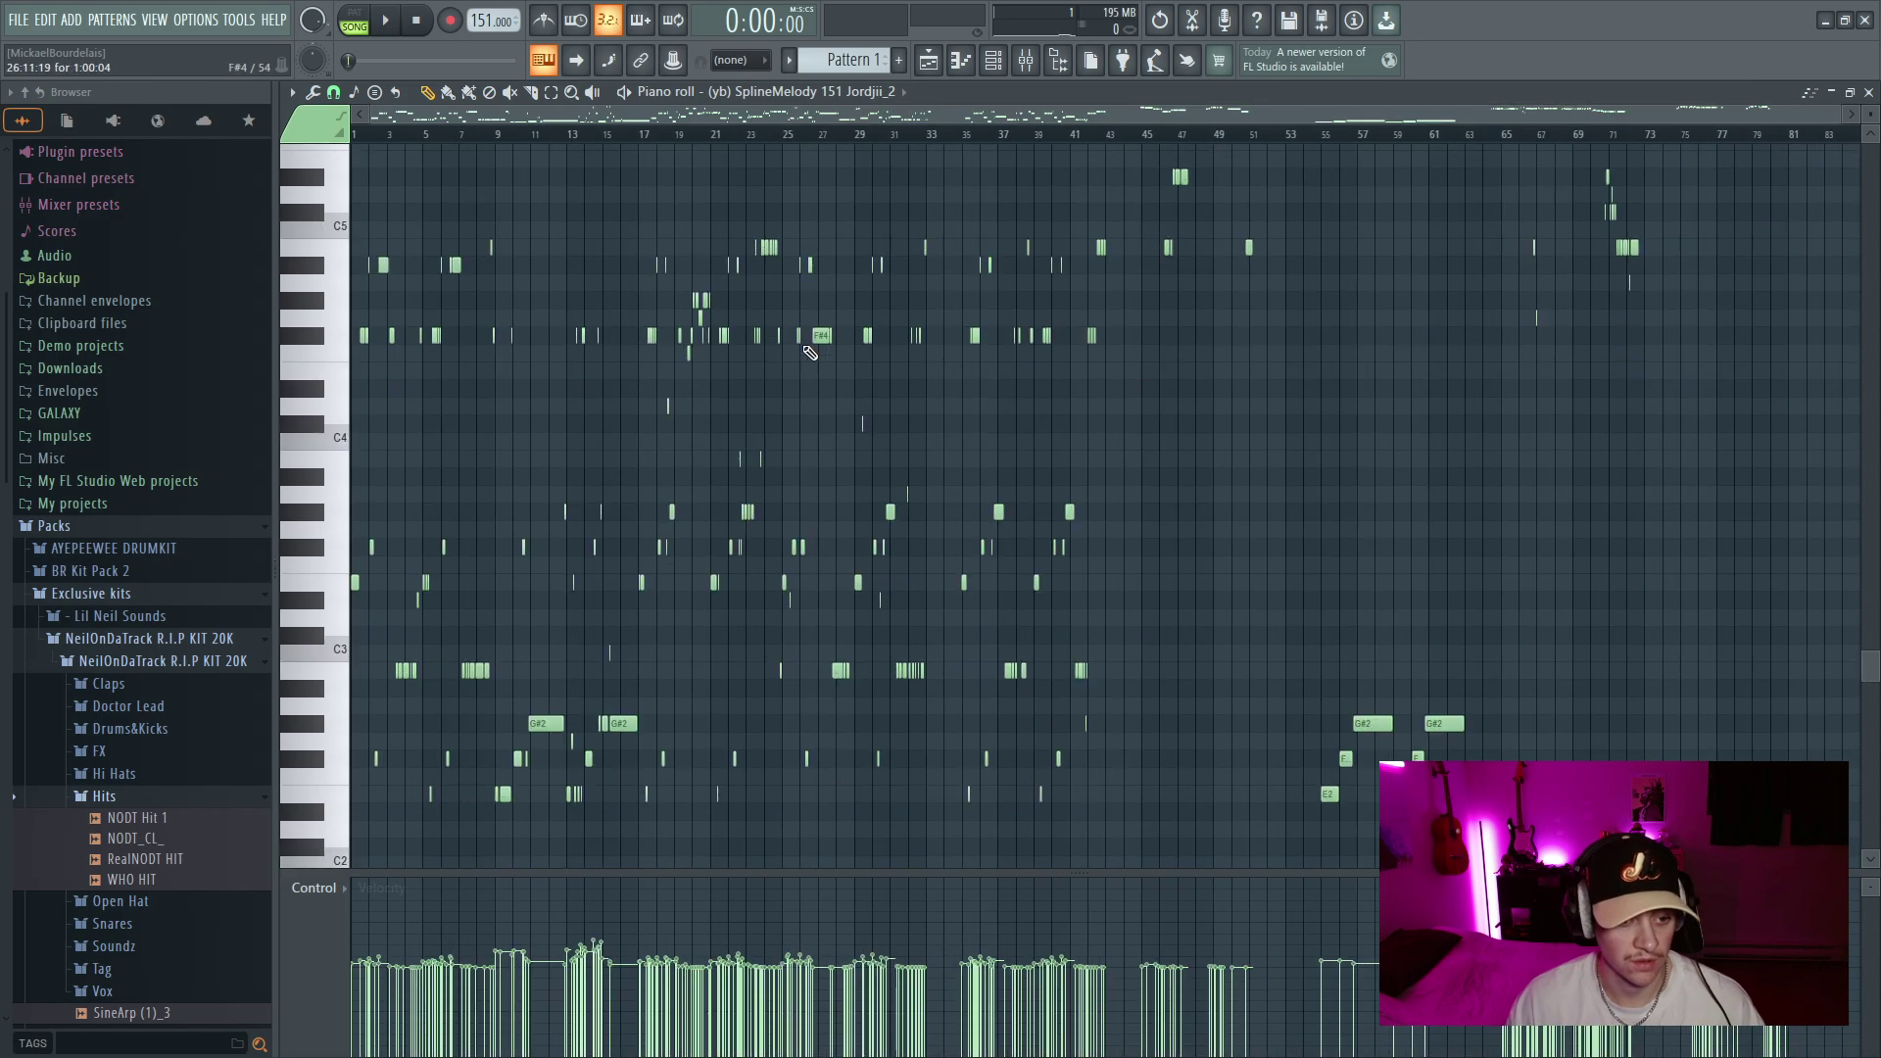
scroll(1317, 498, "up", 5)
scroll(1378, 517, "up", 4)
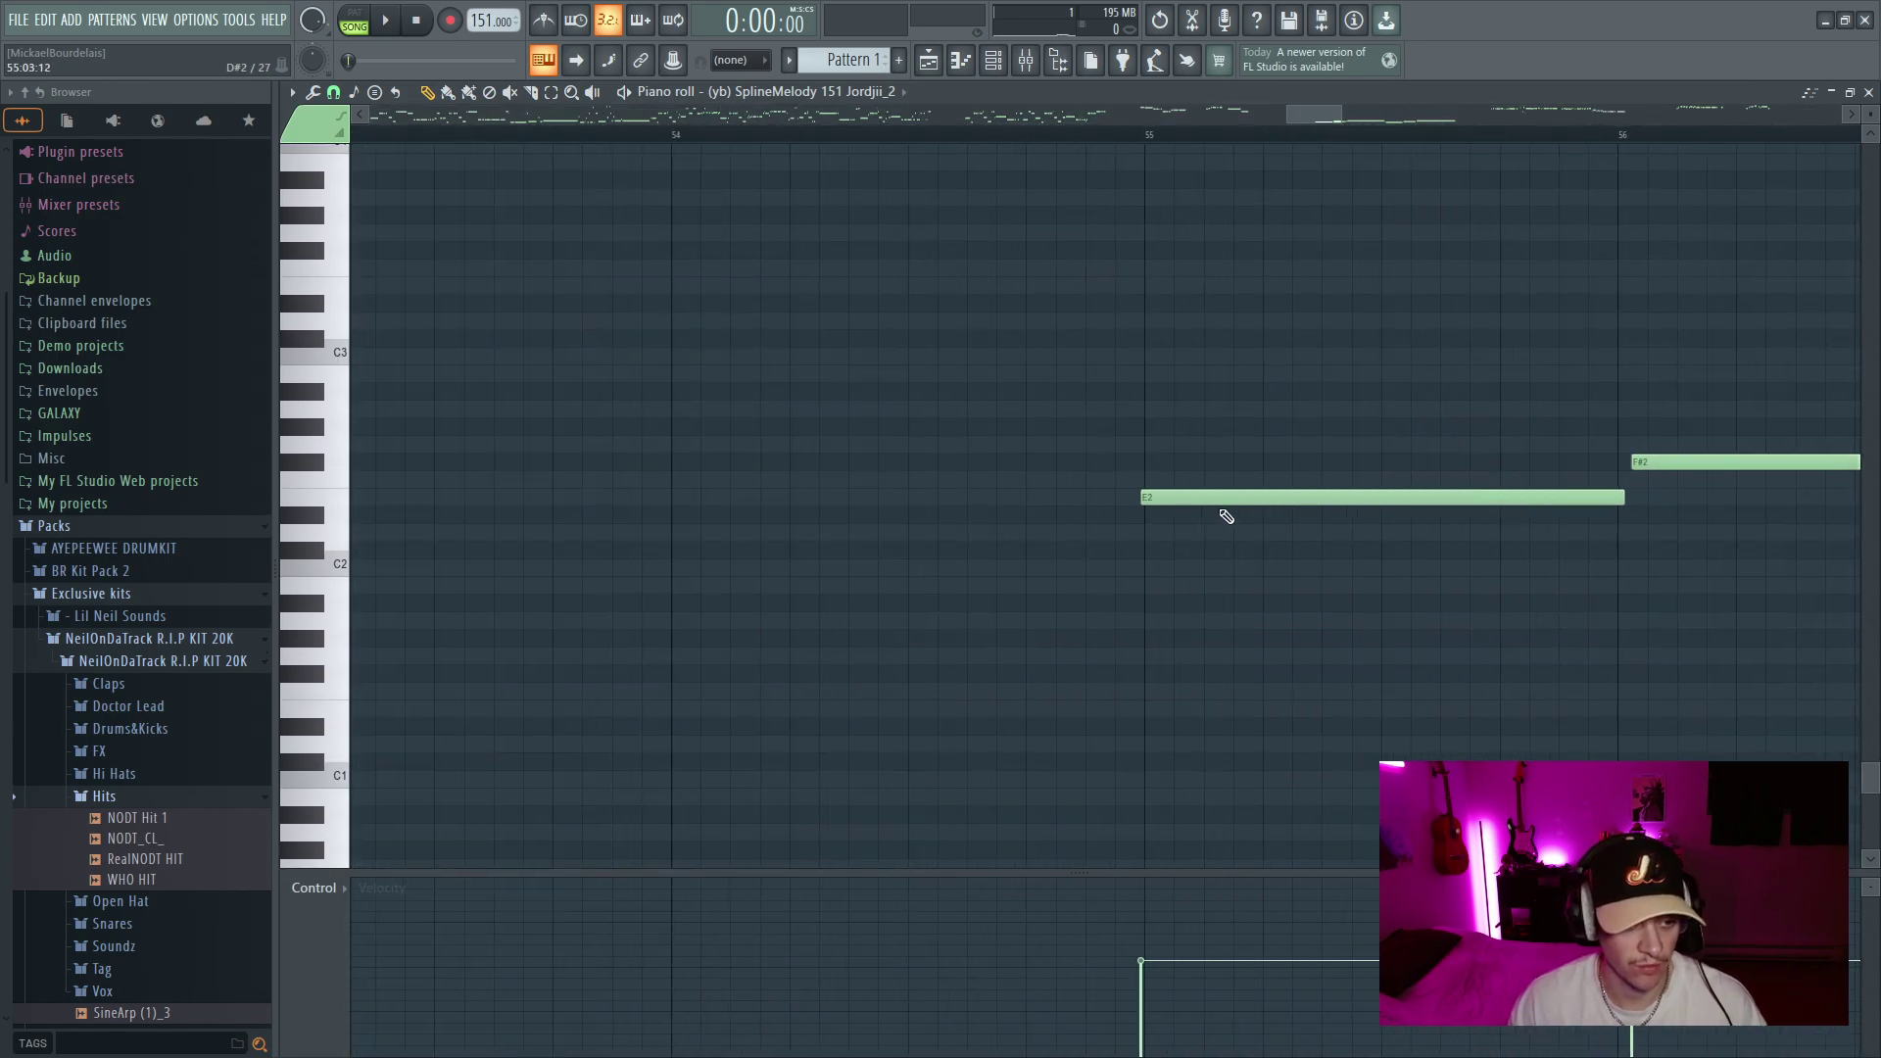
scroll(1314, 294, "down", 10)
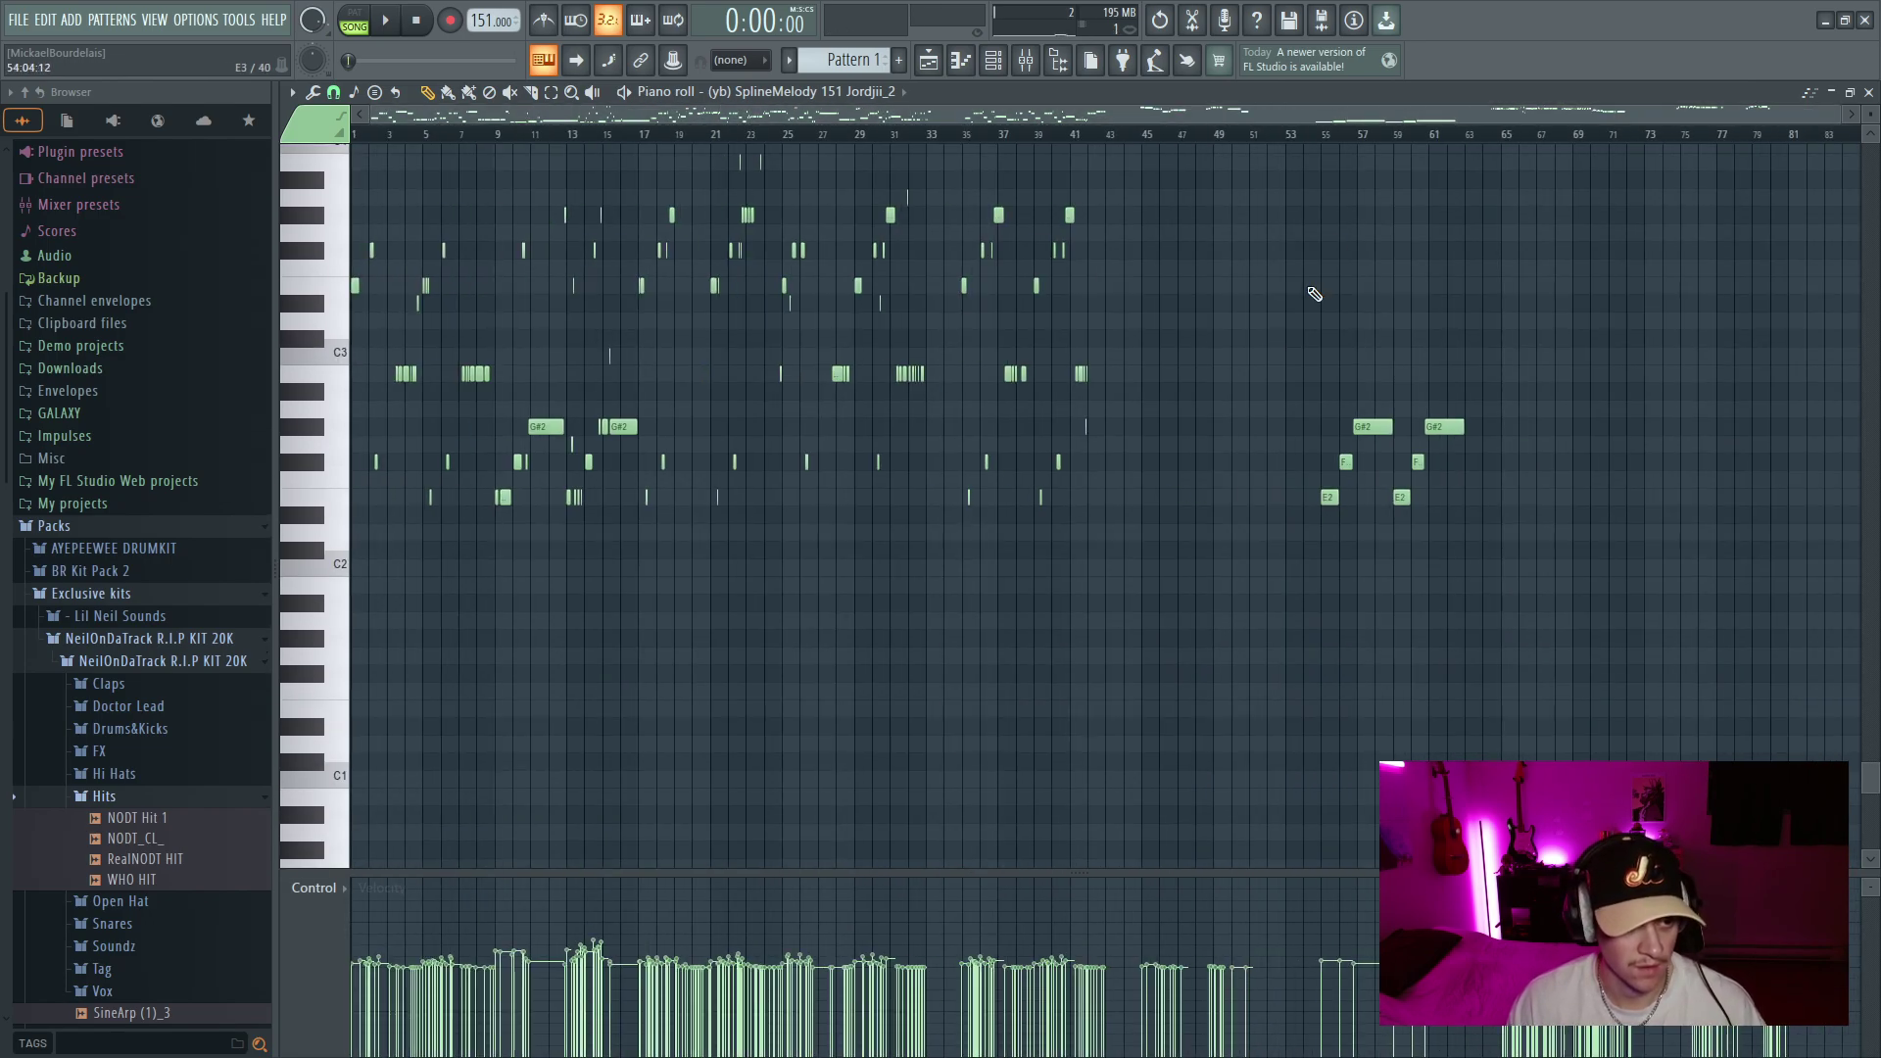
left_click_drag(1330, 137, 353, 134)
key("Delete")
Move all remaining notes of the melody sample channel back so the first one starts at bar 1
key("ctrl+a")
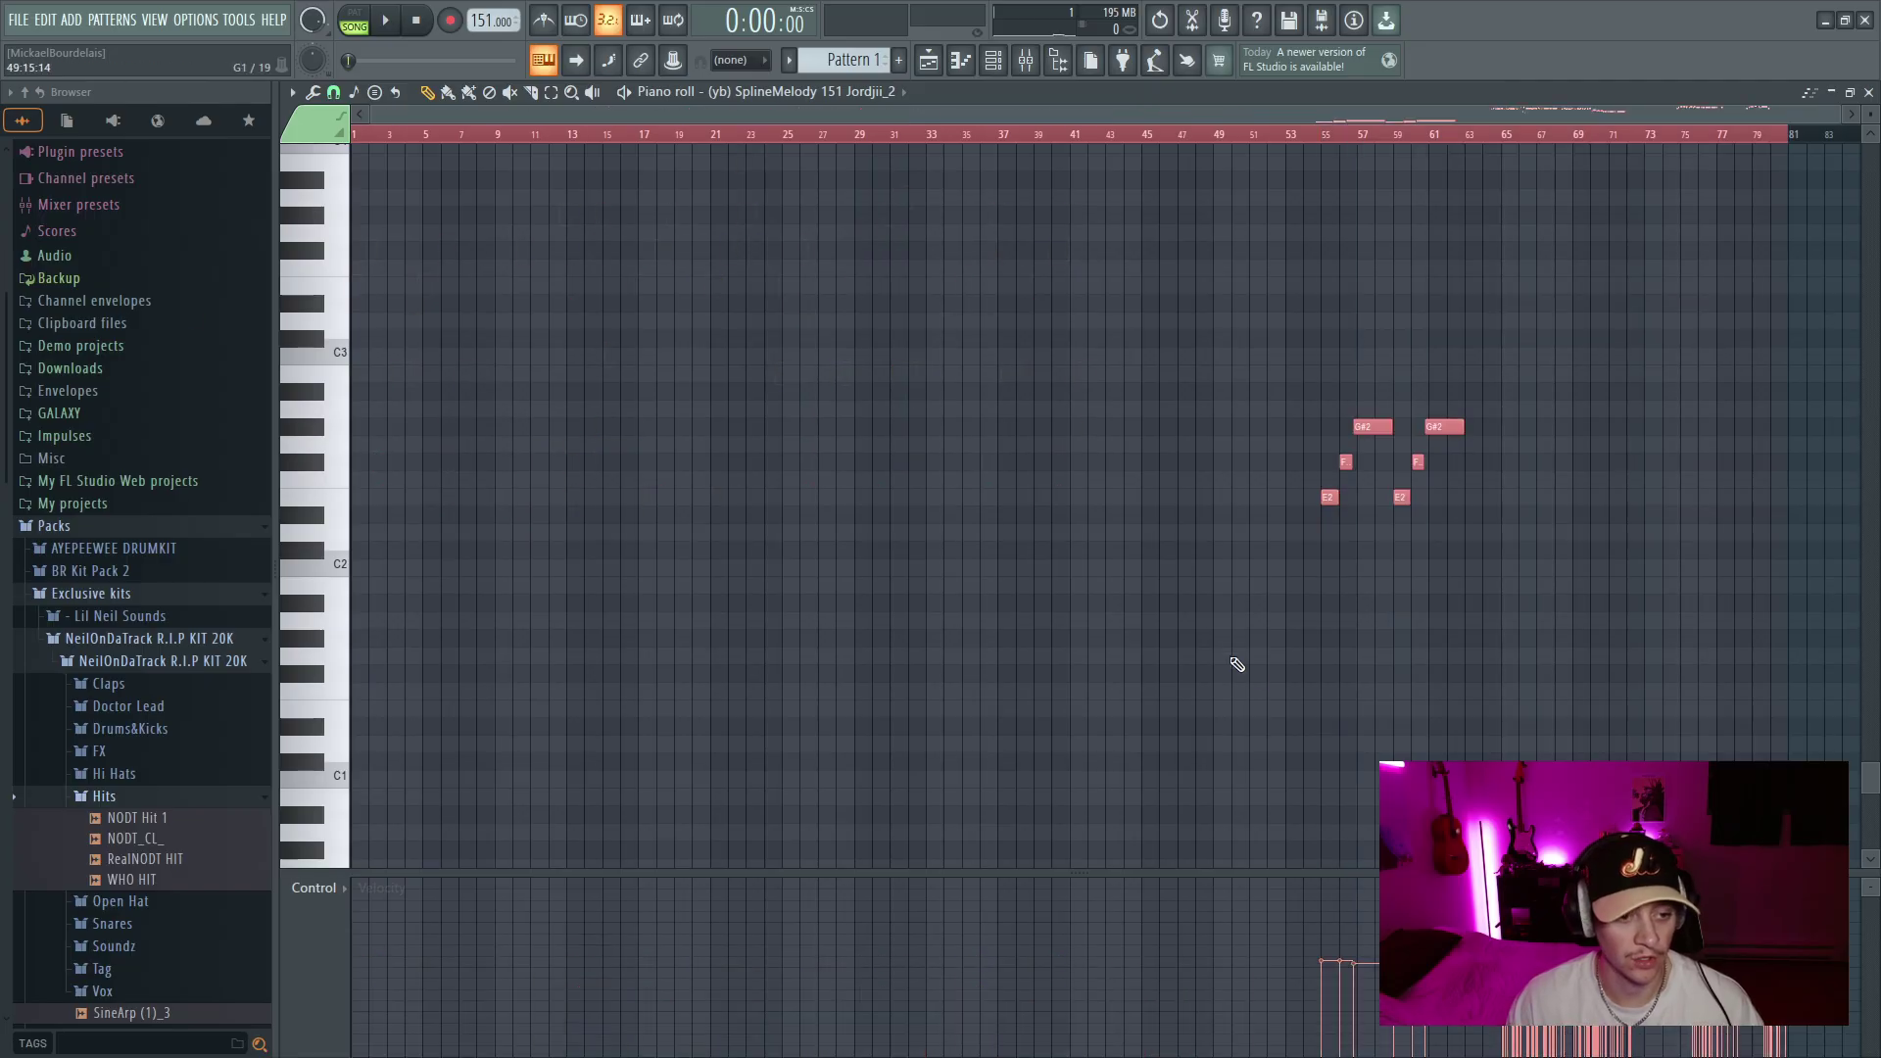
left_click_drag(1244, 498, 349, 498)
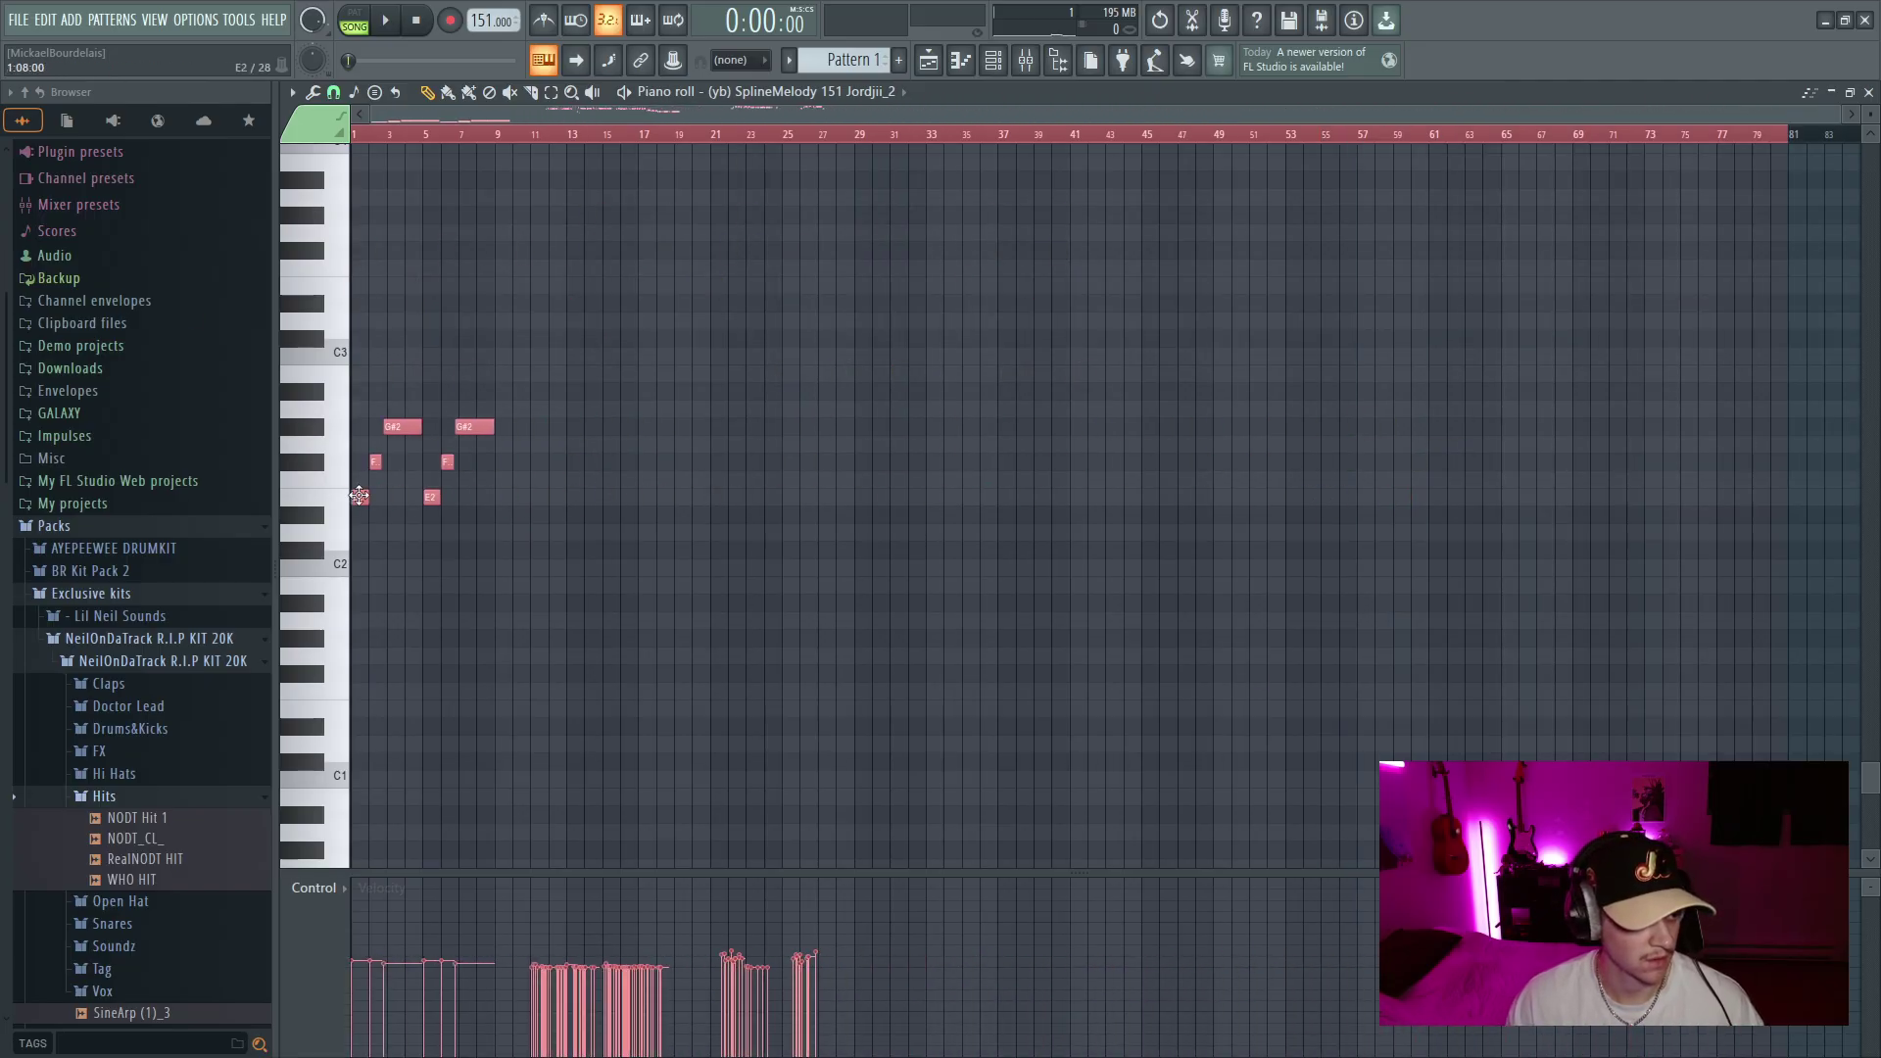
scroll(936, 403, "up", 5)
left_click(1019, 427)
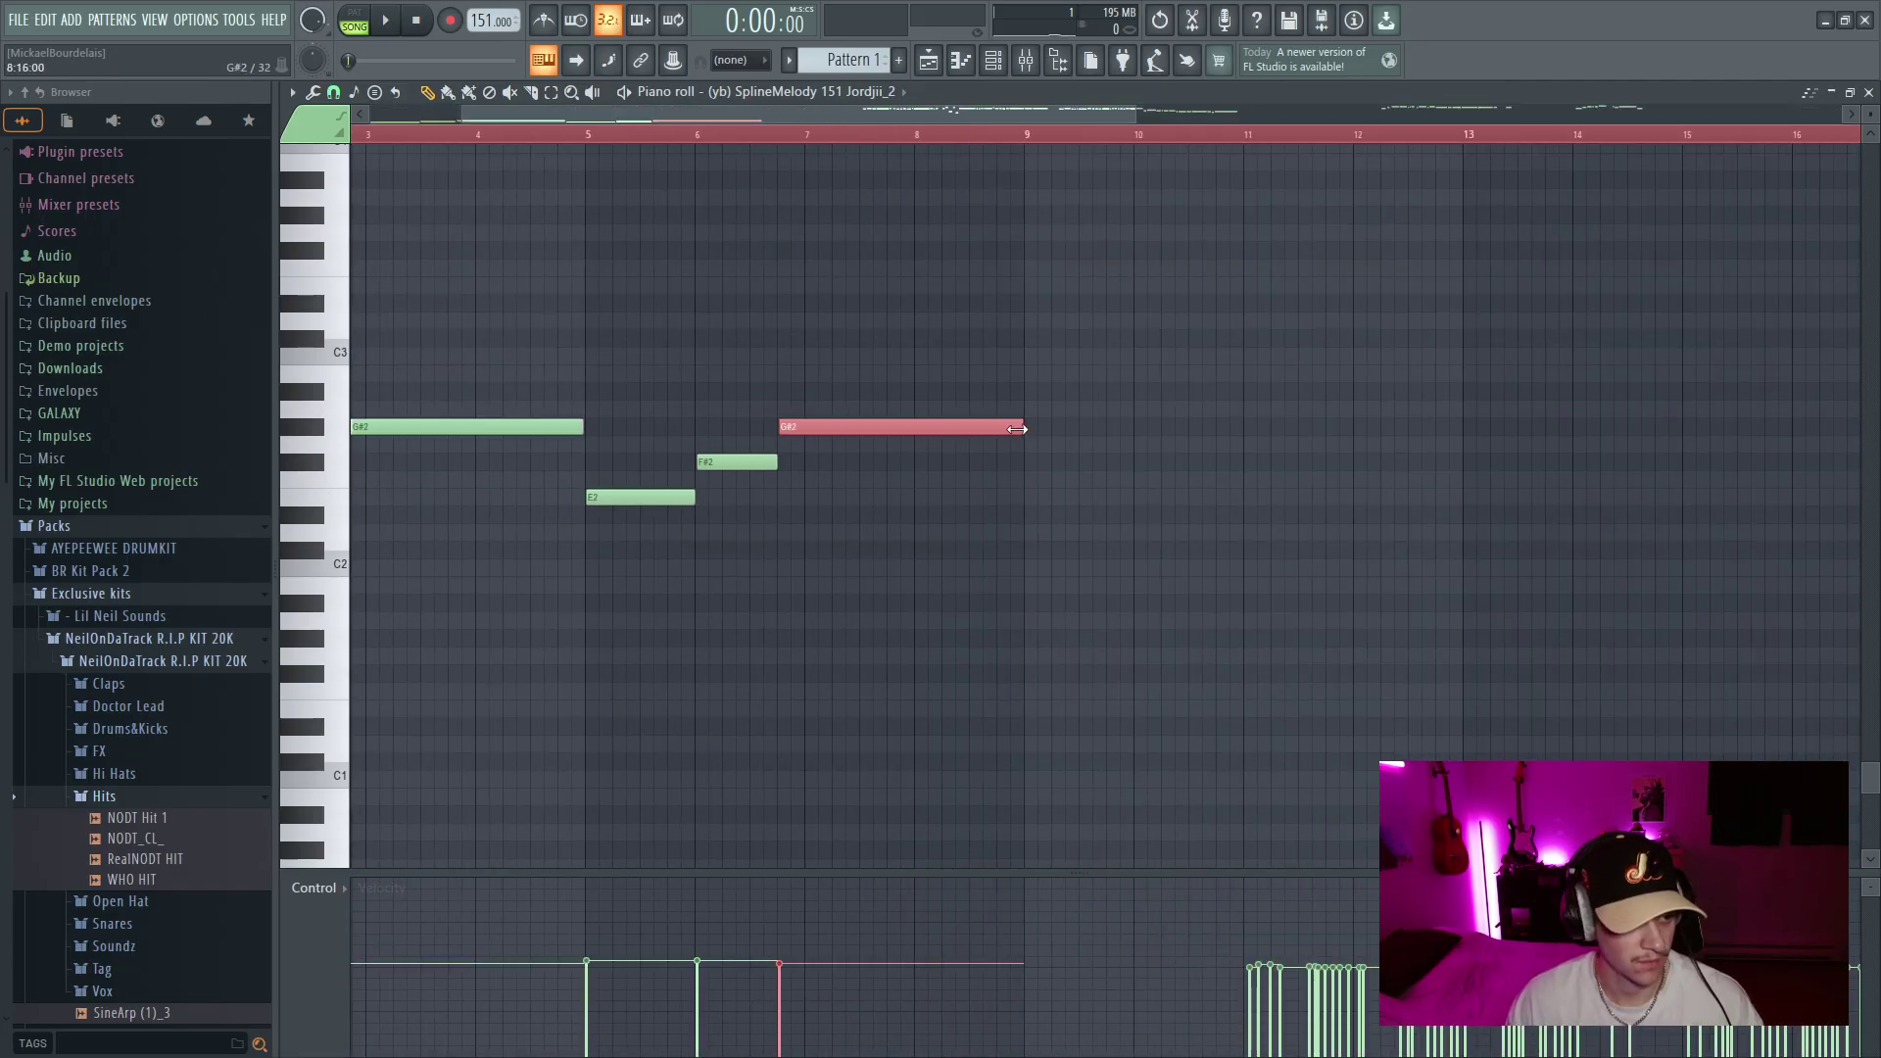
Delete every note after bar 9, keeping only the low two-part line in bars 1 to 8
key("ctrl+a")
scroll(1010, 460, "down", 4)
left_click_drag(761, 137, 1680, 200)
key("Delete")
scroll(1245, 505, "up", 3)
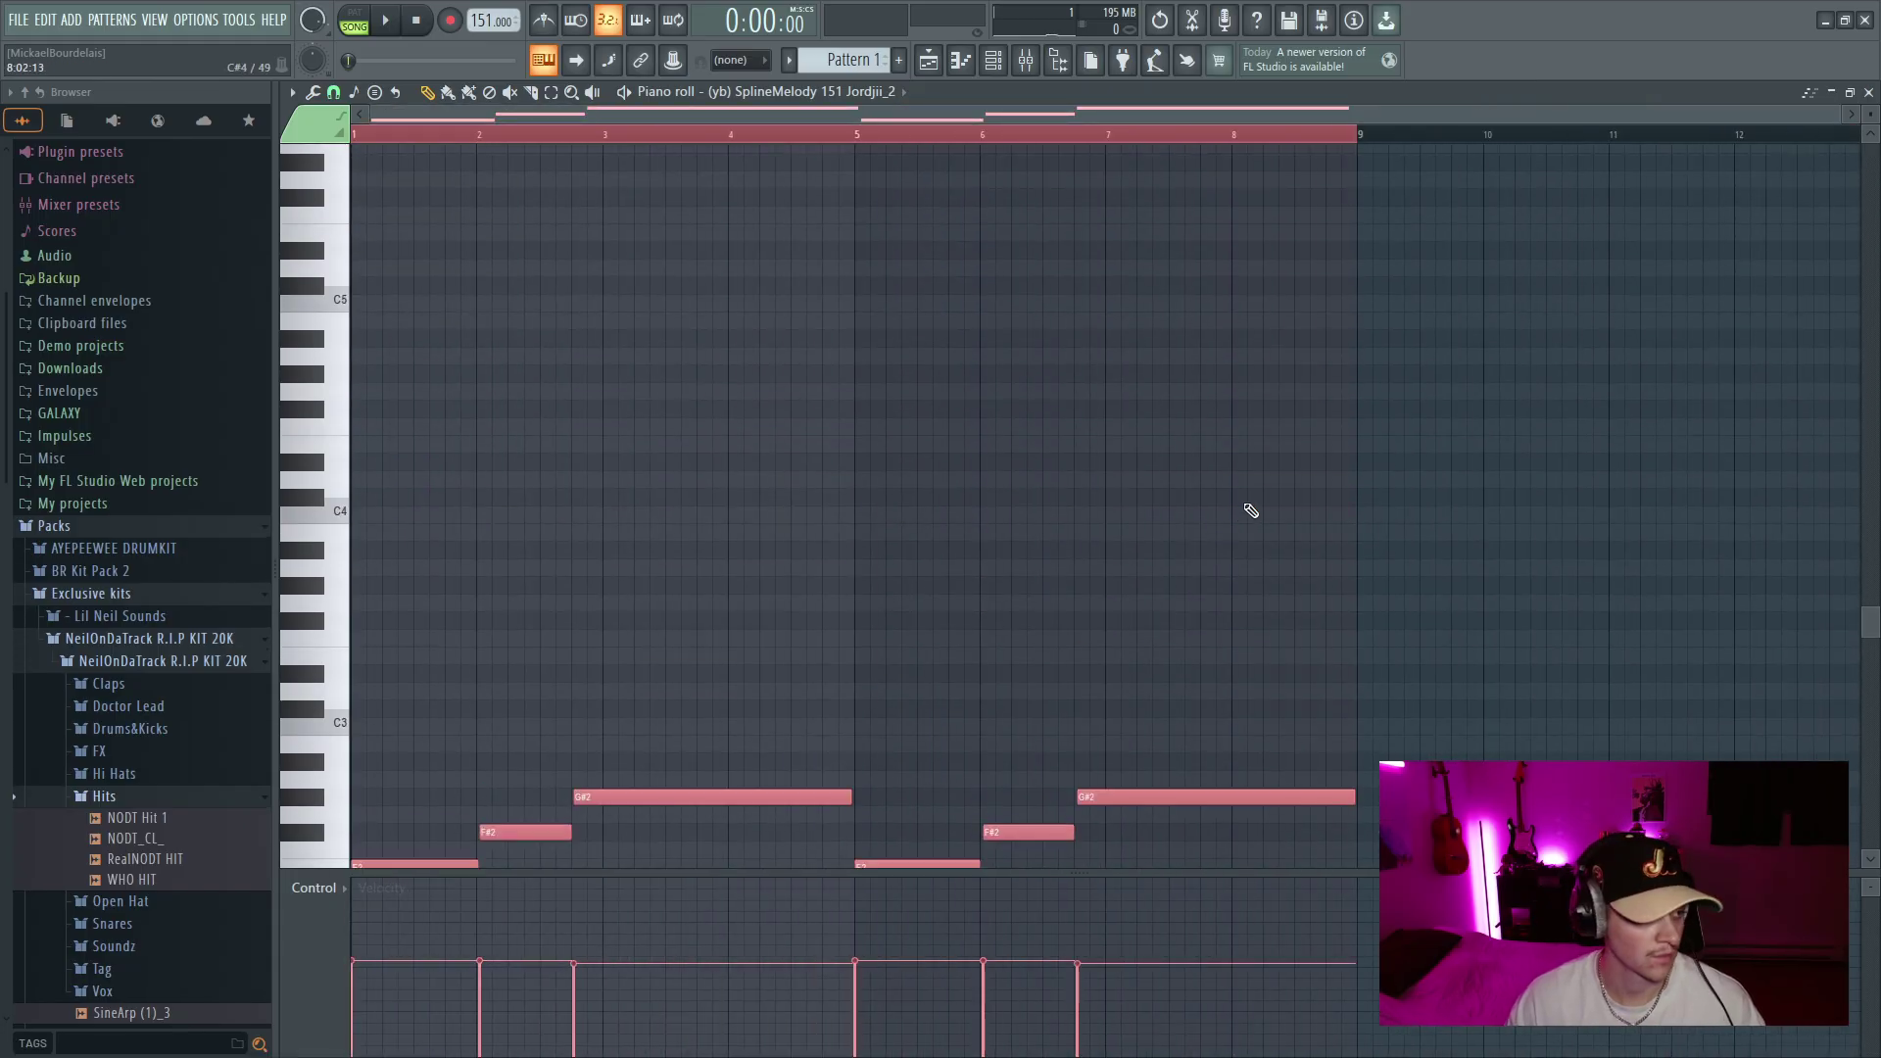
Transpose the remaining notes up three octaves
key("ctrl+Up")
key("ctrl+Up")
key("ctrl+Up")
Place Pattern 1 at the start of Track 7 in the playlist and select all clips
left_click(939, 62)
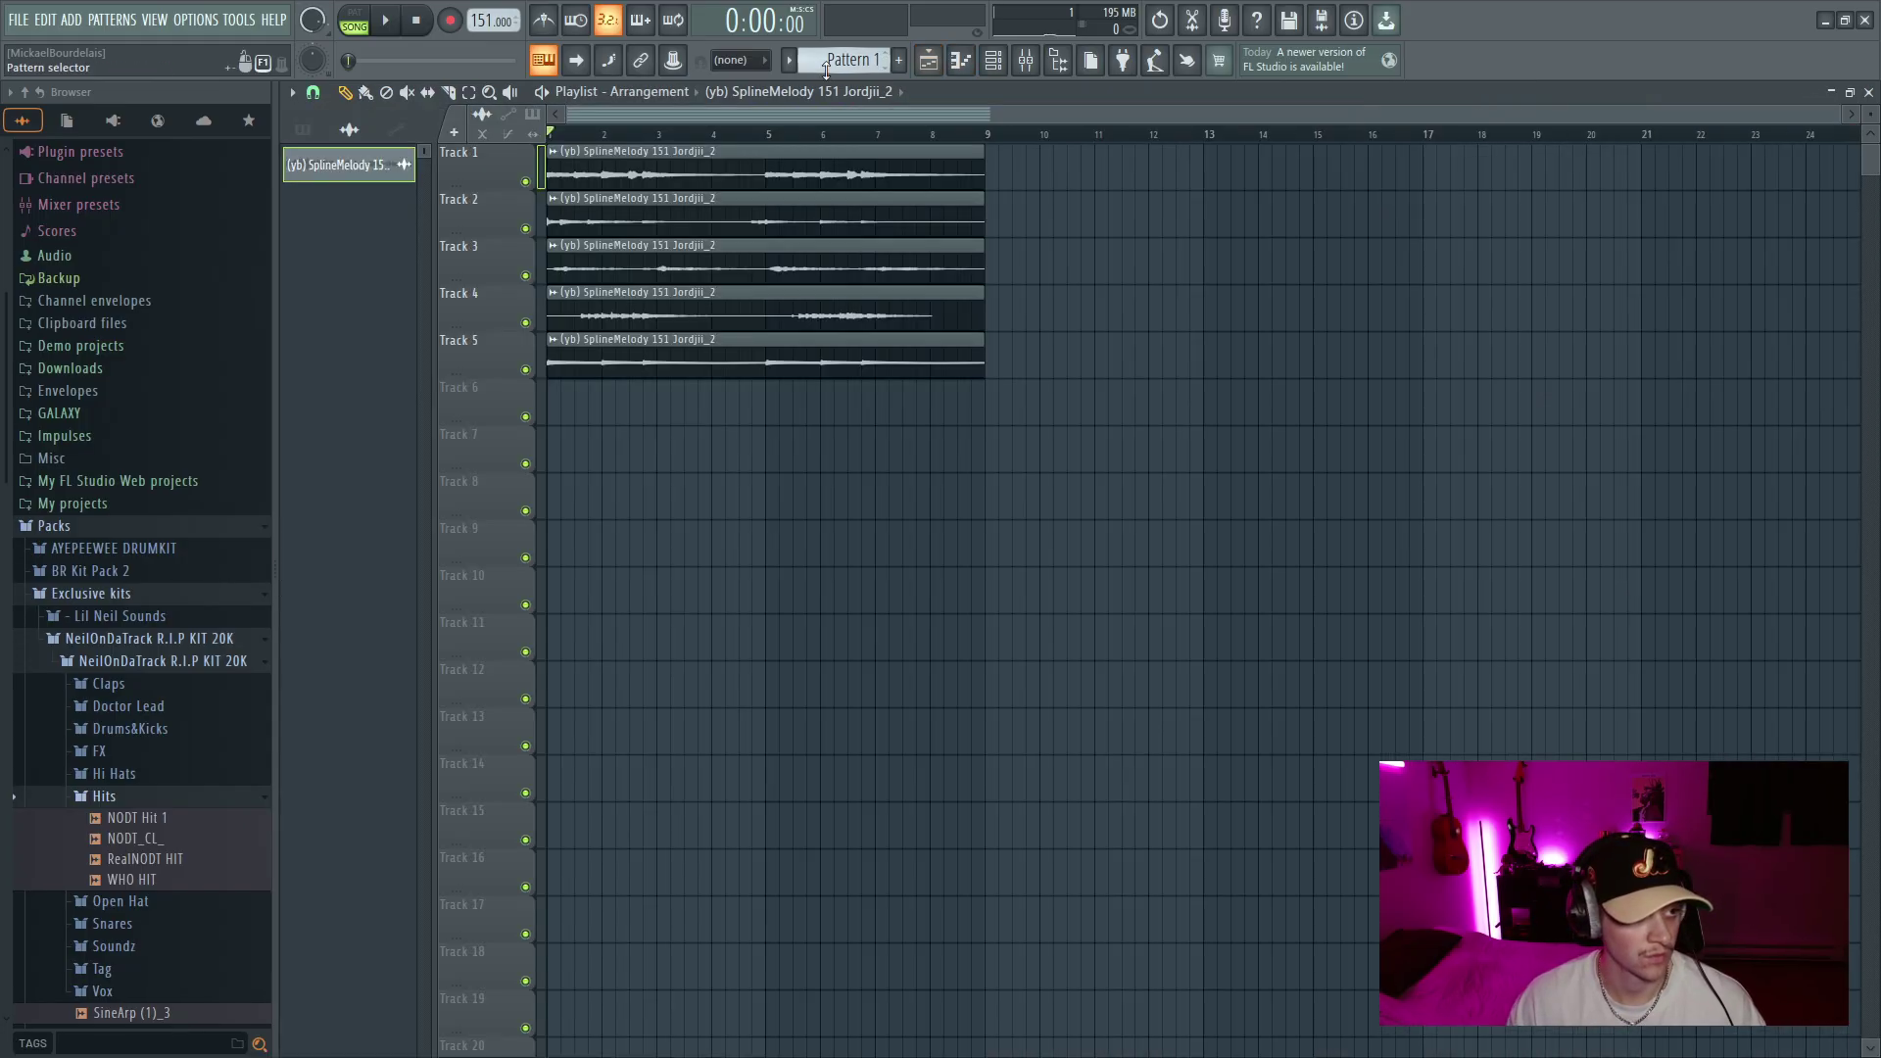
left_click_drag(627, 464, 525, 441)
key("ctrl+a")
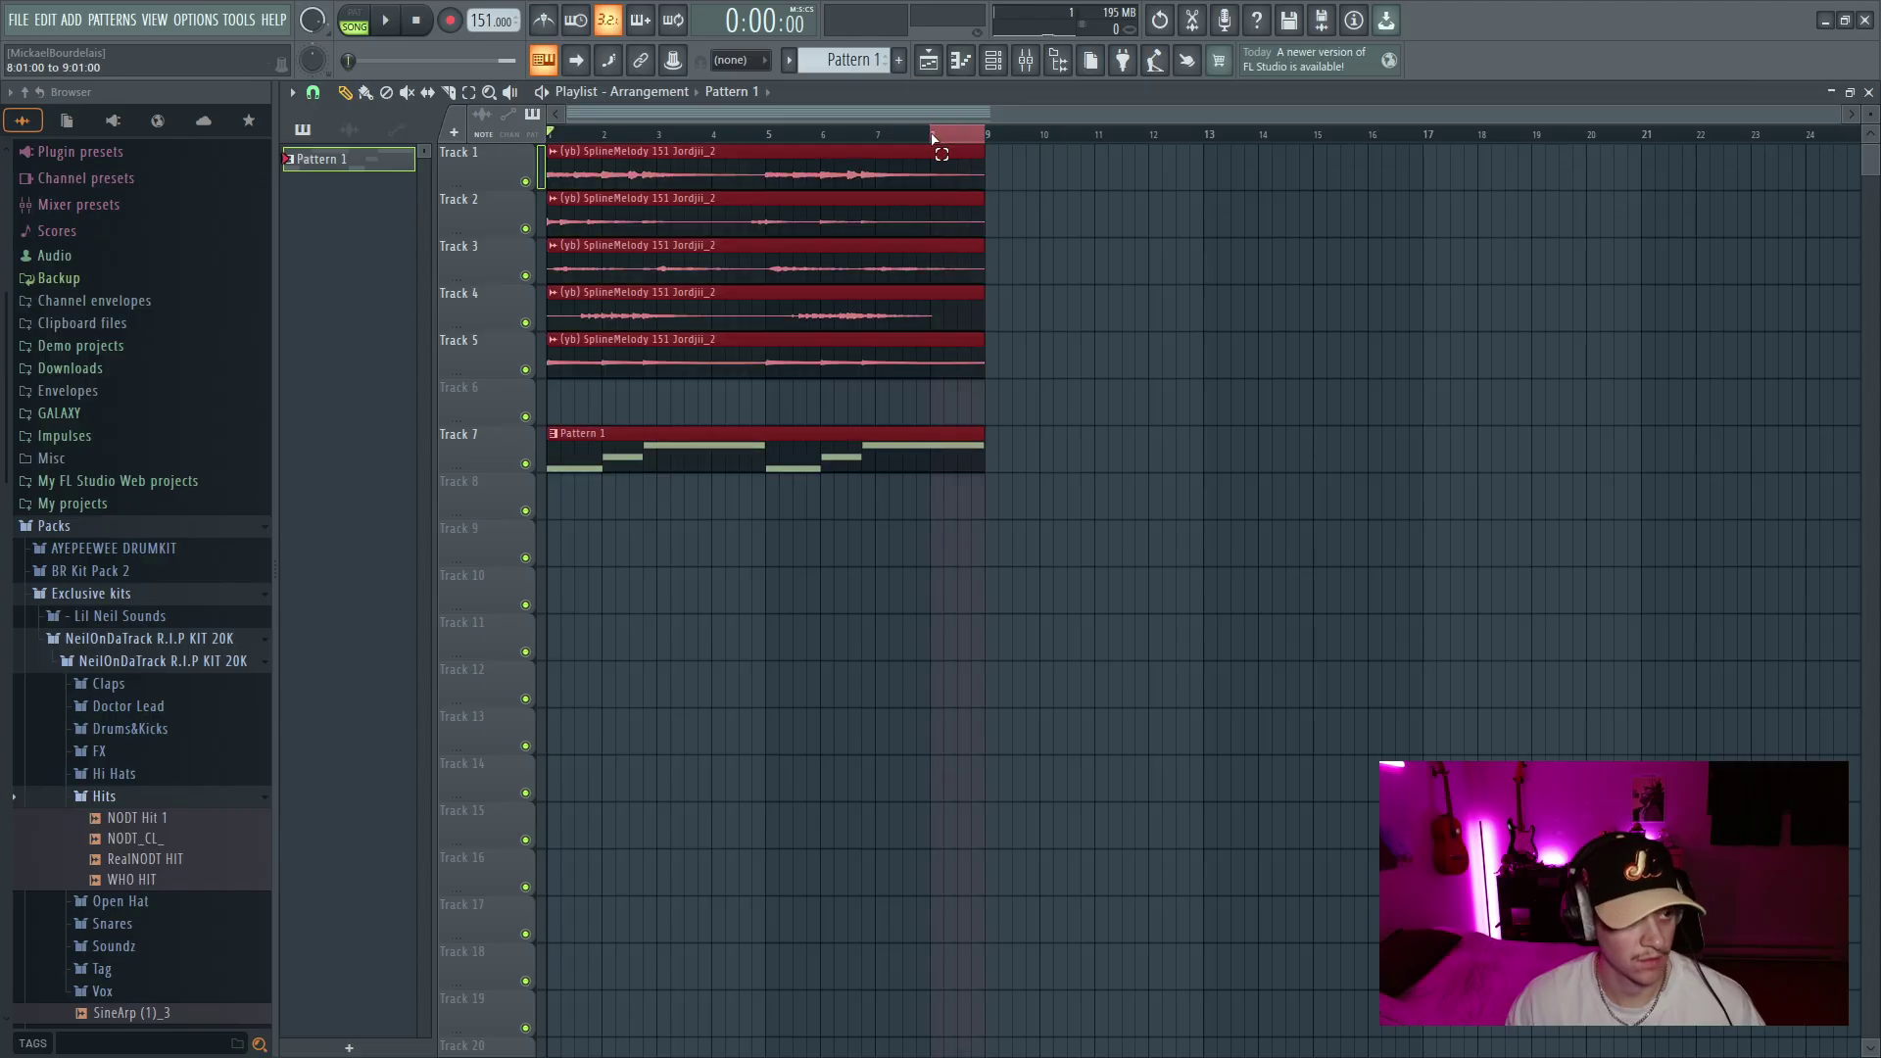
Add the Clap [ Thug ] sample from the AYEPEEWEE DRUMKIT claps folder to the channel rack
left_click(993, 60)
left_click(135, 595)
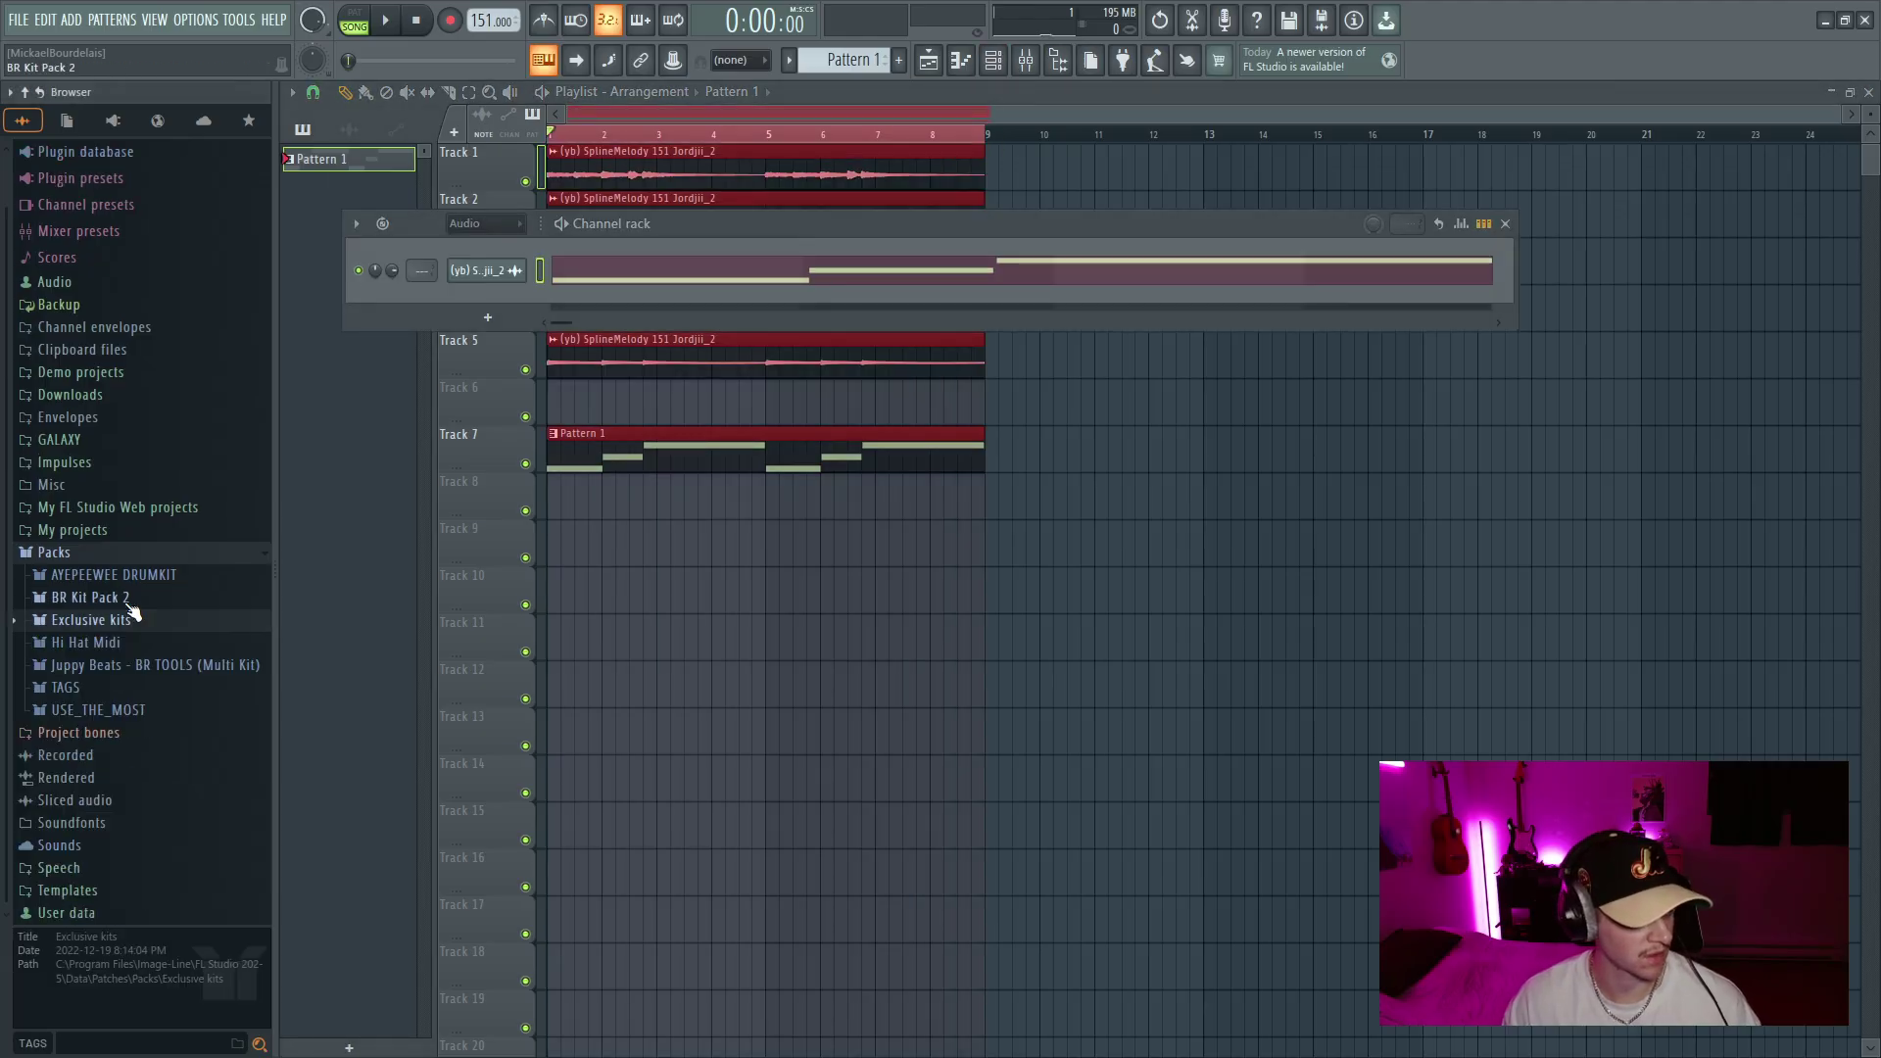
left_click(147, 575)
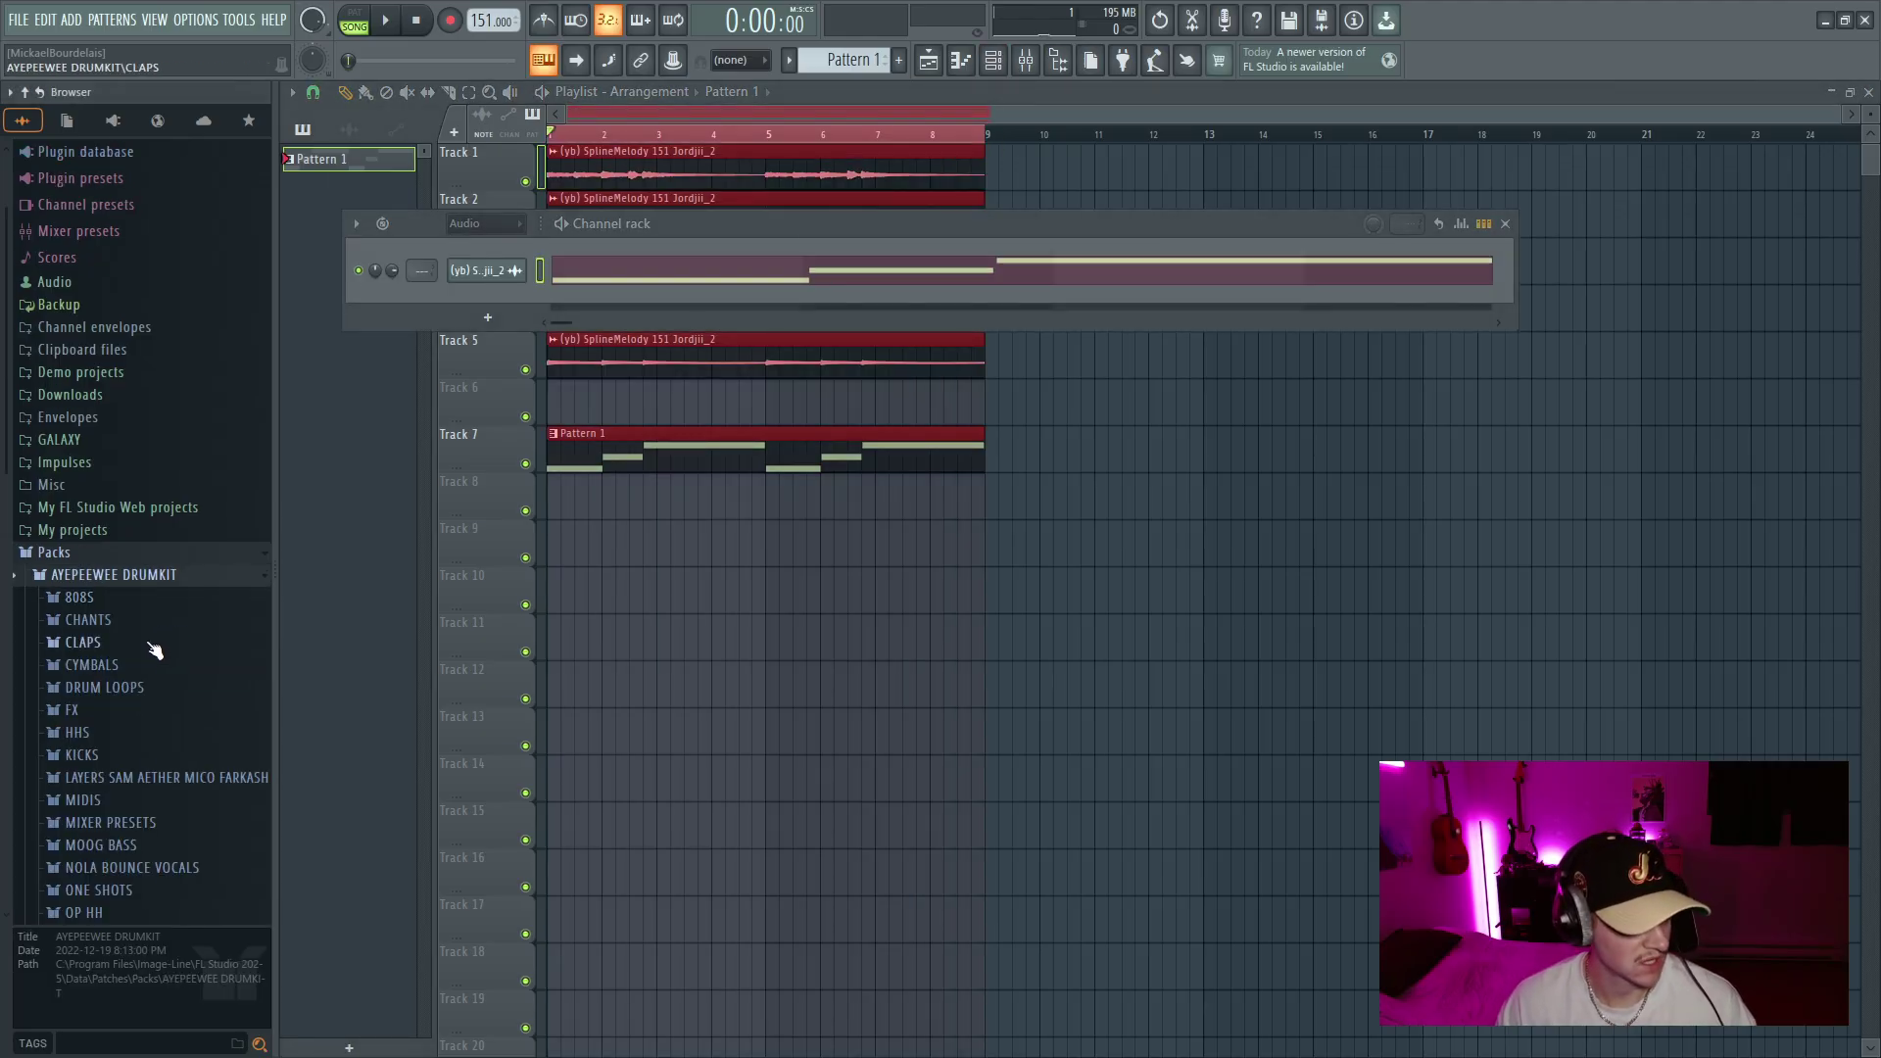
left_click(154, 645)
scroll(154, 636, "down", 6)
left_click(147, 629)
left_click(147, 573)
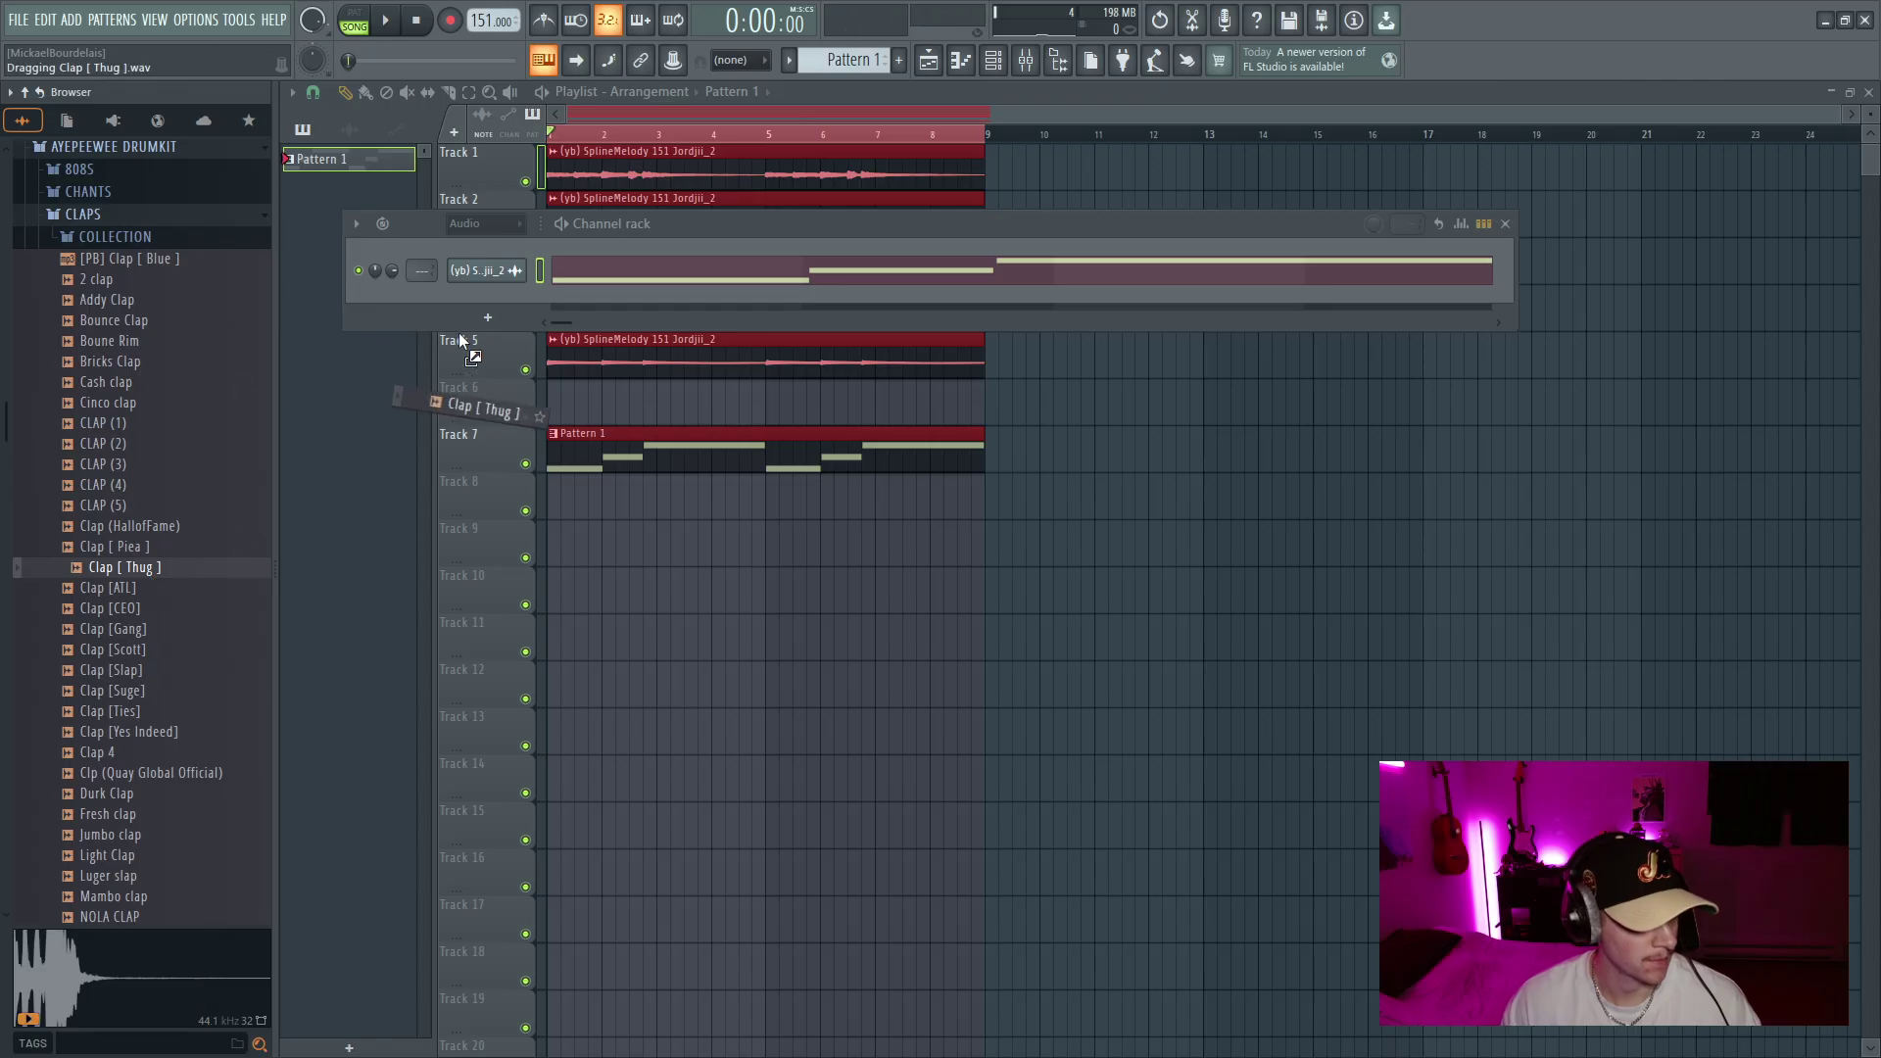
left_click_drag(461, 340, 630, 314)
Place a clap on beat 3 of bar 1, repeat it in every bar through bar 8, and play it back
right_click(478, 302)
left_click(546, 300)
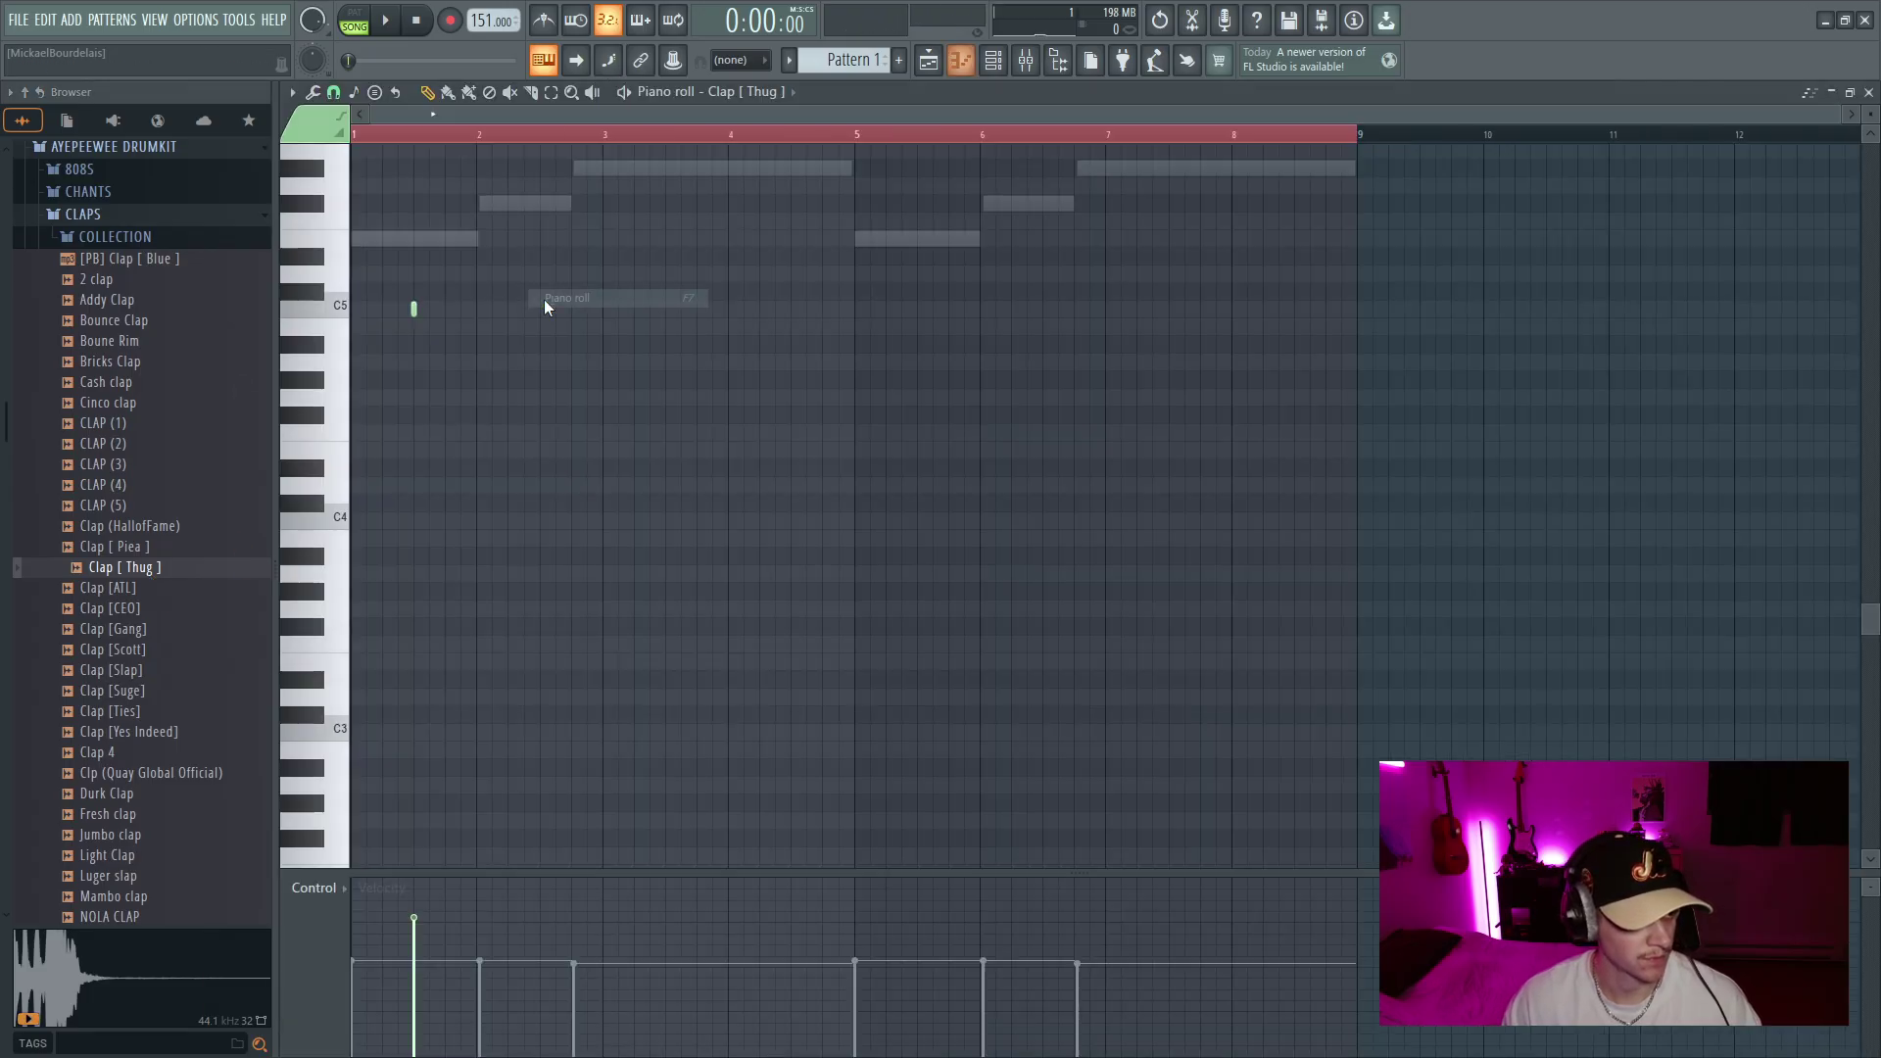
key("ctrl+a")
key("ctrl+b")
key("ctrl+b")
key("ctrl+b")
key("ctrl+b")
key("ctrl+b")
key("ctrl+b")
key("ctrl+b")
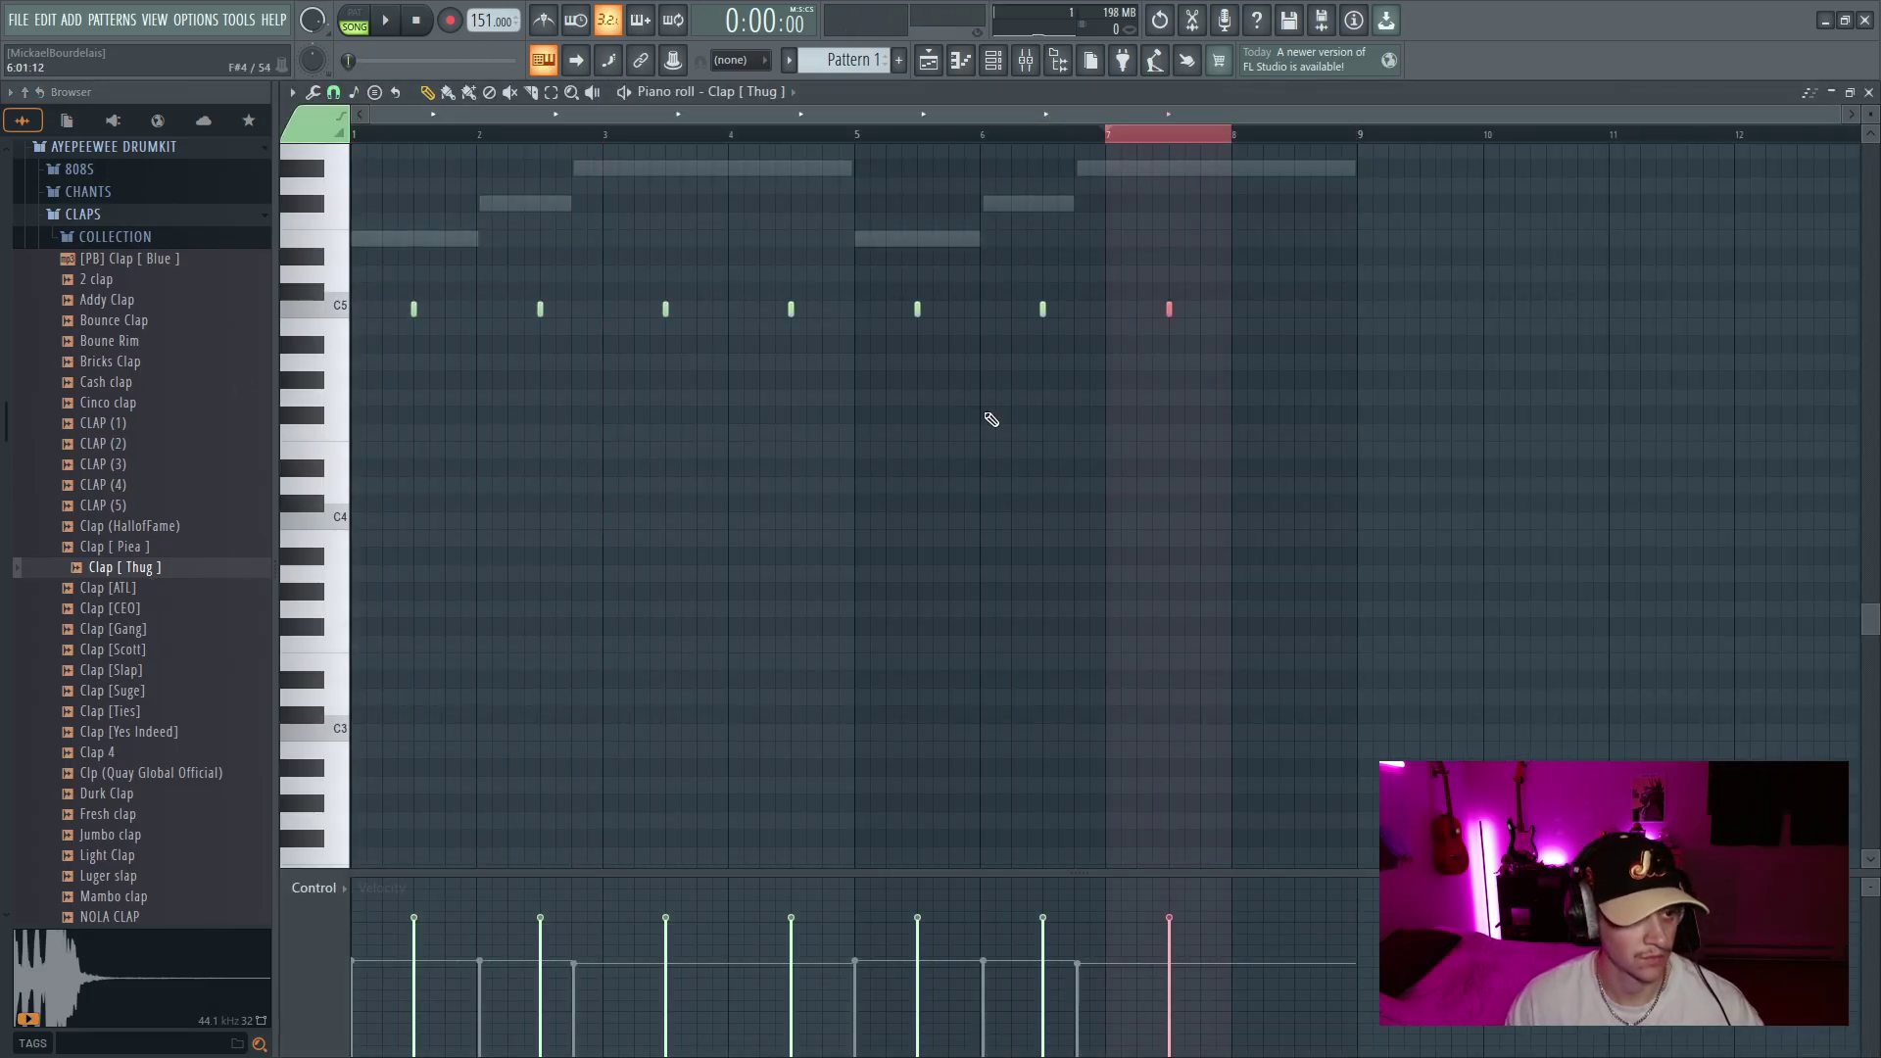
key("space")
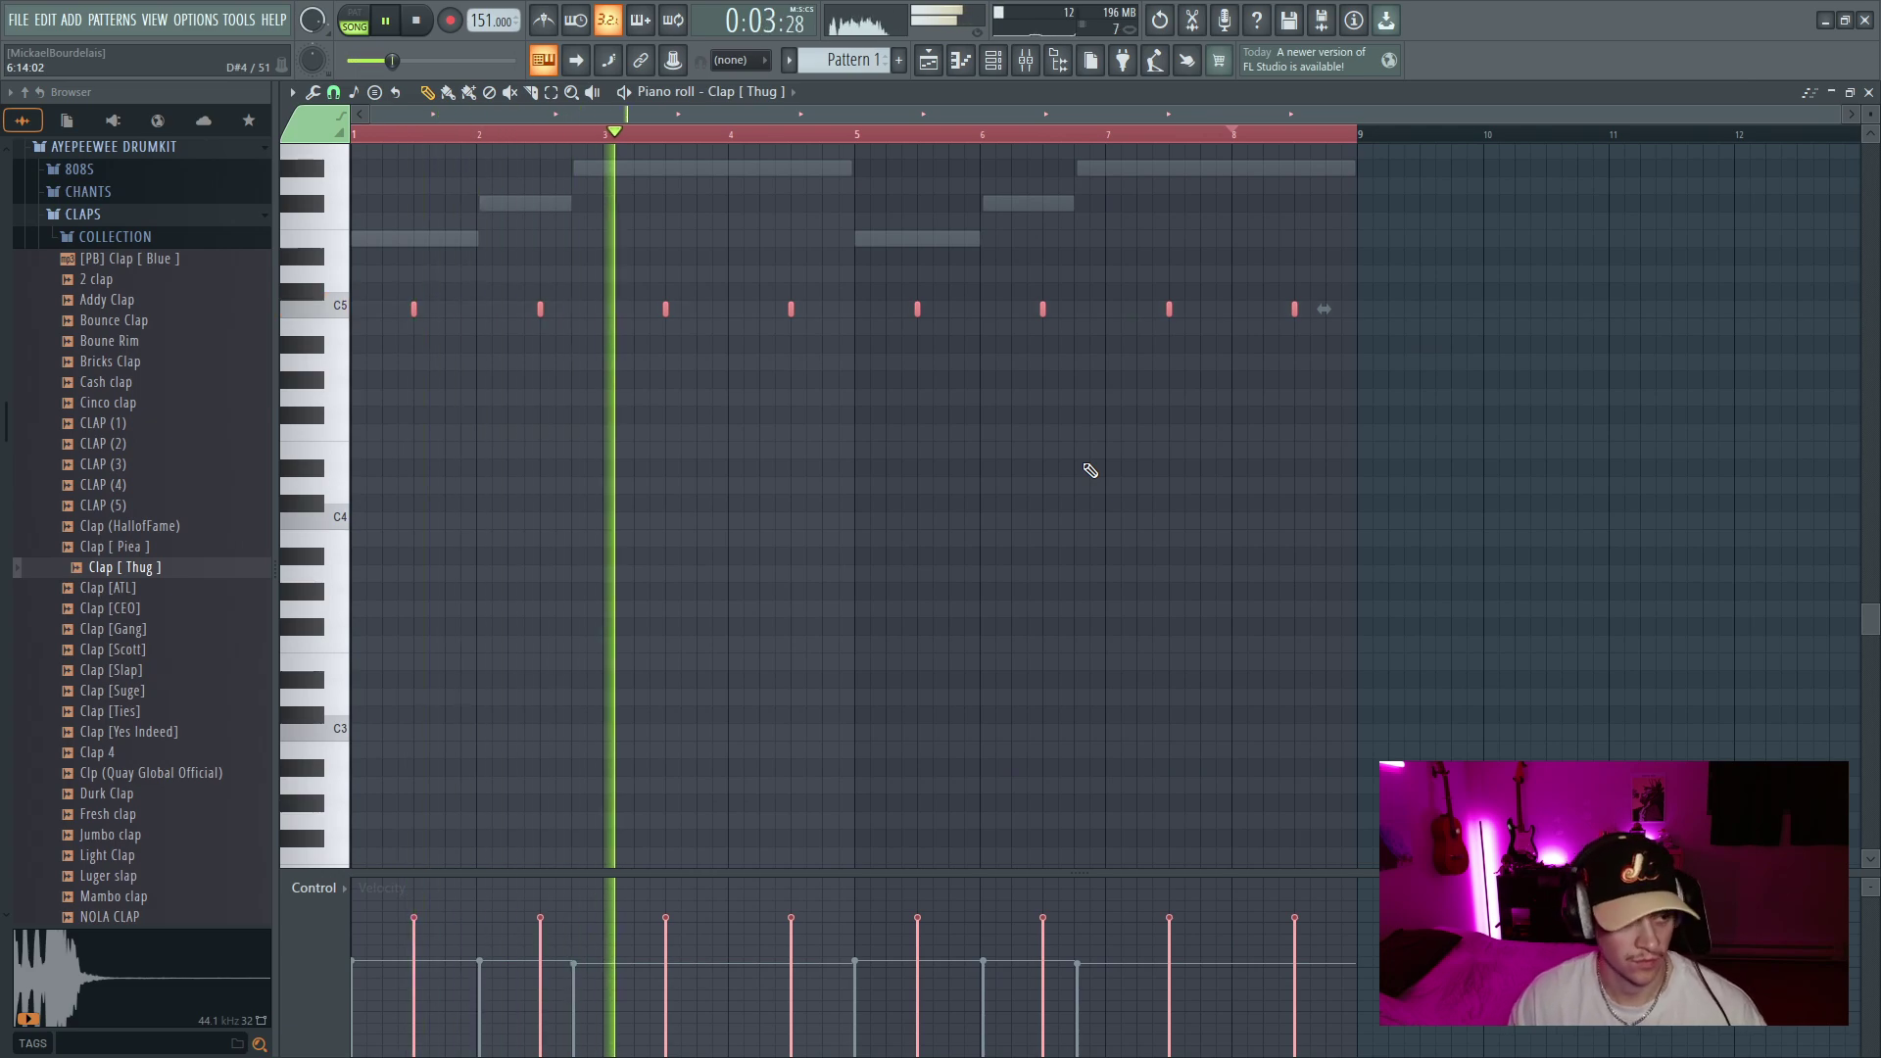
key("space")
Show all channels in the rack and move the melody sample channel's notes to the Sampler channel
left_click(994, 59)
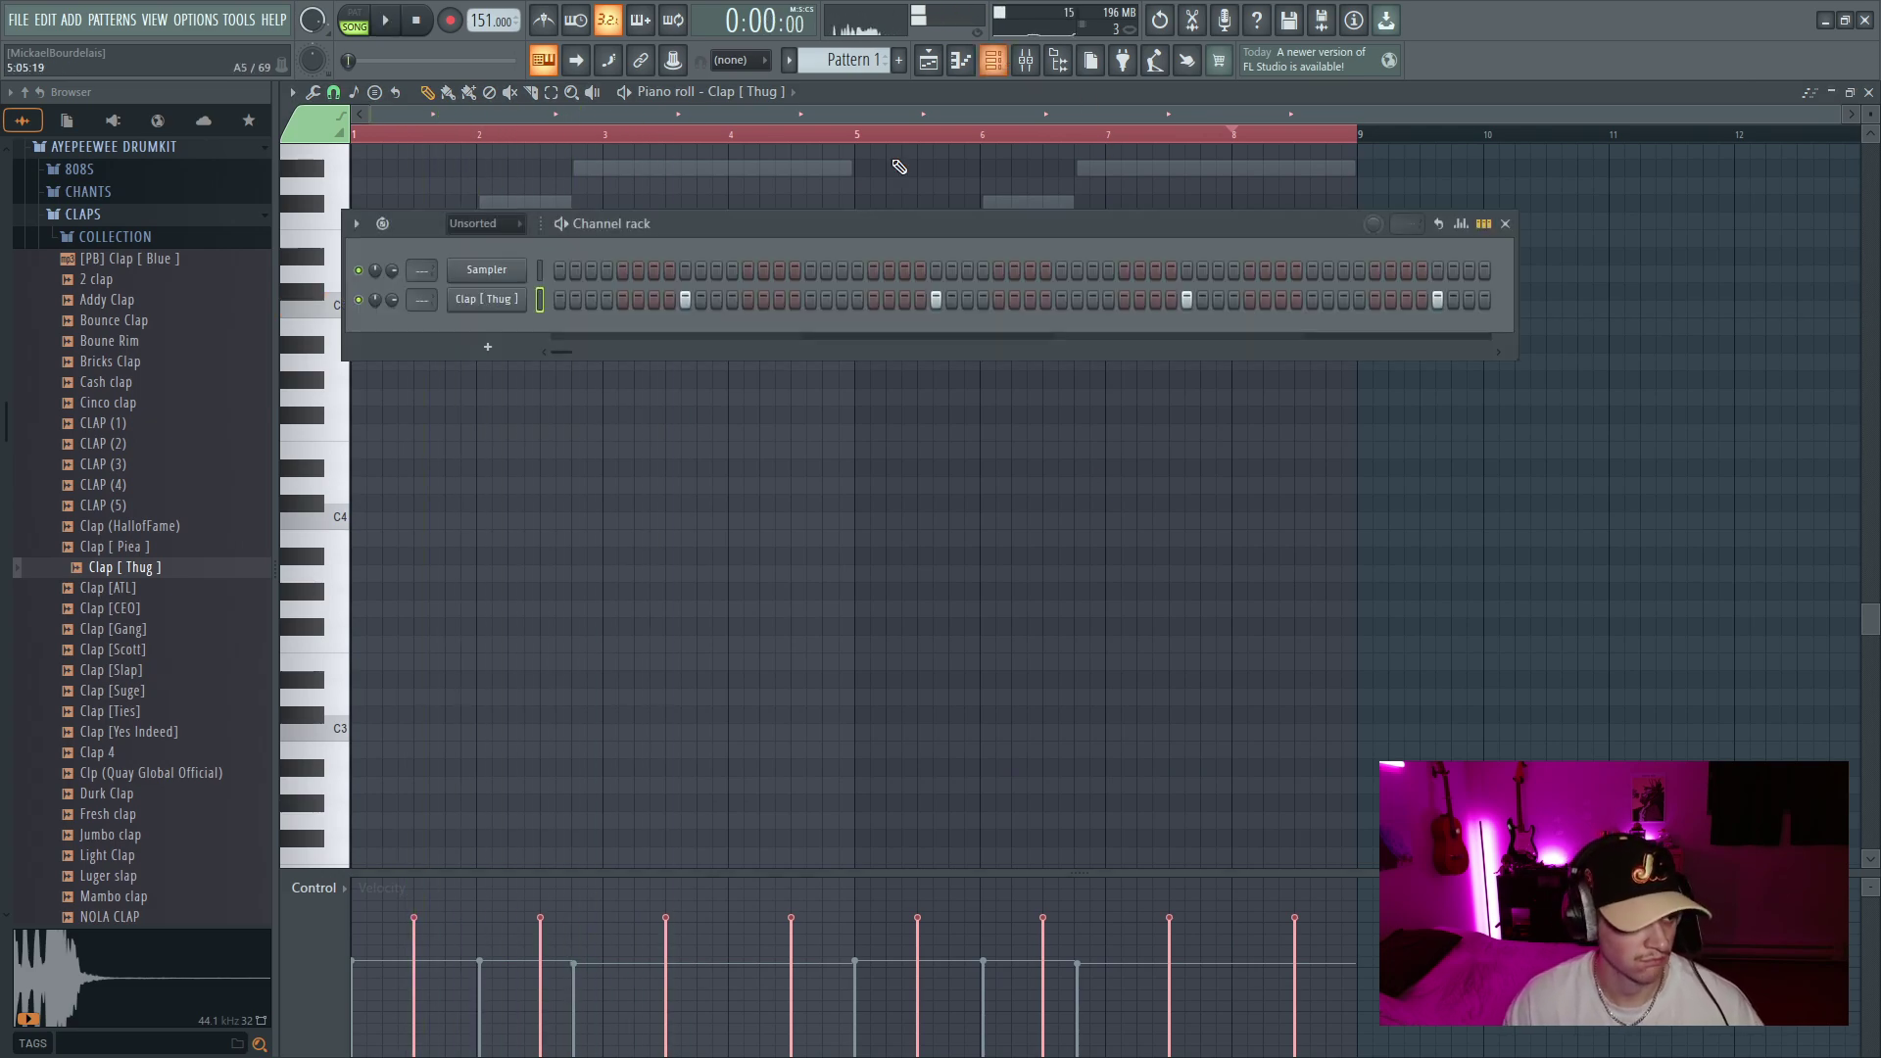
left_click(502, 259)
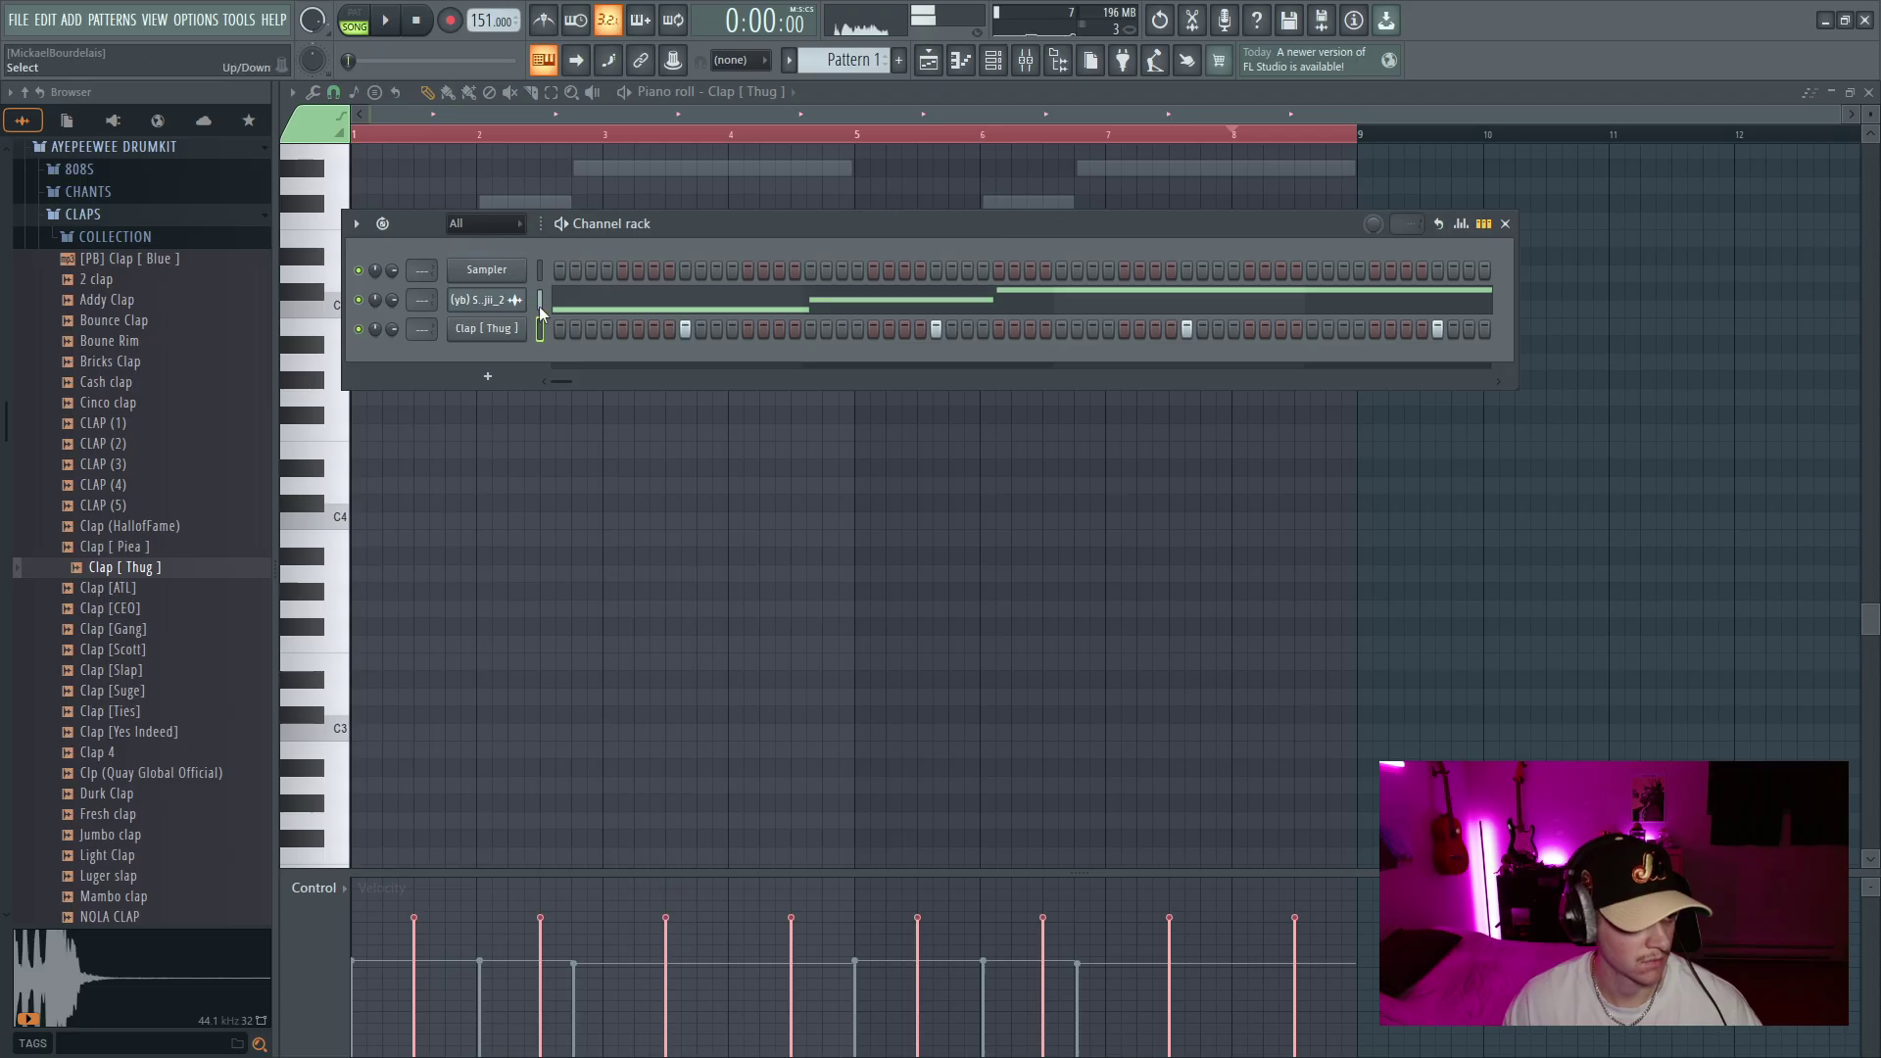
left_click(539, 279)
left_click(543, 298)
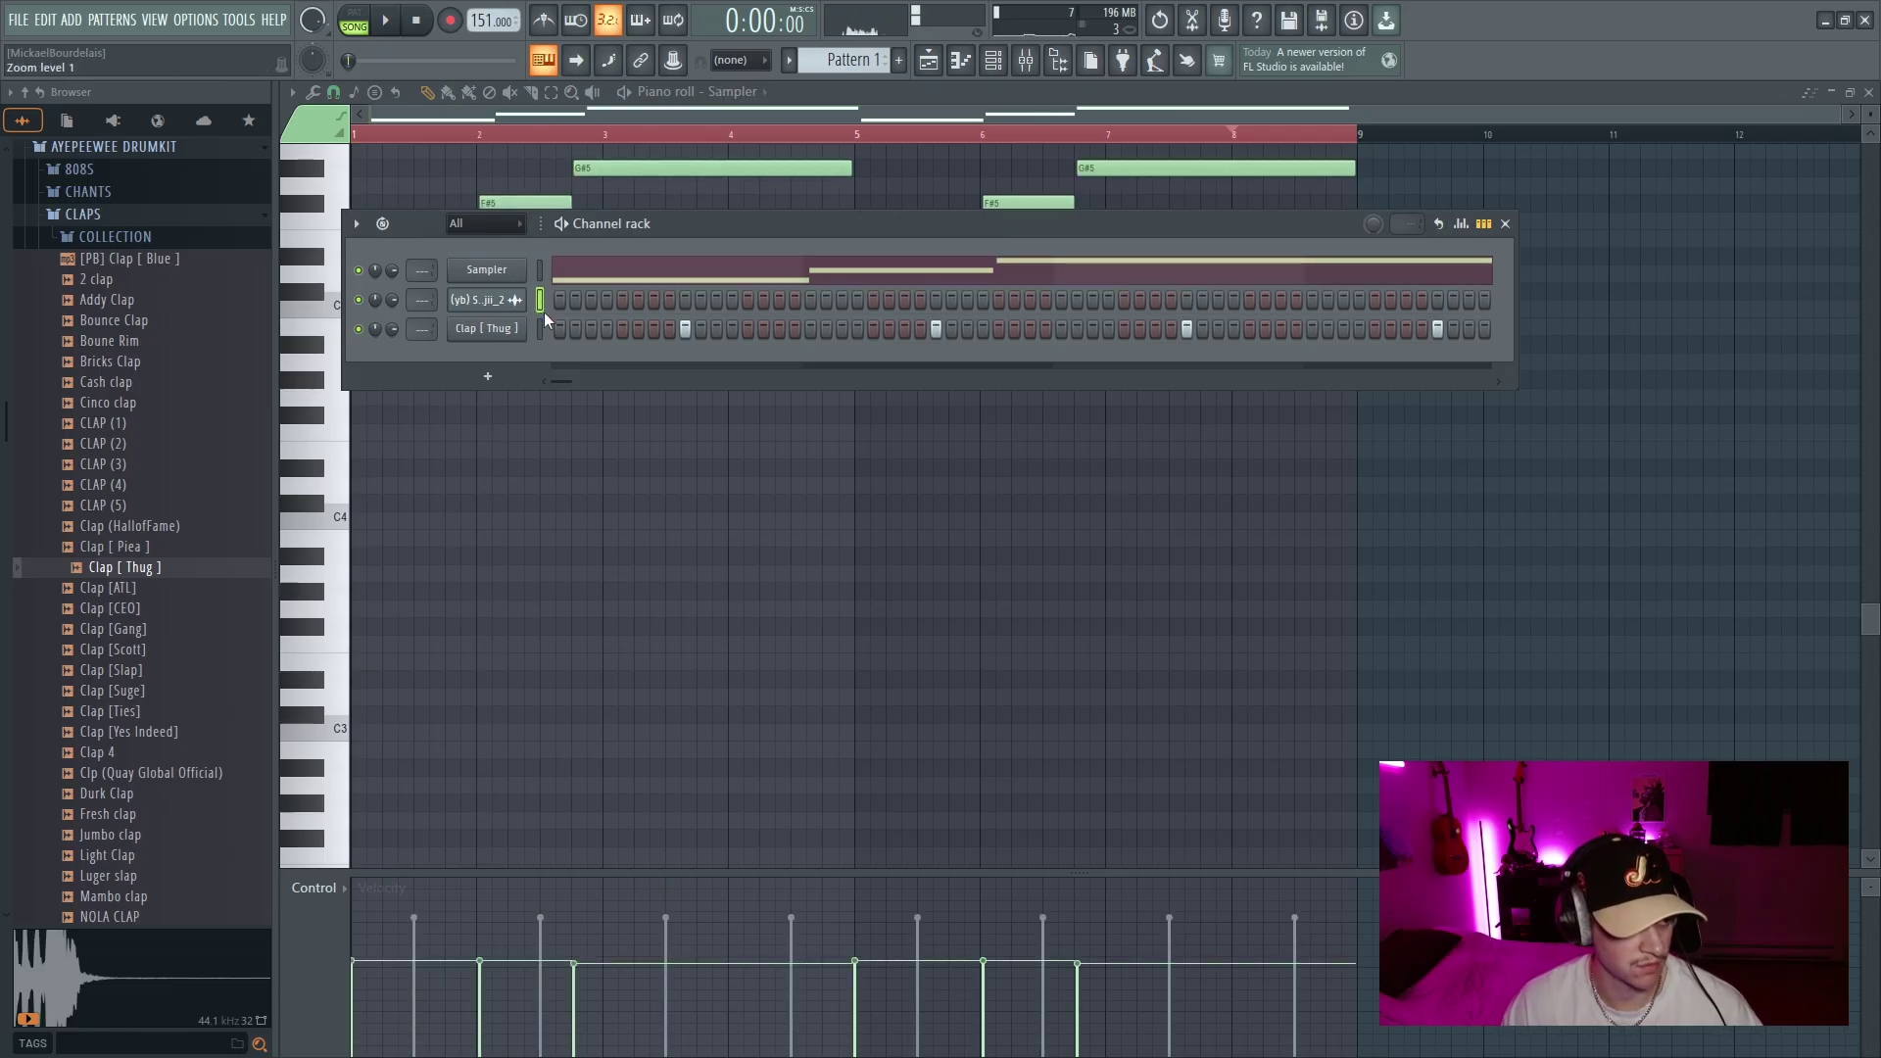
left_click(546, 329)
Play the arrangement and mute Track 5 in the playlist
key("space")
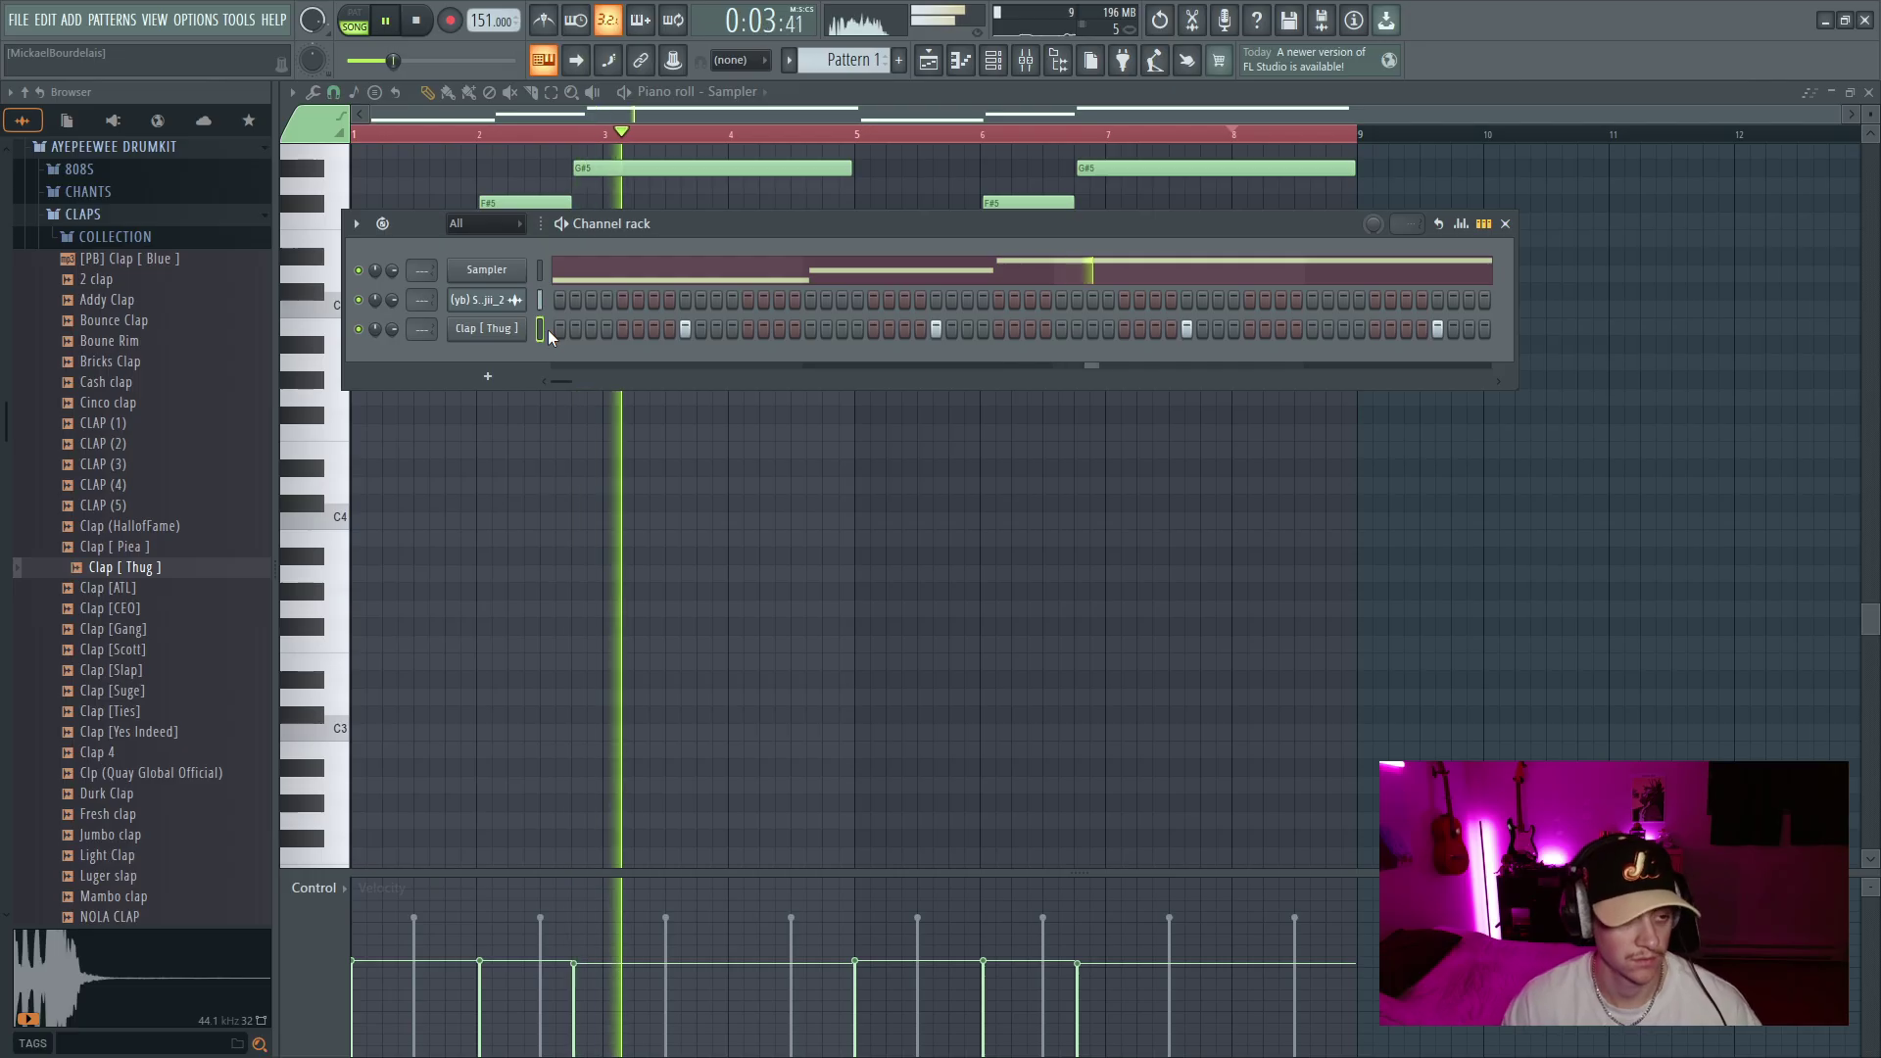
key("F5")
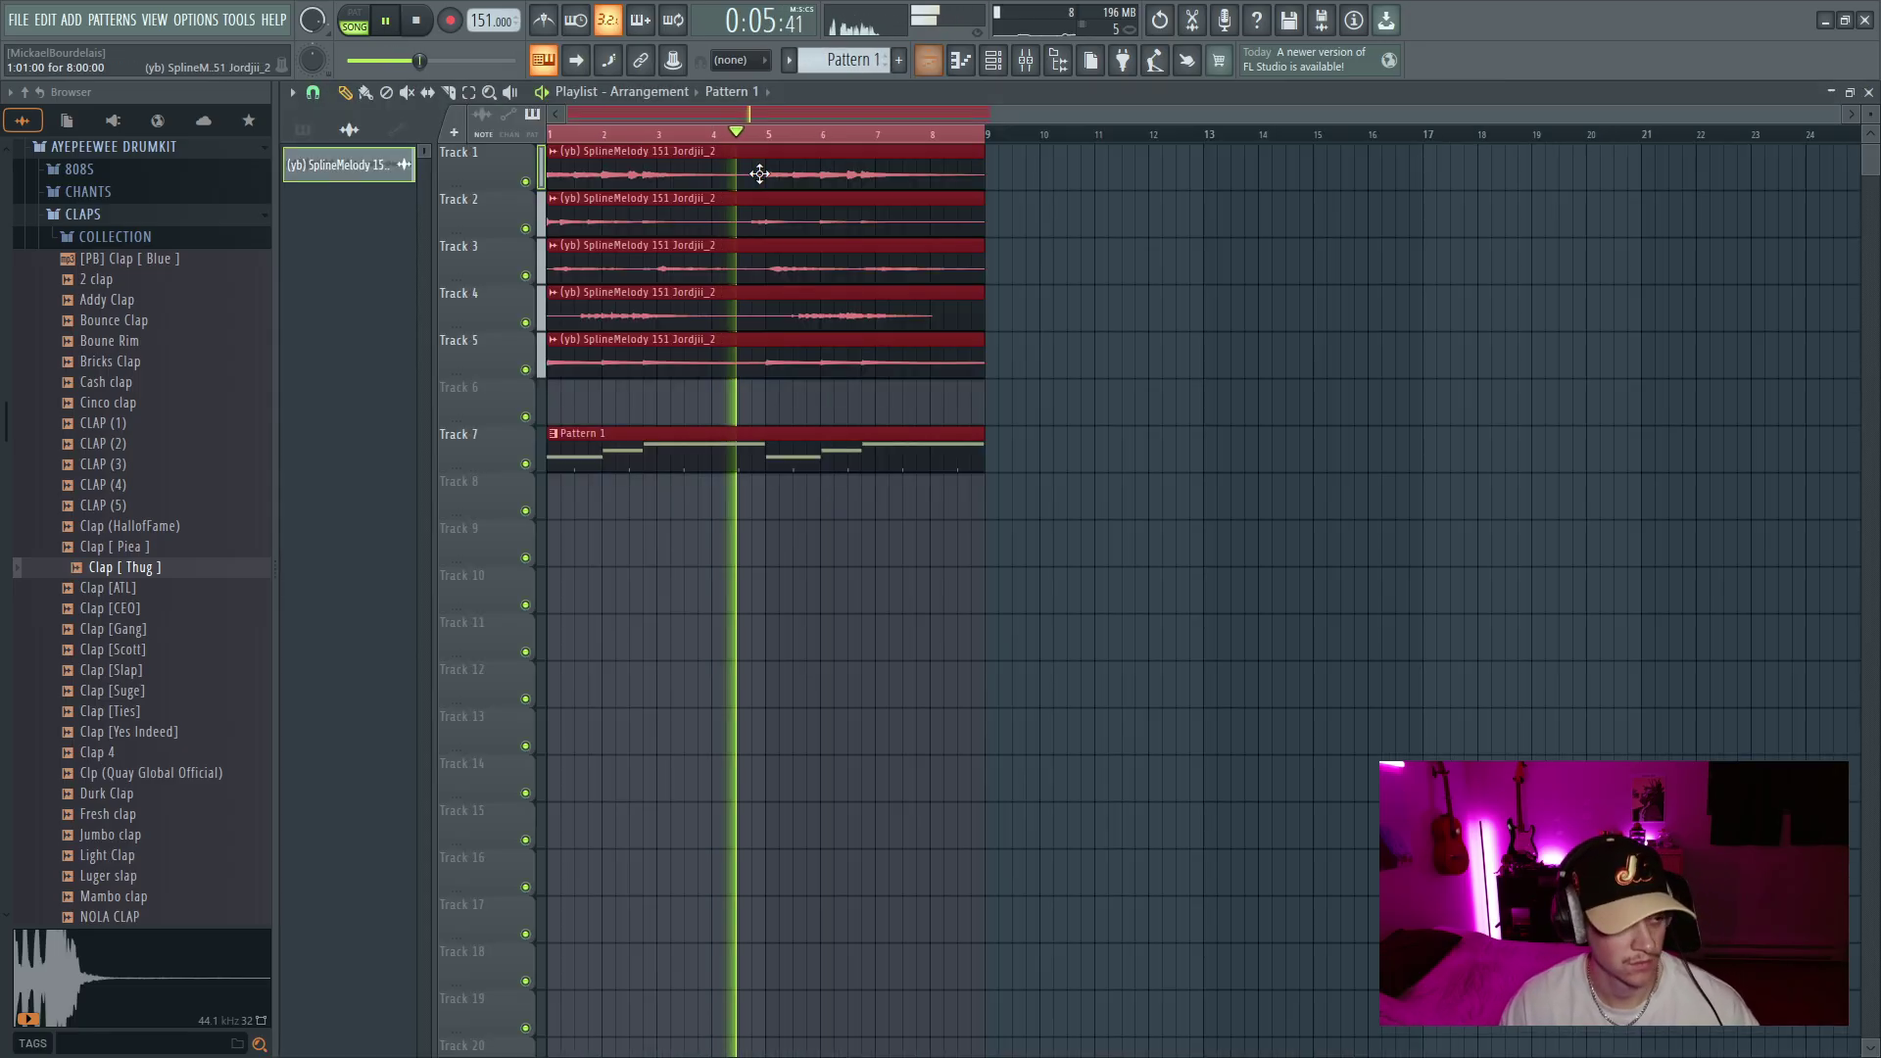
left_click(525, 370)
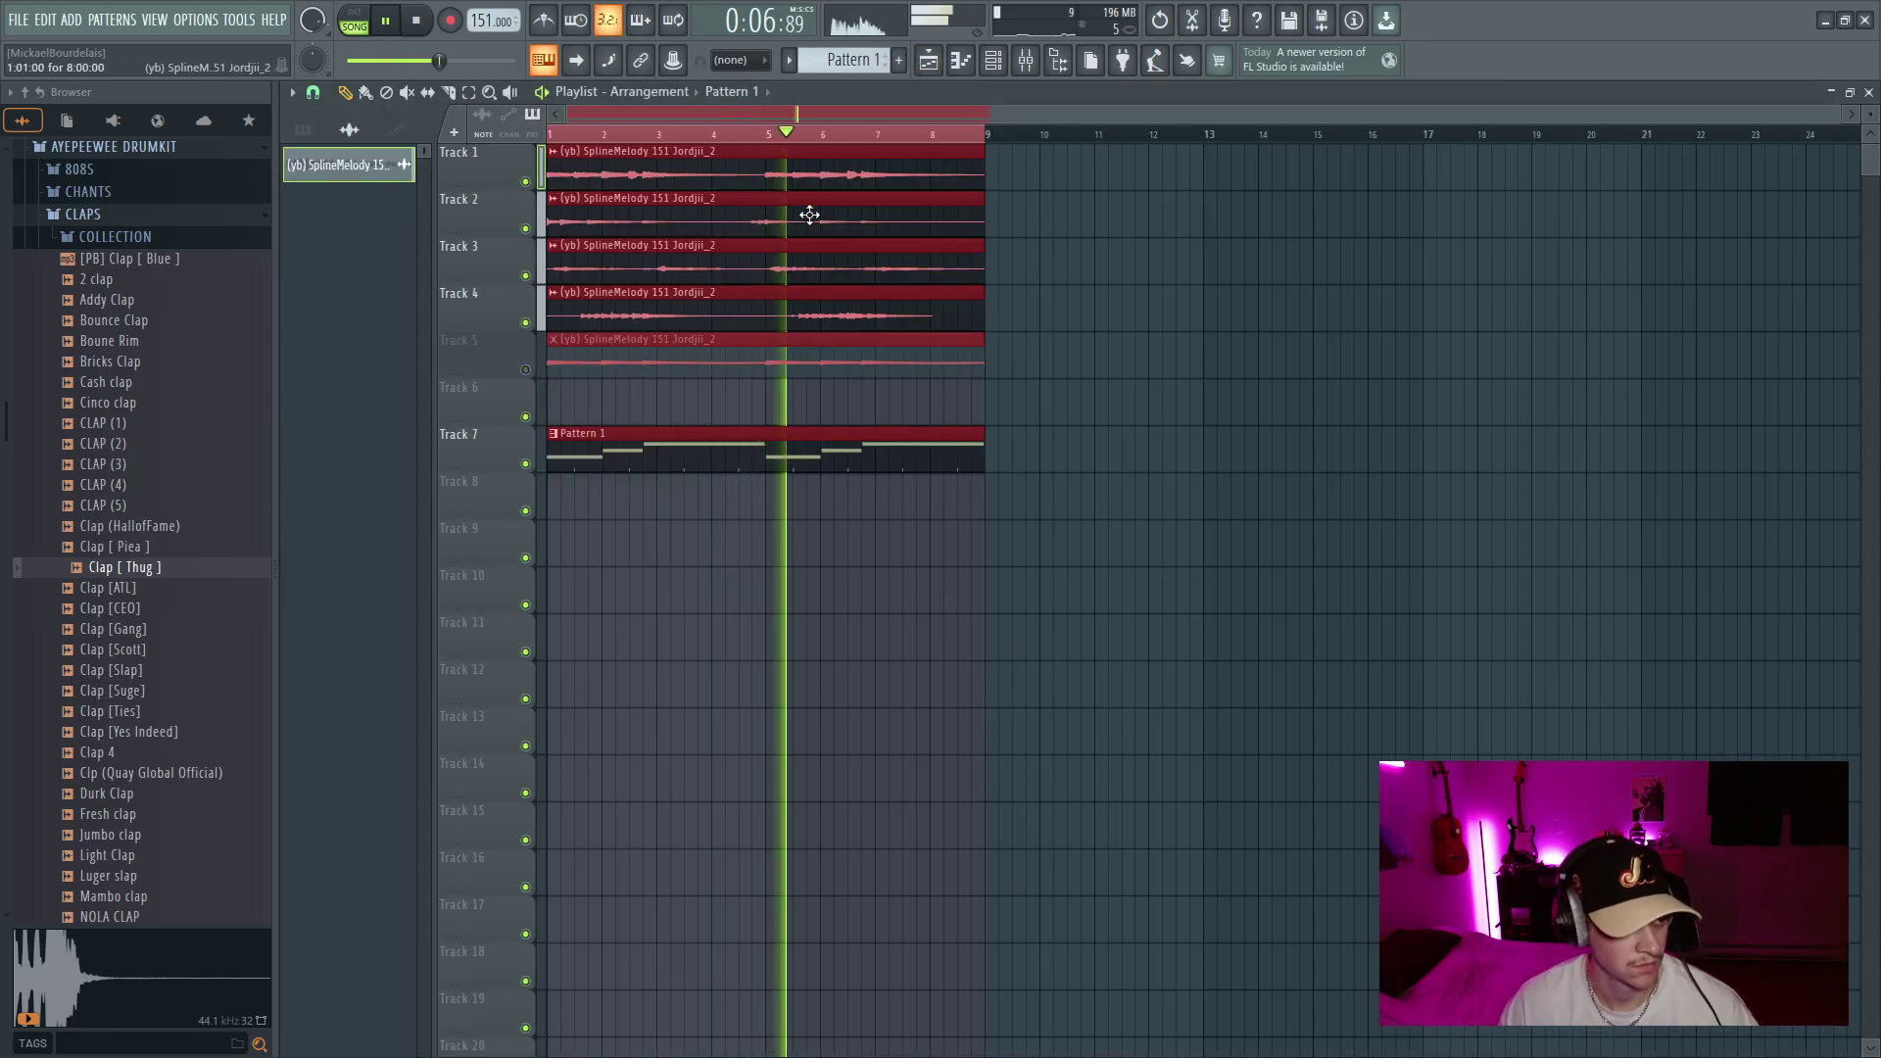
left_click(1026, 61)
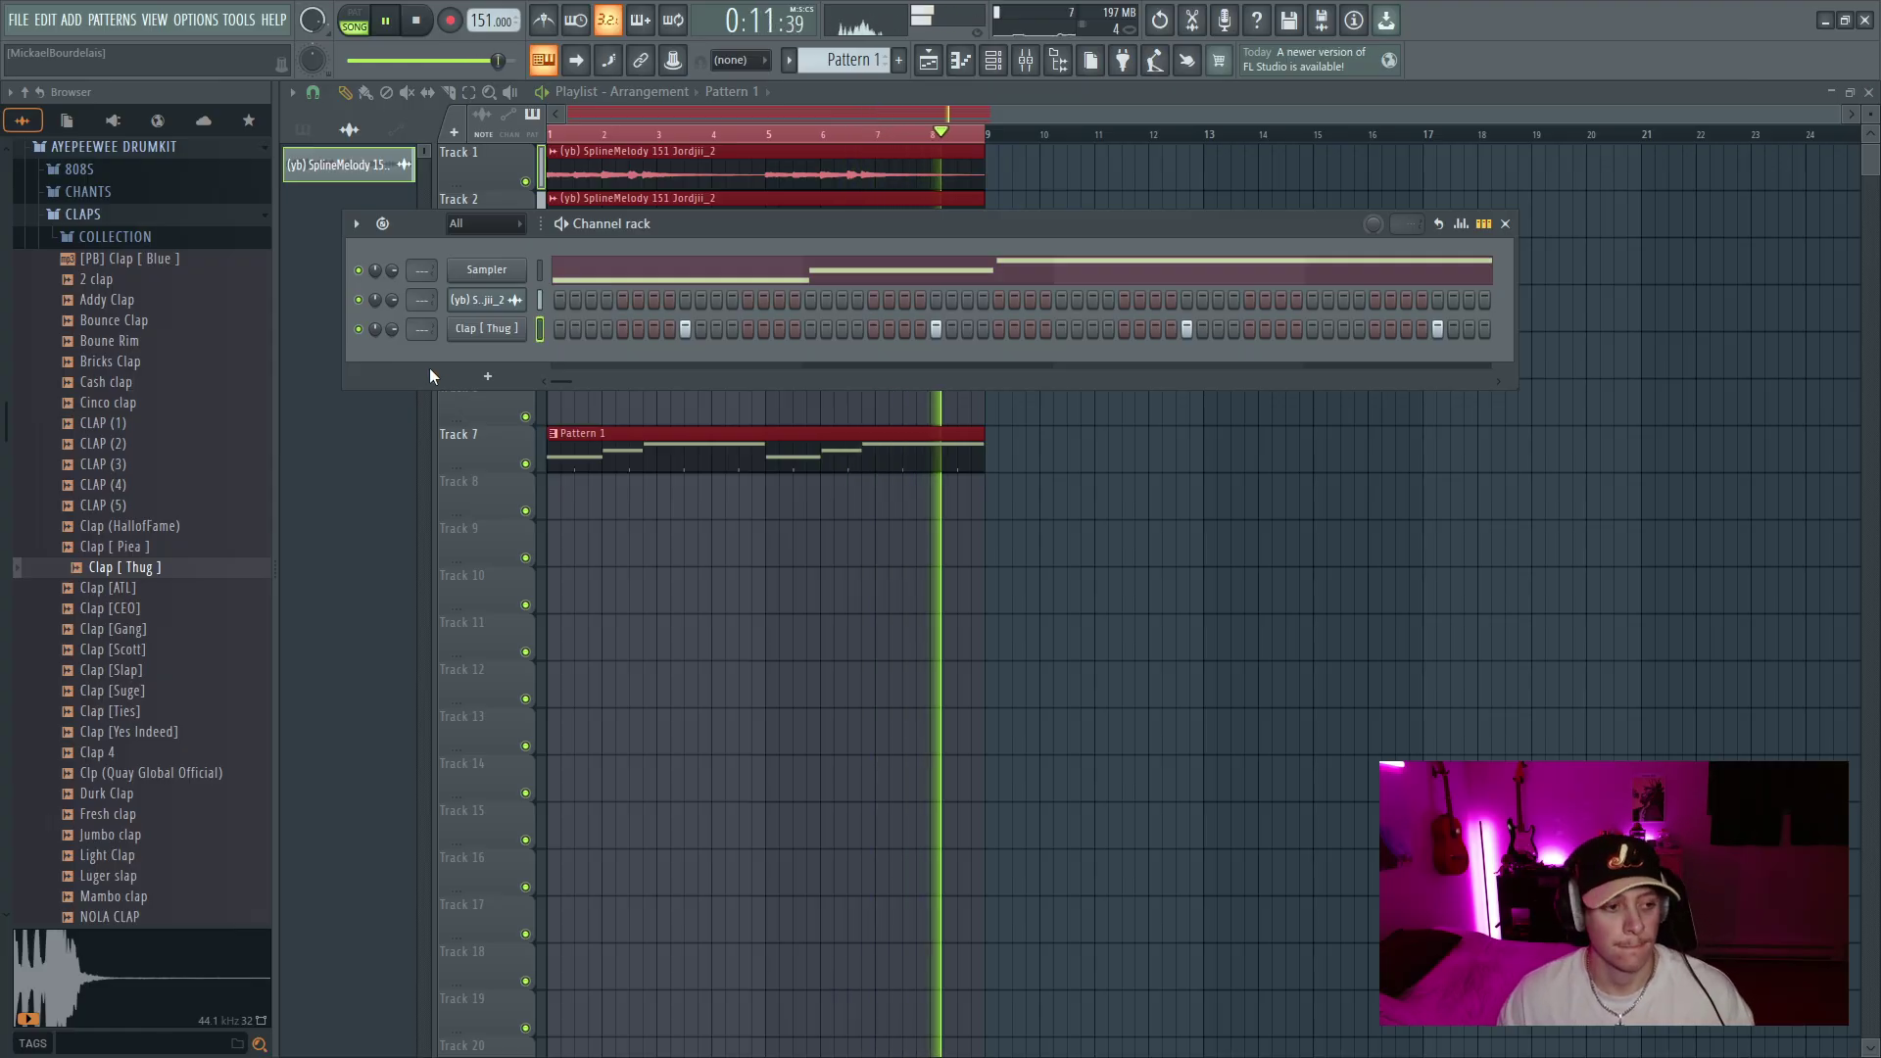
key("space")
Add the "he loves the southside hat" sample from the drum kit's HHS folder to the channel rack
left_click(92, 225)
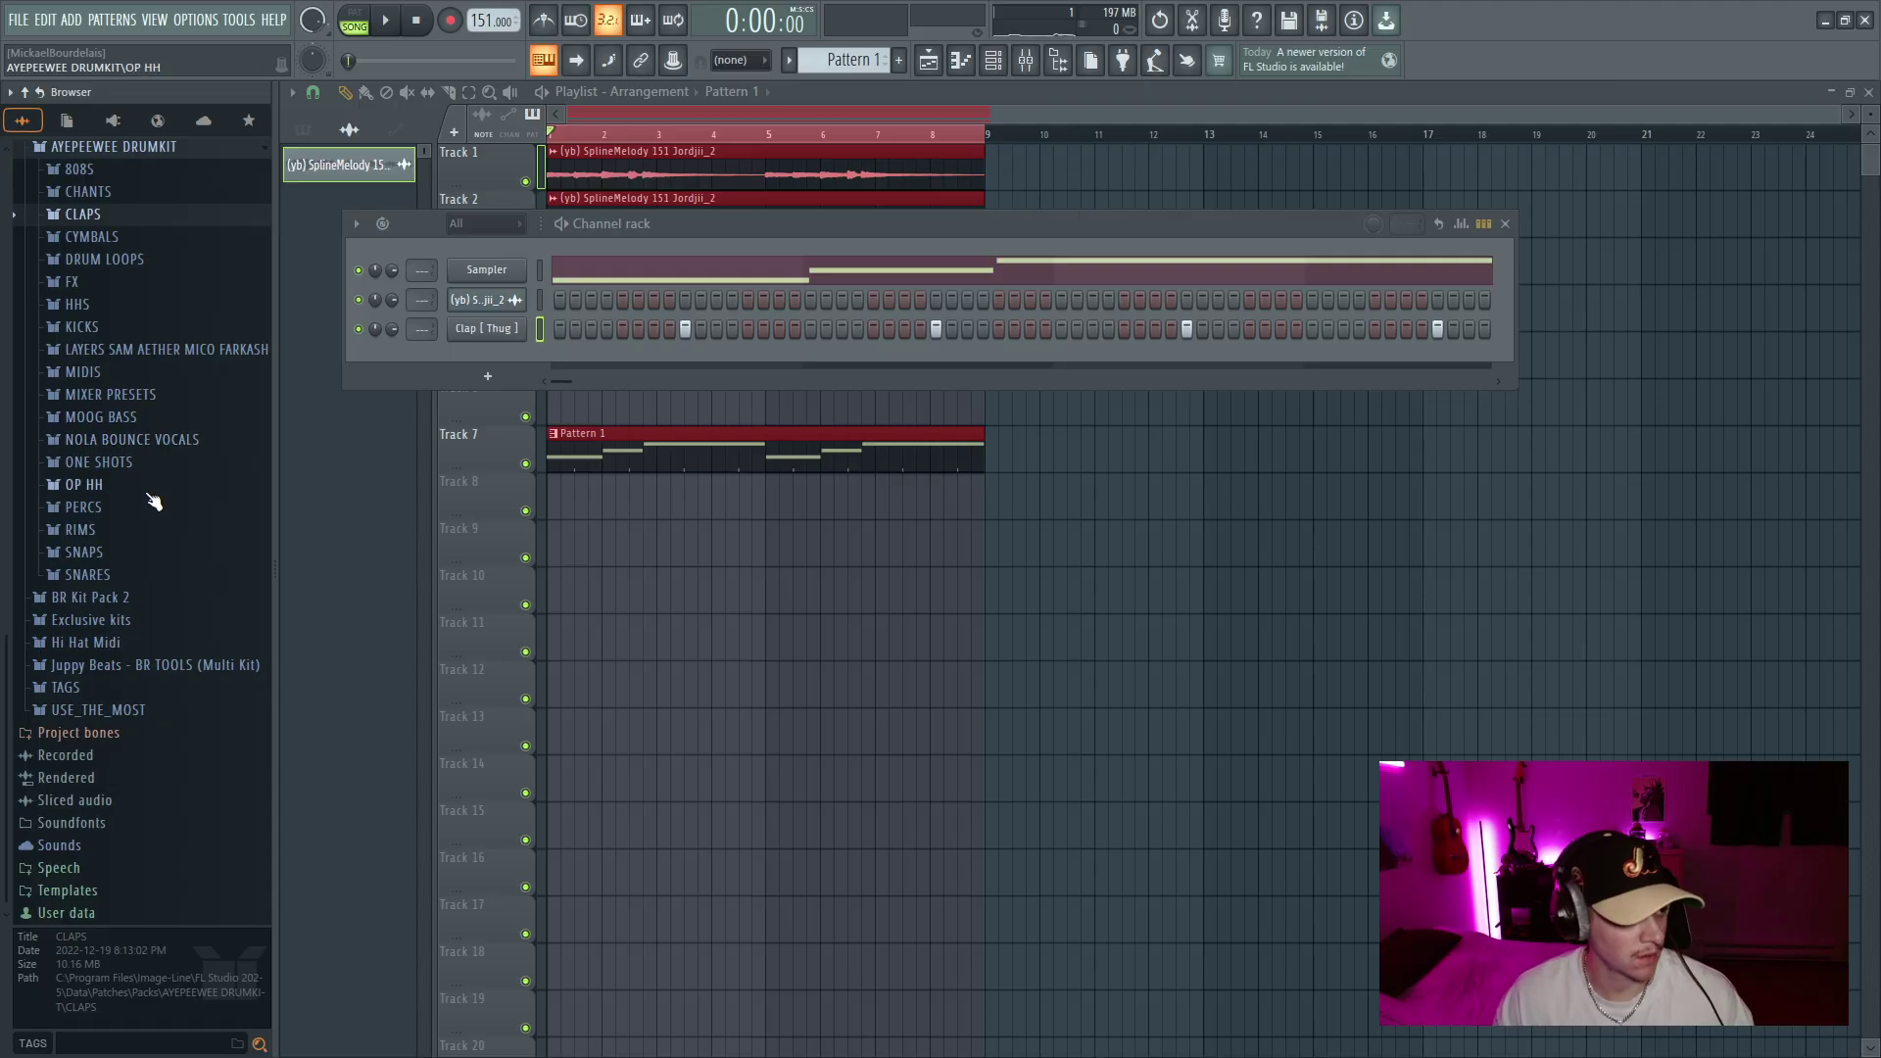
left_click(79, 304)
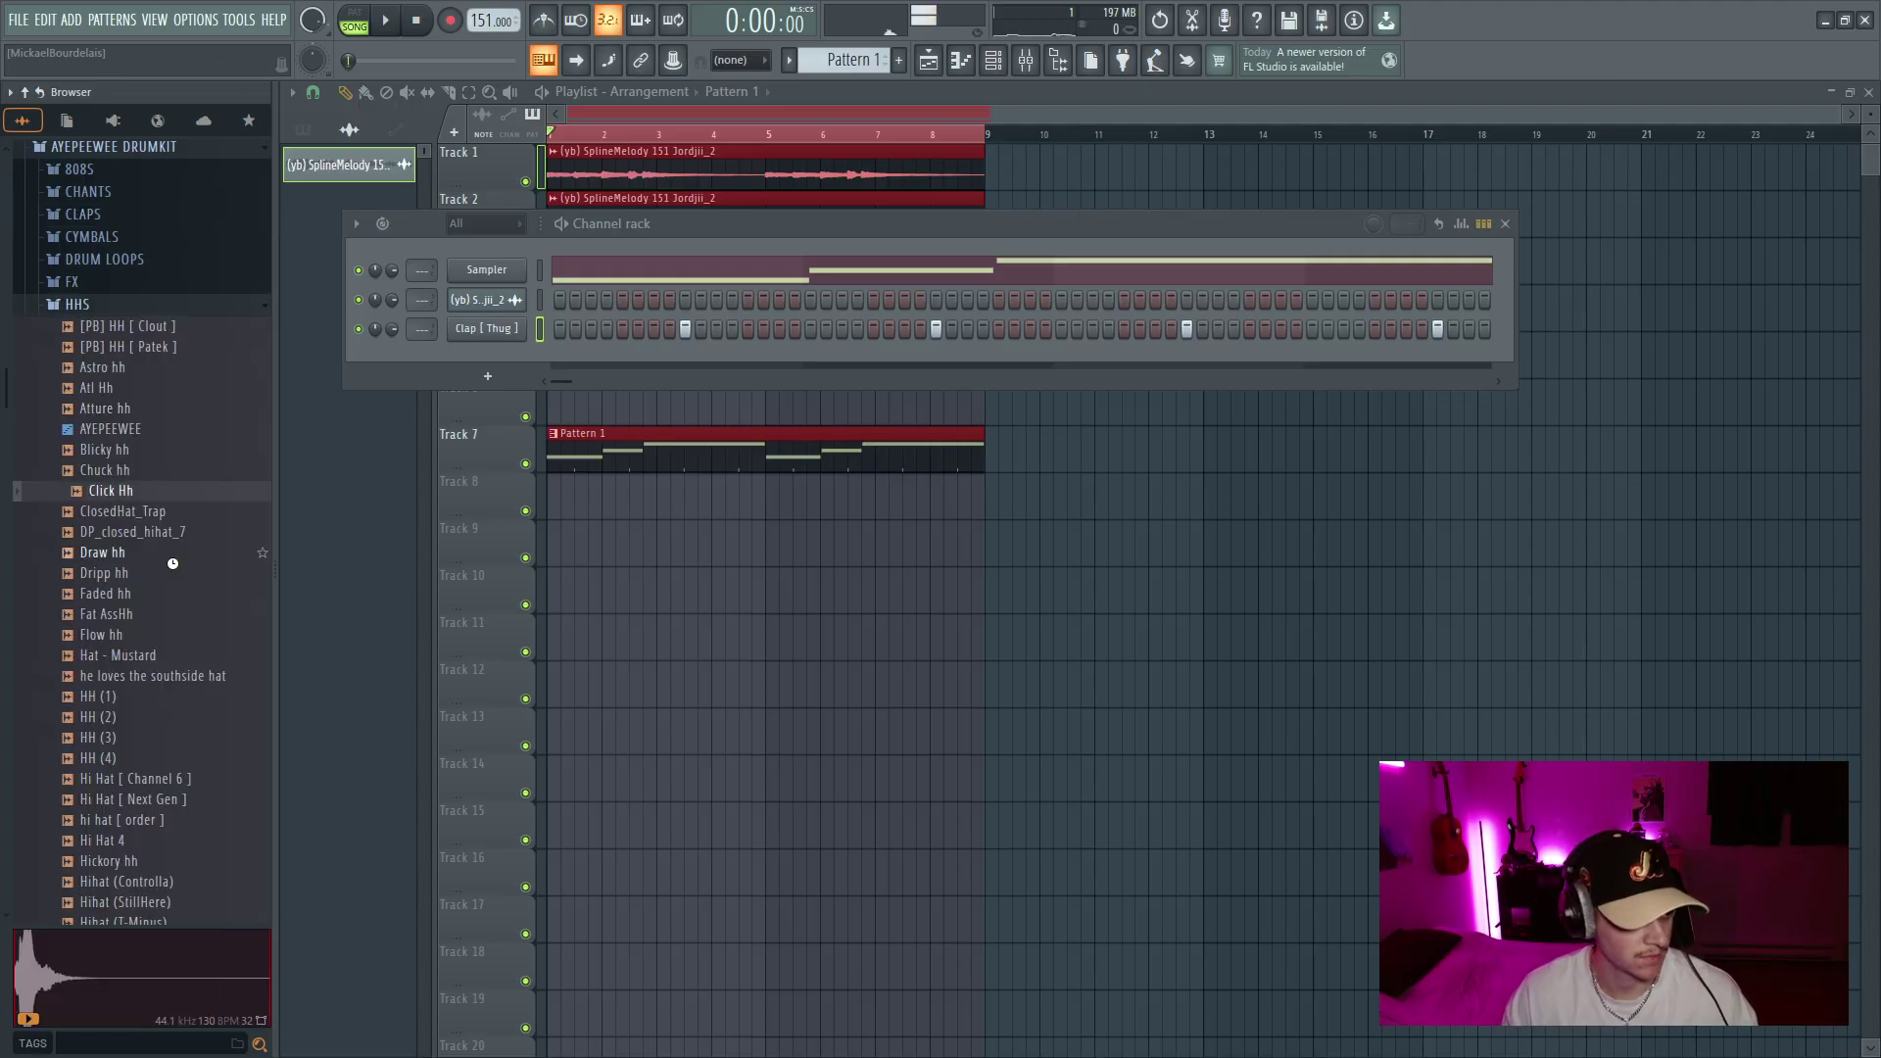
left_click(162, 676)
left_click_drag(466, 353, 468, 356)
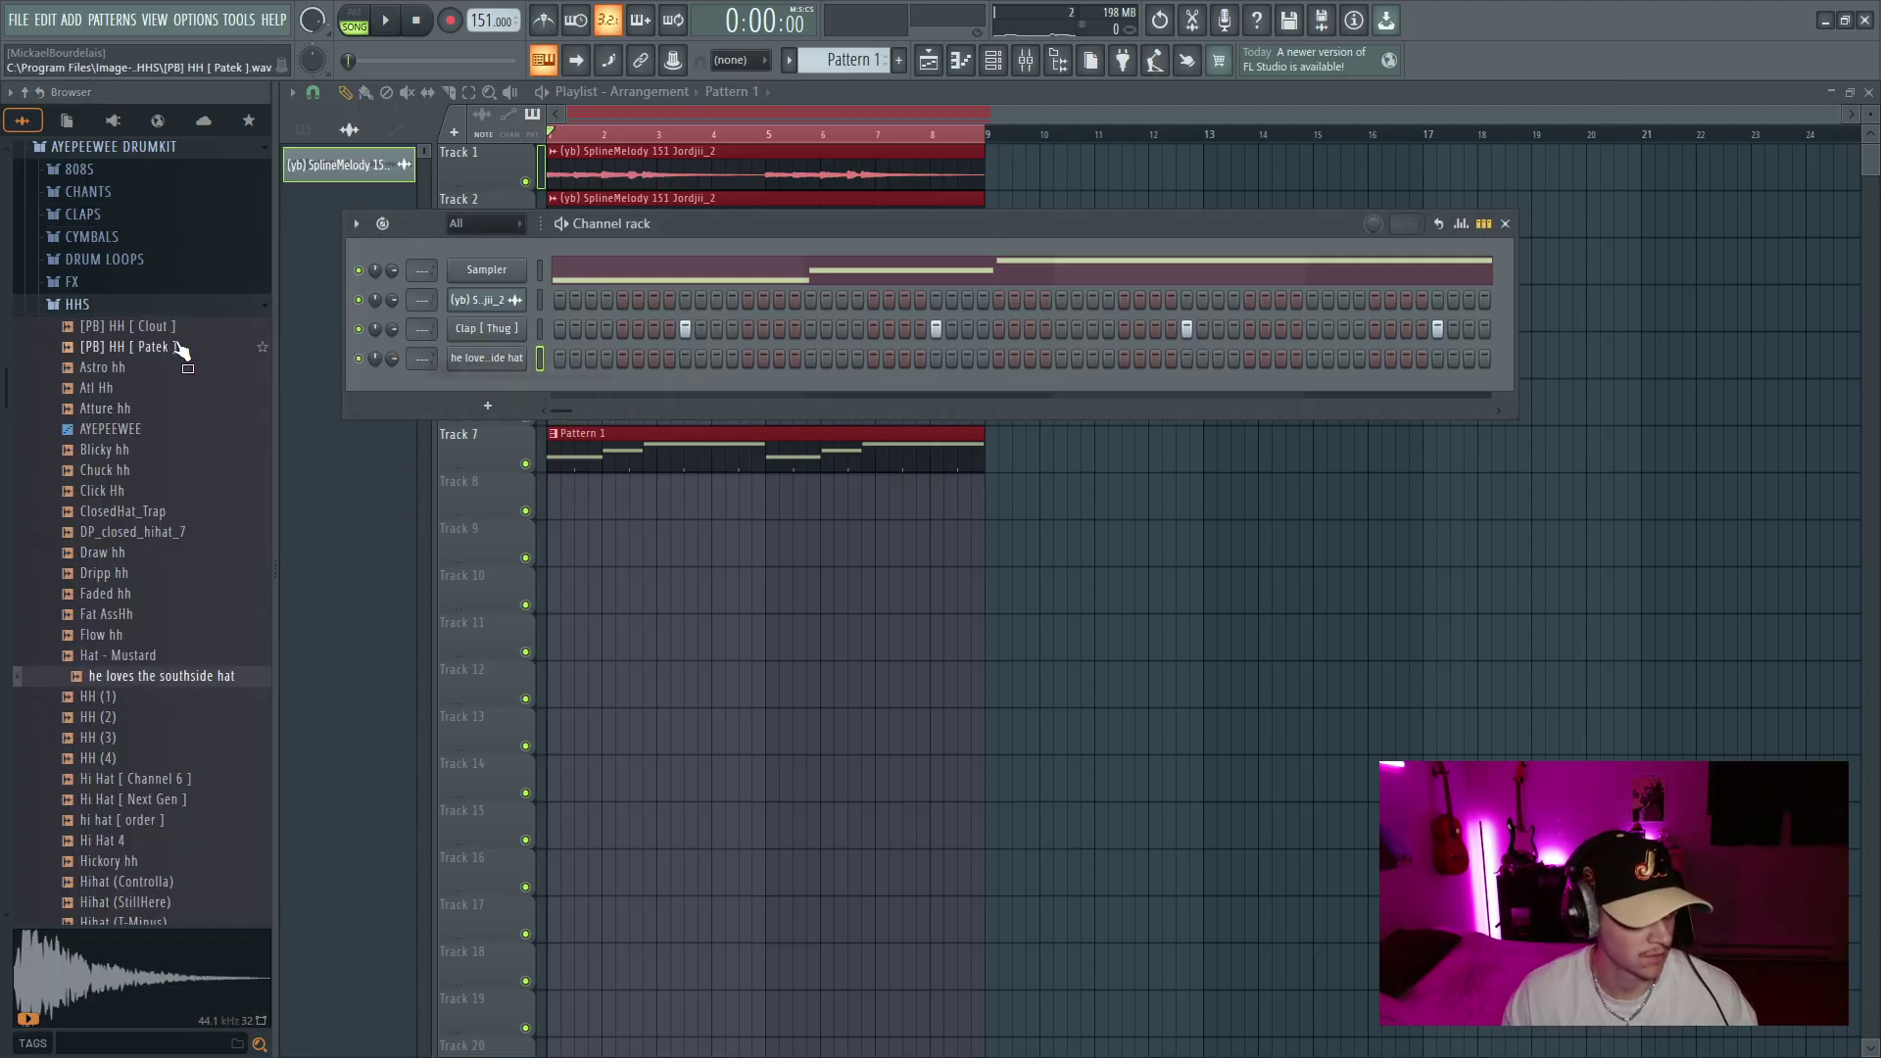
Import the "creating" MIDI file from (FREE) Essentials HiHats Vol.1 into the hi-hat channel, with all tracks and realigned events
left_click(122, 307)
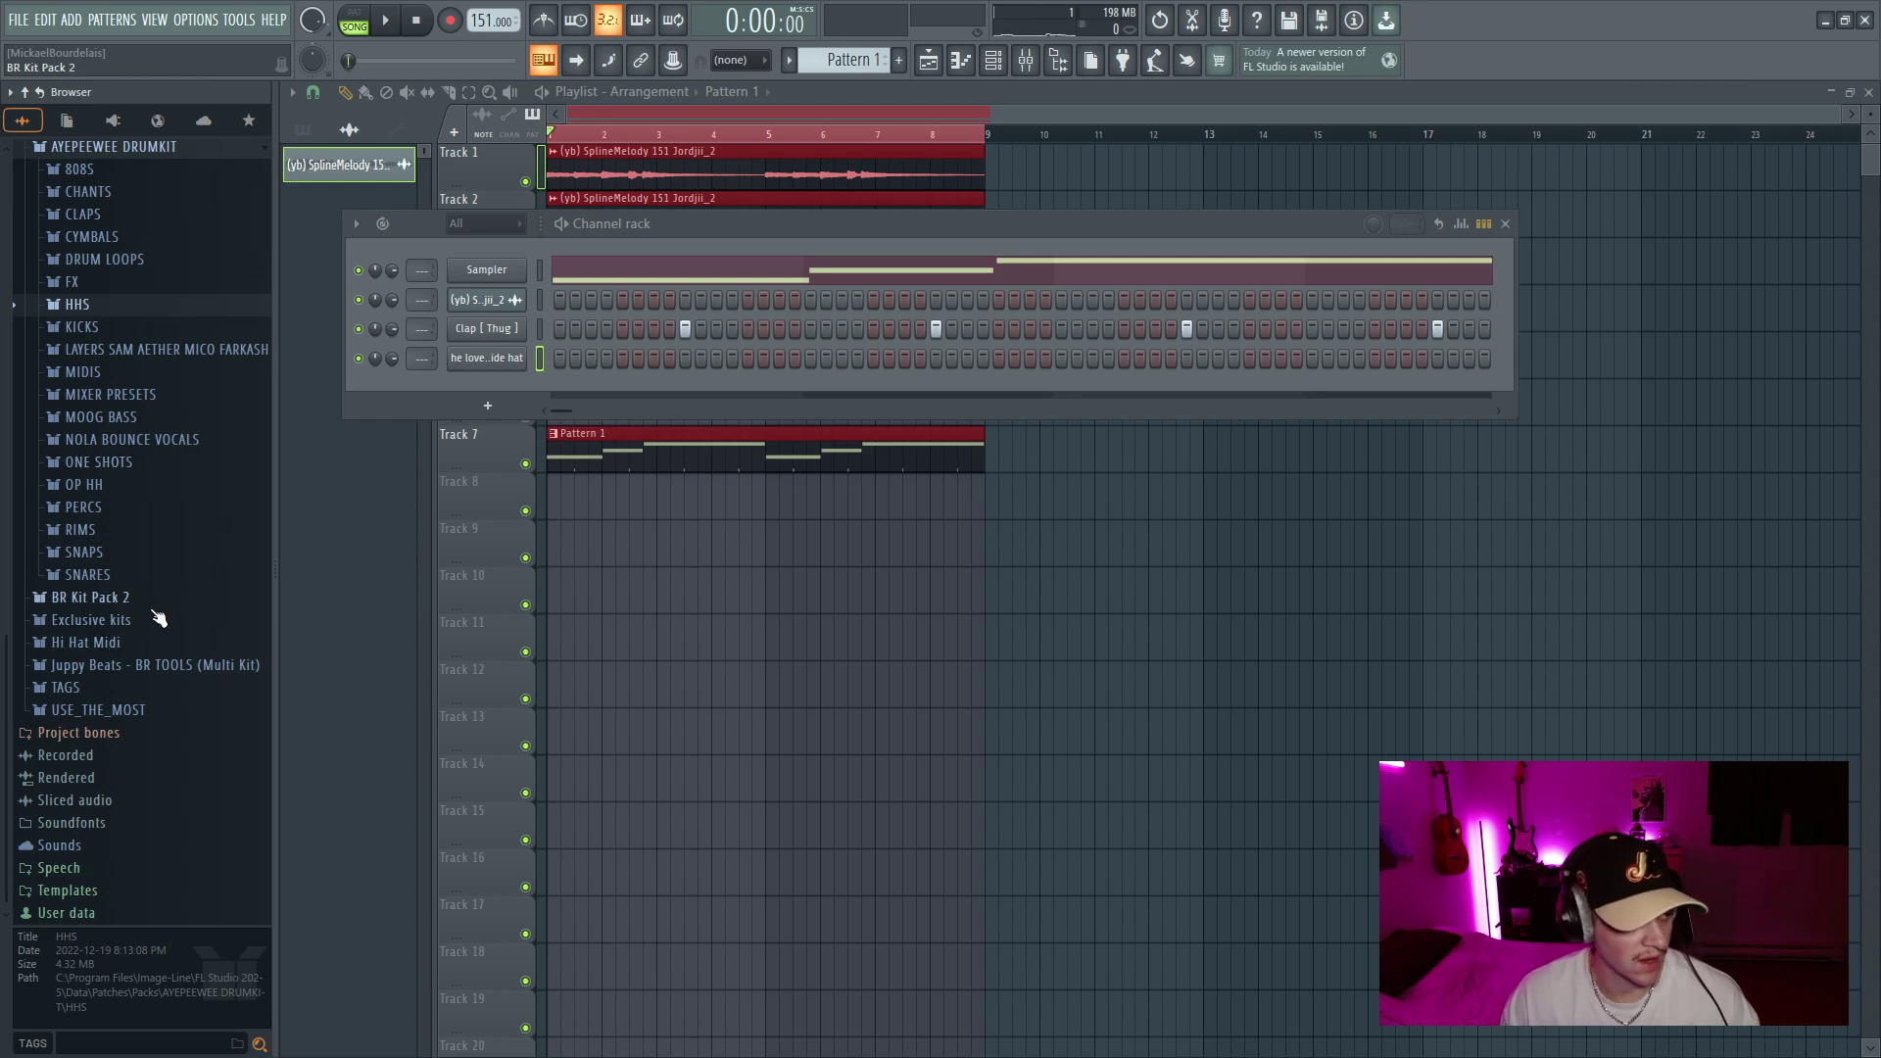
left_click(180, 644)
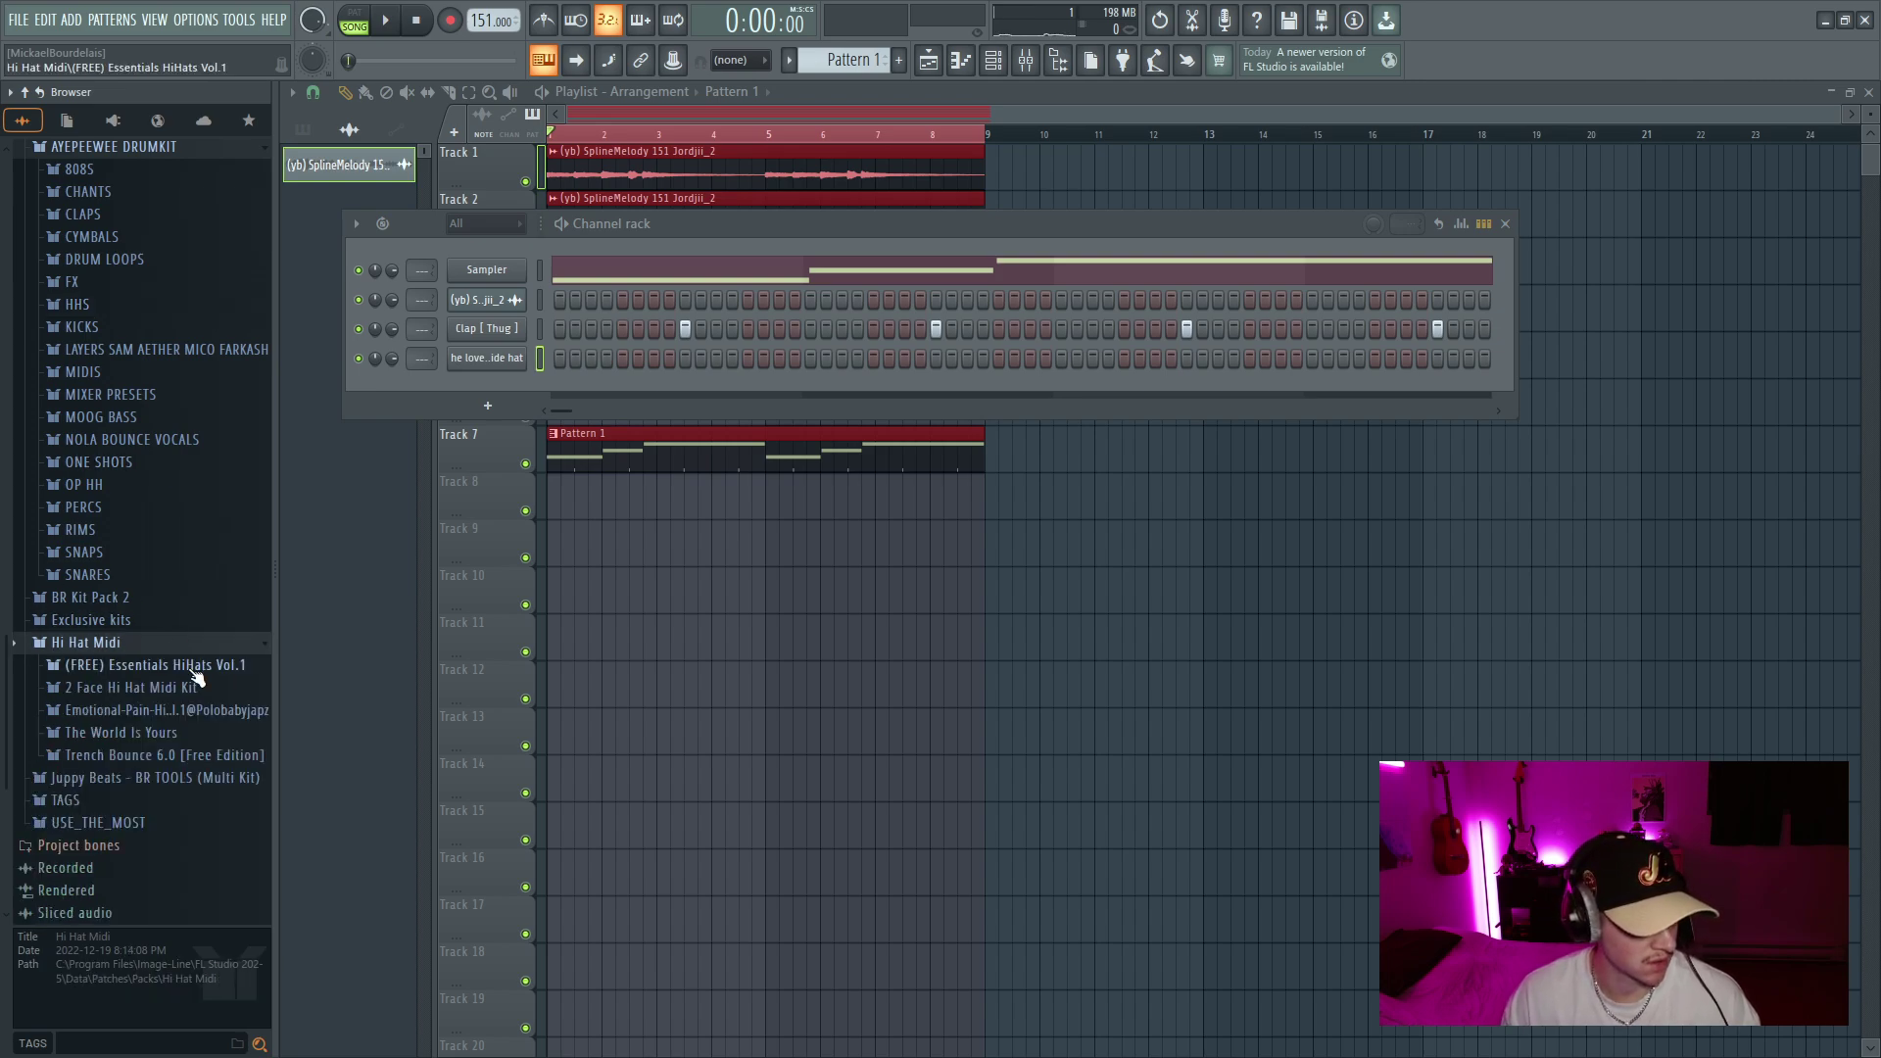
left_click(195, 670)
left_click(184, 735)
left_click(158, 754)
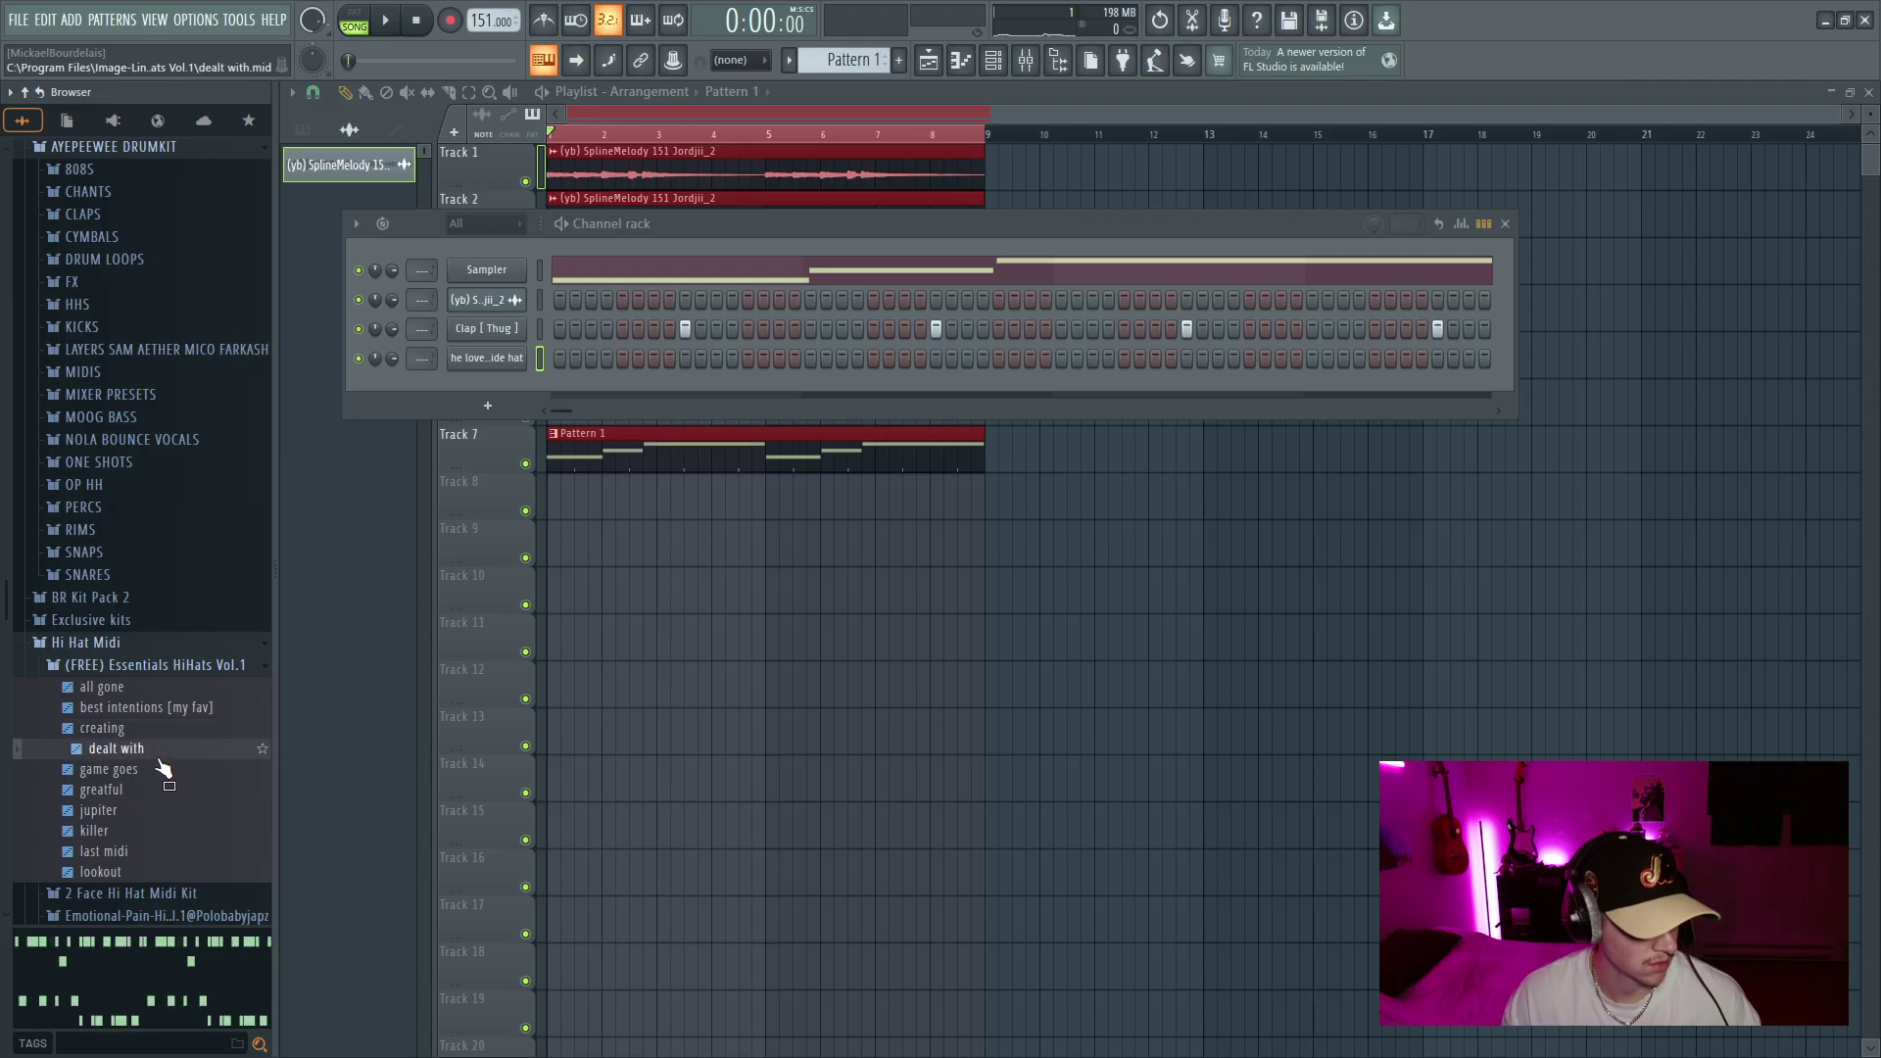
left_click(154, 734)
left_click_drag(349, 554, 422, 363)
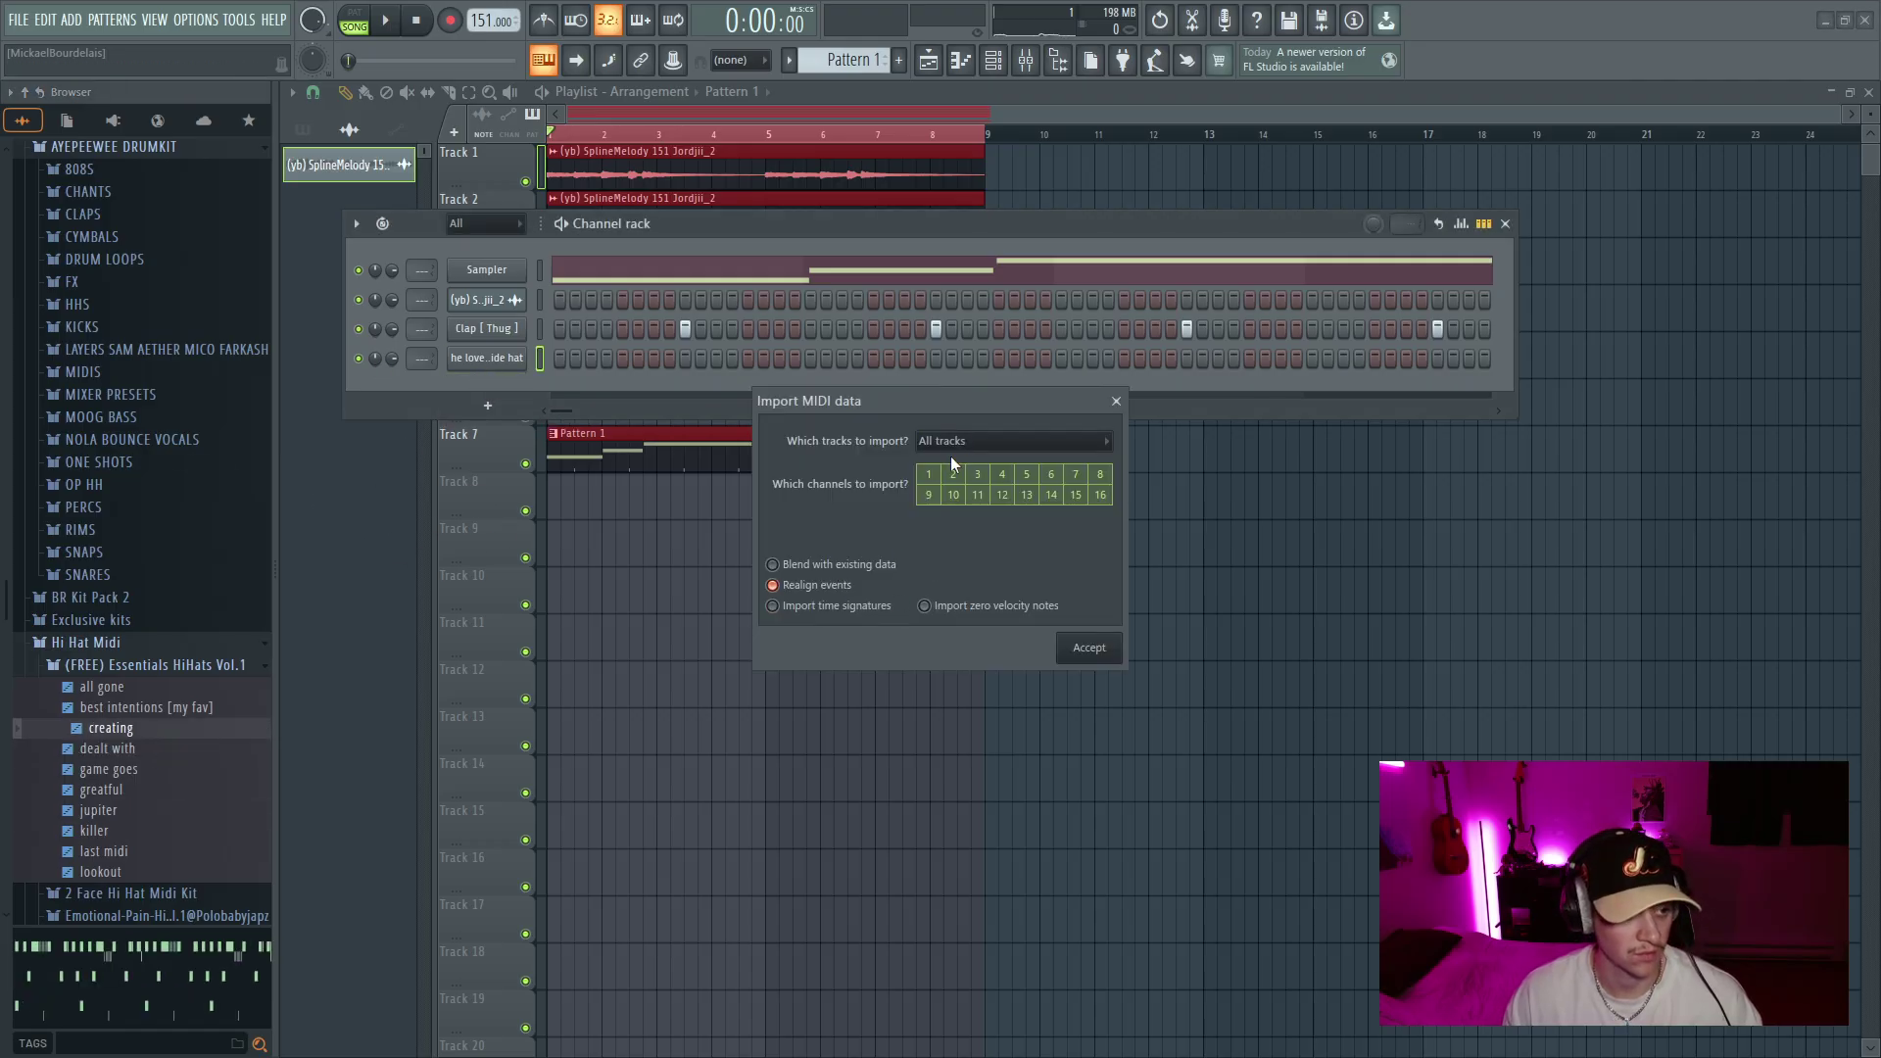
left_click(975, 508)
left_click(1089, 648)
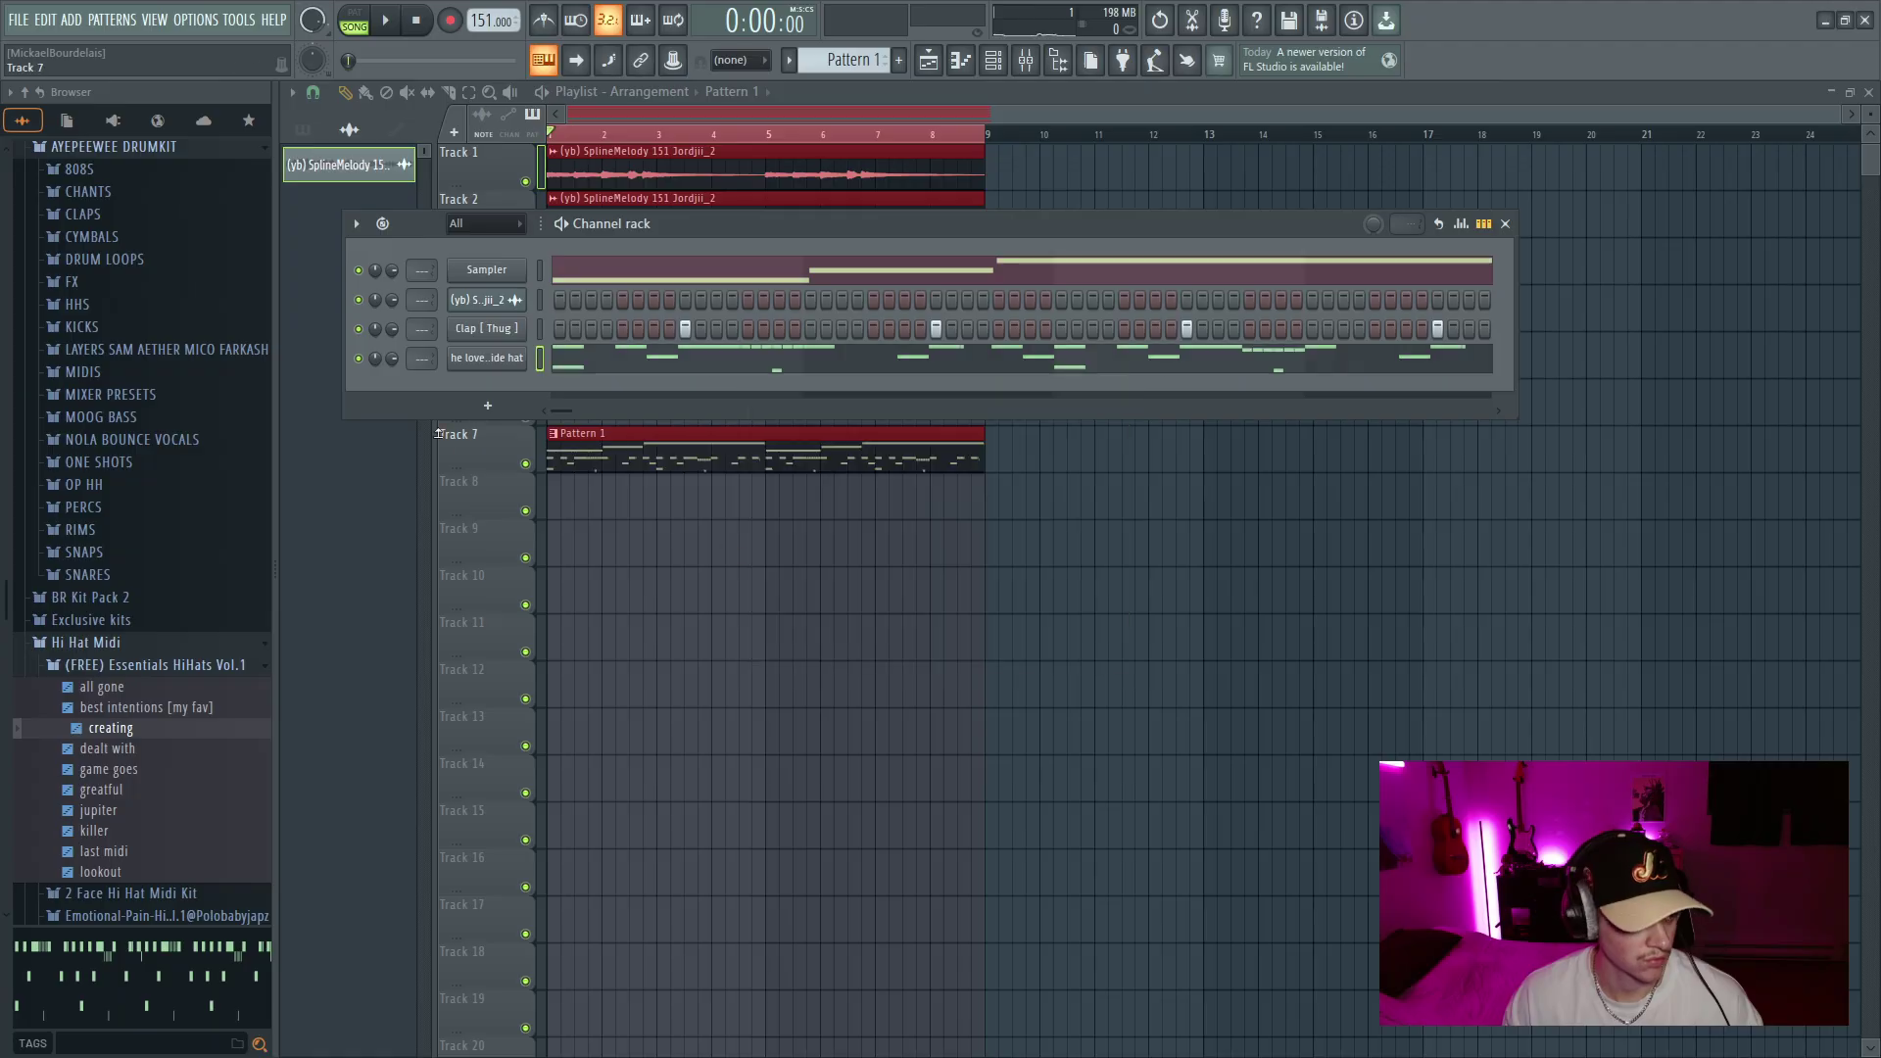
Play back the beat with the imported hi-hat pattern shown in its piano roll
left_click(686, 364)
key("space")
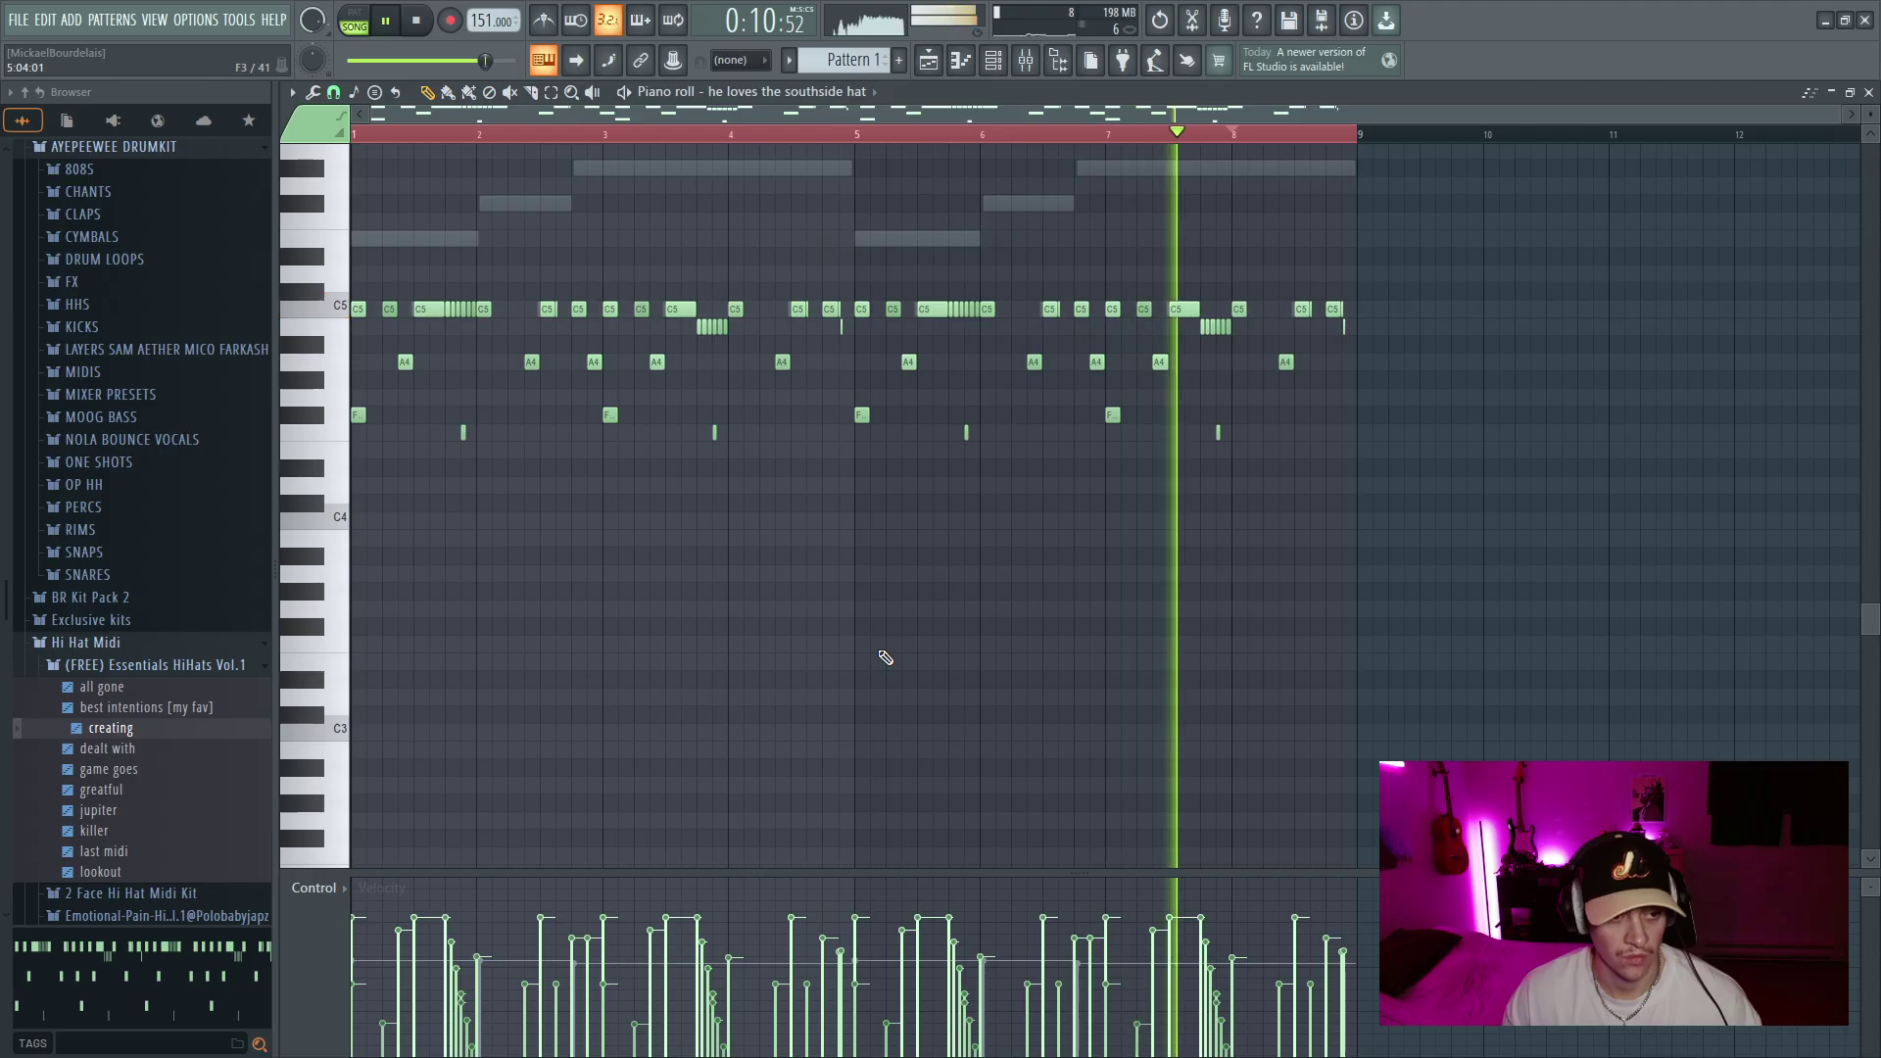
key("space")
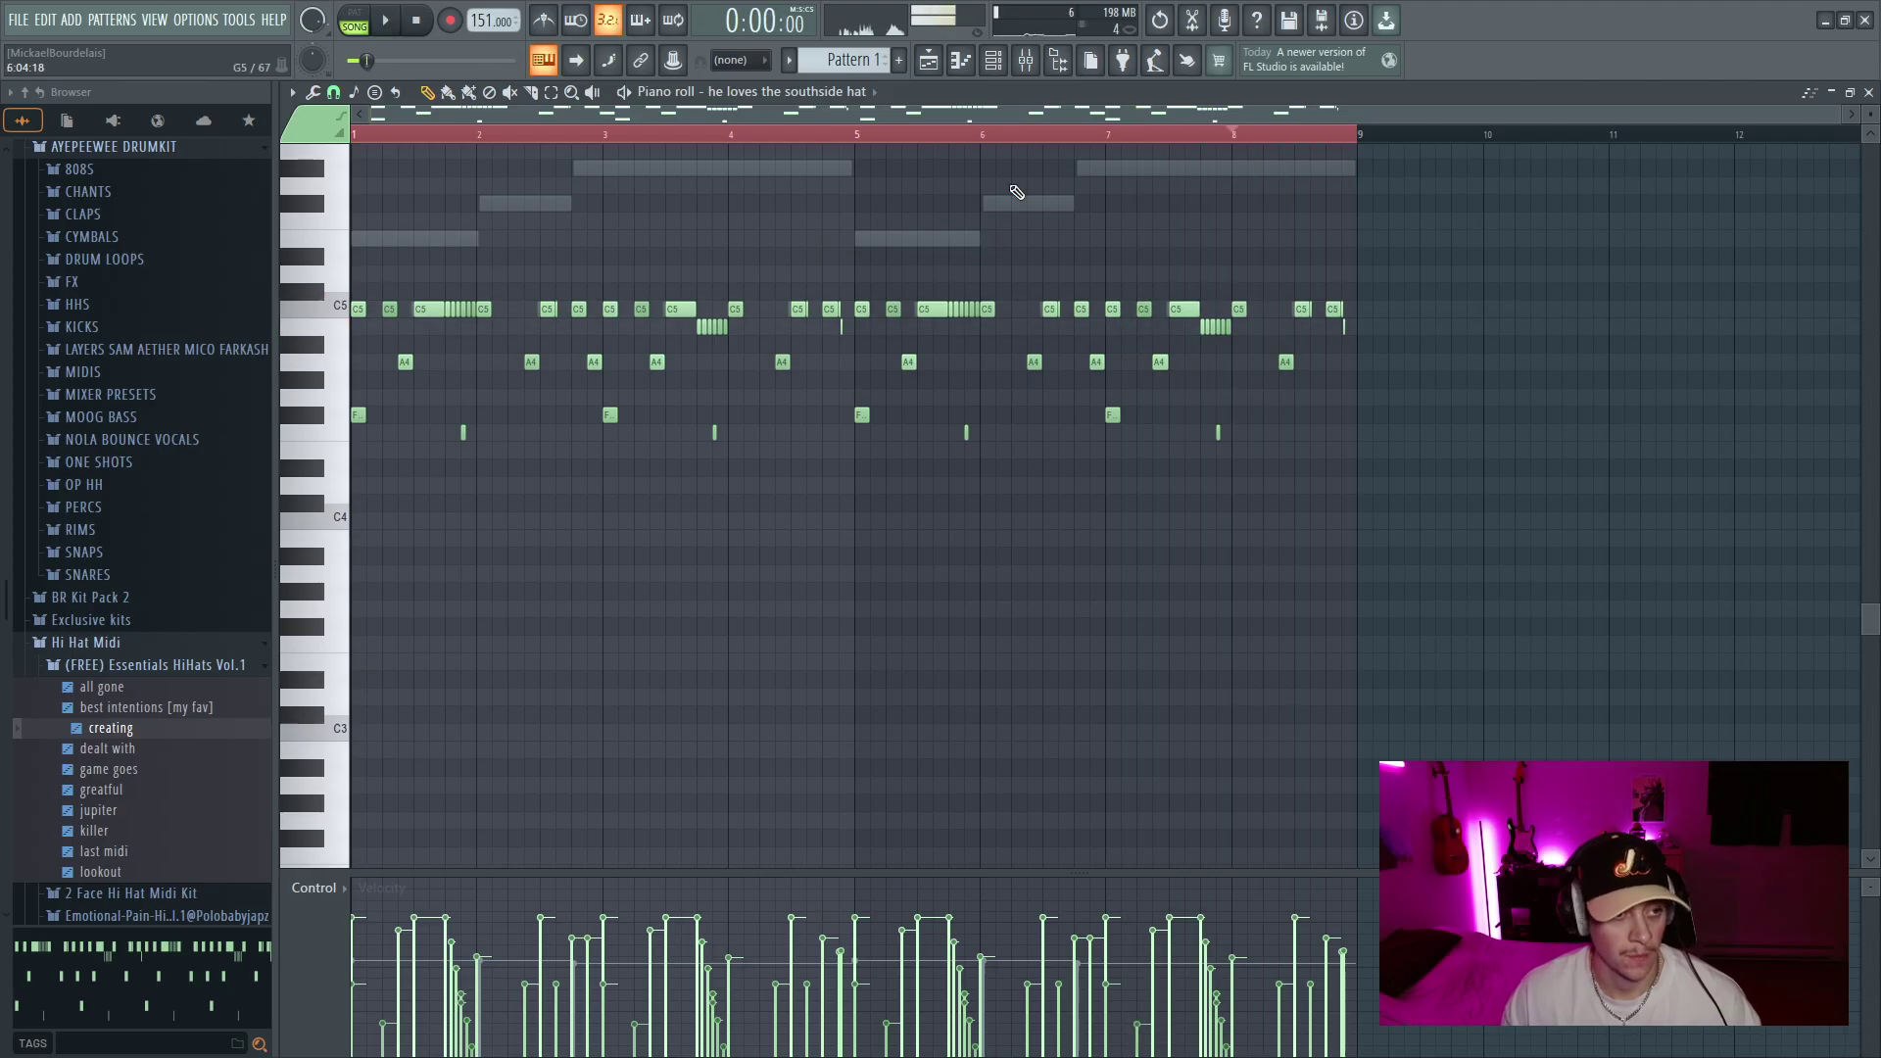
Add the Fine Spinz sample from the drum kit's 808S folder to the channel rack
left_click(999, 63)
left_click(162, 643)
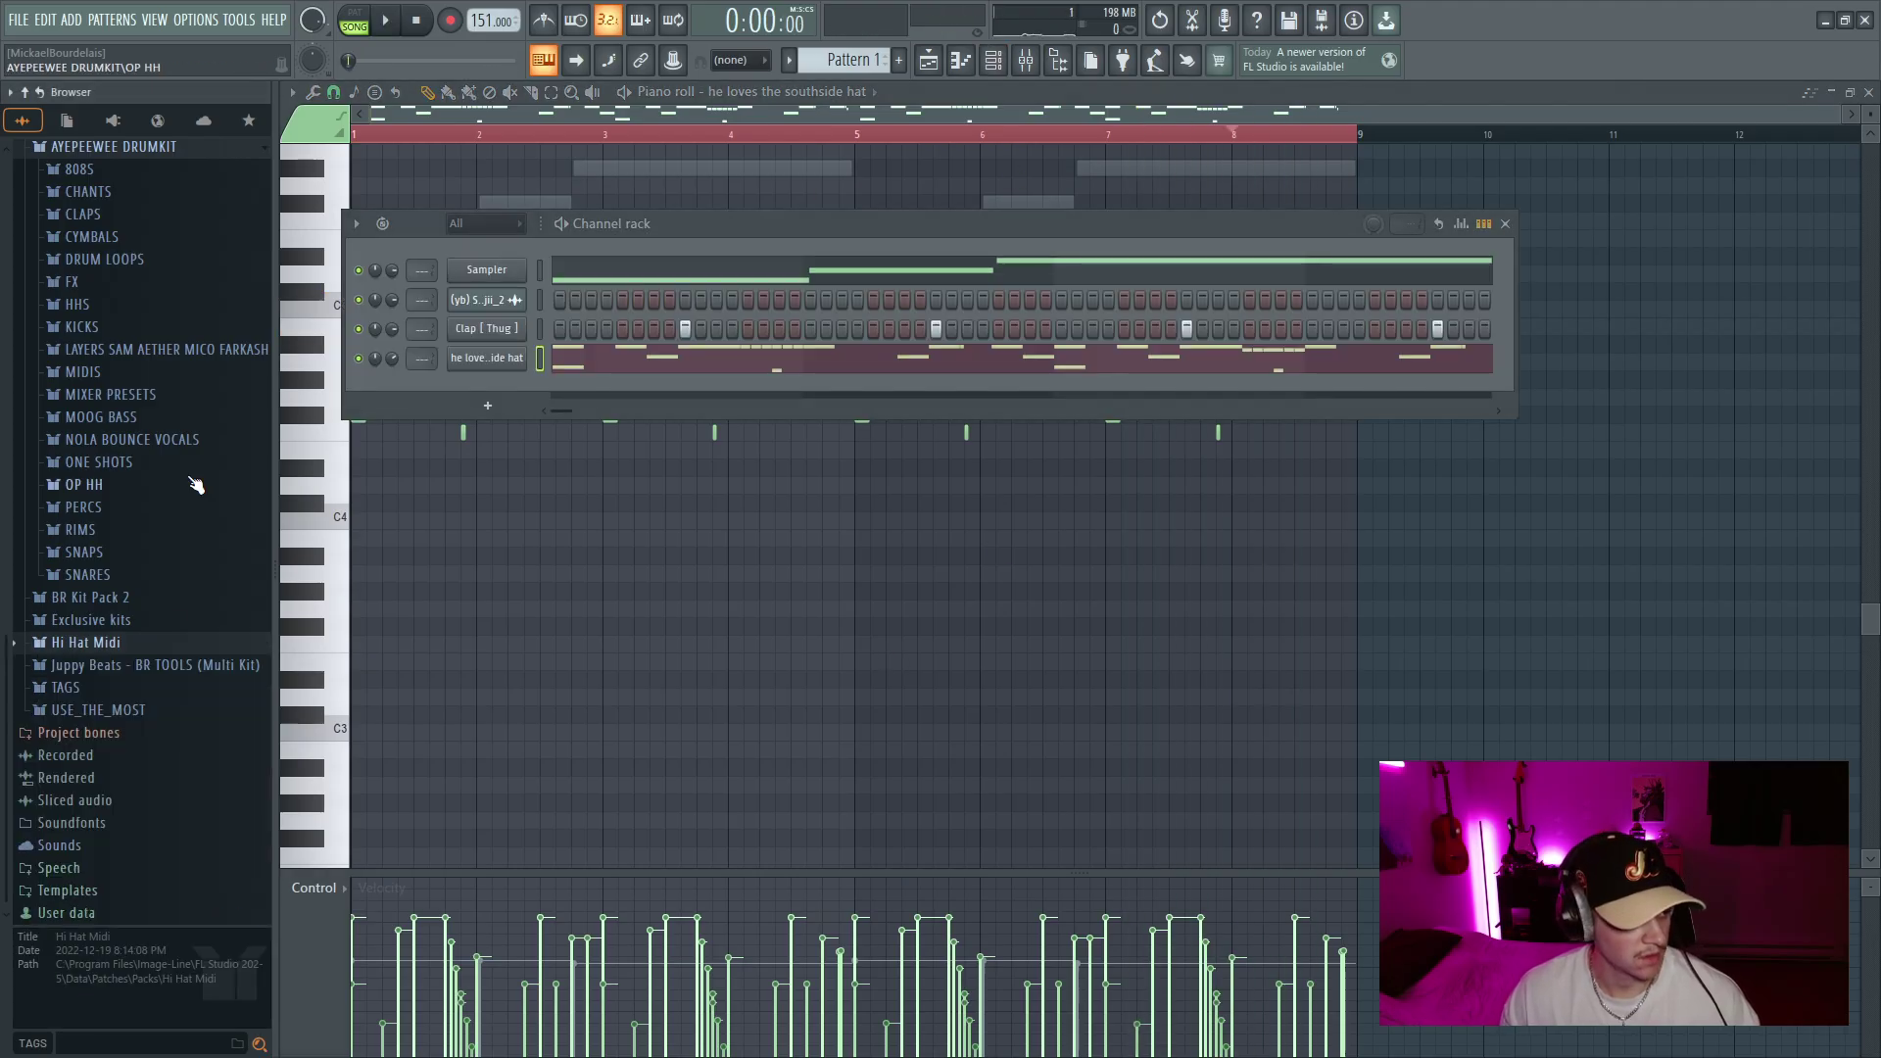
scroll(177, 434, "up", 3)
left_click(135, 291)
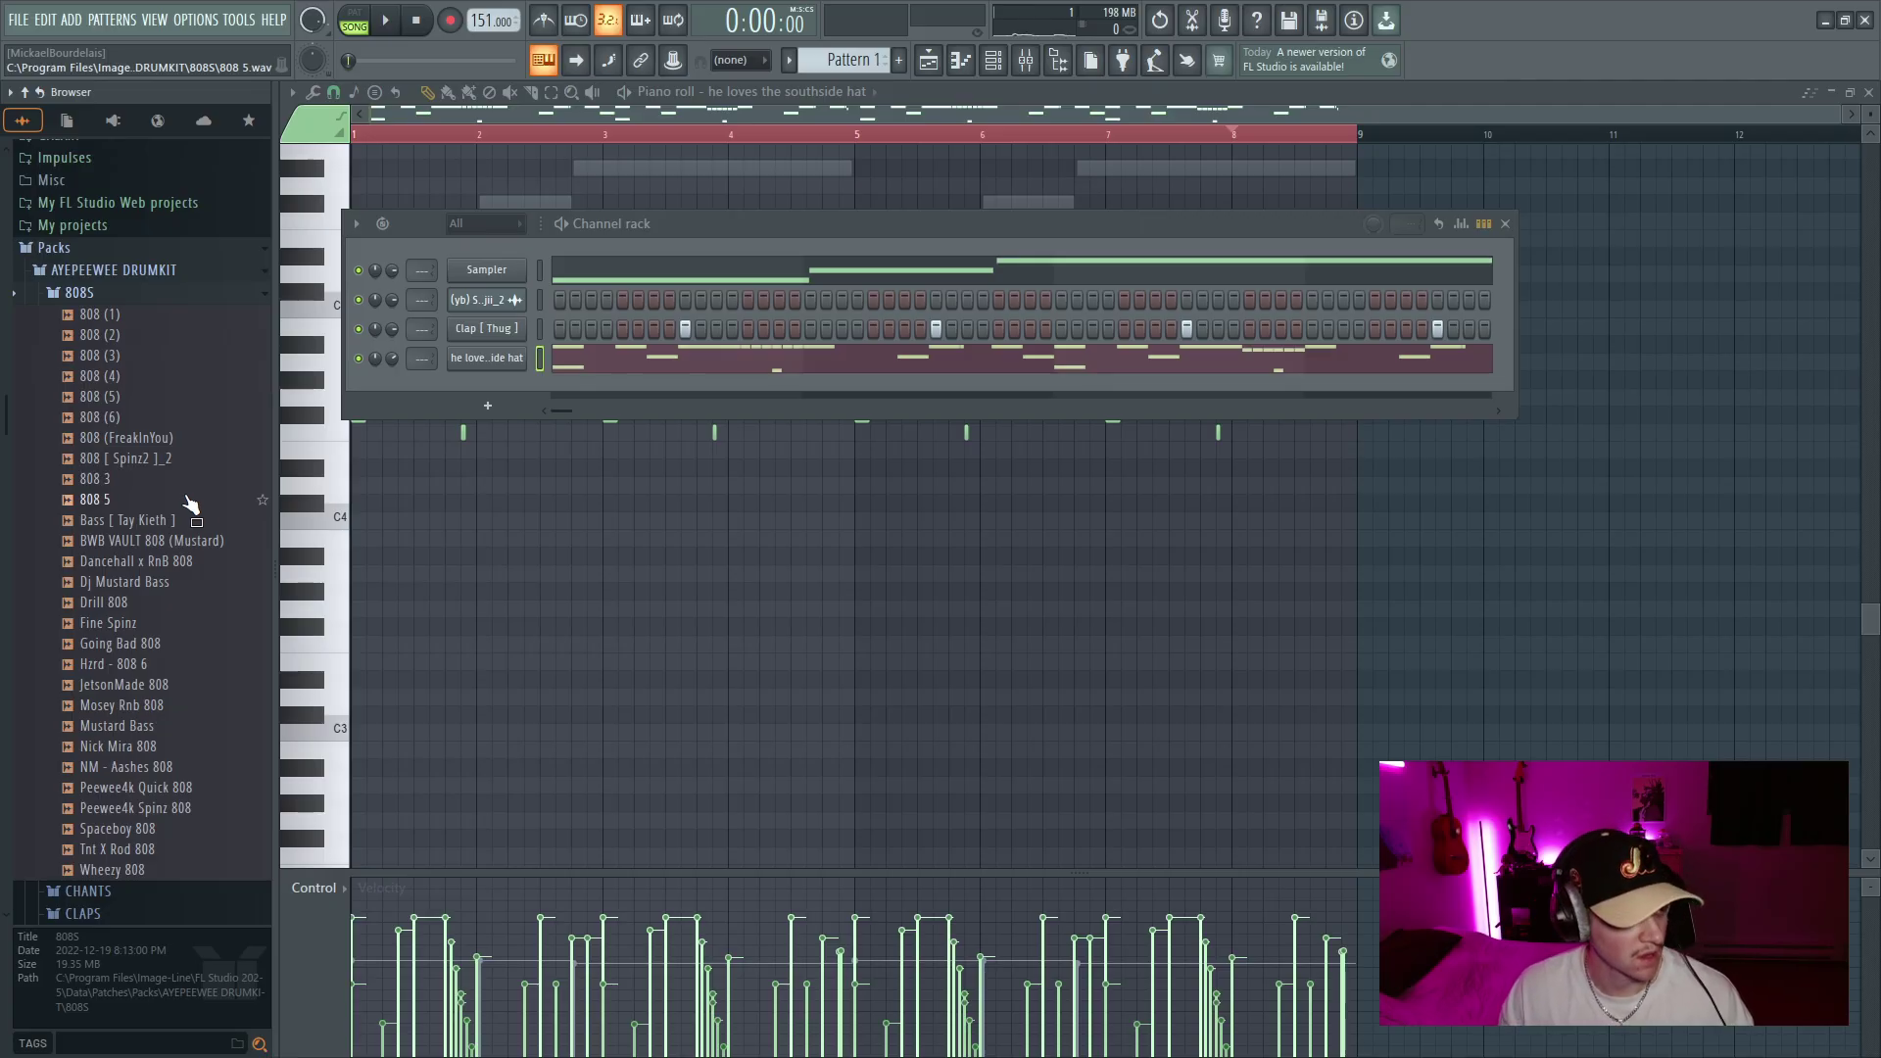
left_click(147, 625)
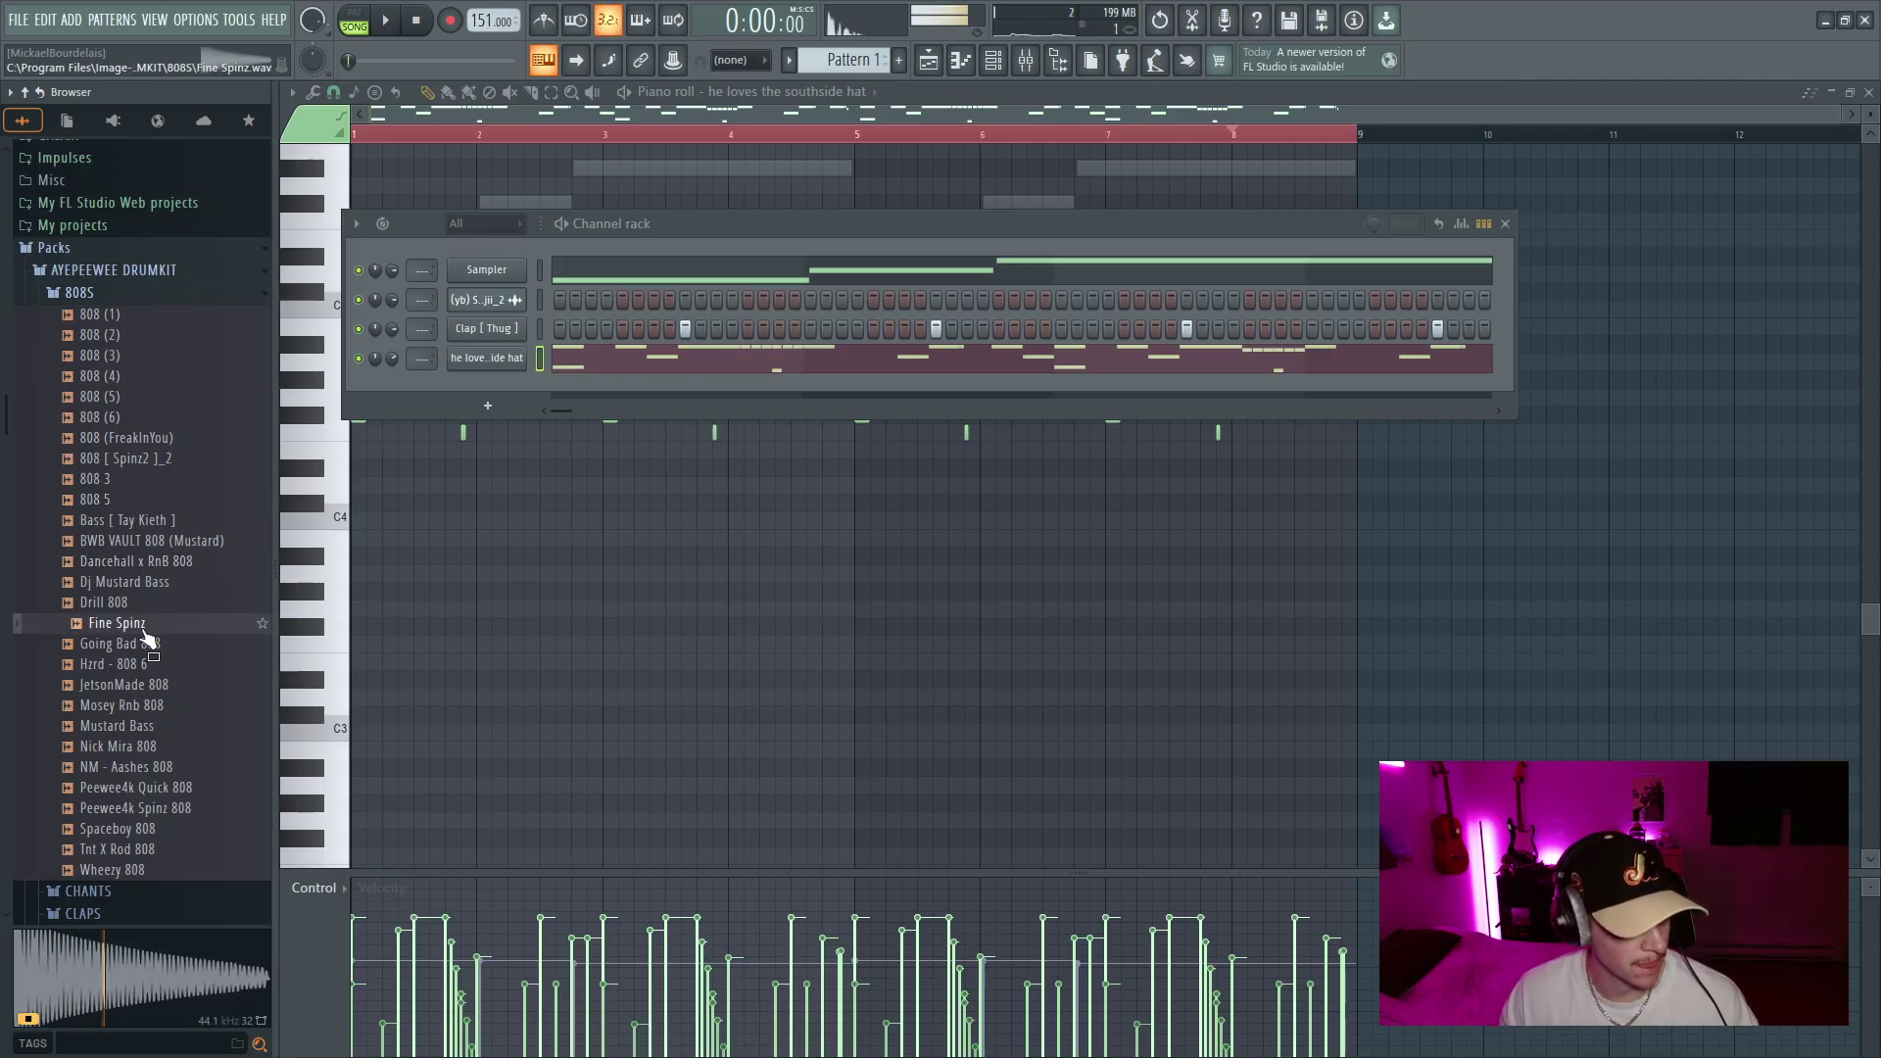
left_click_drag(447, 396, 470, 395)
Set the Fine Spinz channel to cut itself and enable its volume envelope with a decay time of about 46%
right_click(498, 392)
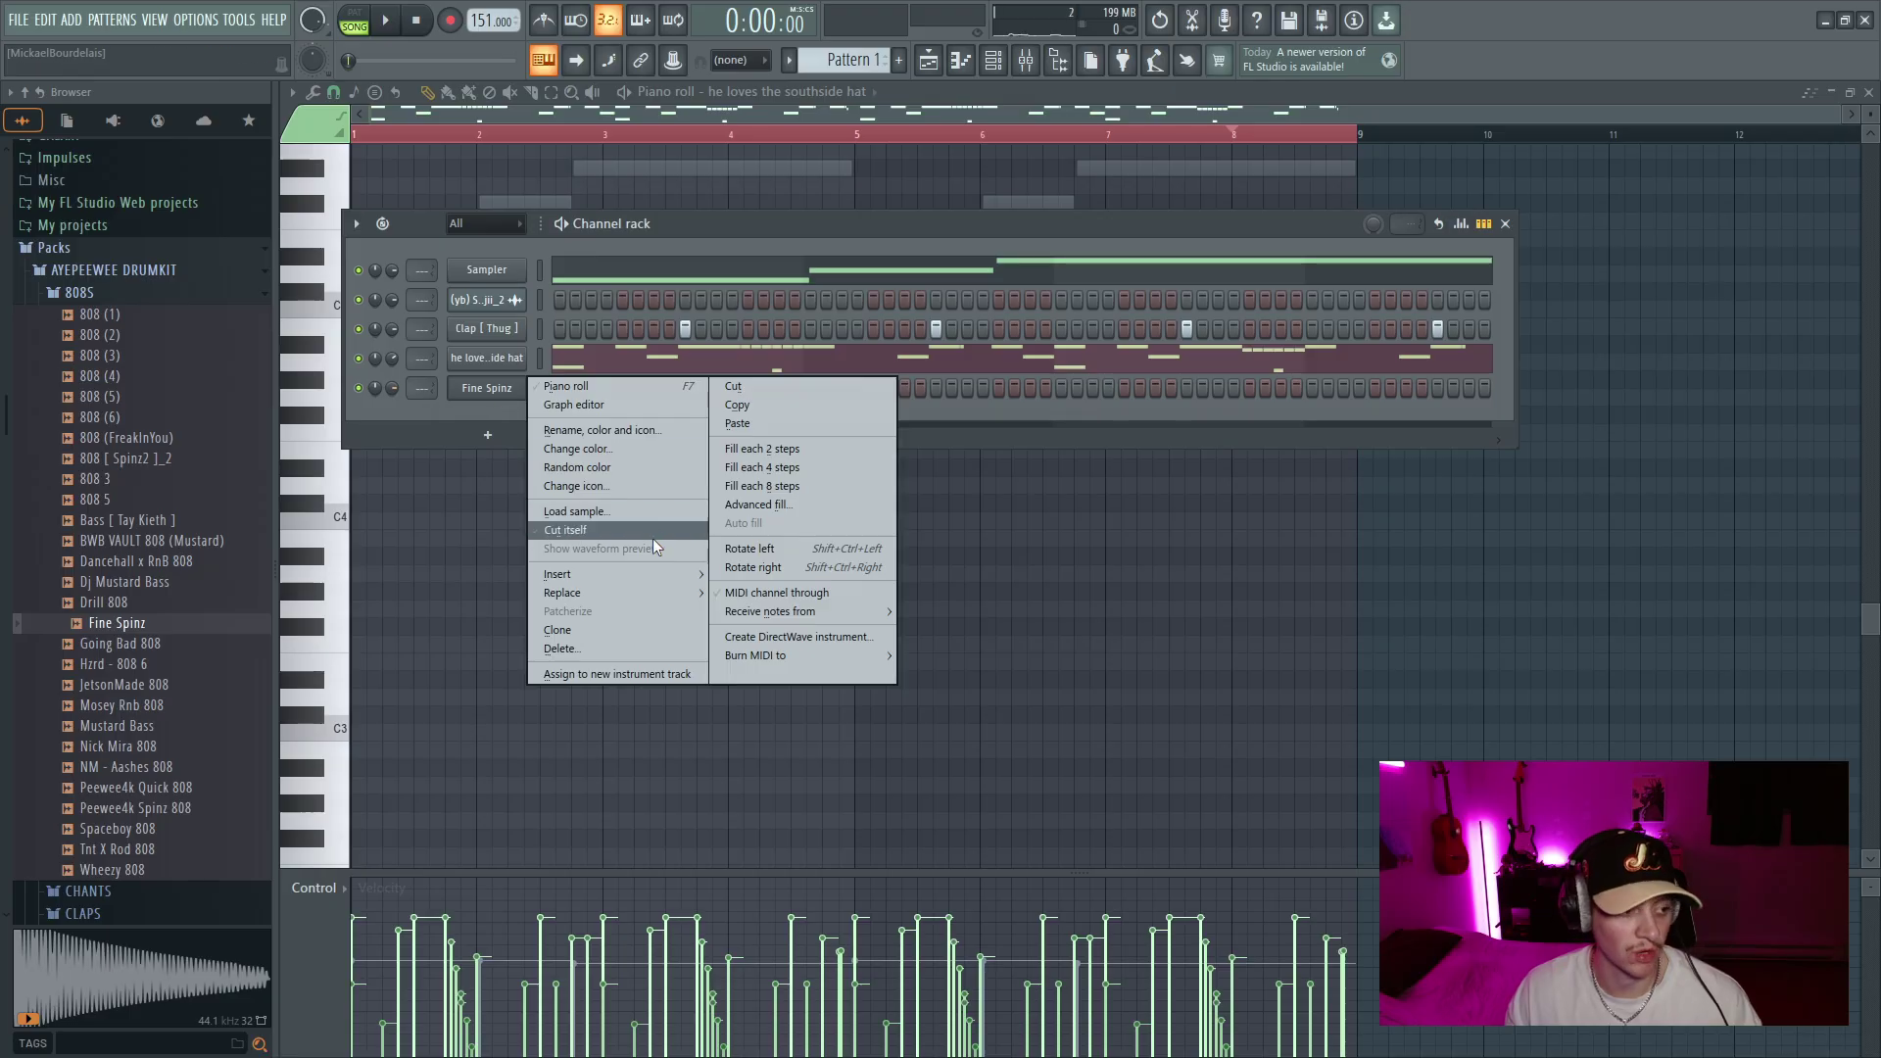
left_click(652, 537)
left_click(487, 393)
left_click(455, 325)
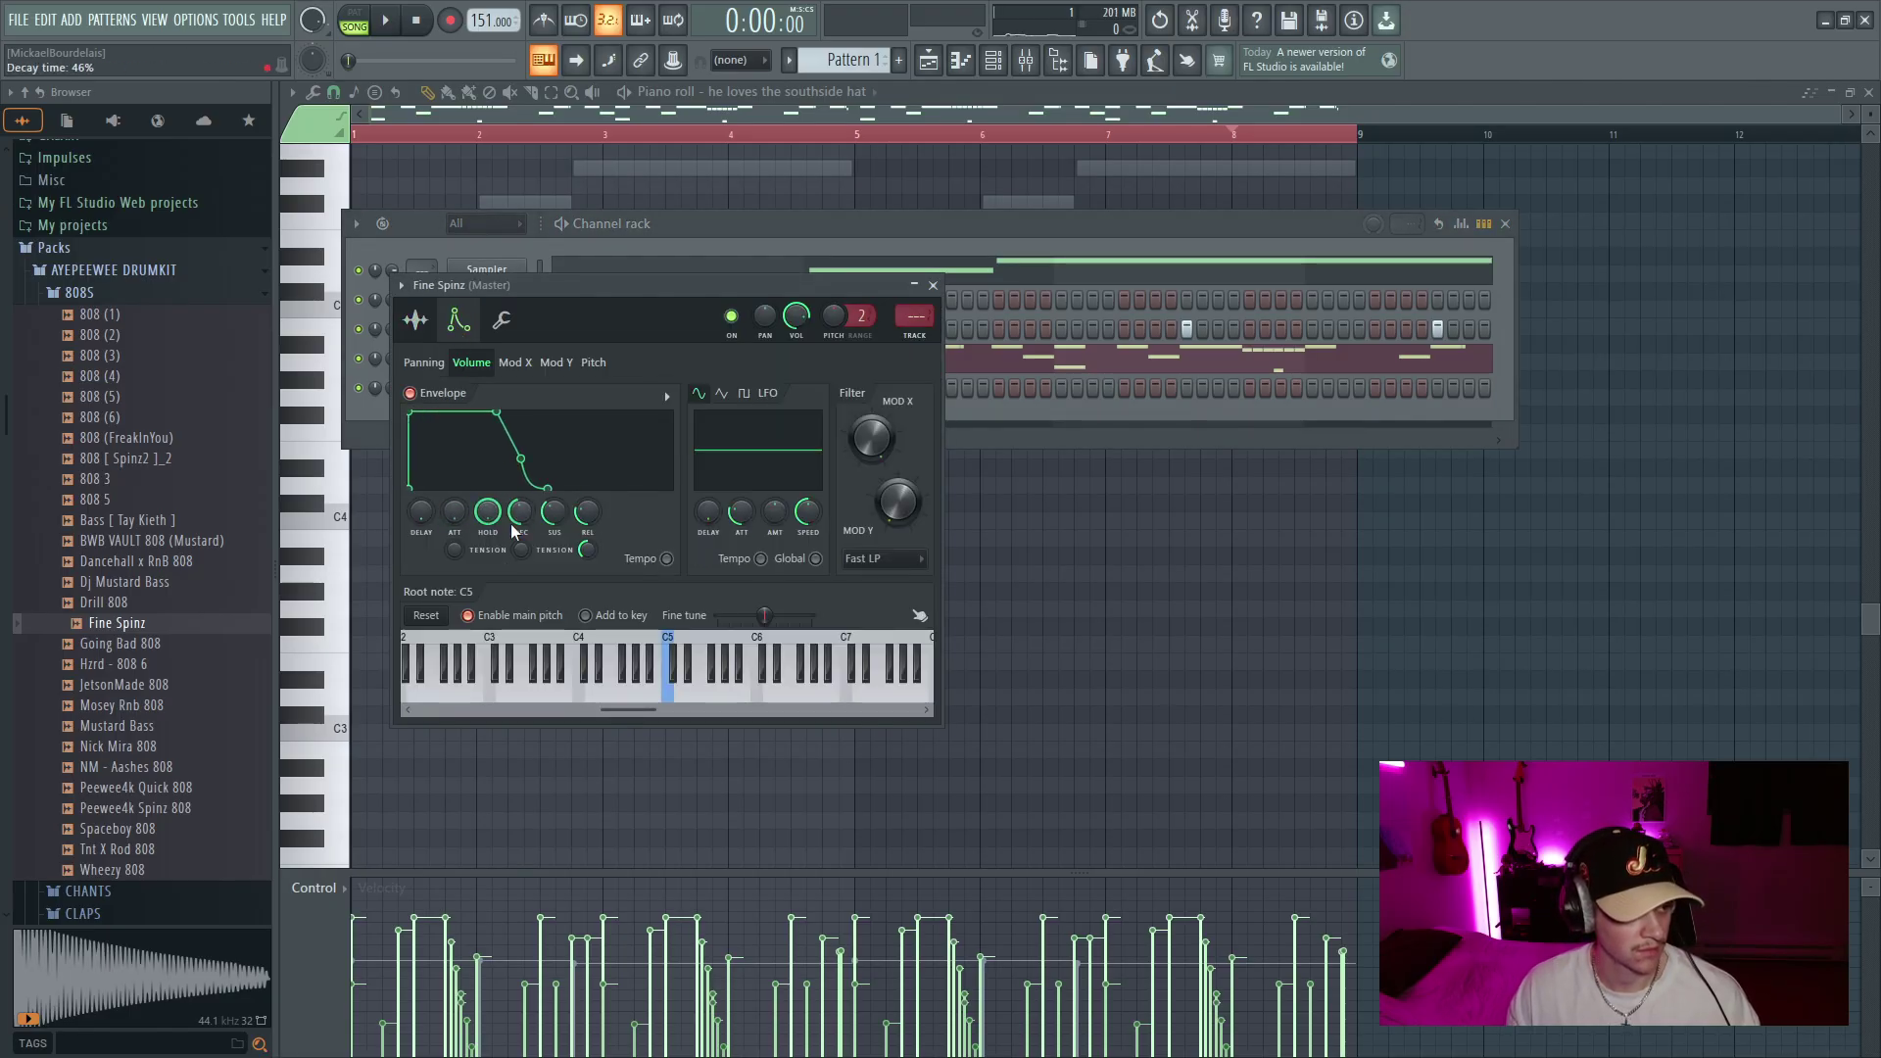
left_click(933, 285)
Draw six 808 notes over the ghost bass notes, E5, F#5 and G#5 twice, trimmed end to end at full velocity
right_click(491, 394)
left_click(551, 388)
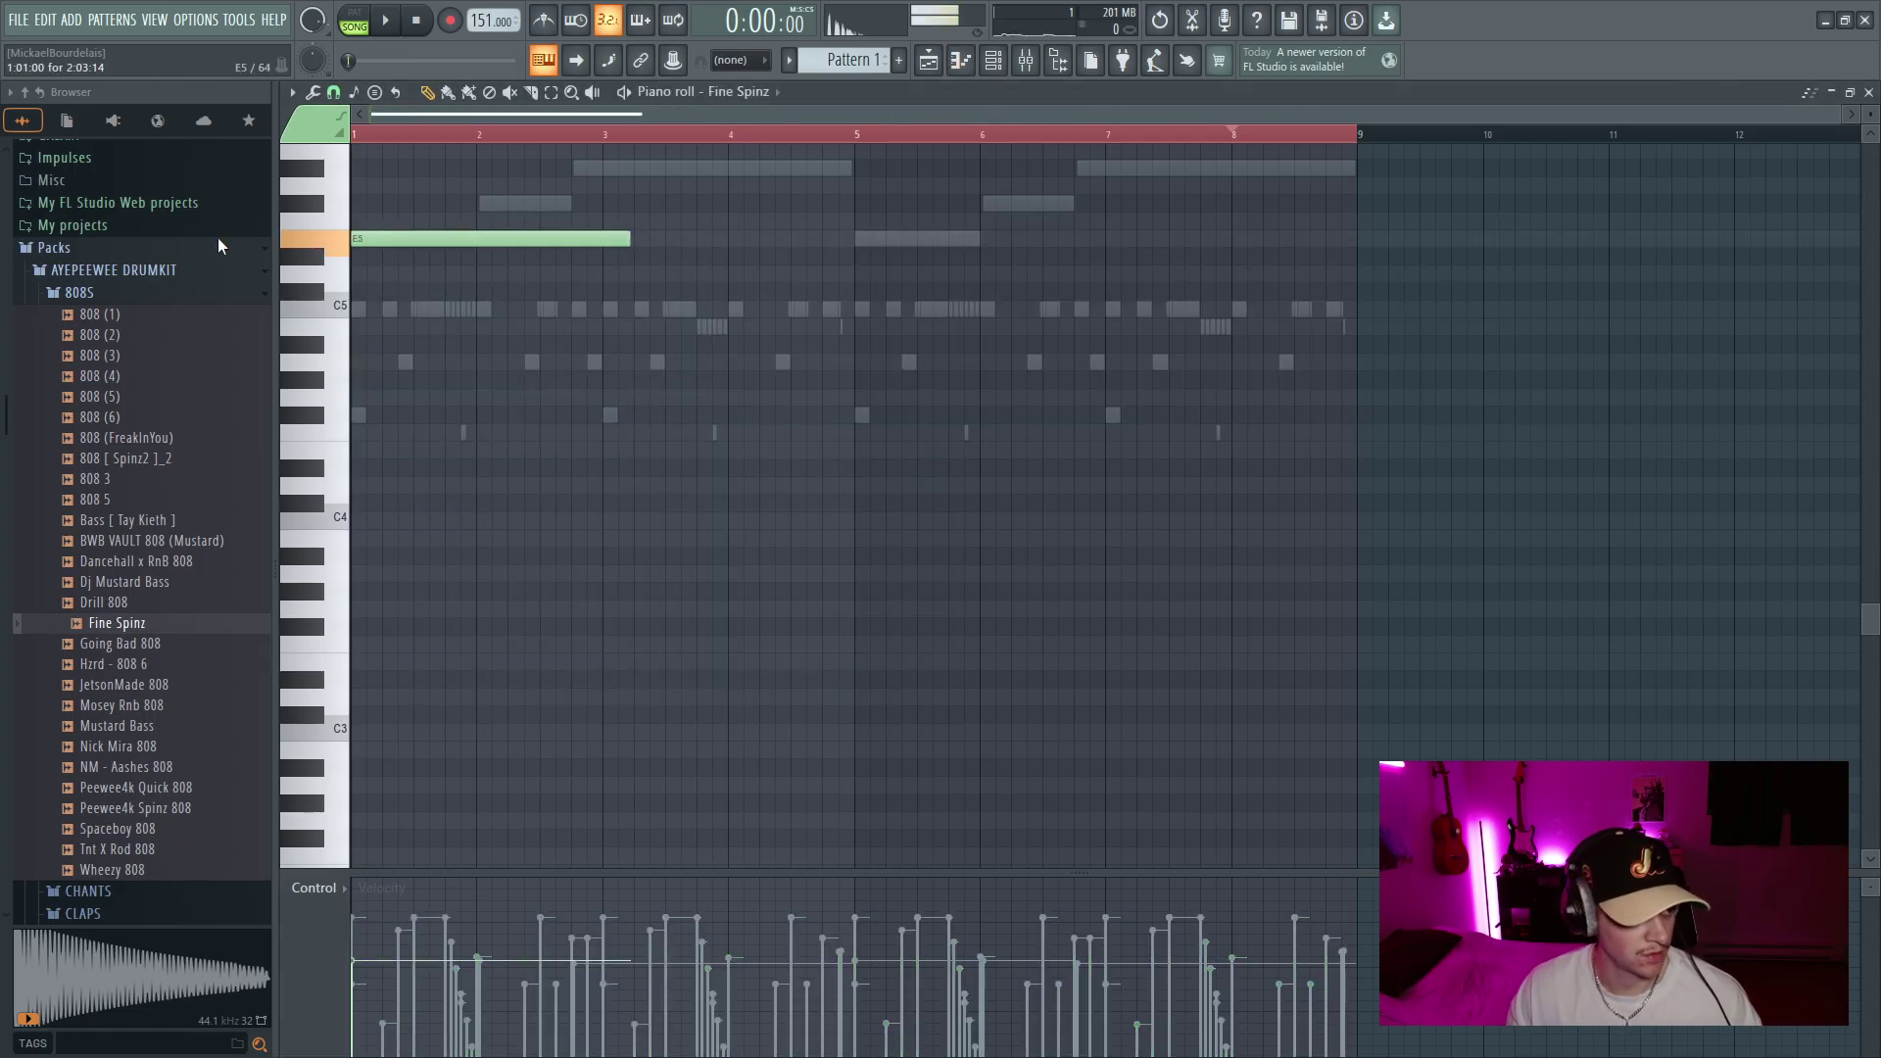
scroll(474, 327, "up", 3)
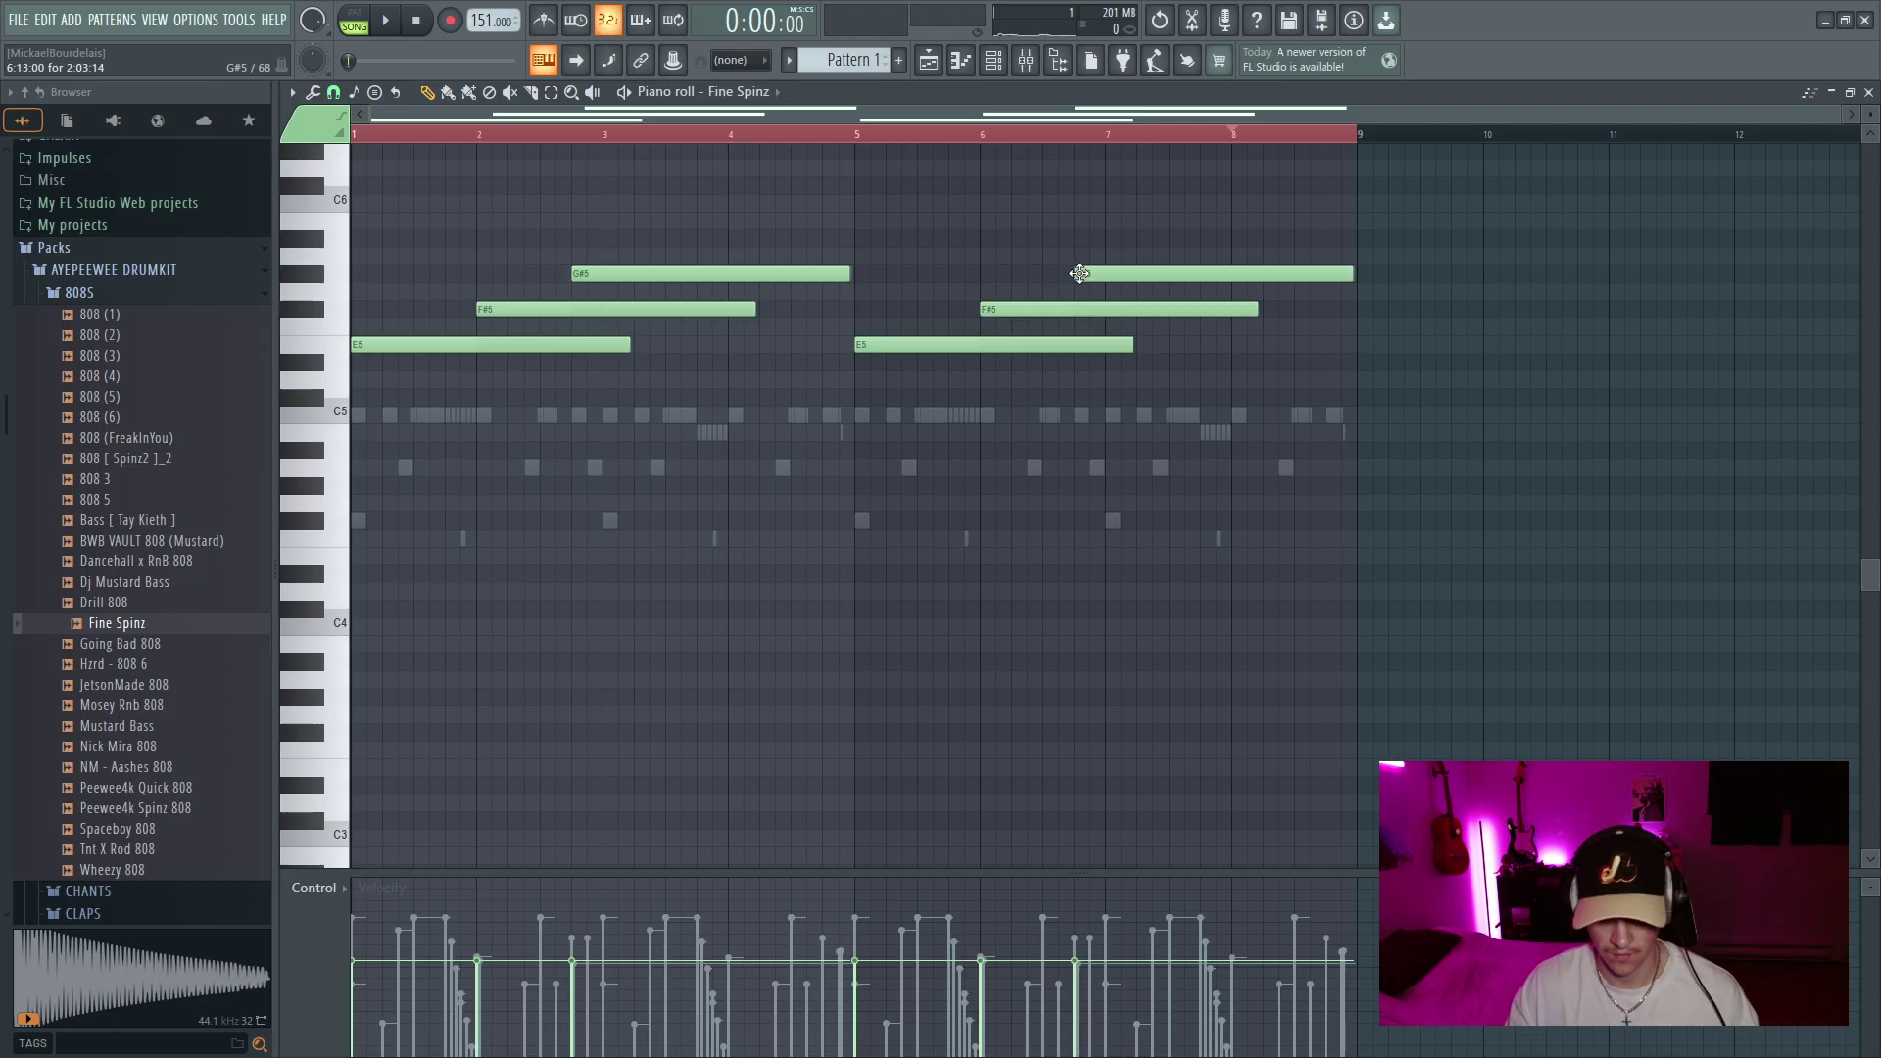
key("ctrl+l")
key("ctrl+a")
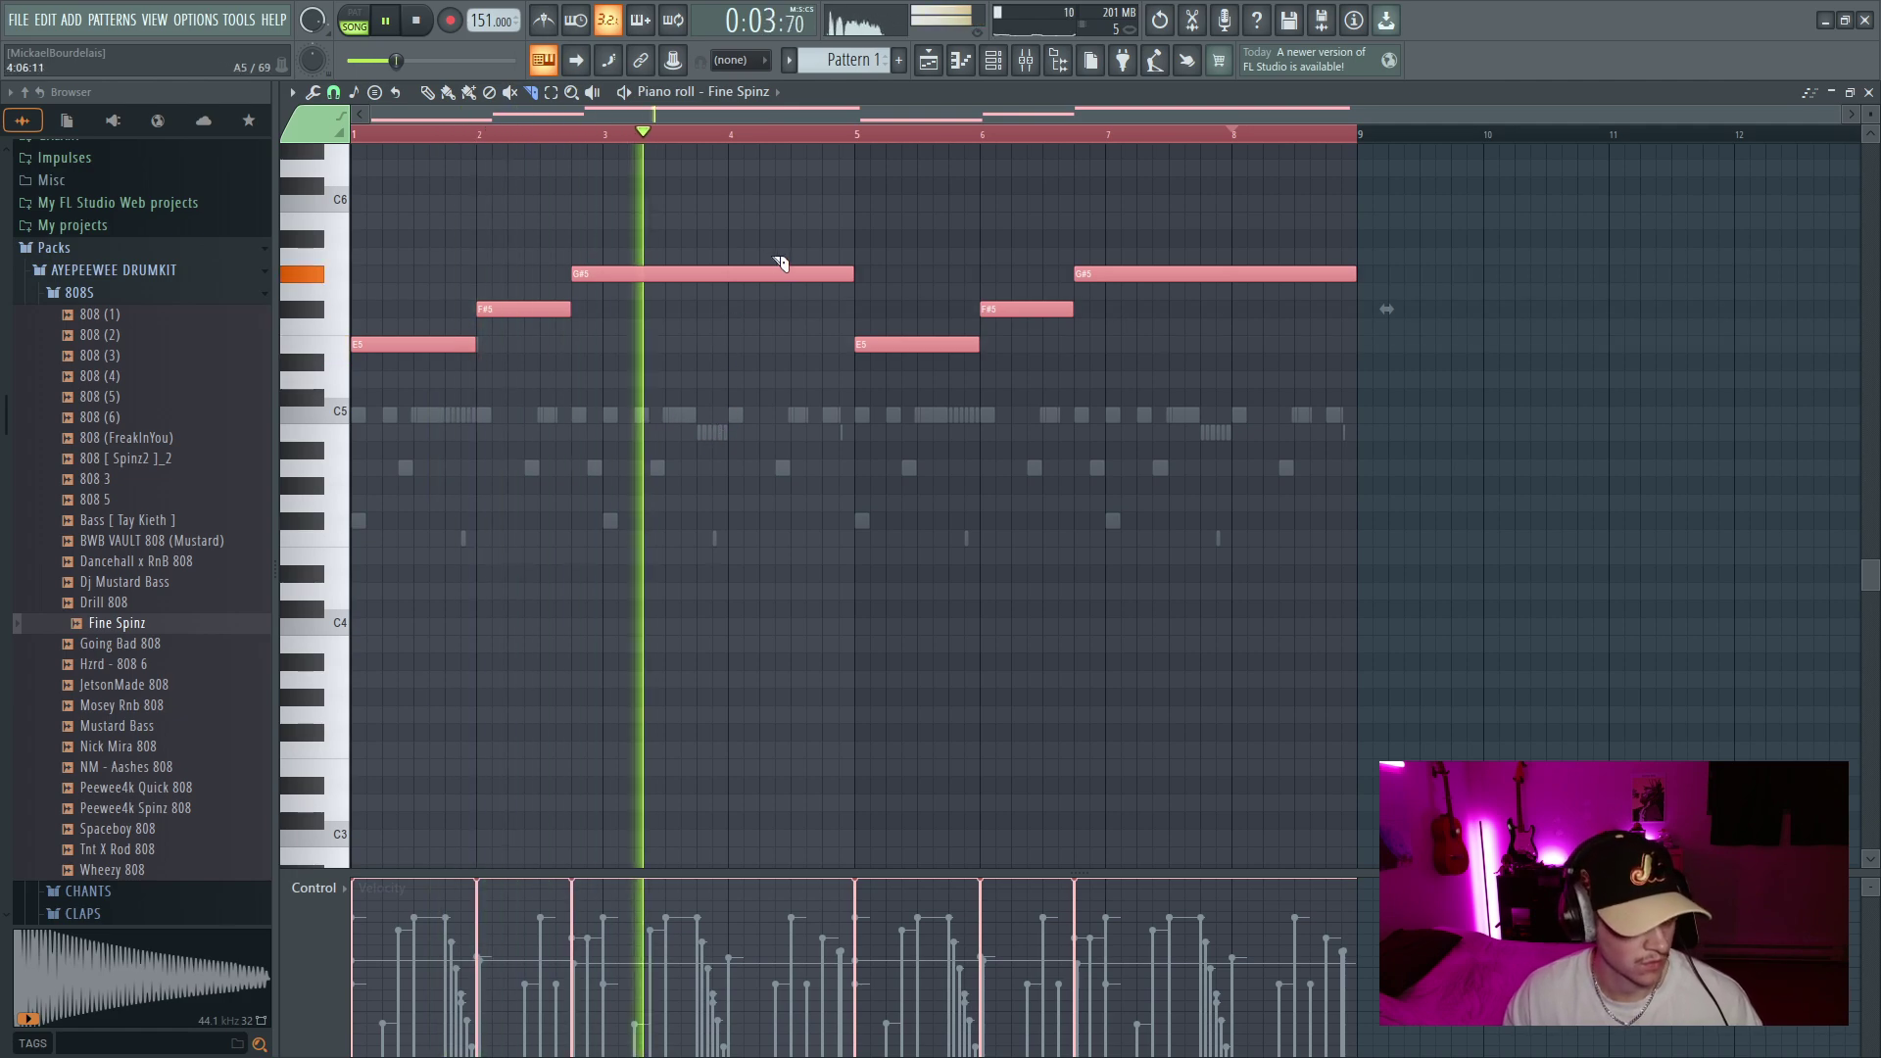
Slice the G#5 notes in bars 4 and 8 and the F#5 note in bar 6, raising that F#5's second part one octave
left_click(780, 300)
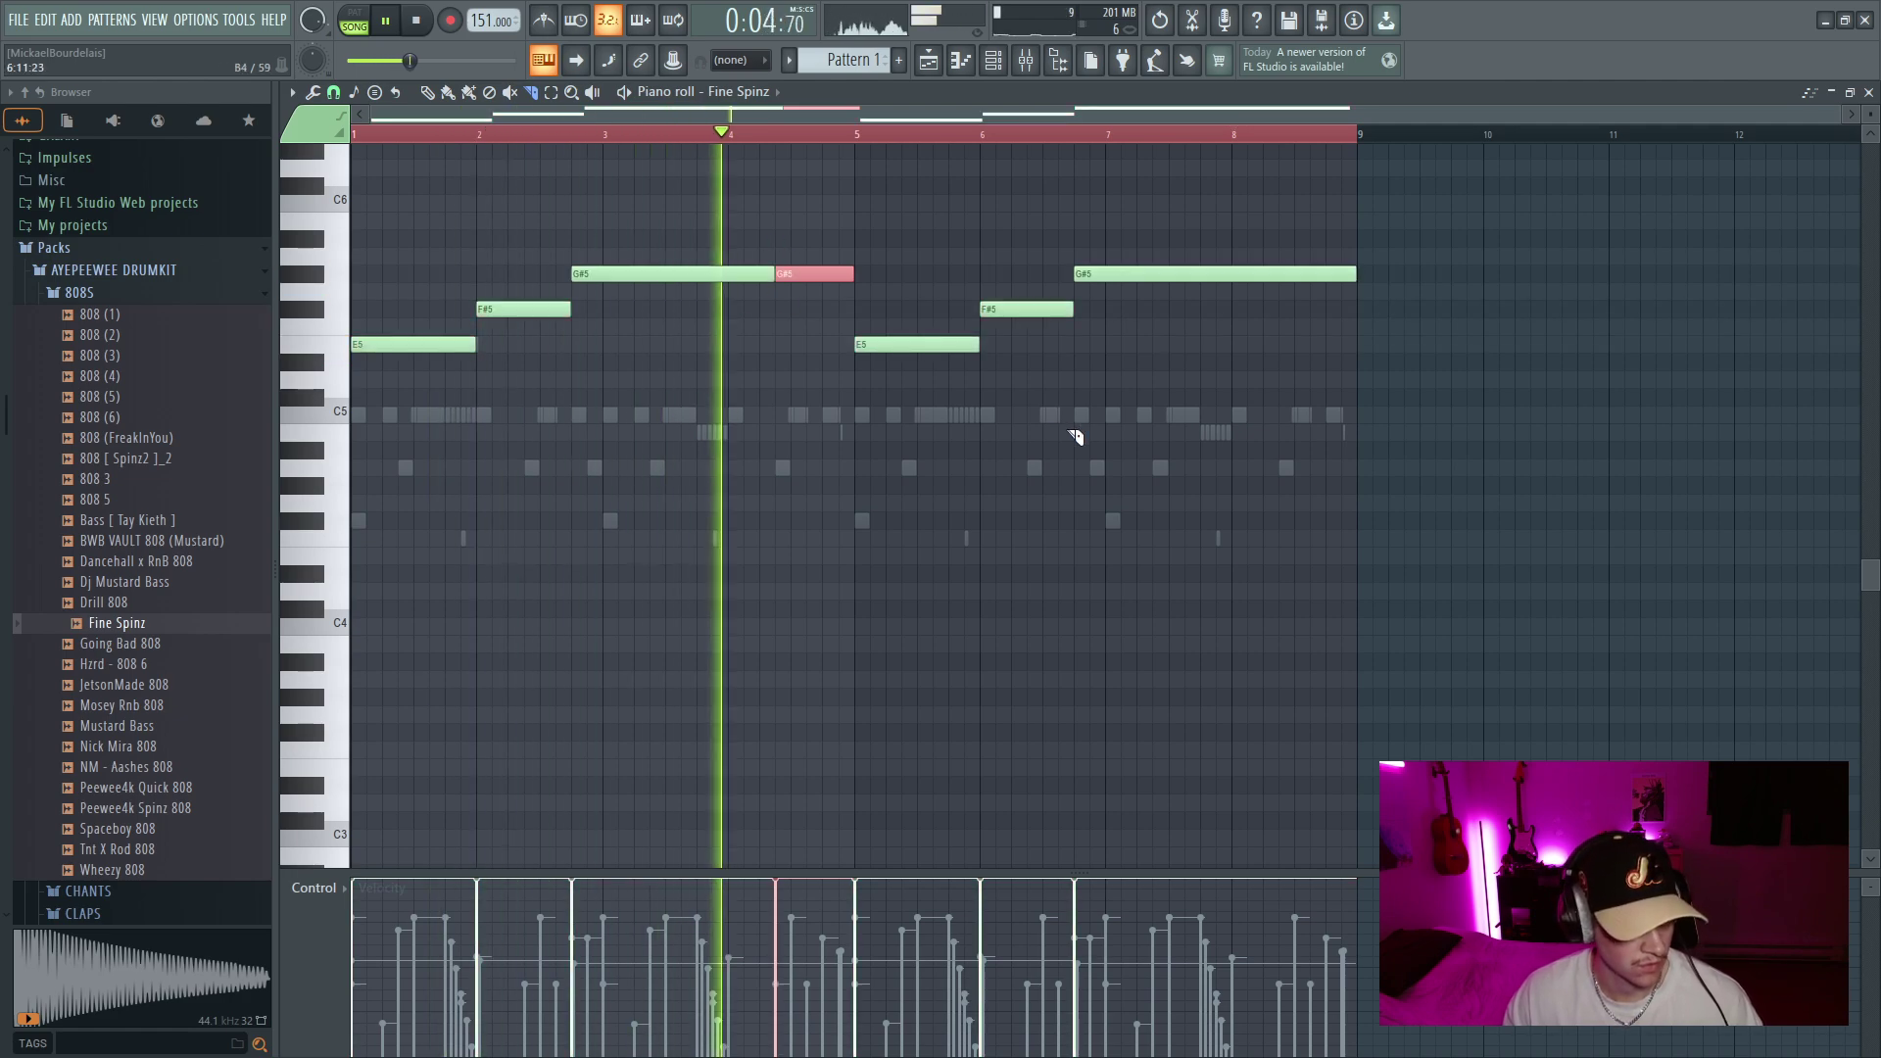
left_click(1026, 312)
key("ctrl+Up")
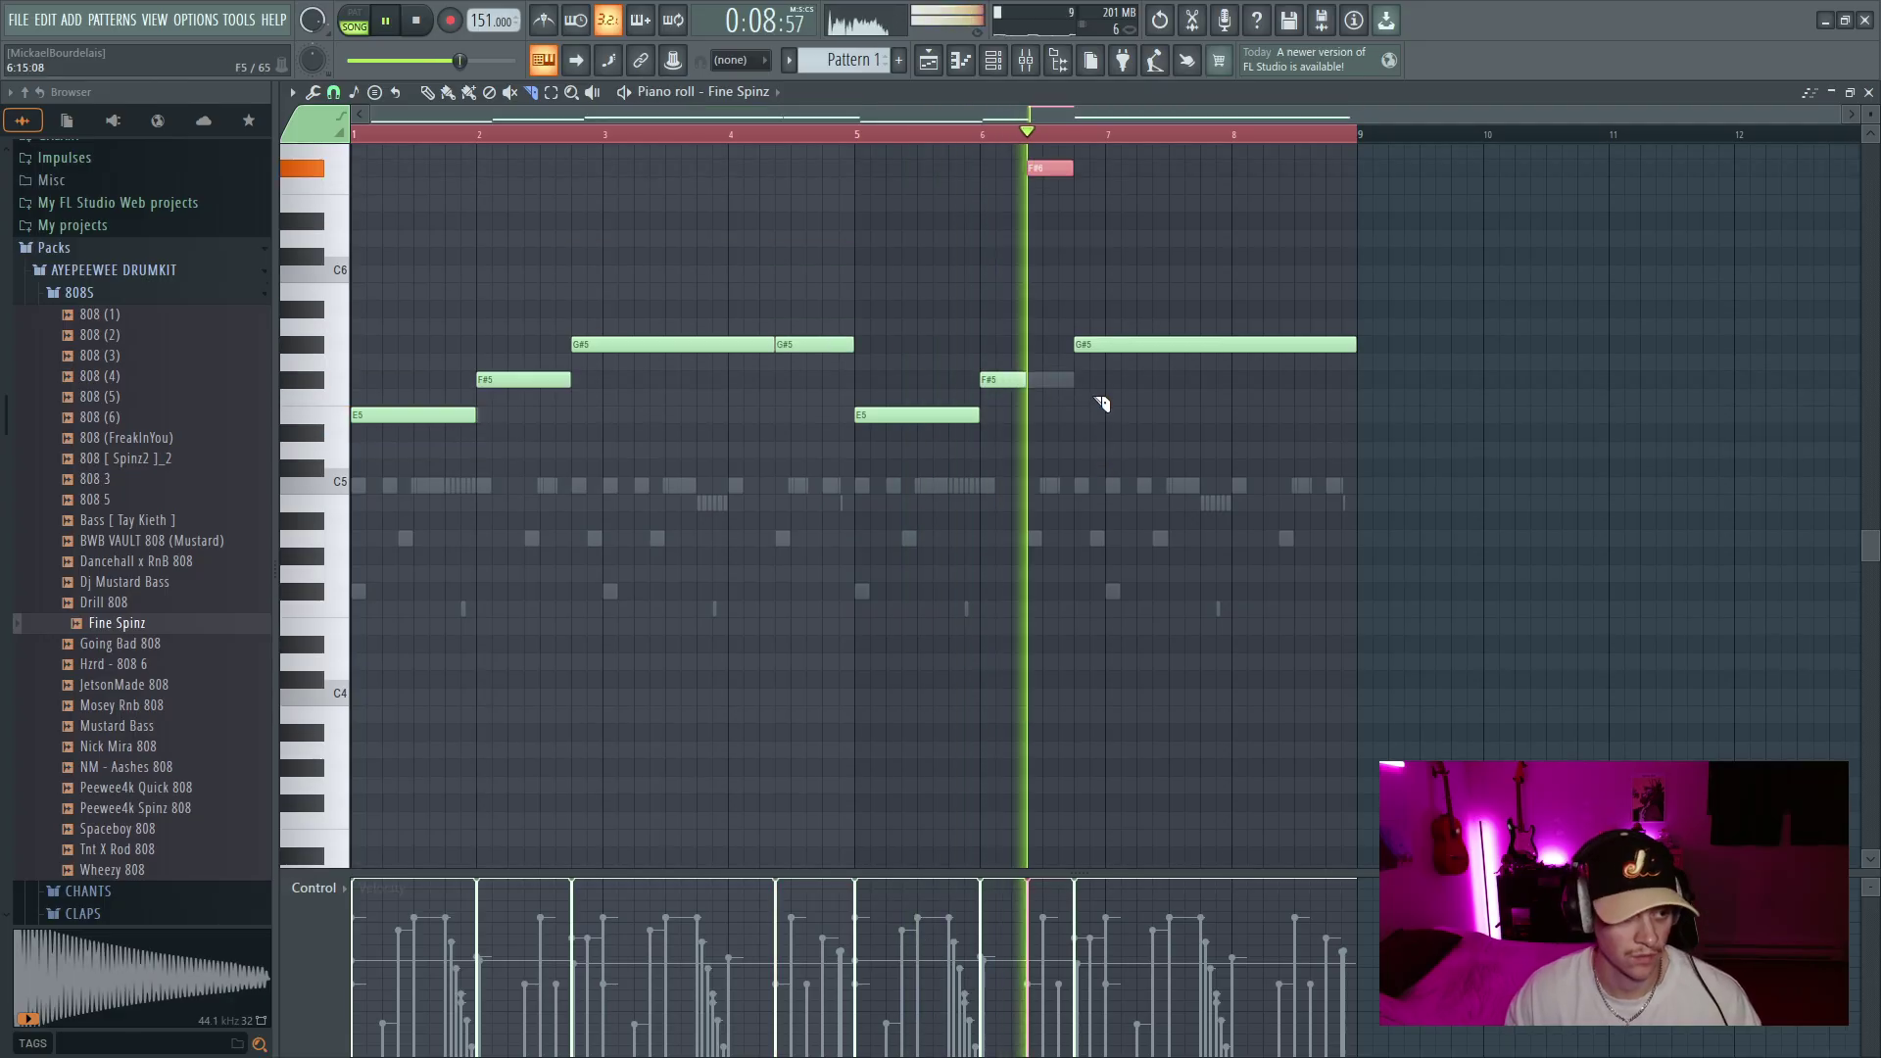
left_click(1283, 341)
left_click(1328, 339)
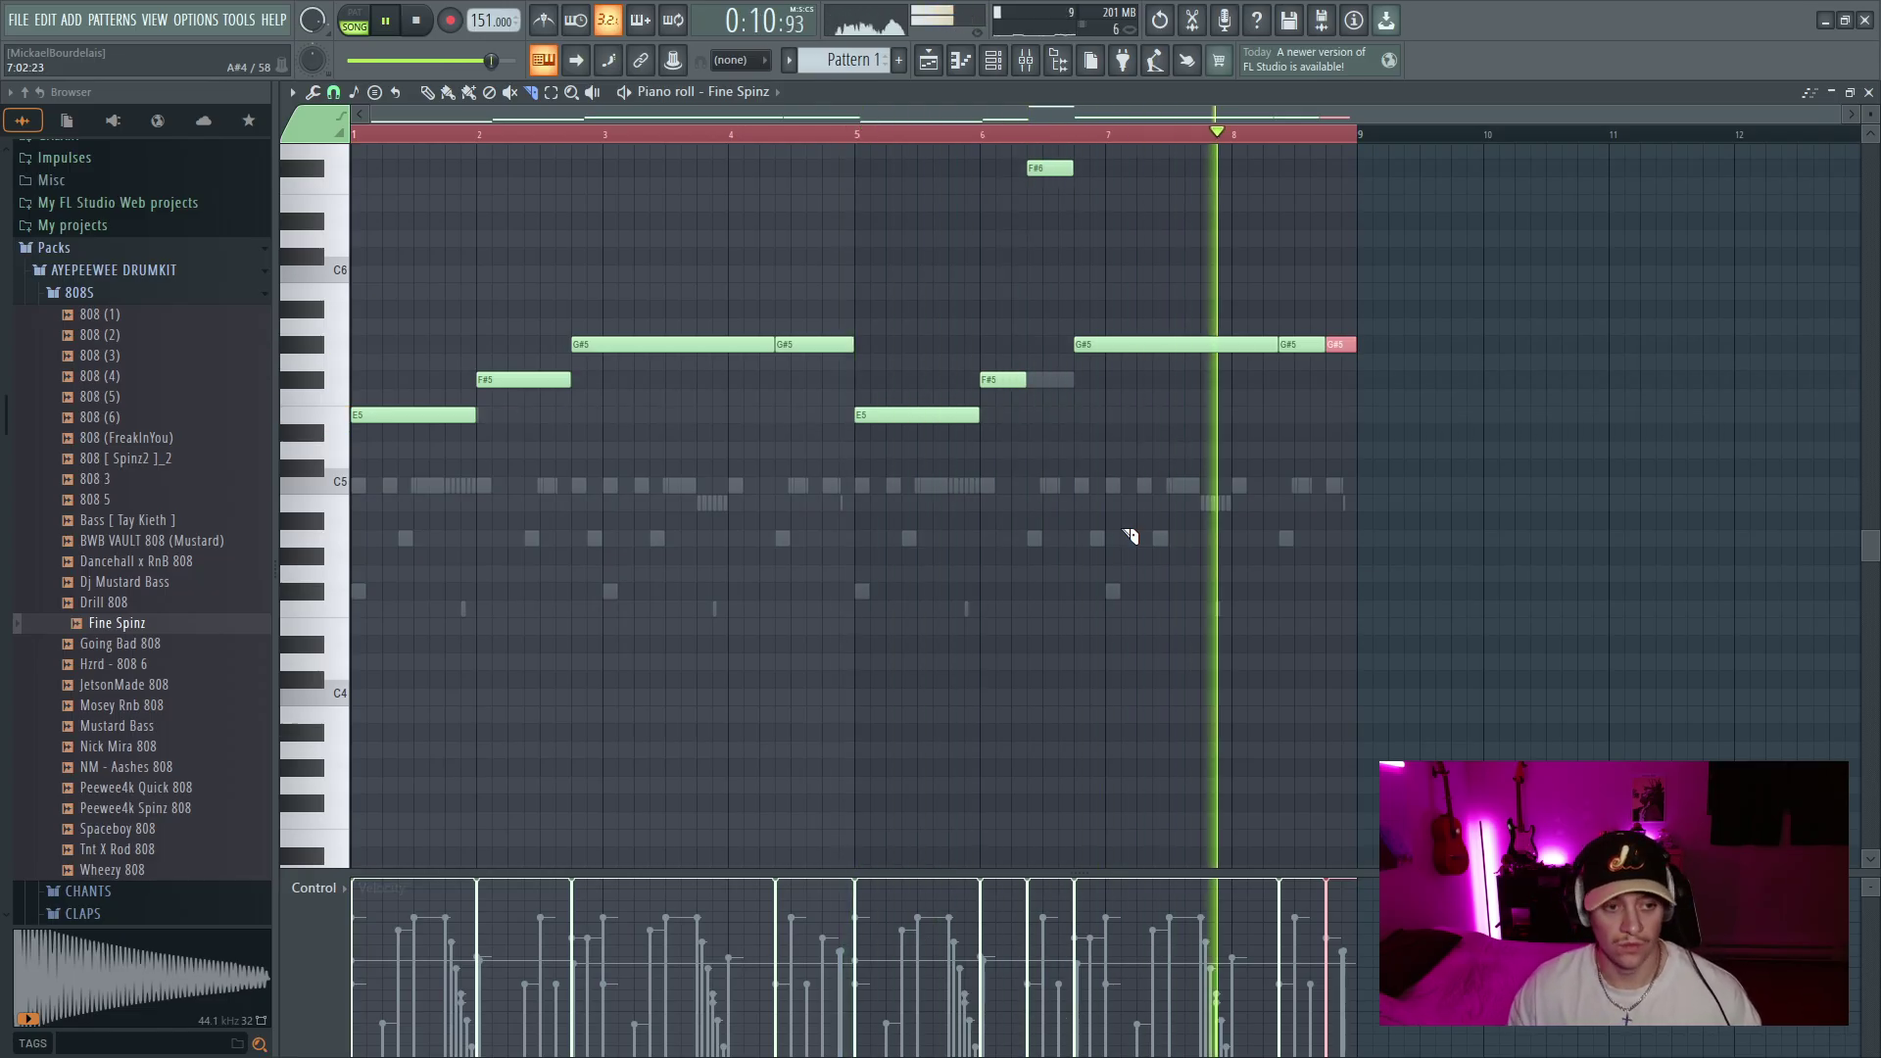
key("space")
Add the OP HH (6) sample from the drum kit's OP HH folder to the channel rack
left_click(995, 59)
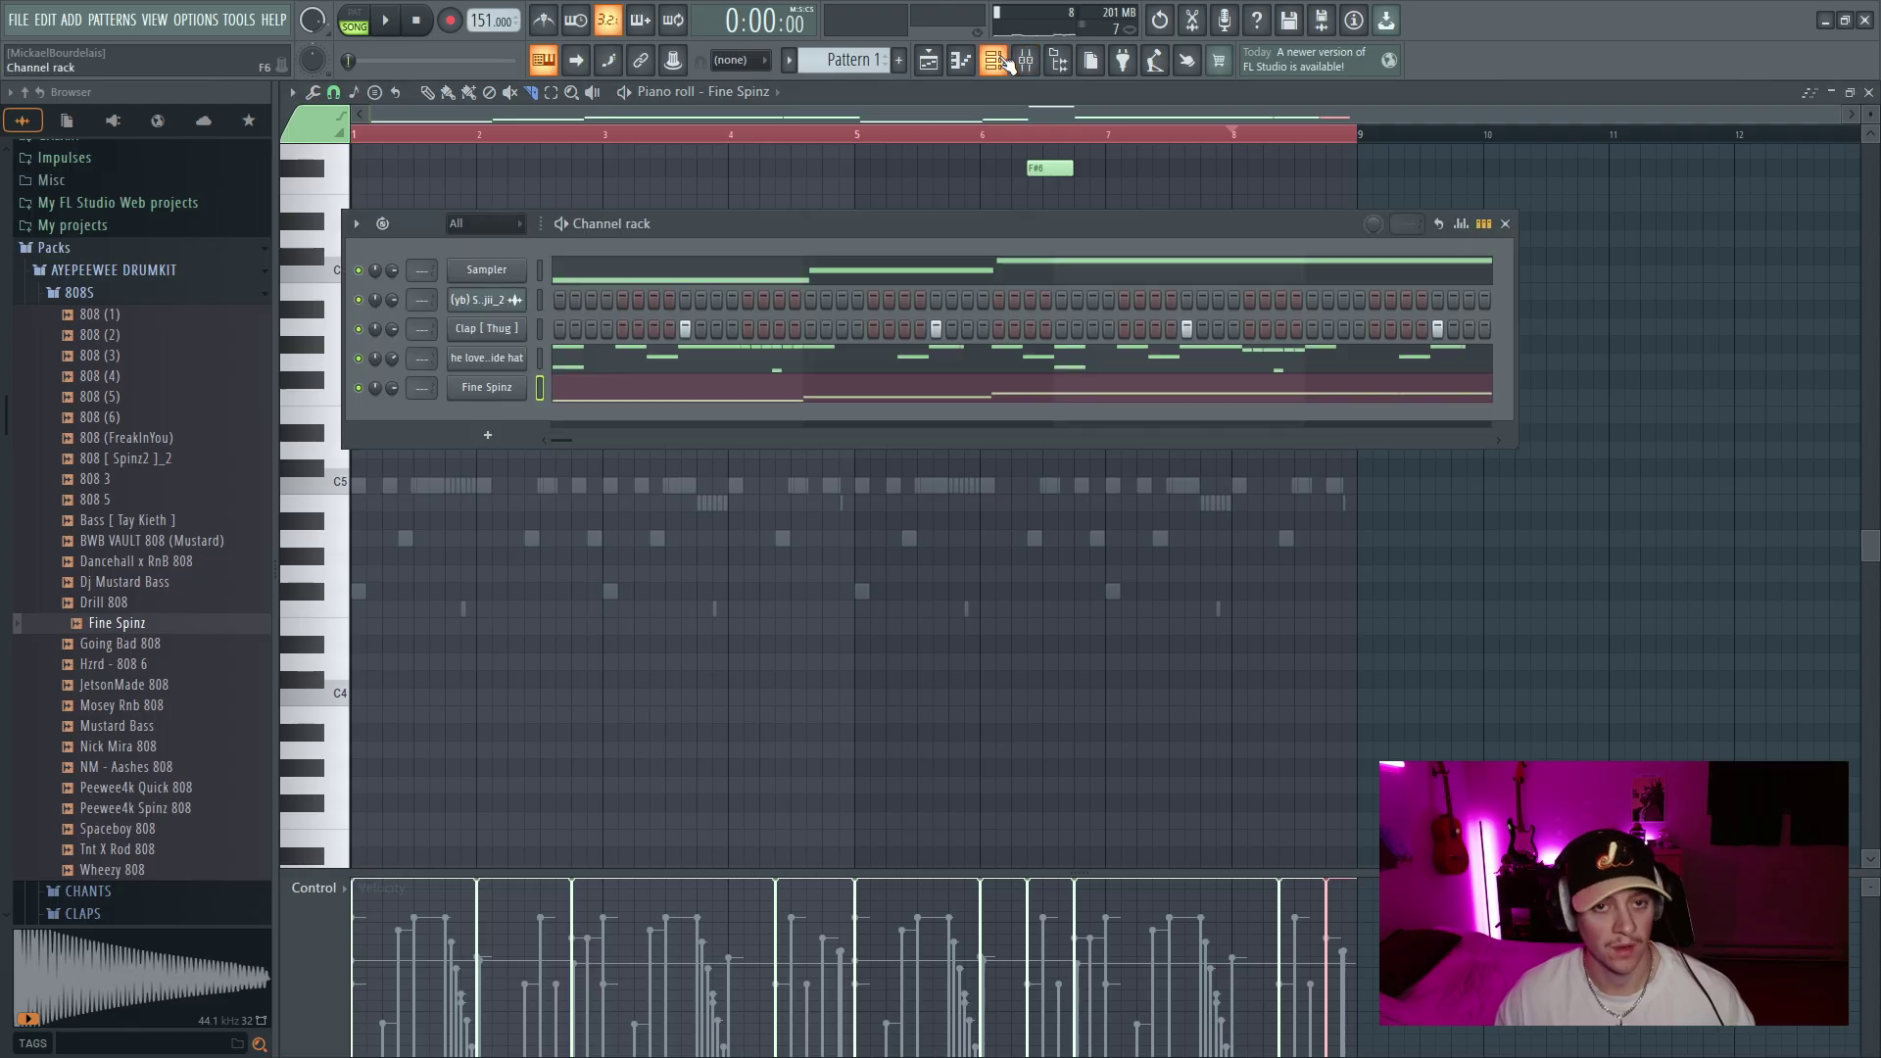
left_click(101, 293)
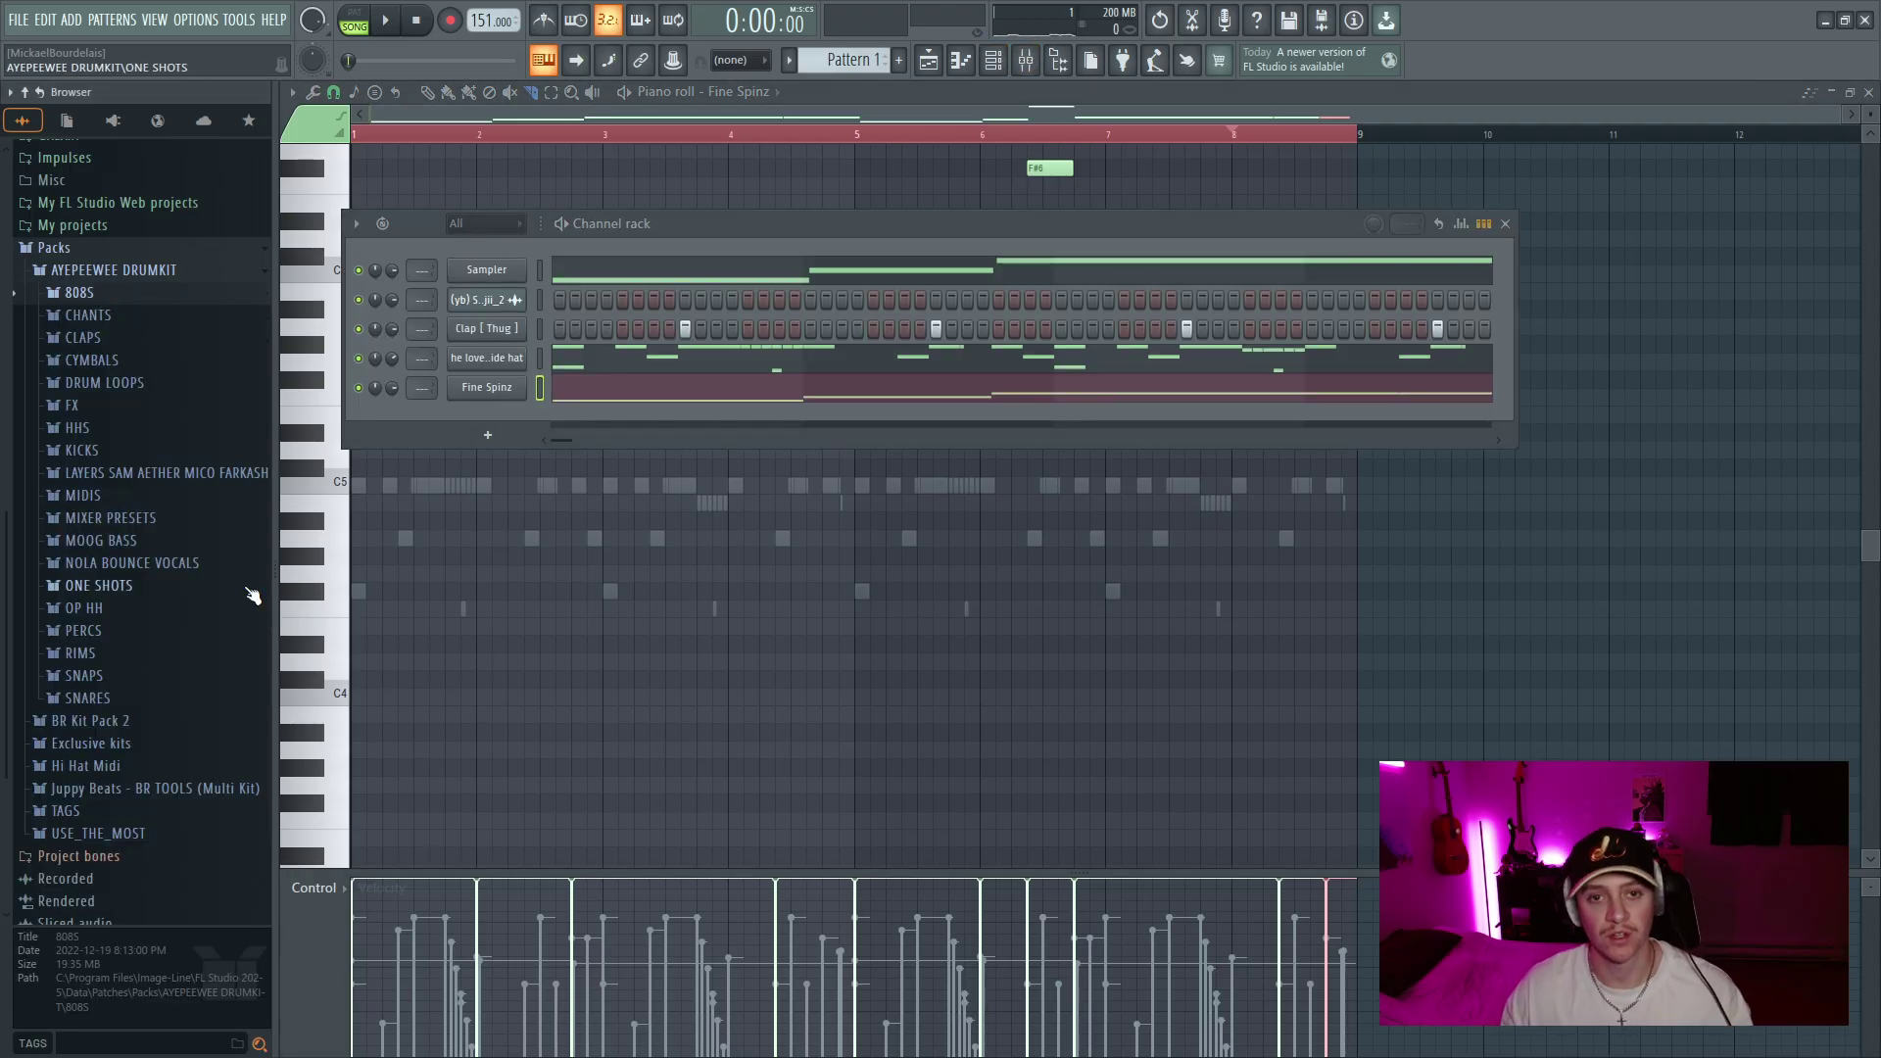
scroll(155, 663, "down", 3)
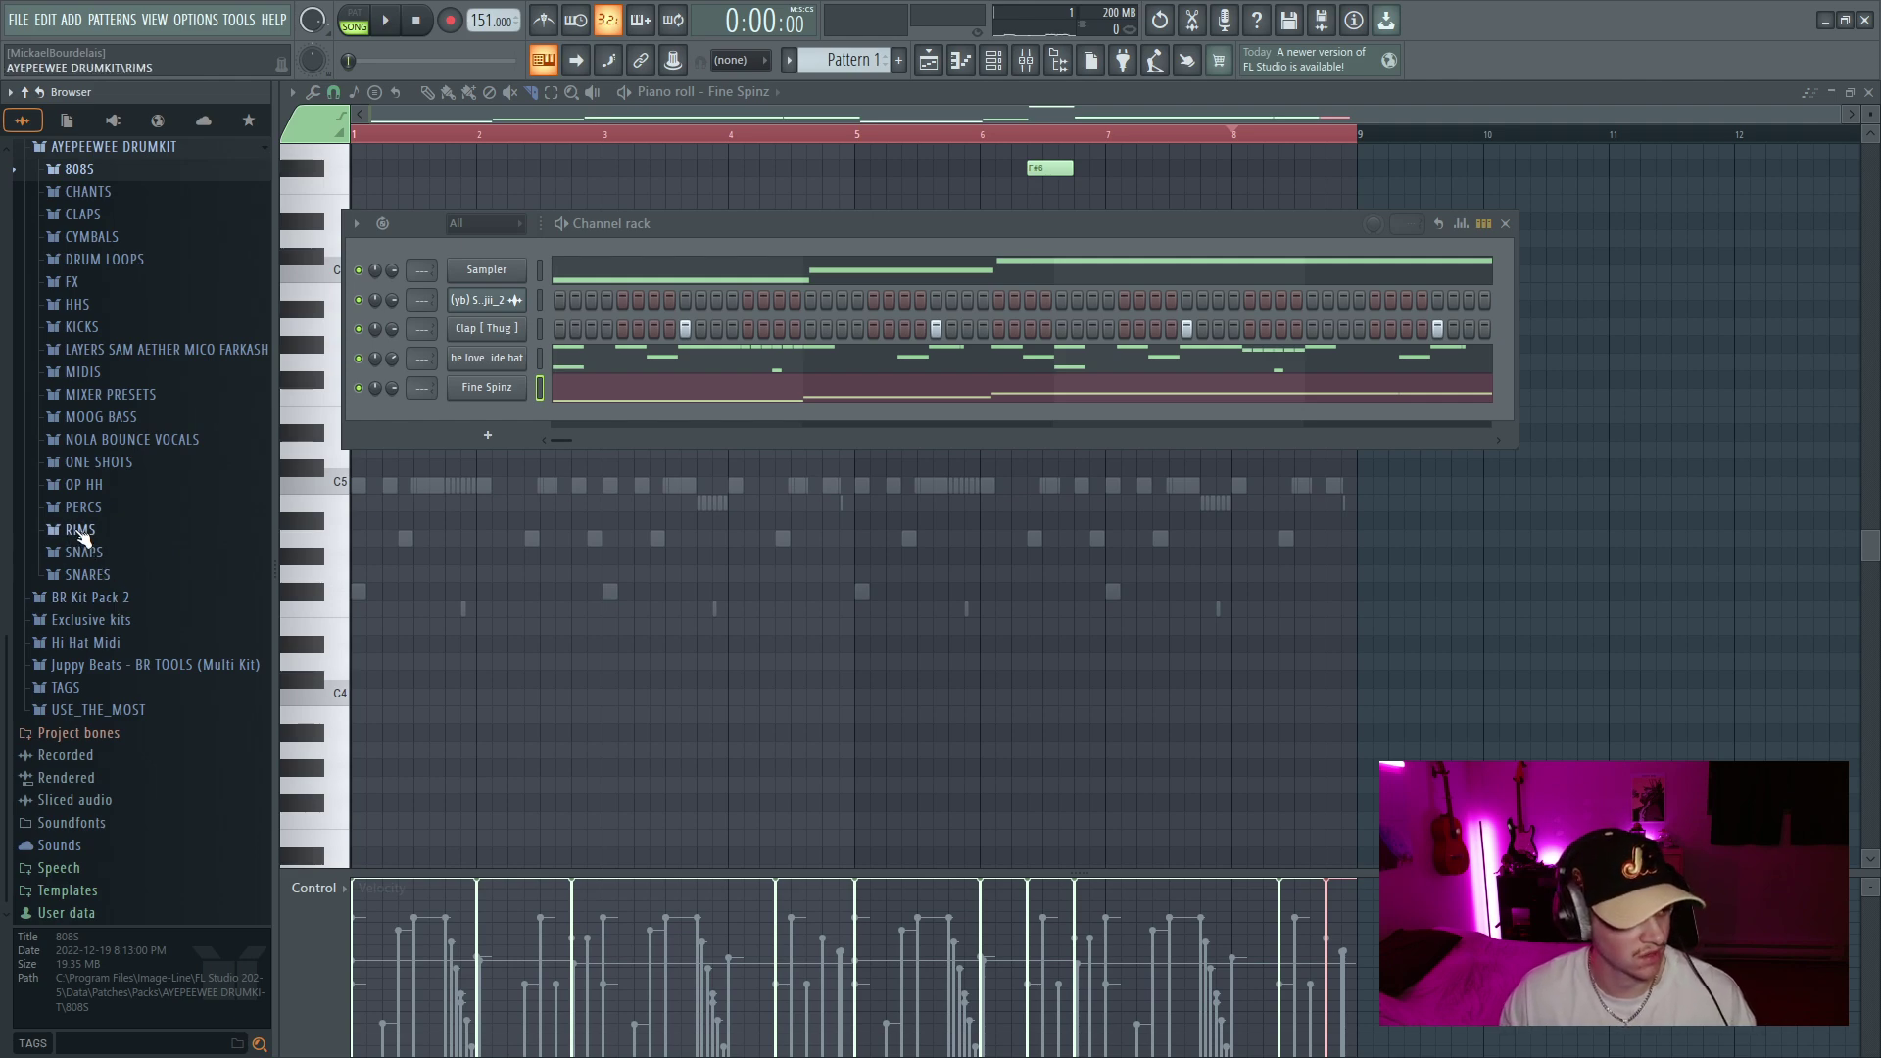
left_click(111, 488)
scroll(201, 713, "down", 6)
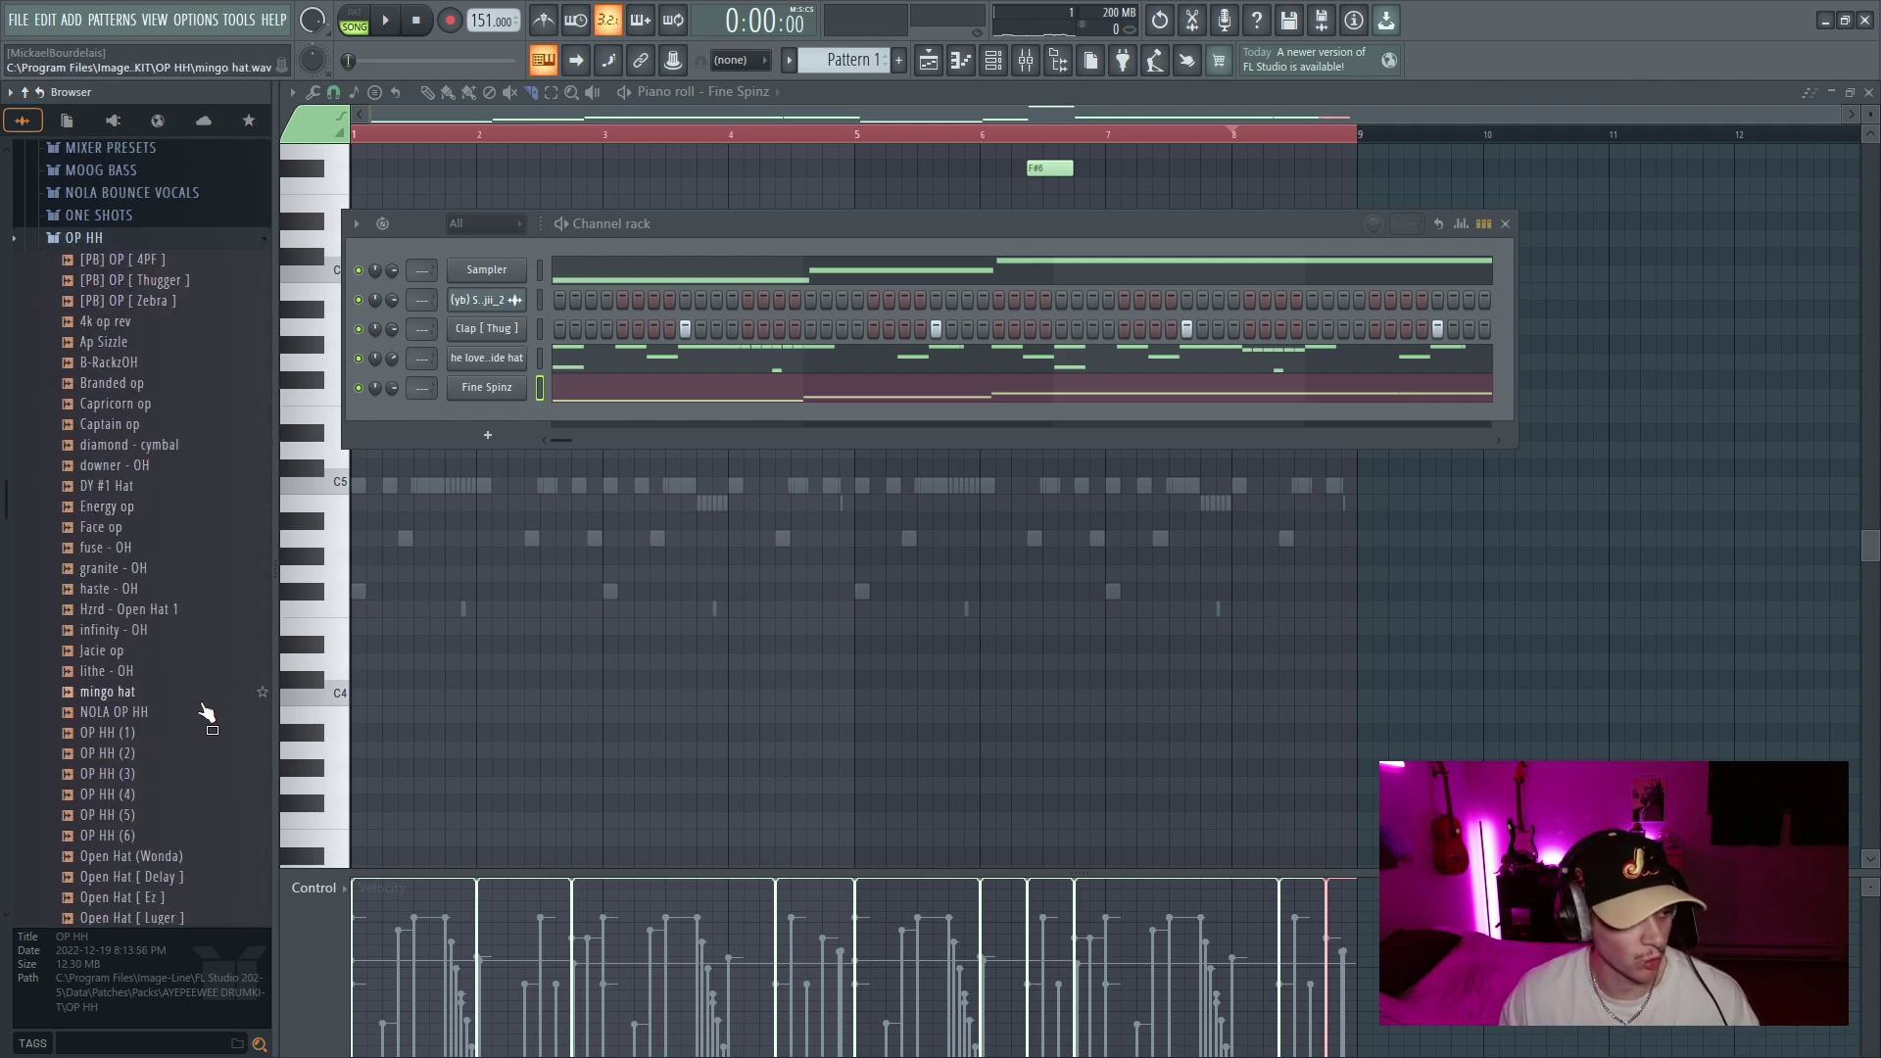
left_click_drag(197, 714, 501, 431)
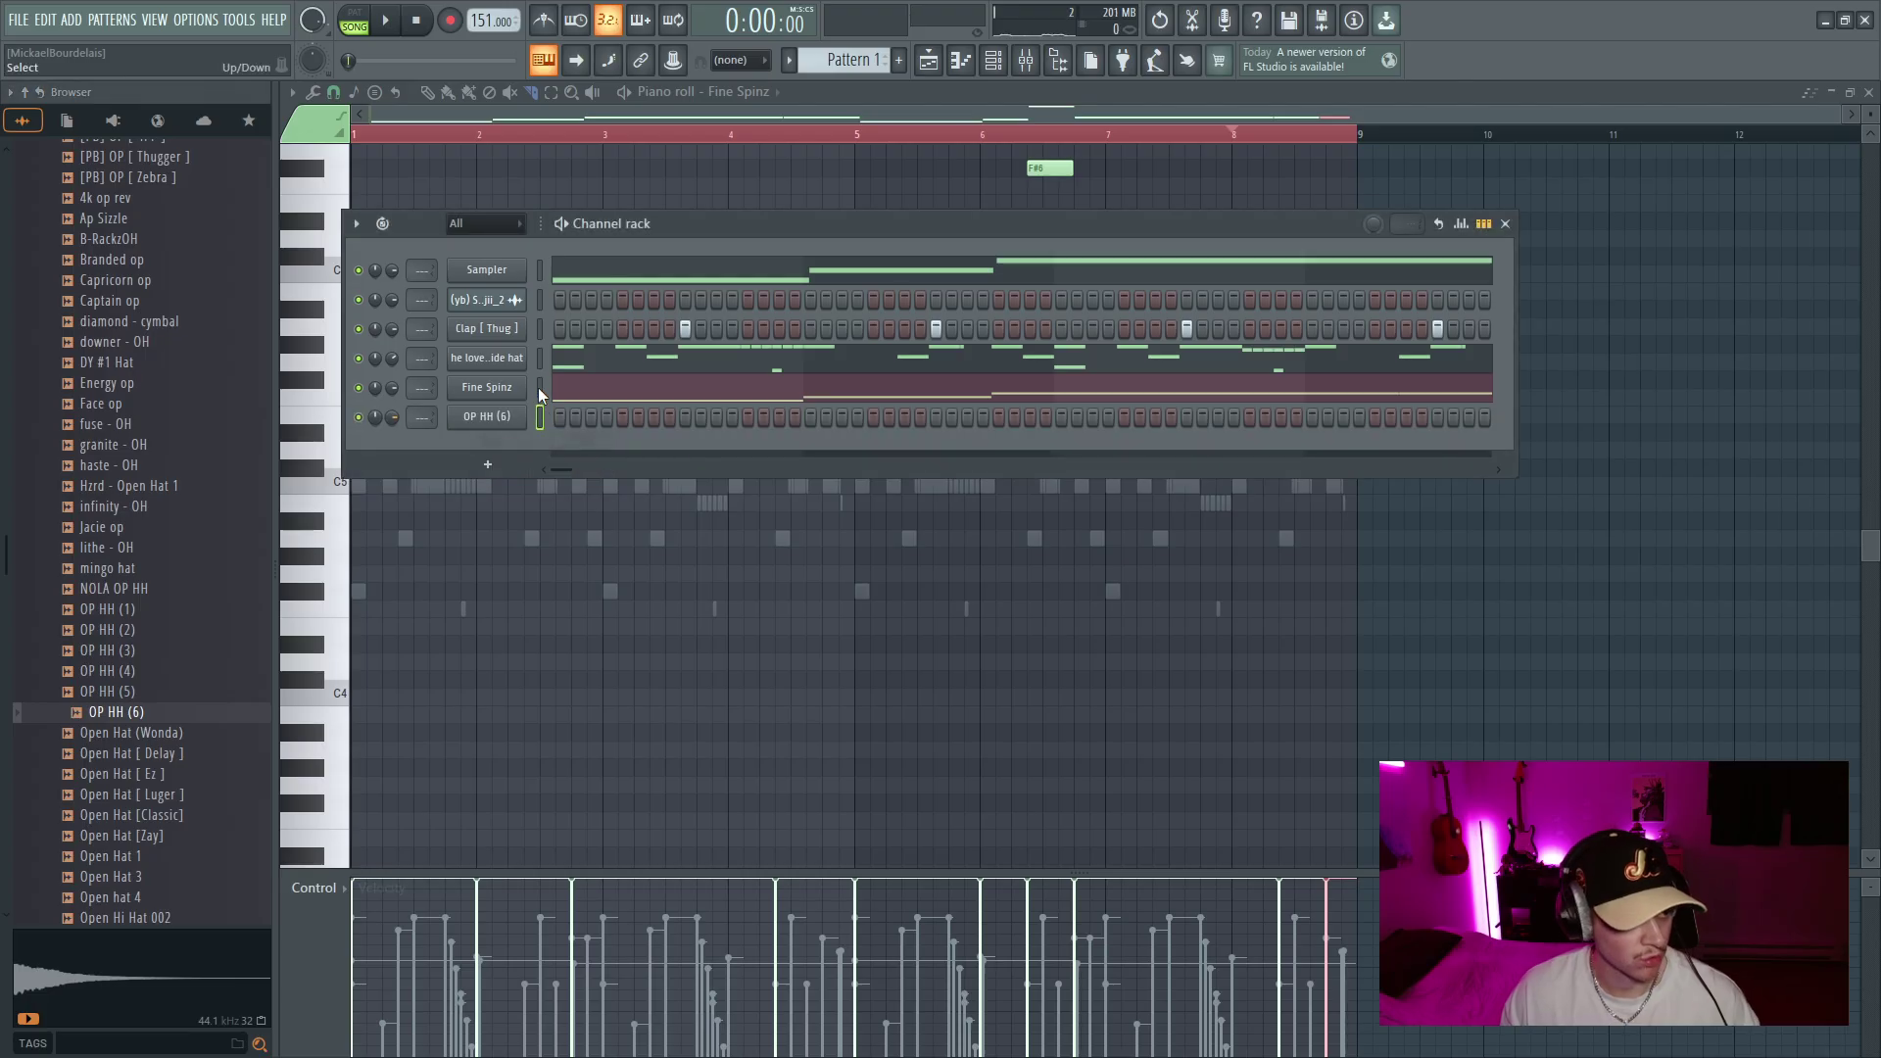
Copy the 808 note rhythm into the OP HH (6) channel with every note on C5, and play it back
left_click(539, 417)
key("ctrl+v")
key("F6")
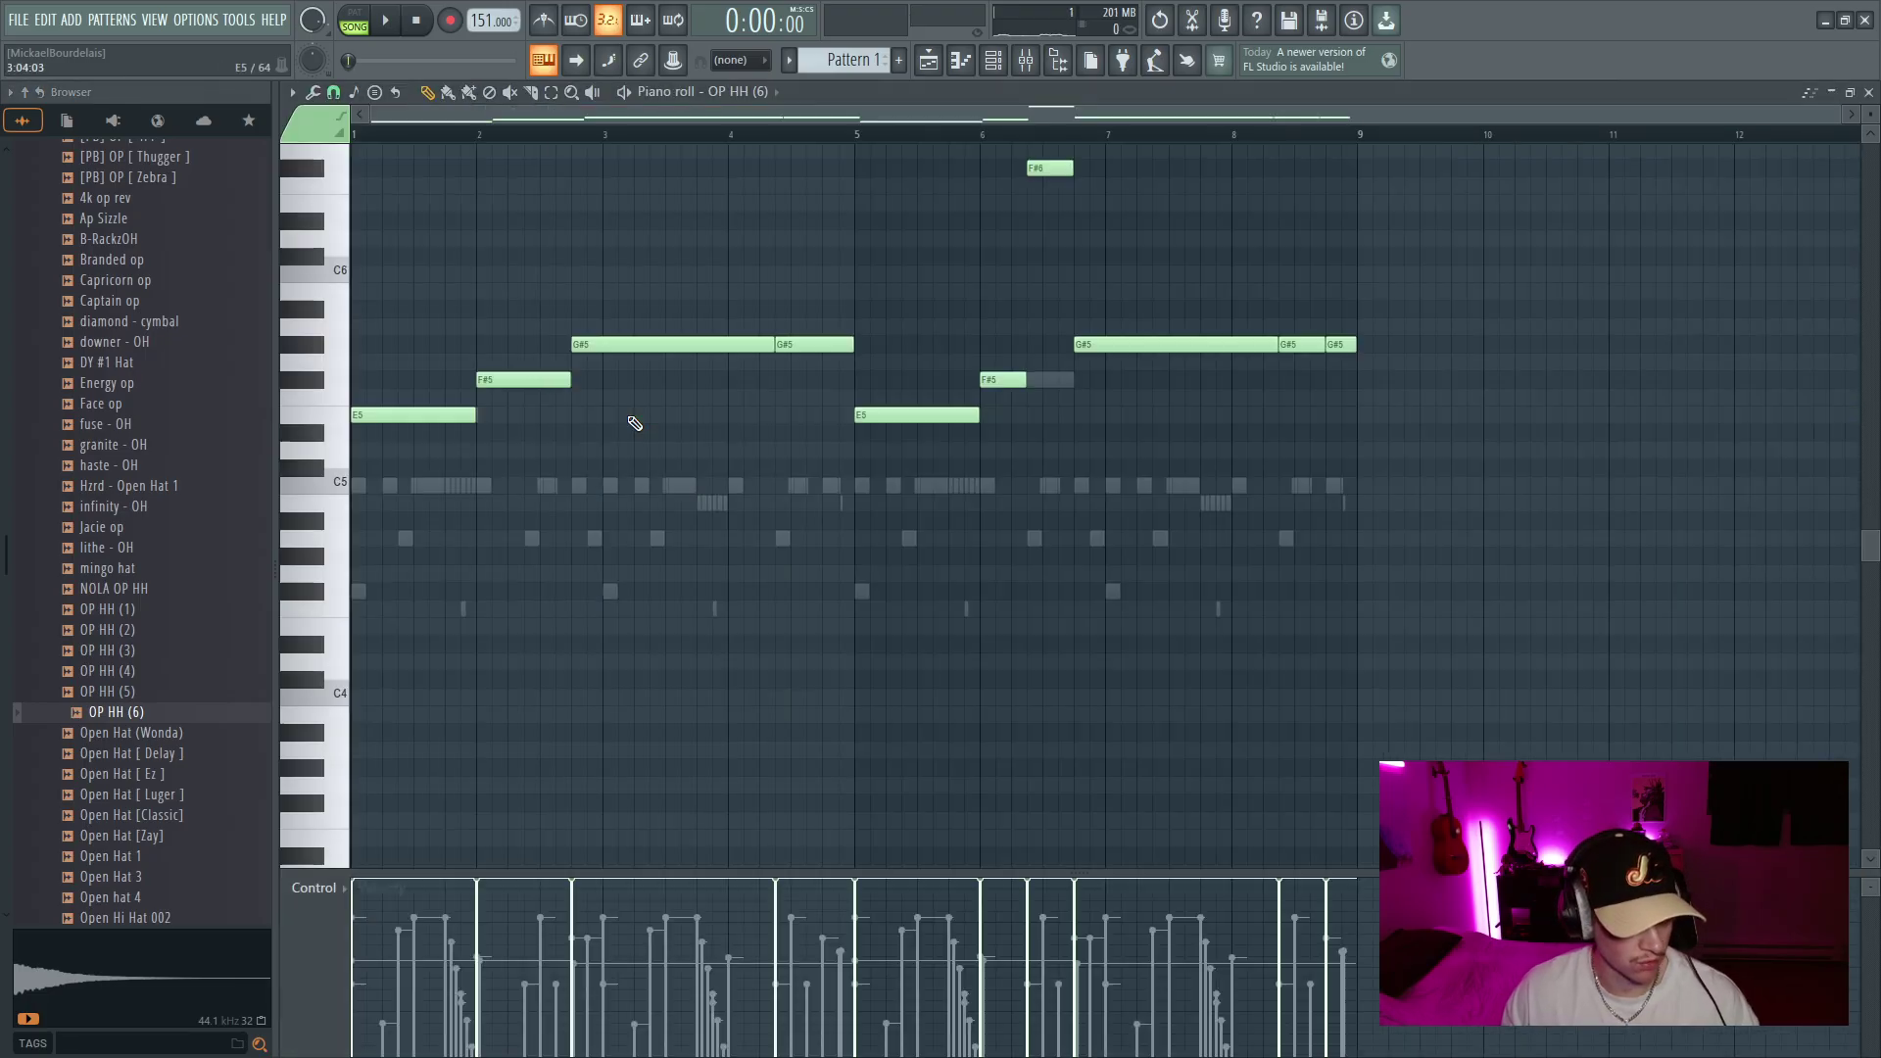
key("ctrl+z")
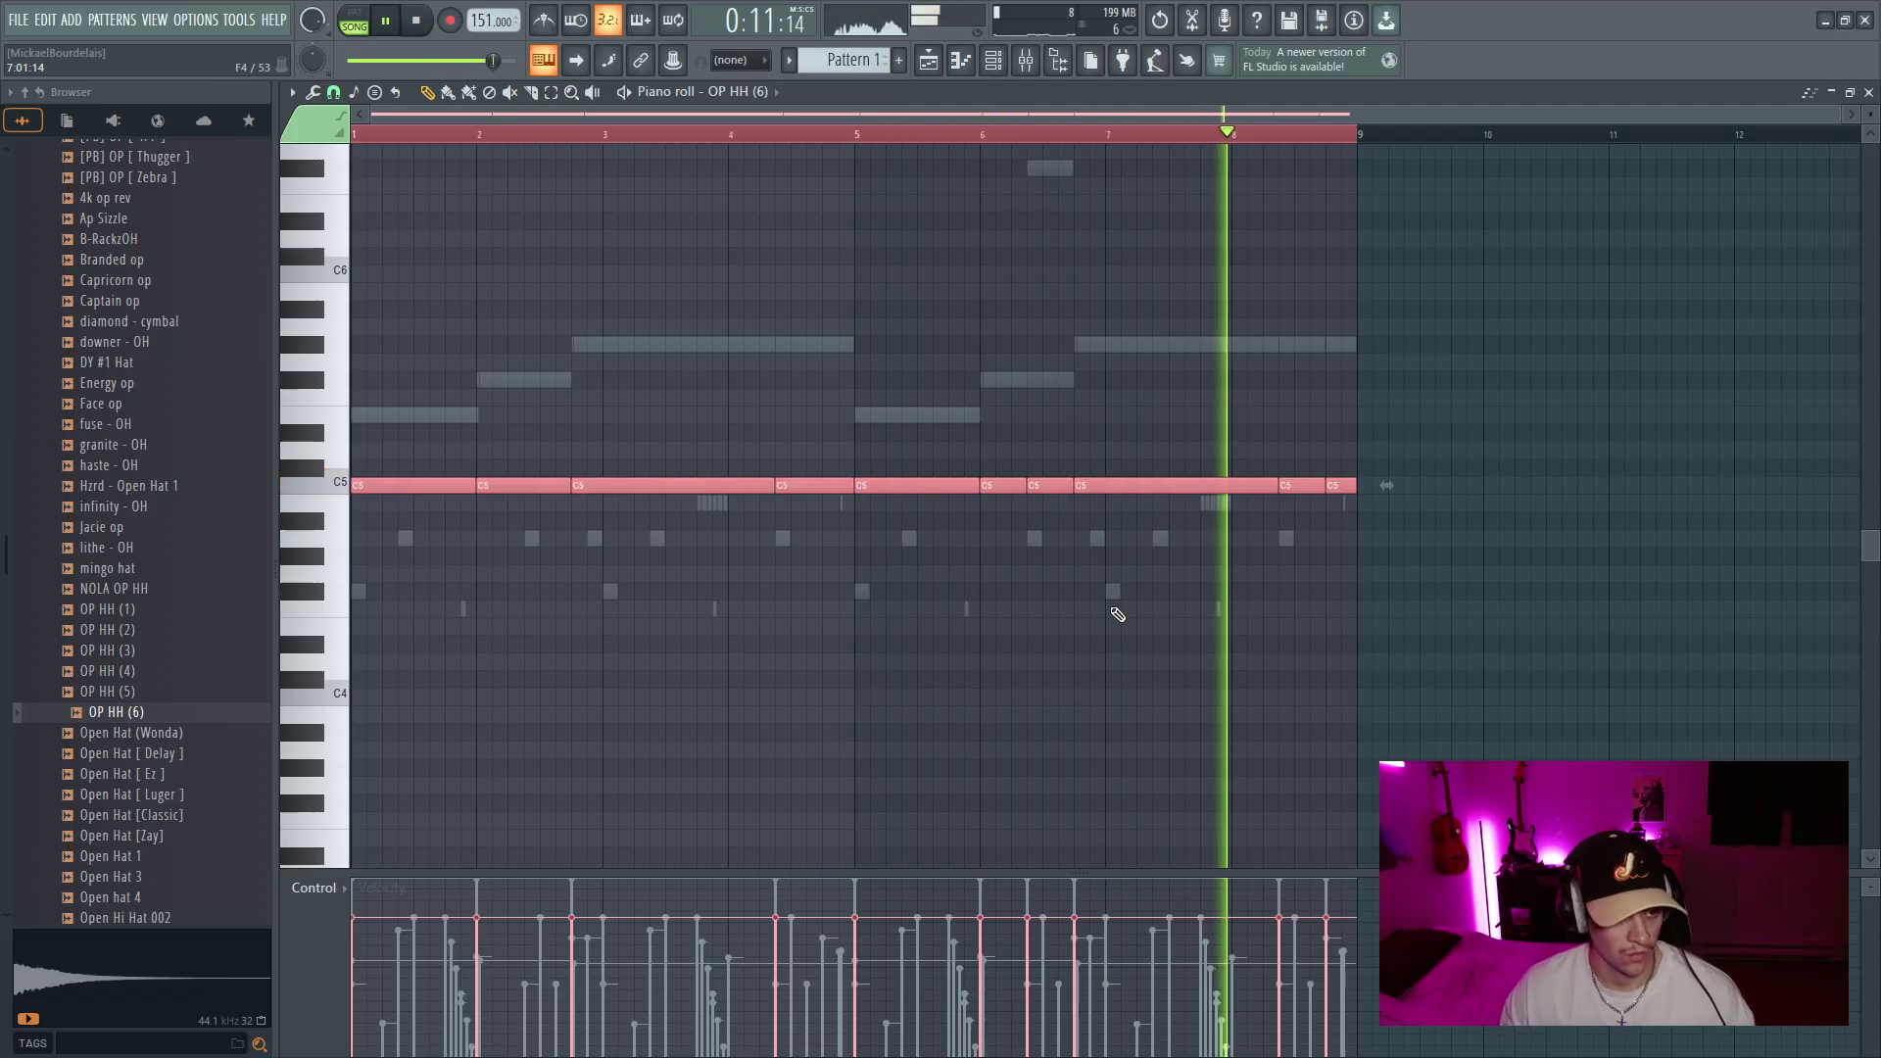
key("space")
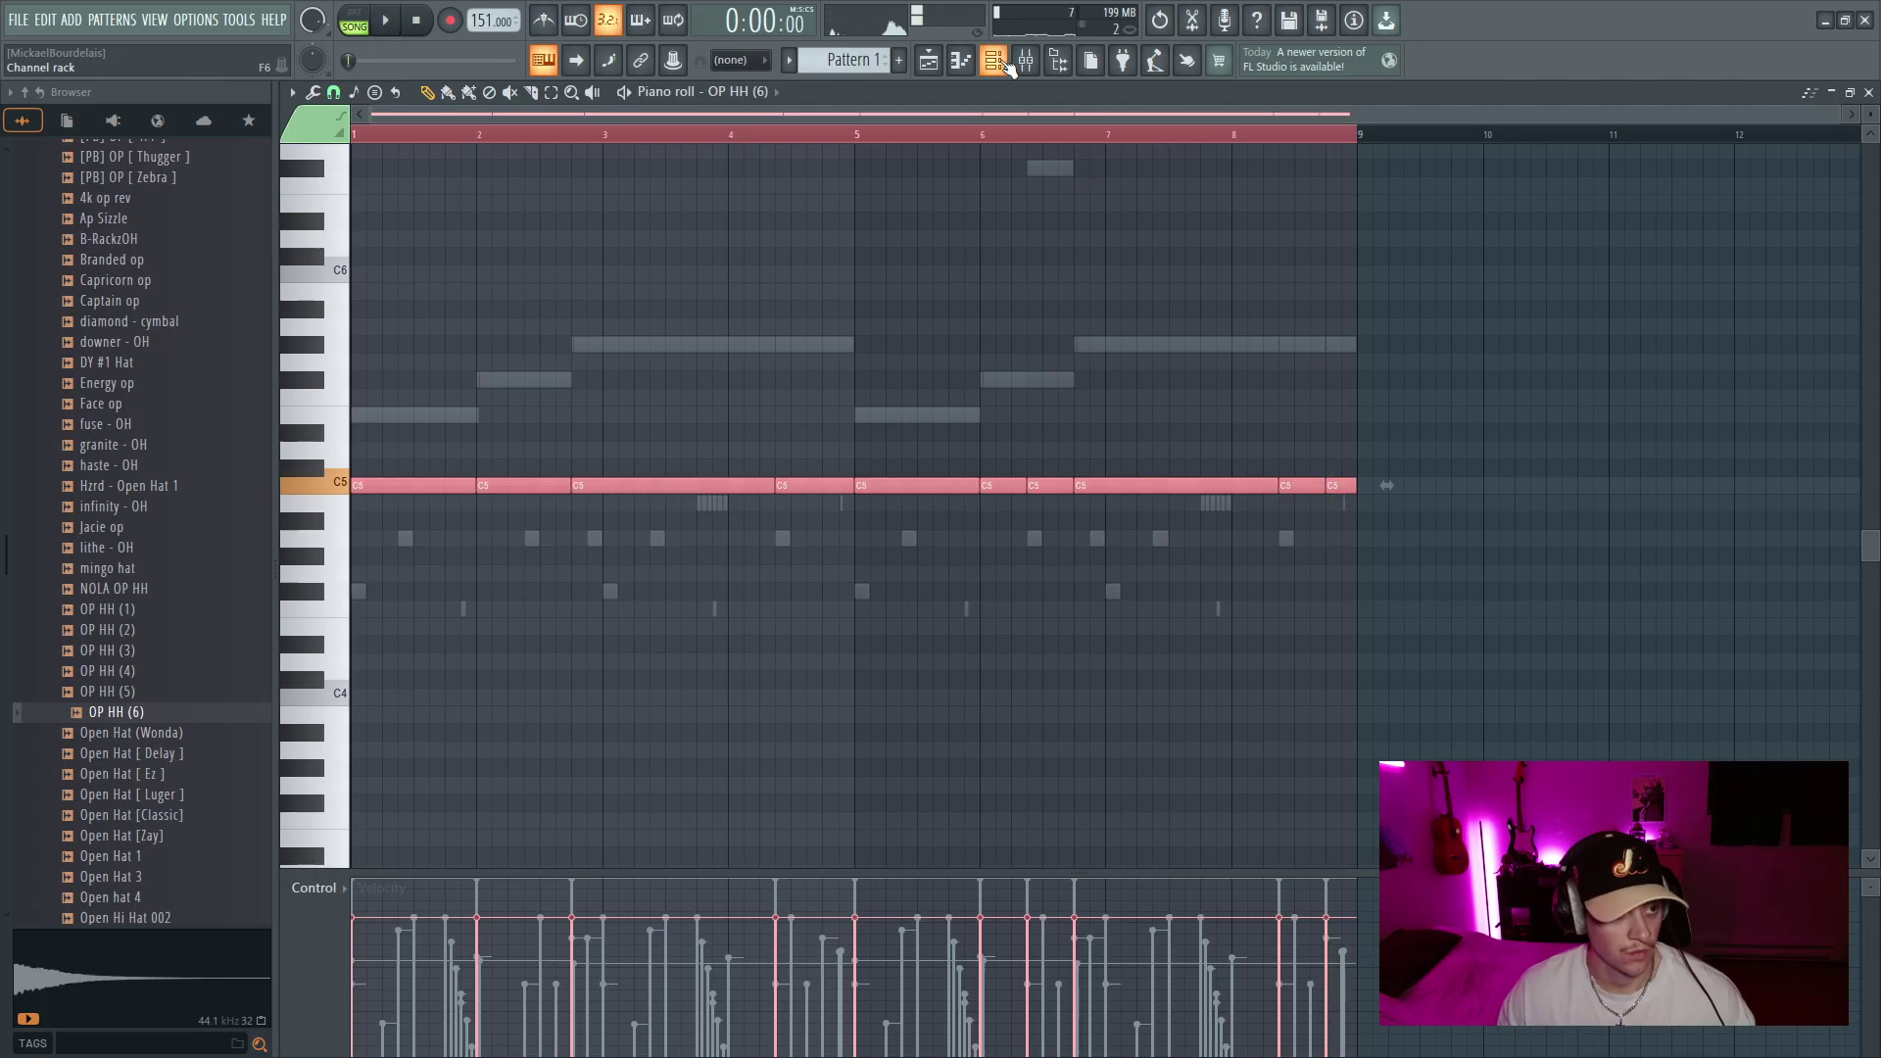
Add the FOREIGNTECK_ATL Jacob (Snare) sample from the drum kit's SNARES folder to the channel rack
key("F6")
scroll(169, 350, "up", 4)
left_click(173, 360)
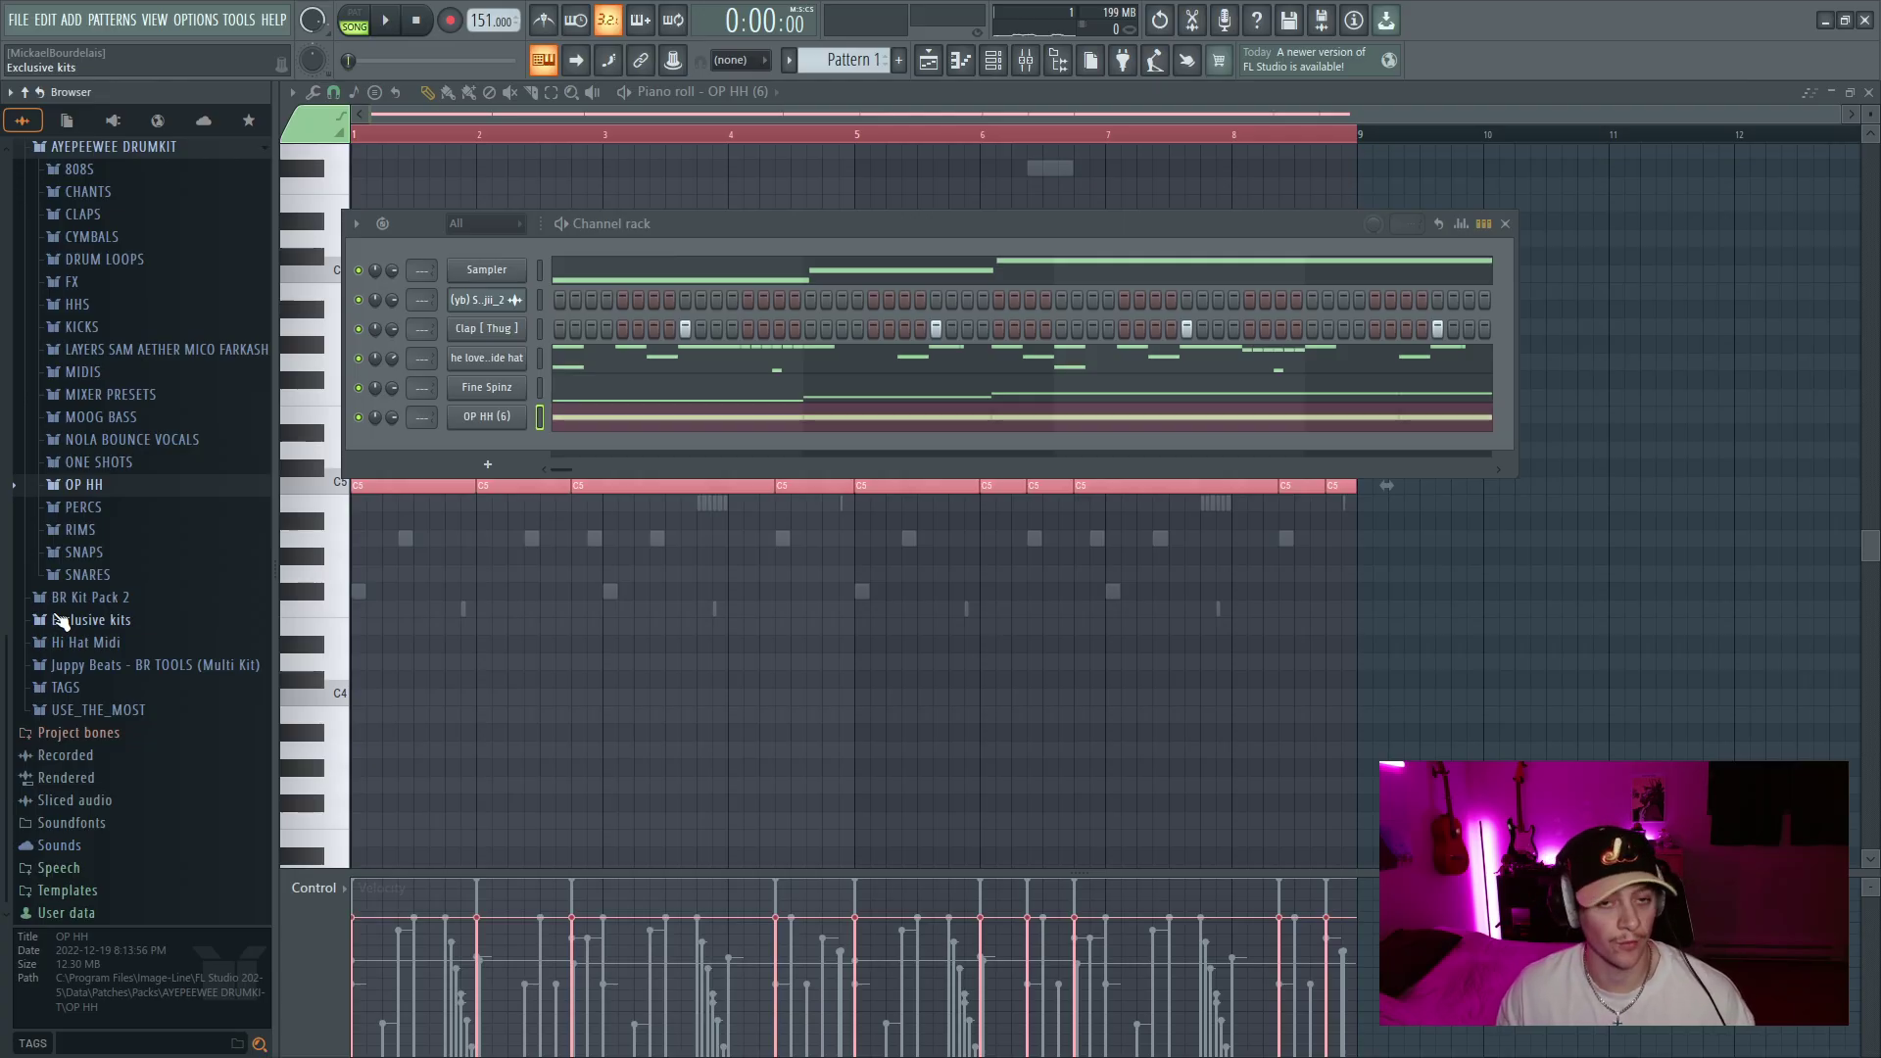
left_click(88, 575)
left_click(185, 720)
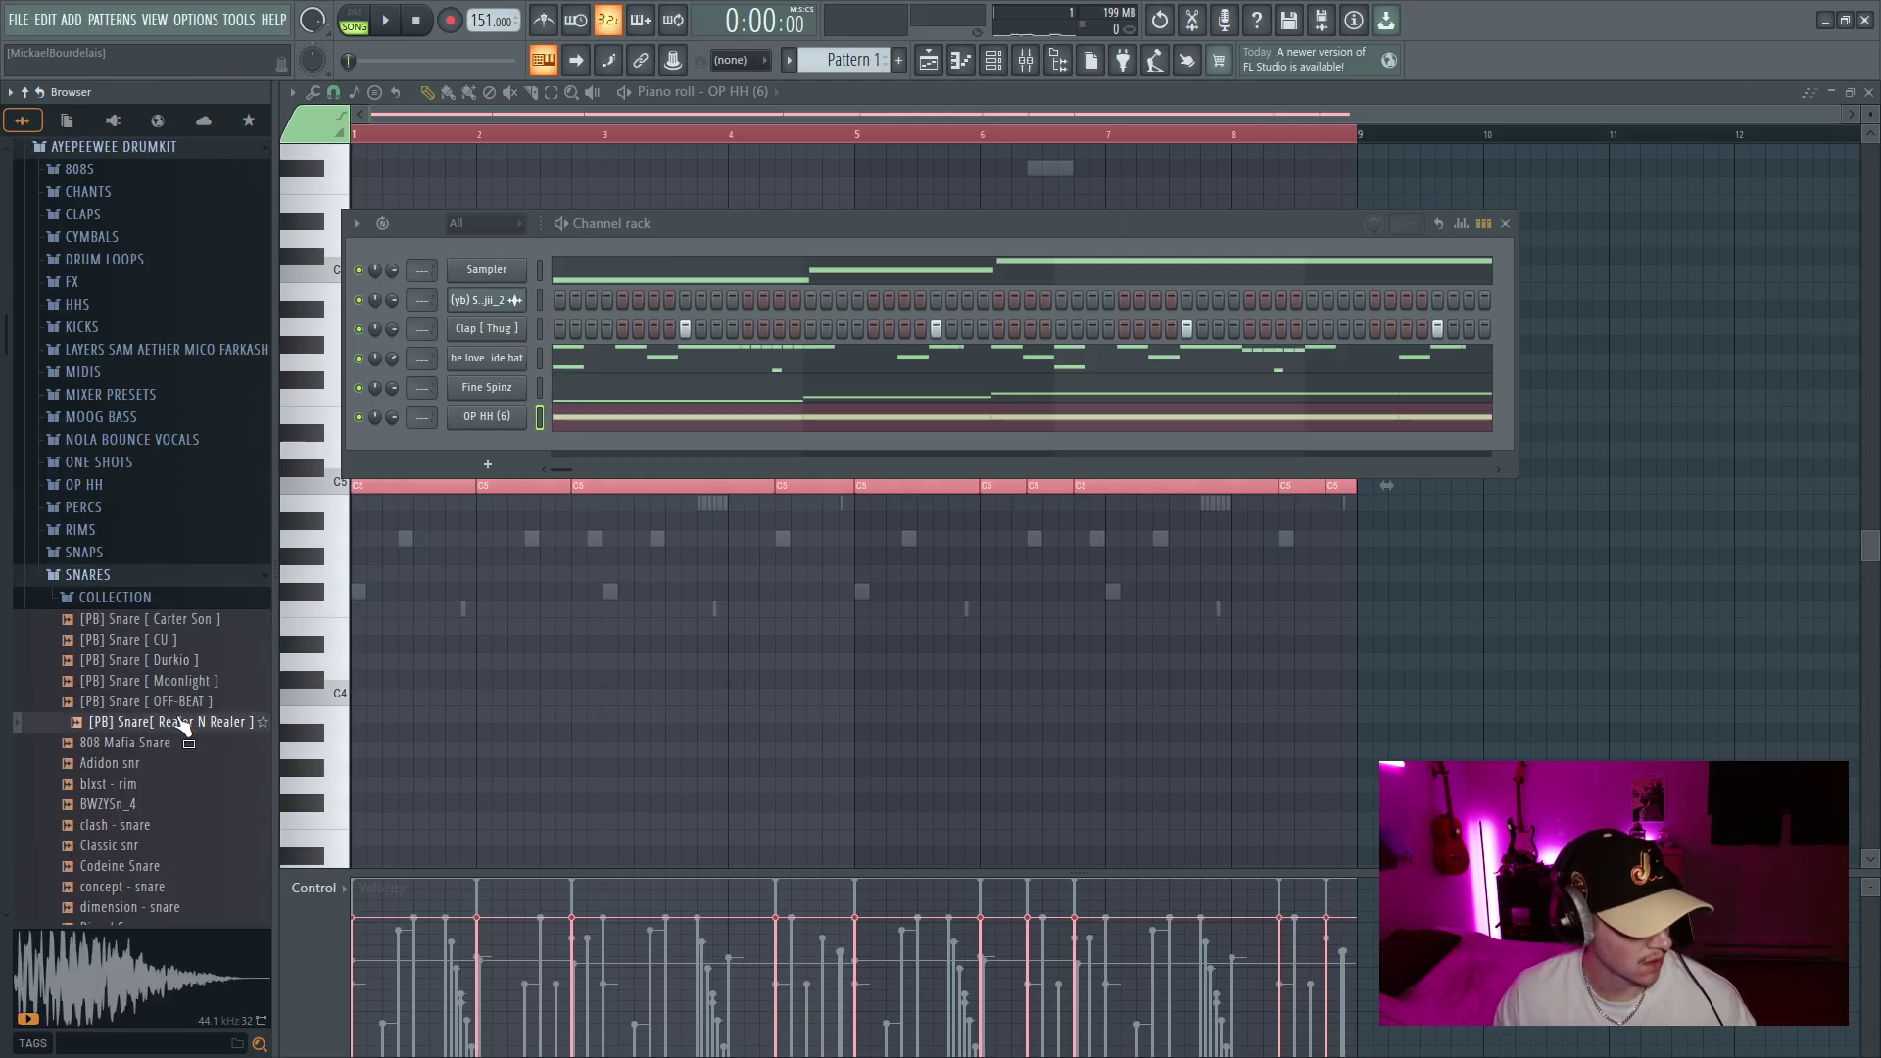
scroll(177, 784, "down", 4)
left_click(221, 907)
left_click_drag(220, 912, 472, 462)
Place snare notes on C5 early in bars 2 and 6, plus three late in bar 7 with rising velocity, during playback
key("space")
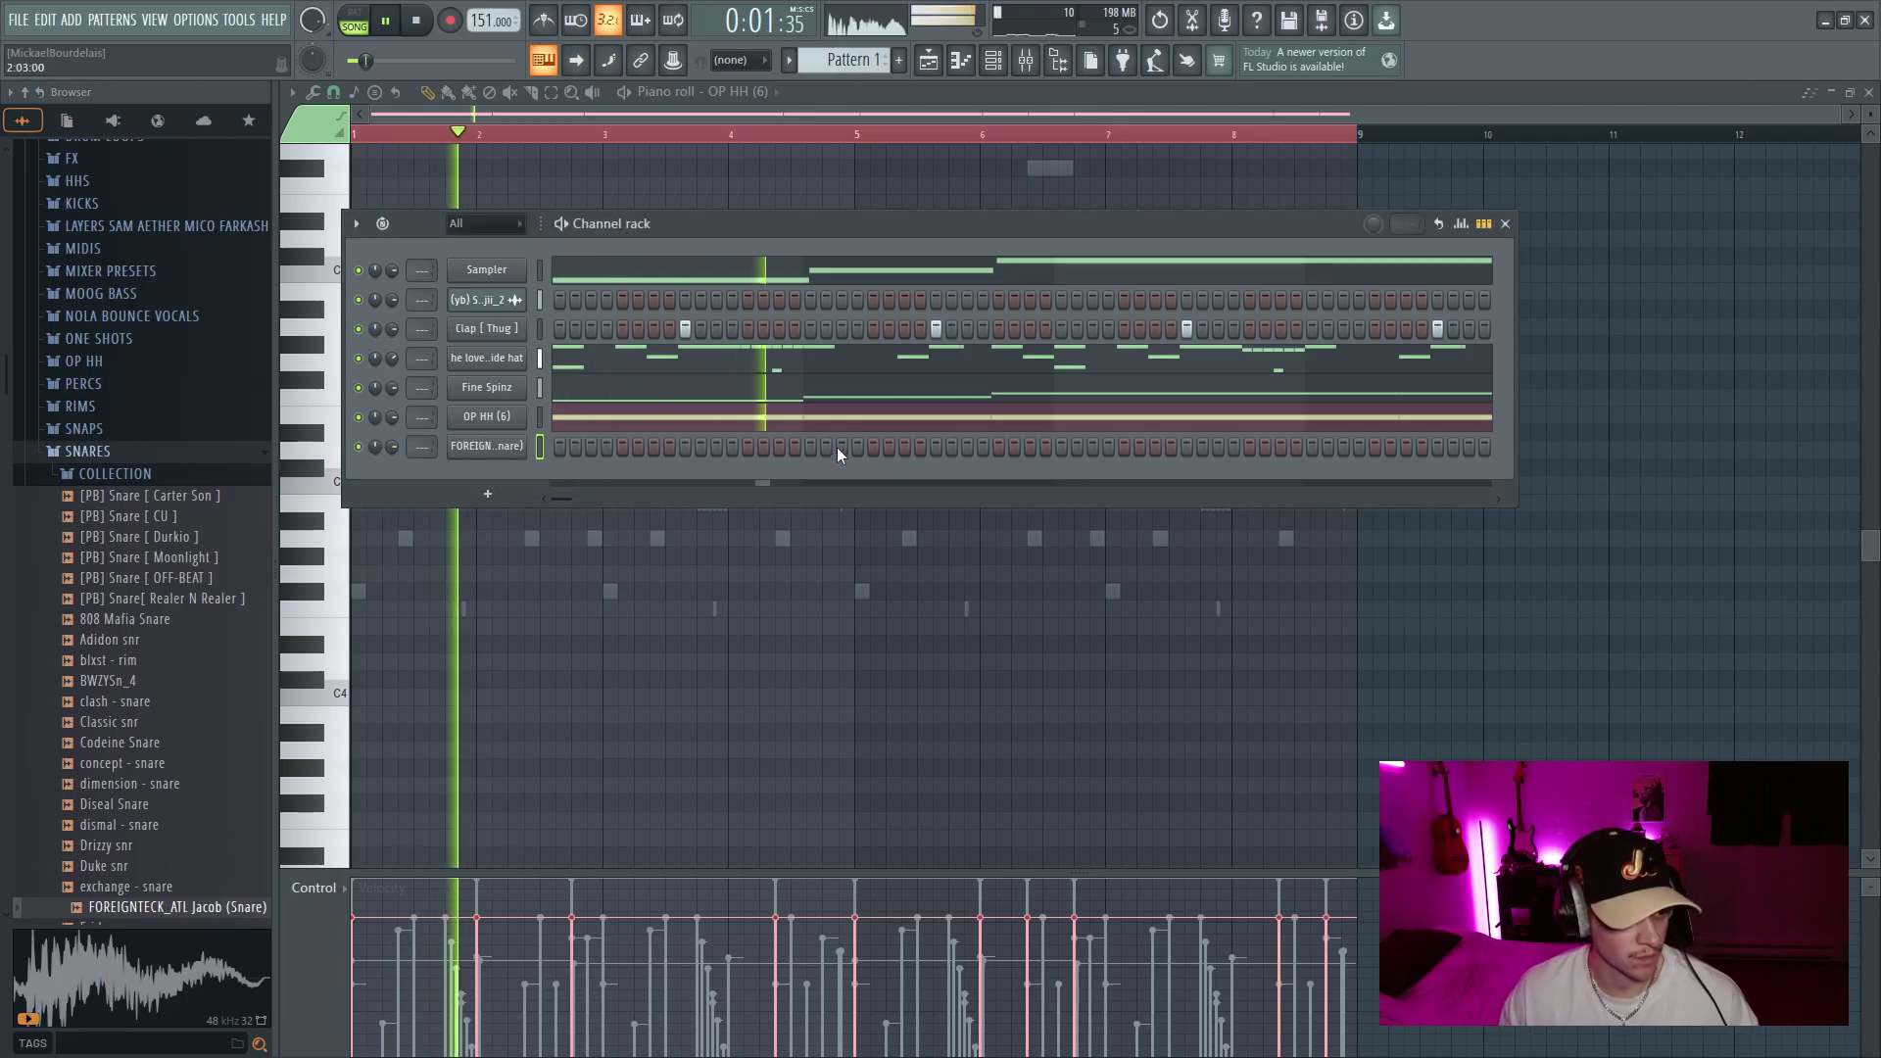
right_click(488, 446)
left_click(654, 445)
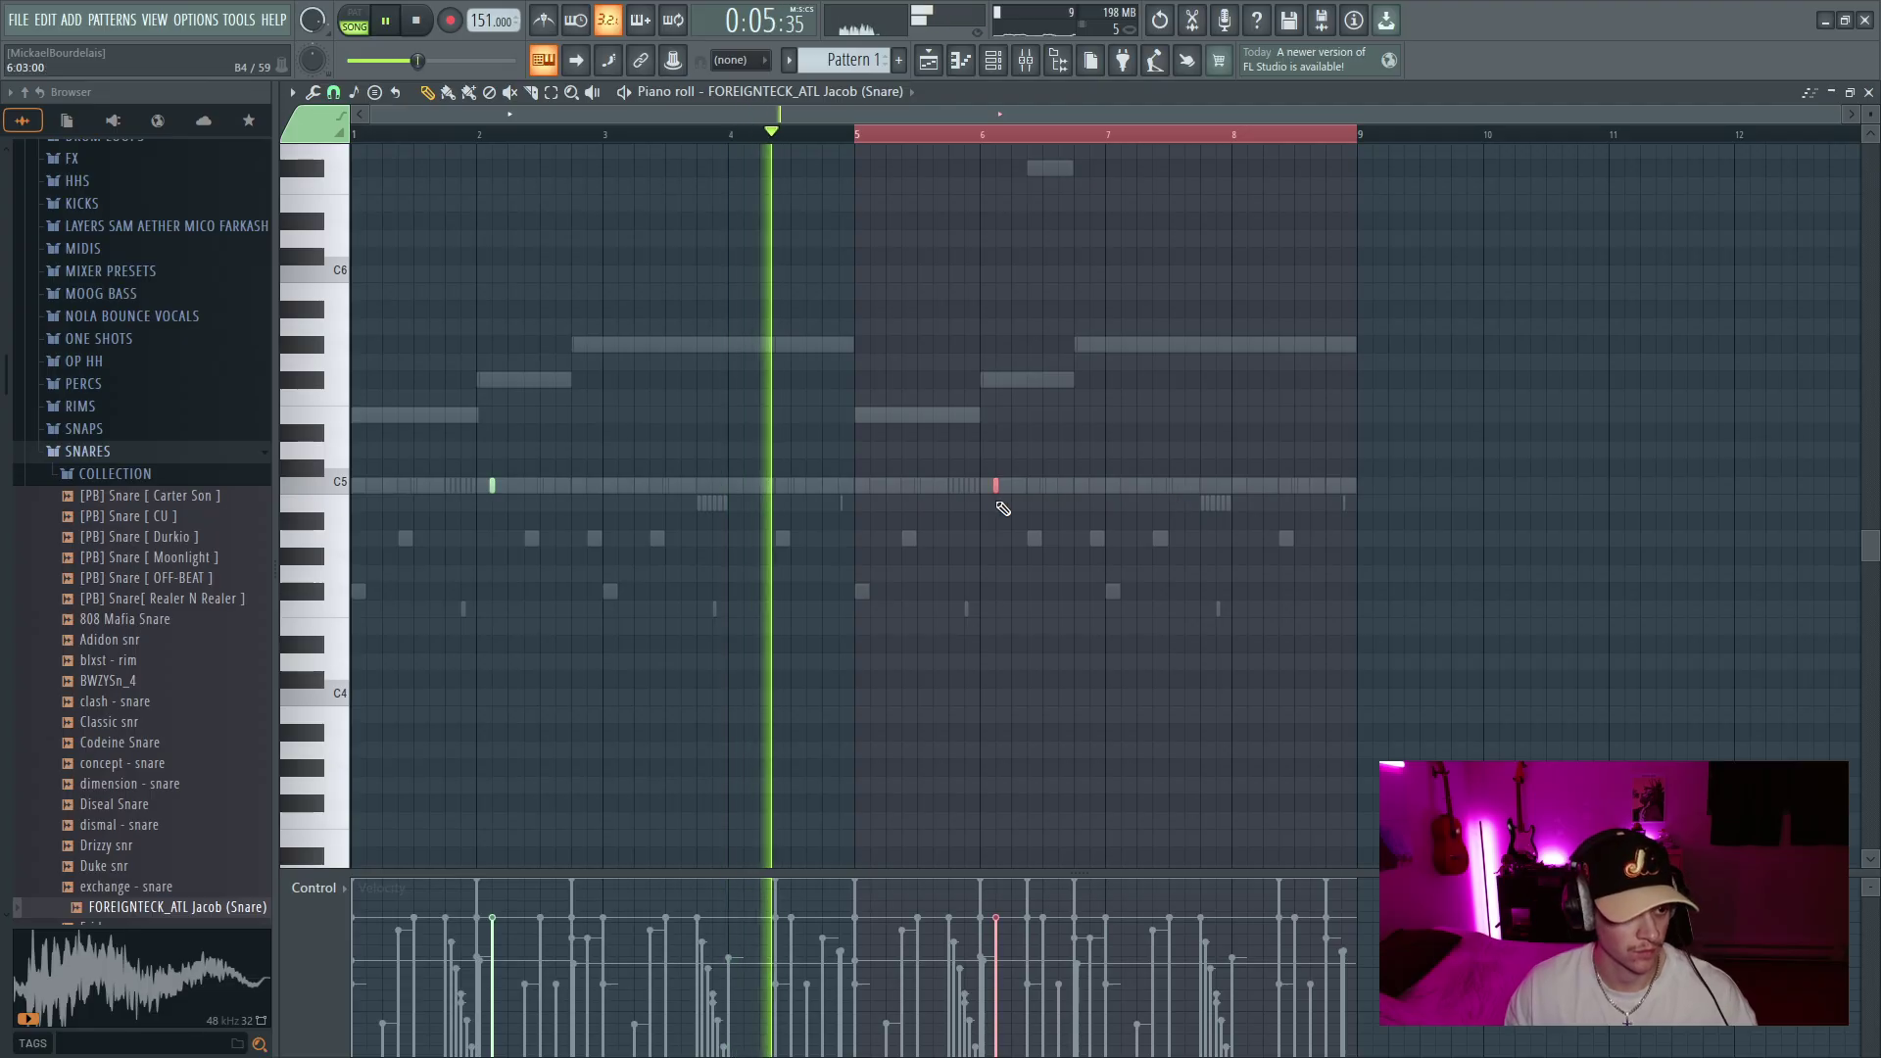
left_click(1218, 489)
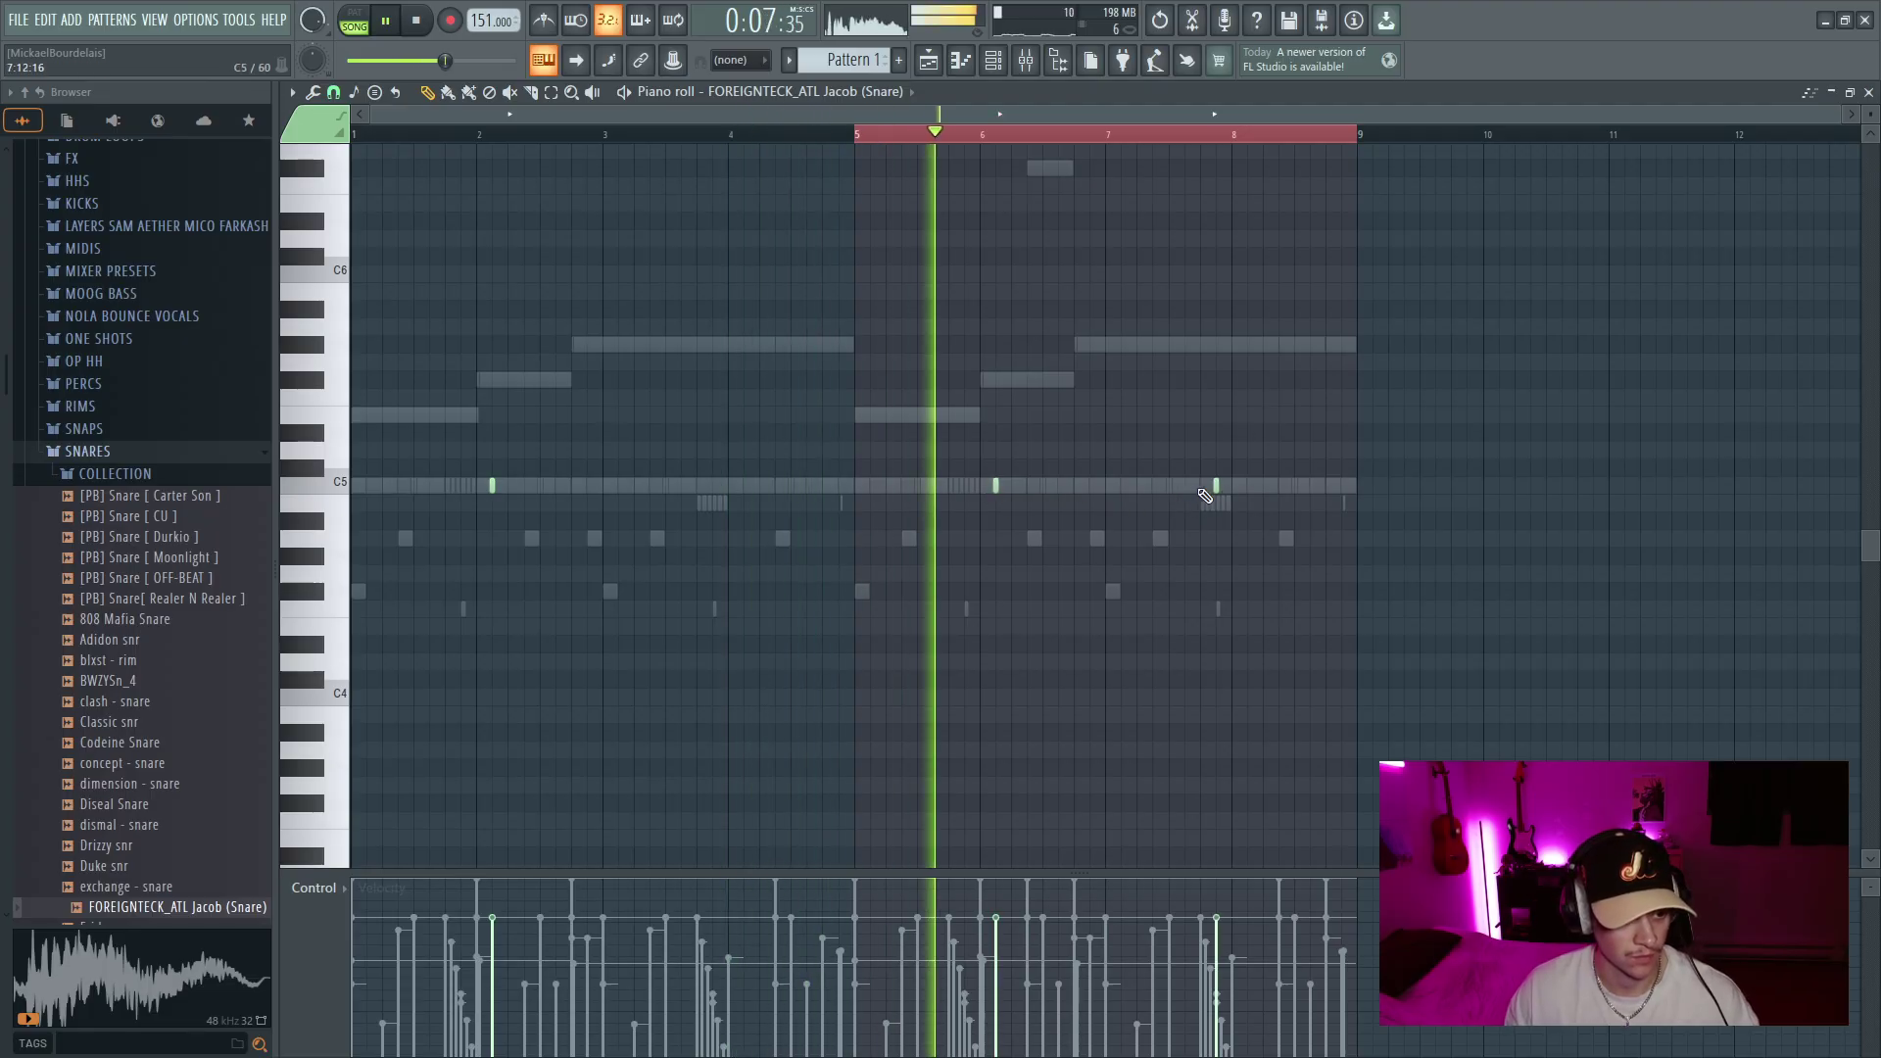
left_click(1203, 488)
left_click(1188, 488)
left_click_drag(1197, 970, 1201, 940)
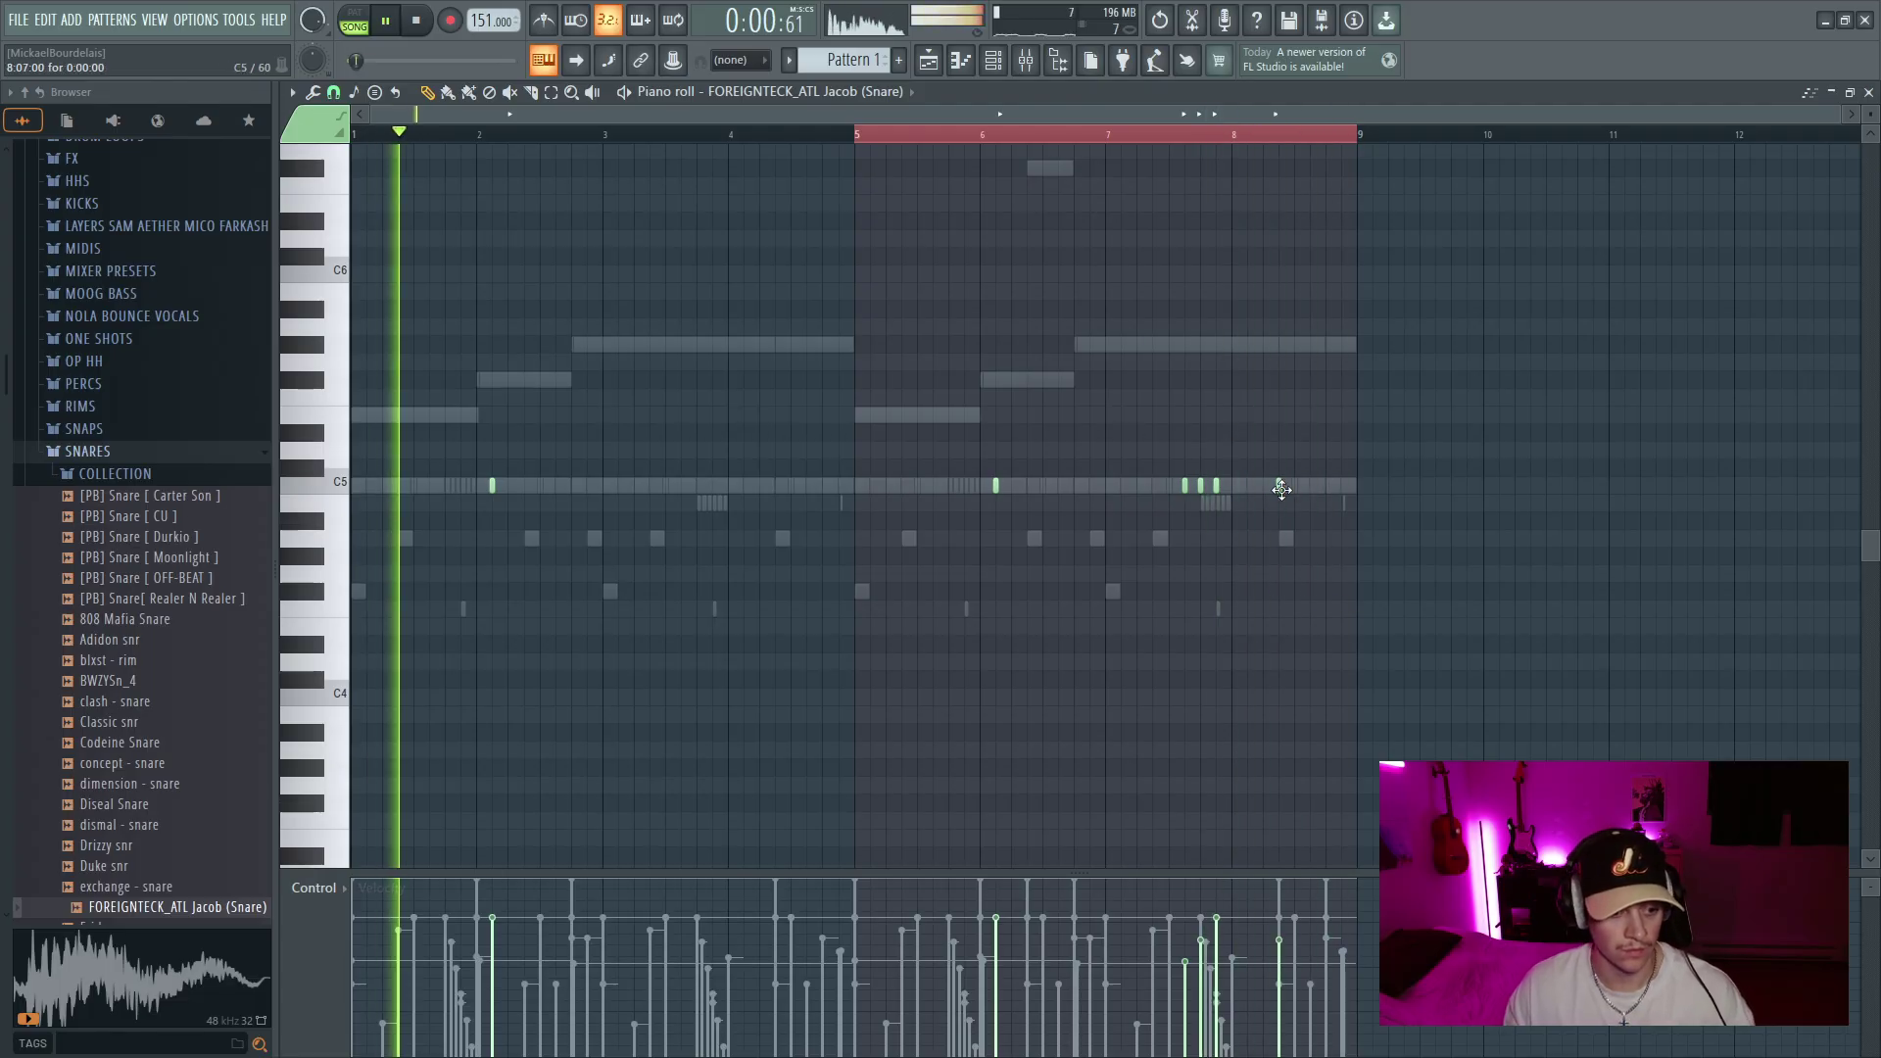
Move the bar 8 snare note earlier to the bar's third step, auditioning its timing
left_click_drag(1269, 474, 1311, 555)
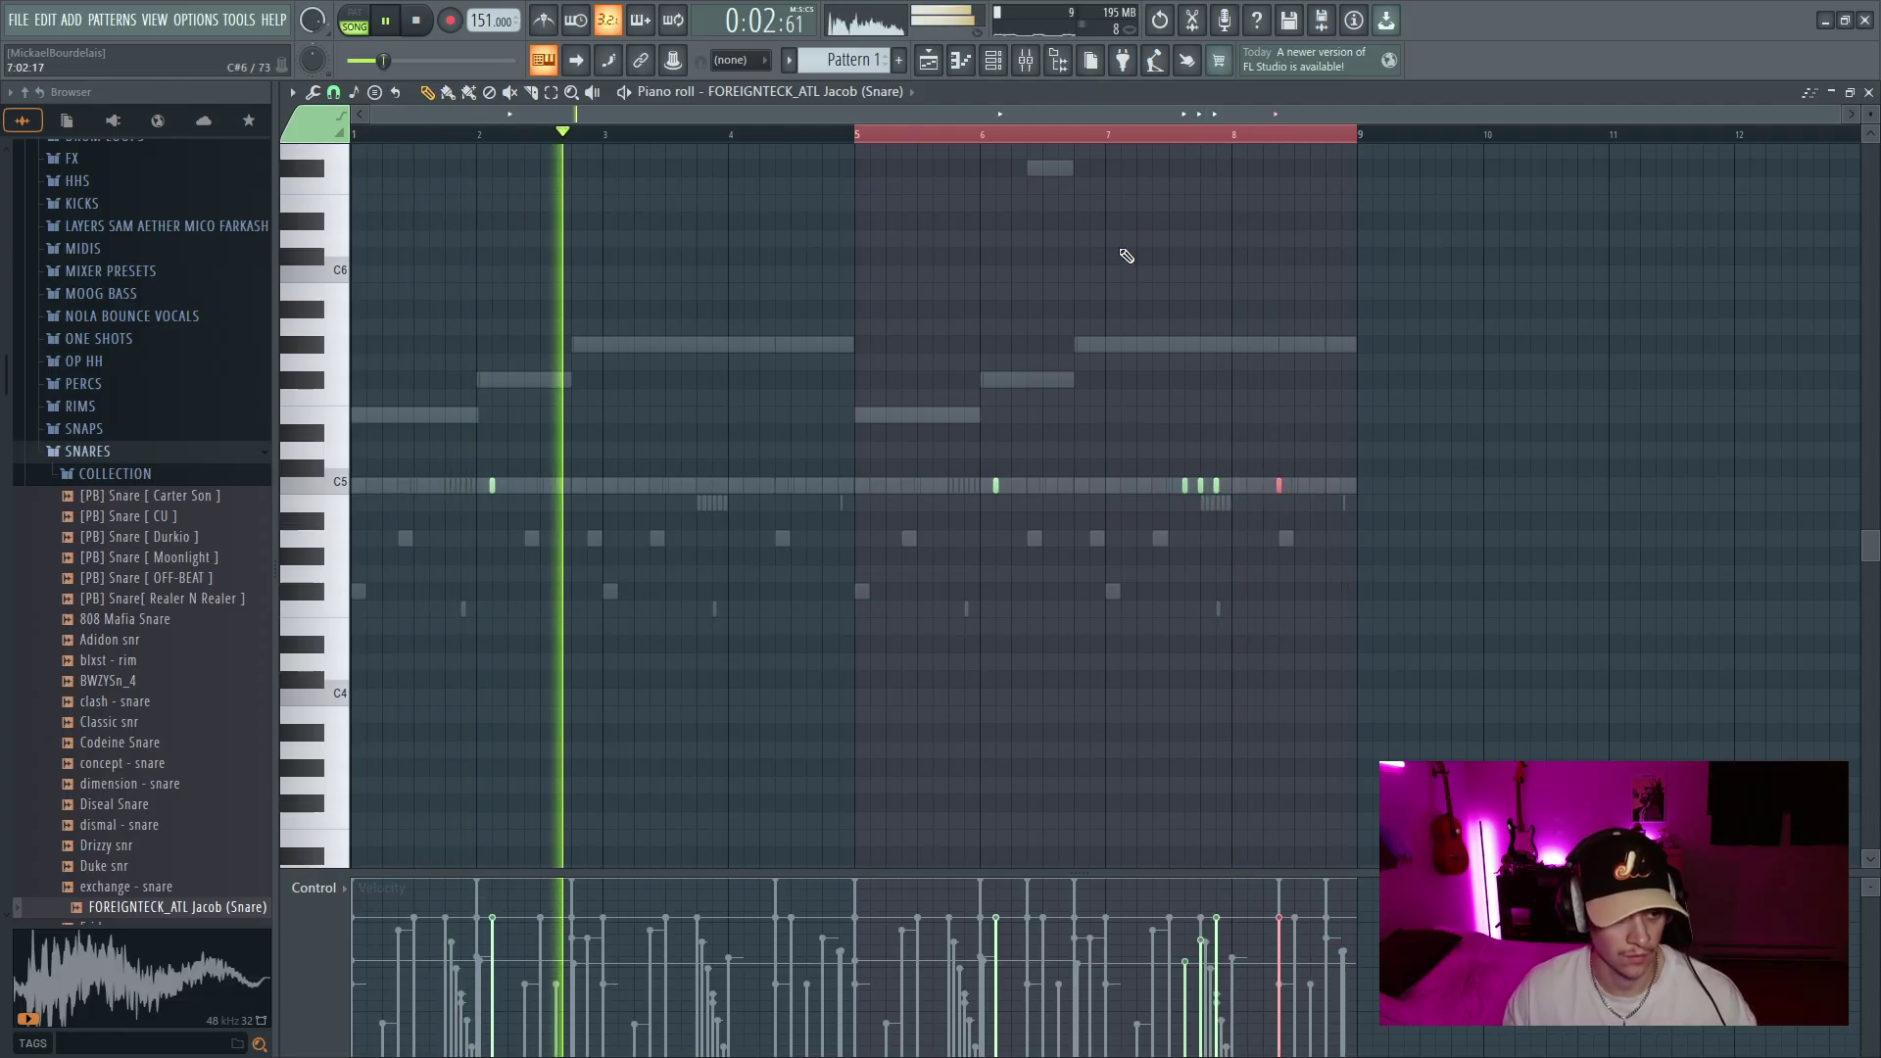
left_click(954, 138)
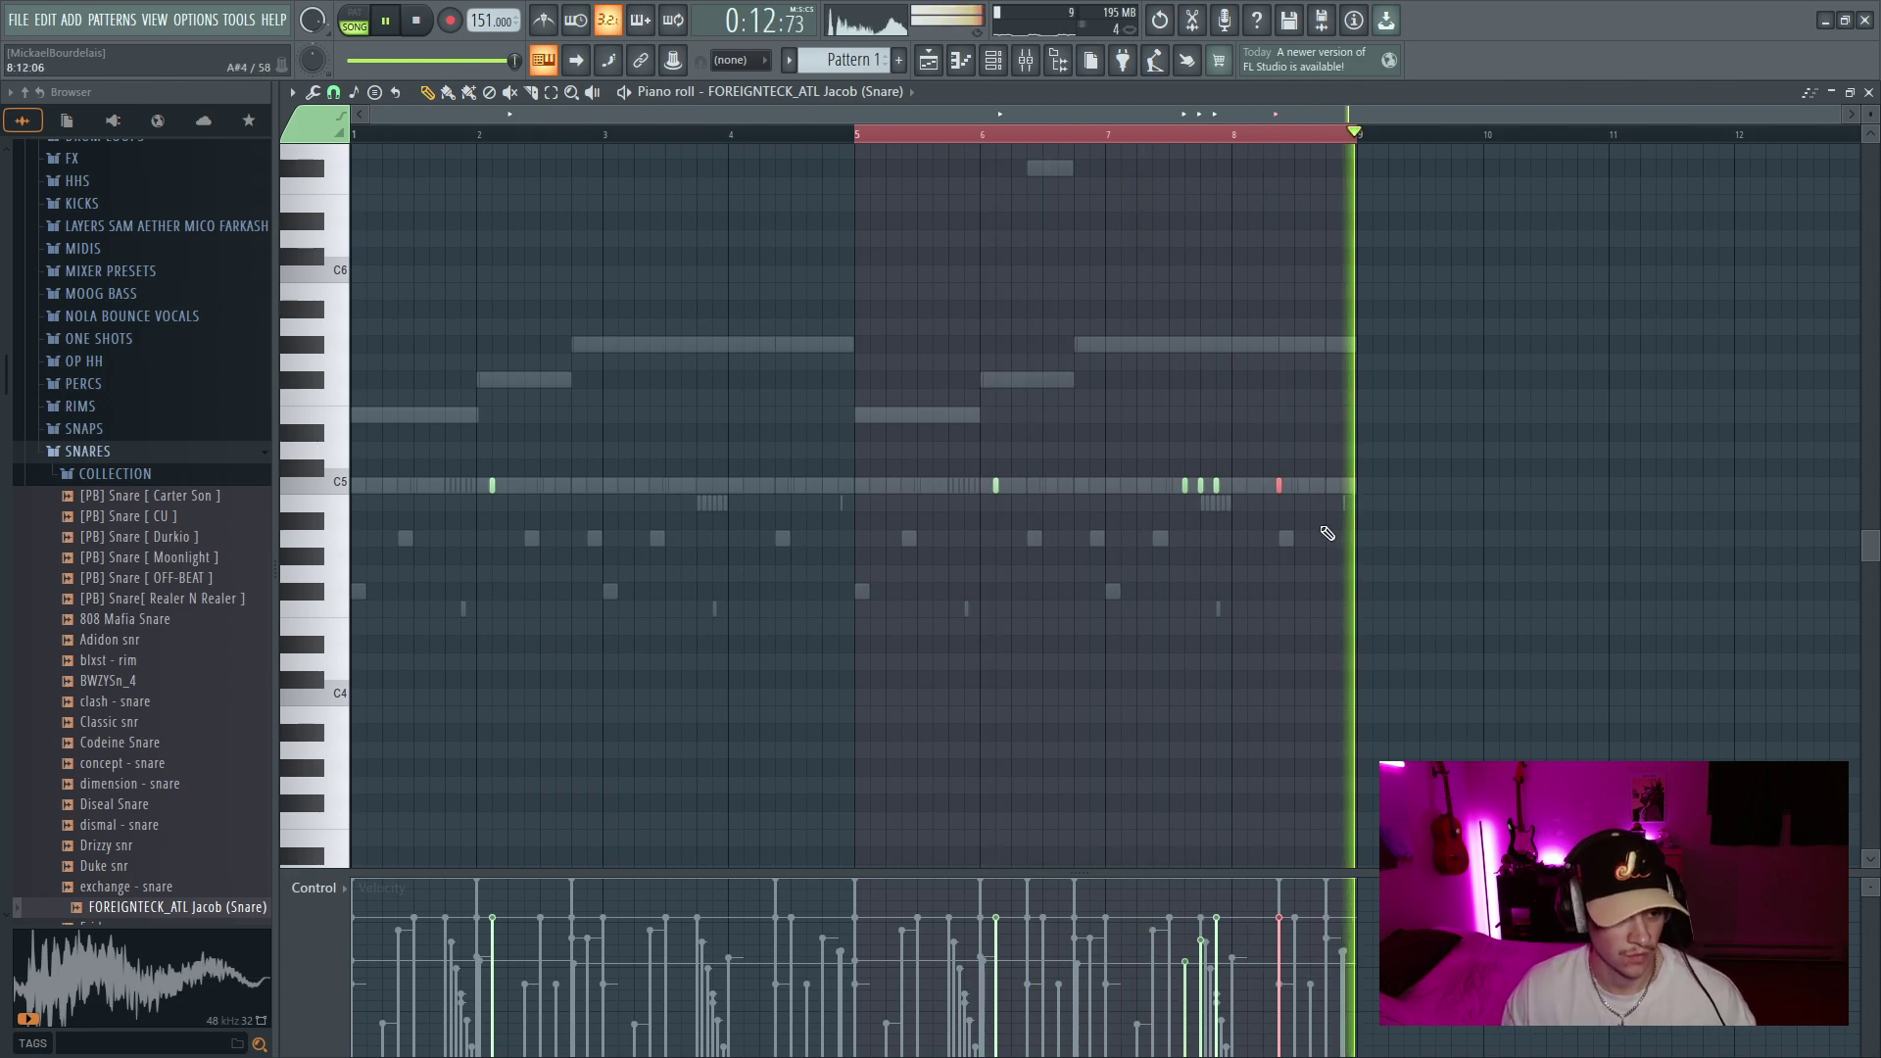
left_click_drag(1277, 485, 1261, 485)
left_click(1115, 139)
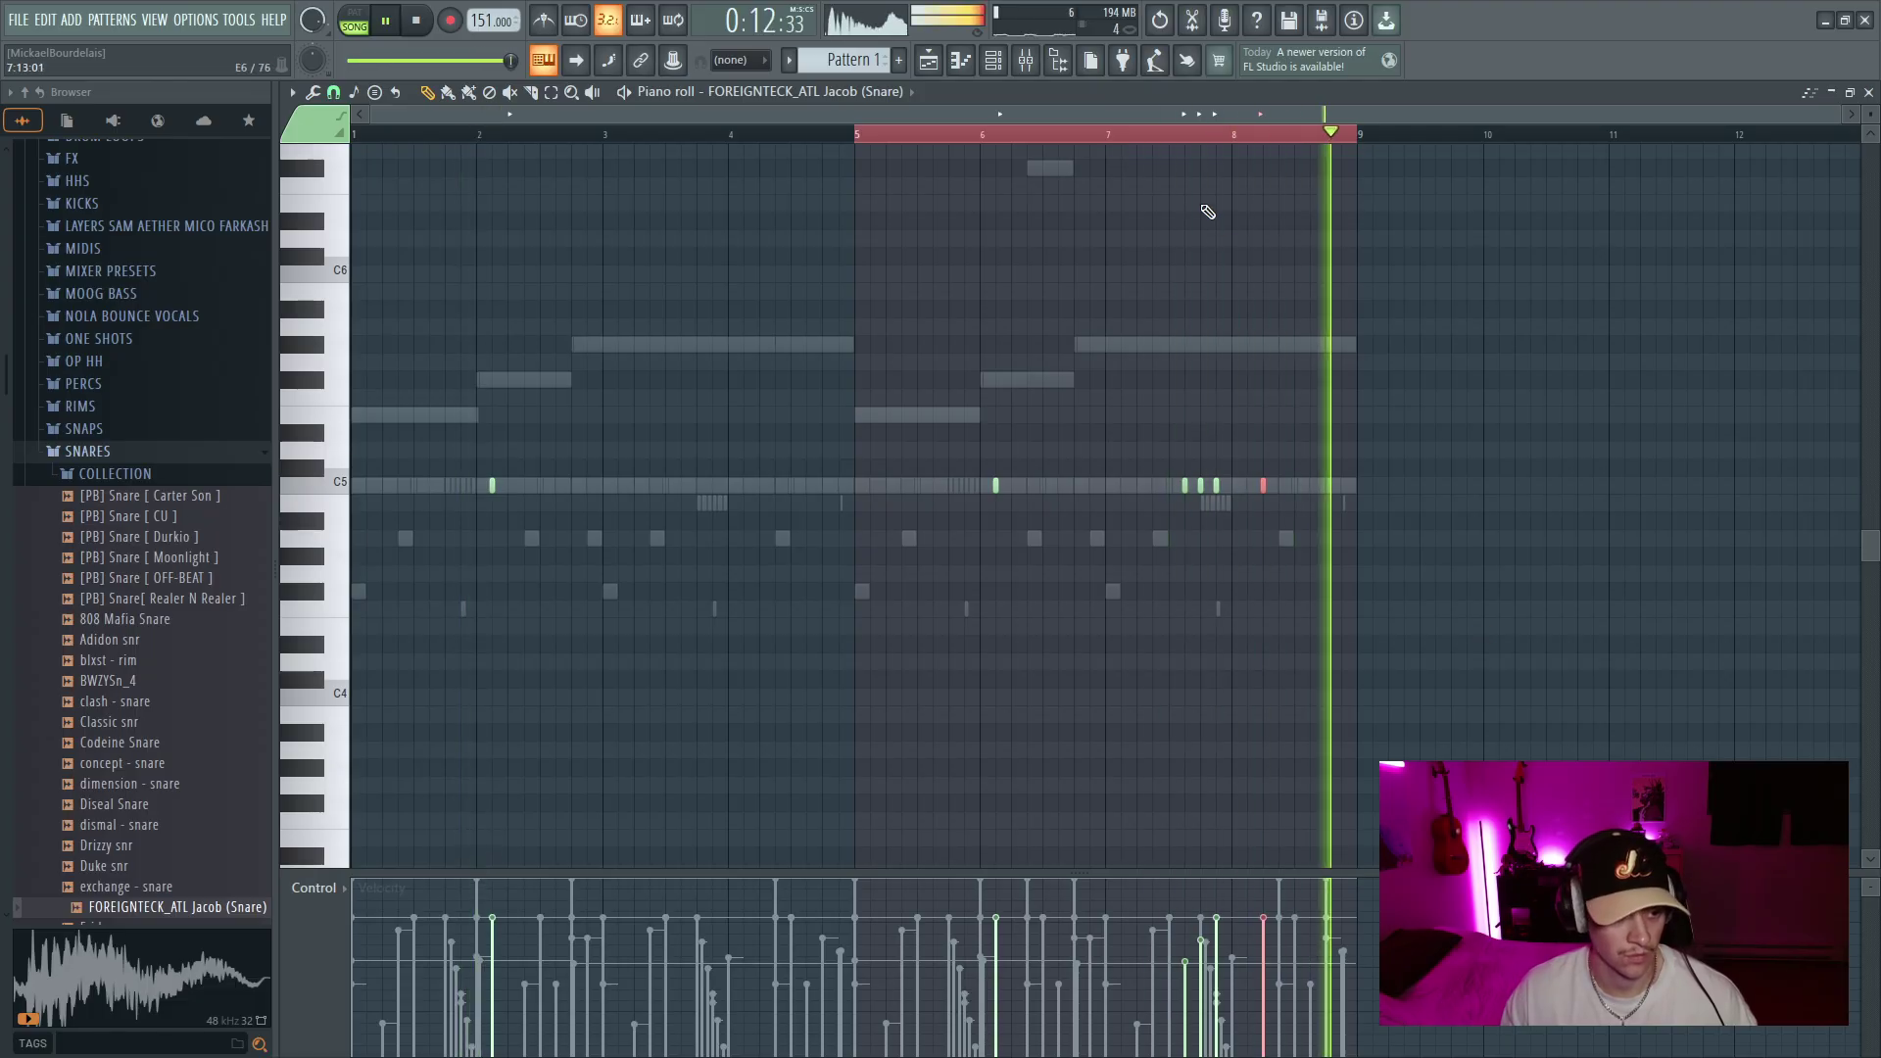
key("space")
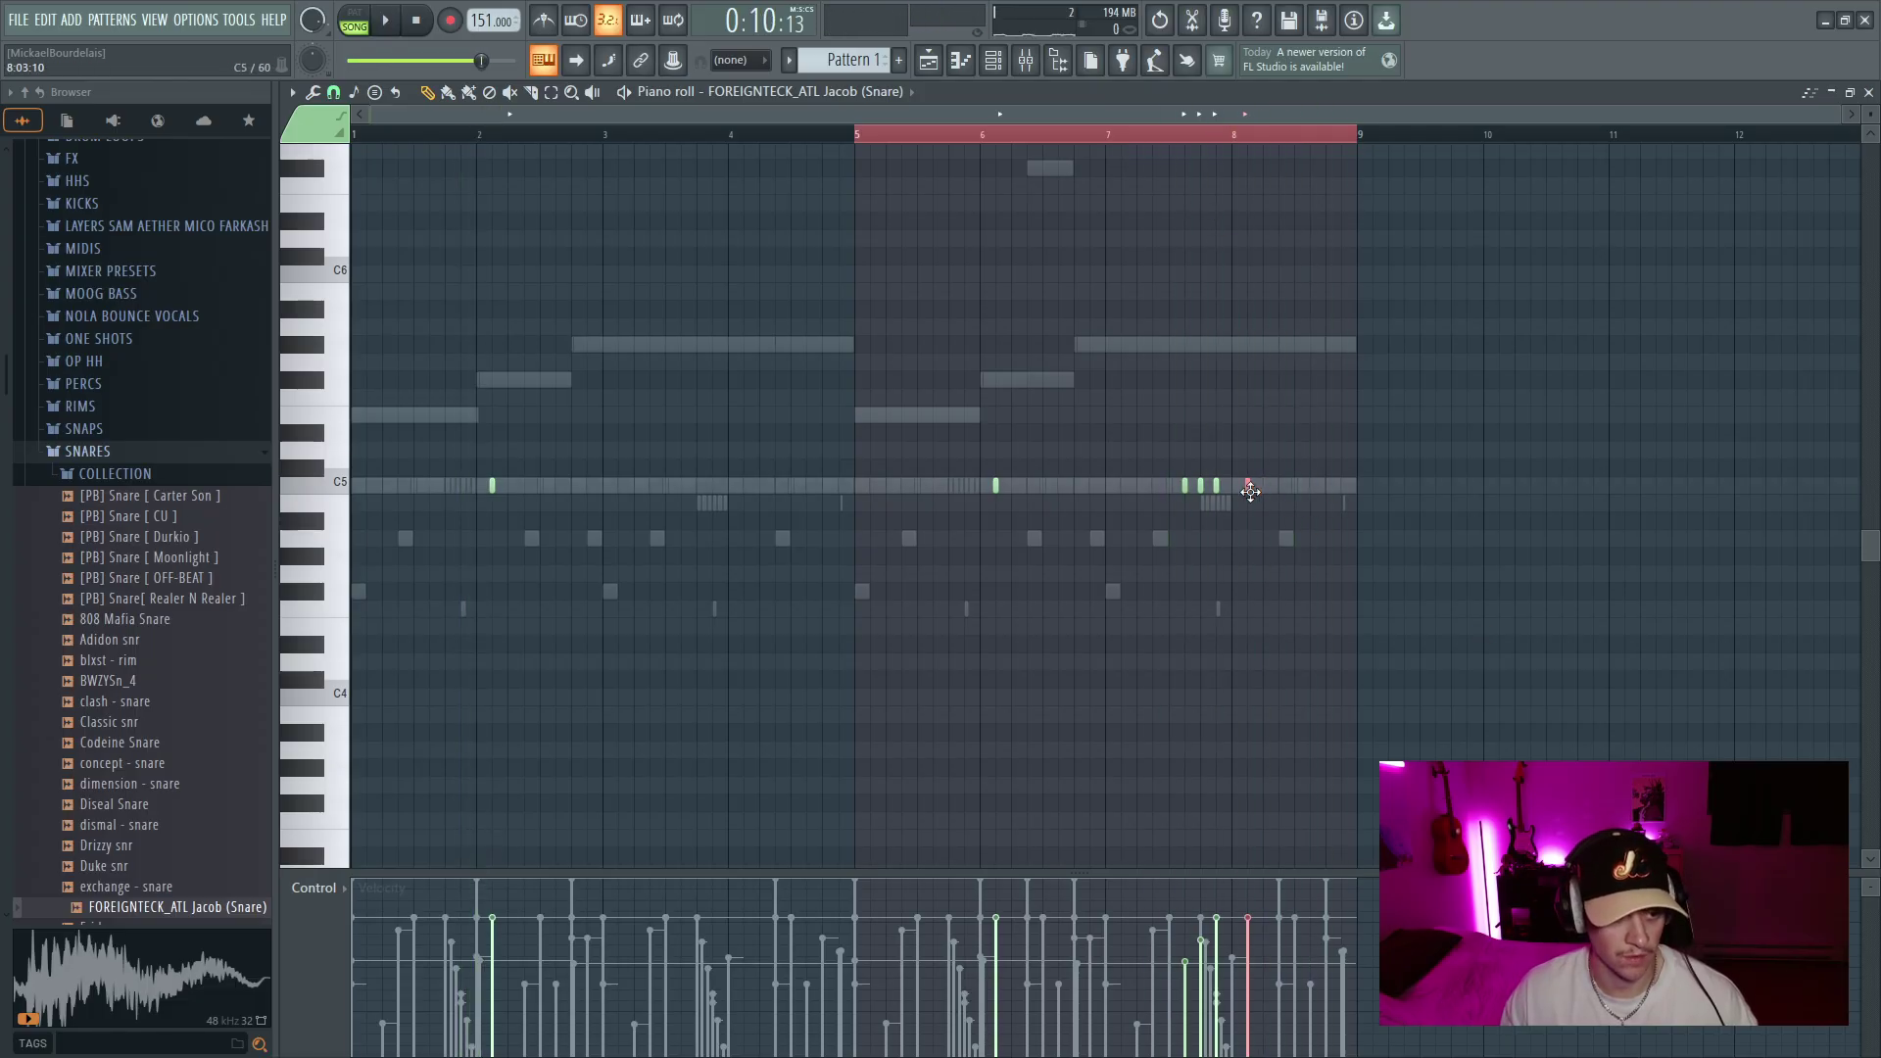
key("space")
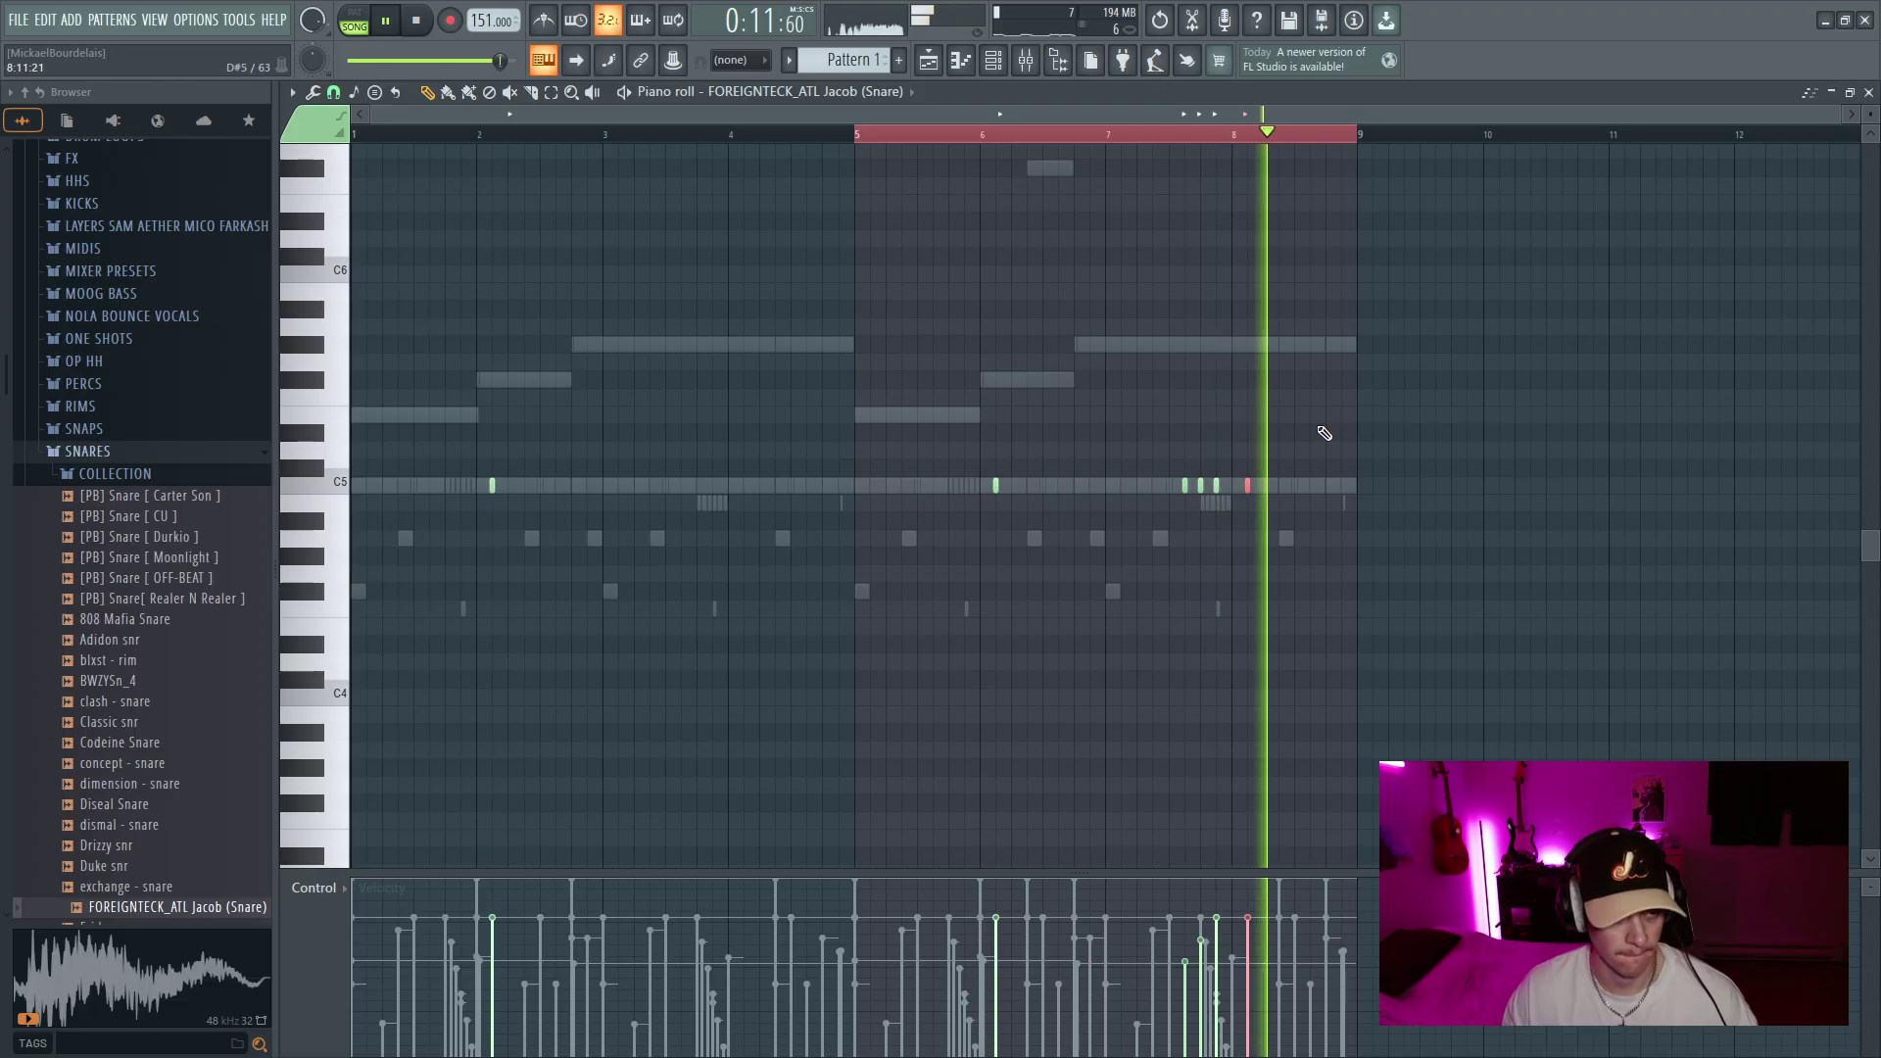
key("space")
Audition samples in the drum kit's RIMS folder and add bleu rims (2) to the channel rack
left_click(981, 66)
left_click(103, 453)
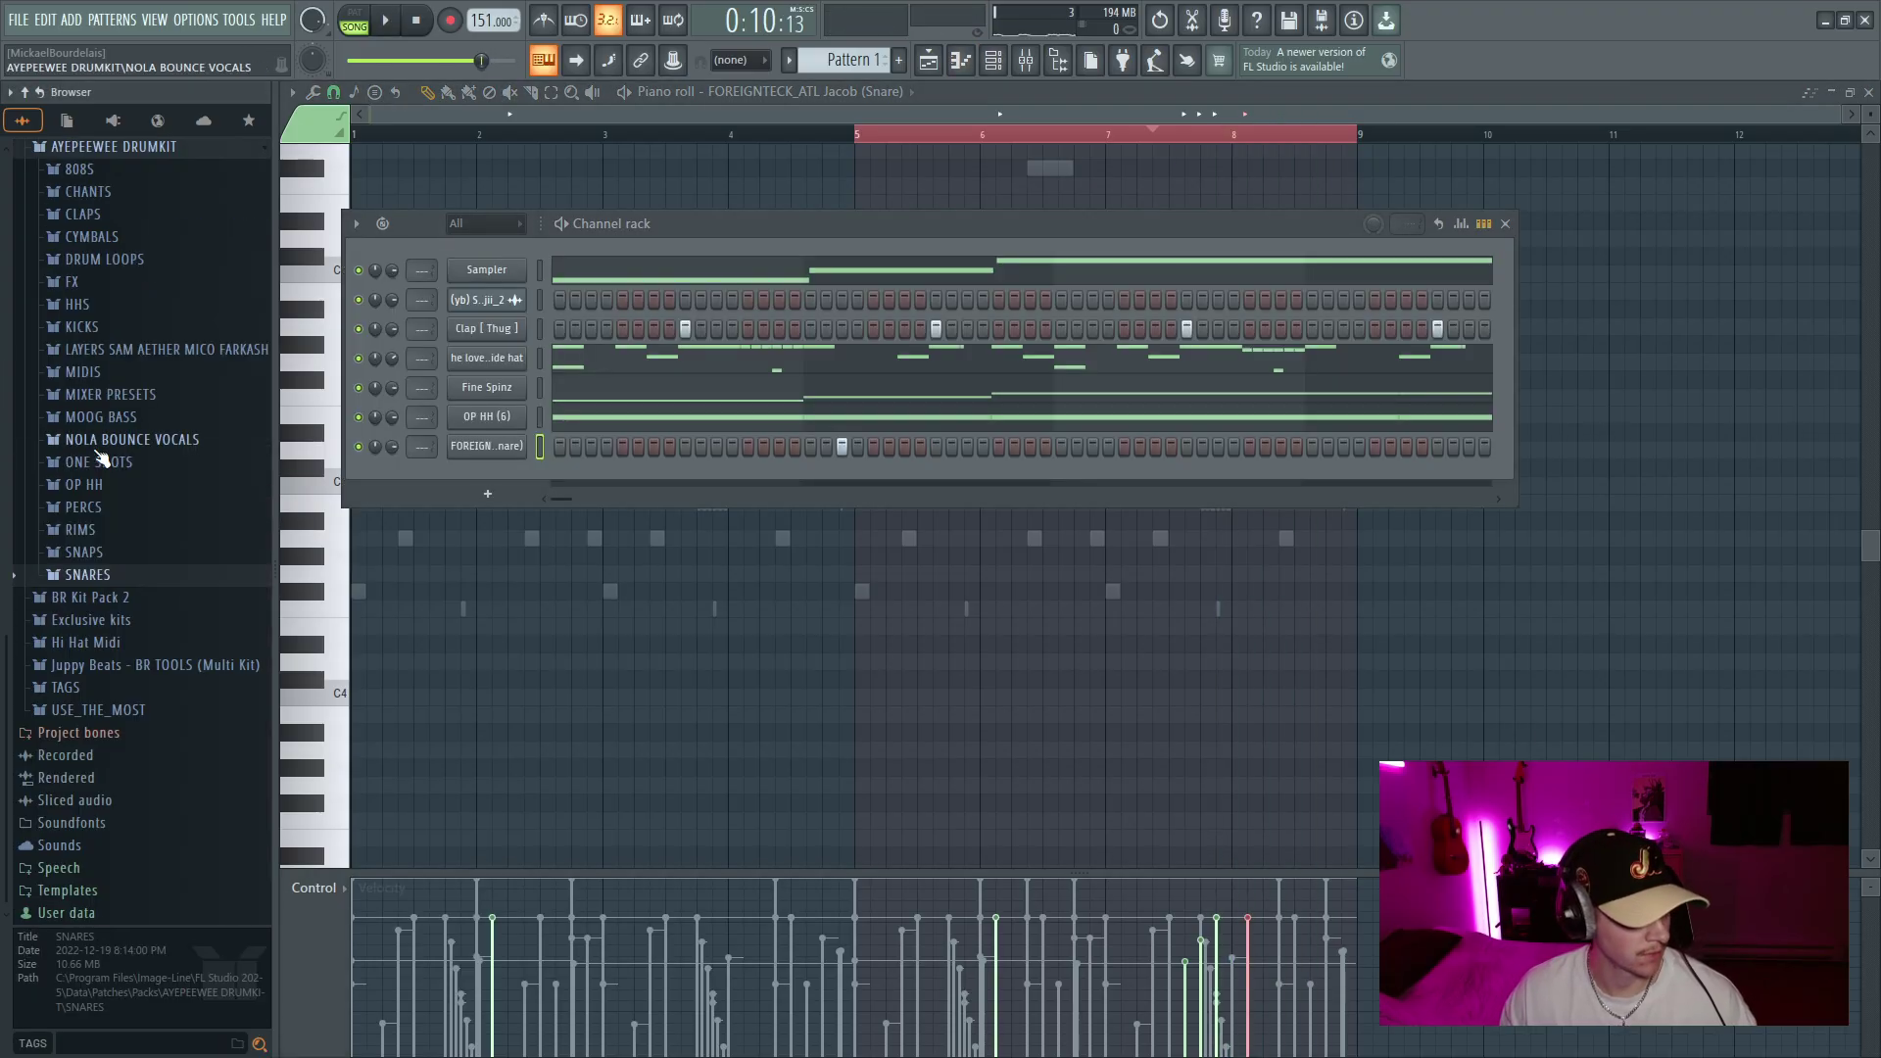
left_click(137, 550)
left_click(129, 531)
left_click(174, 716)
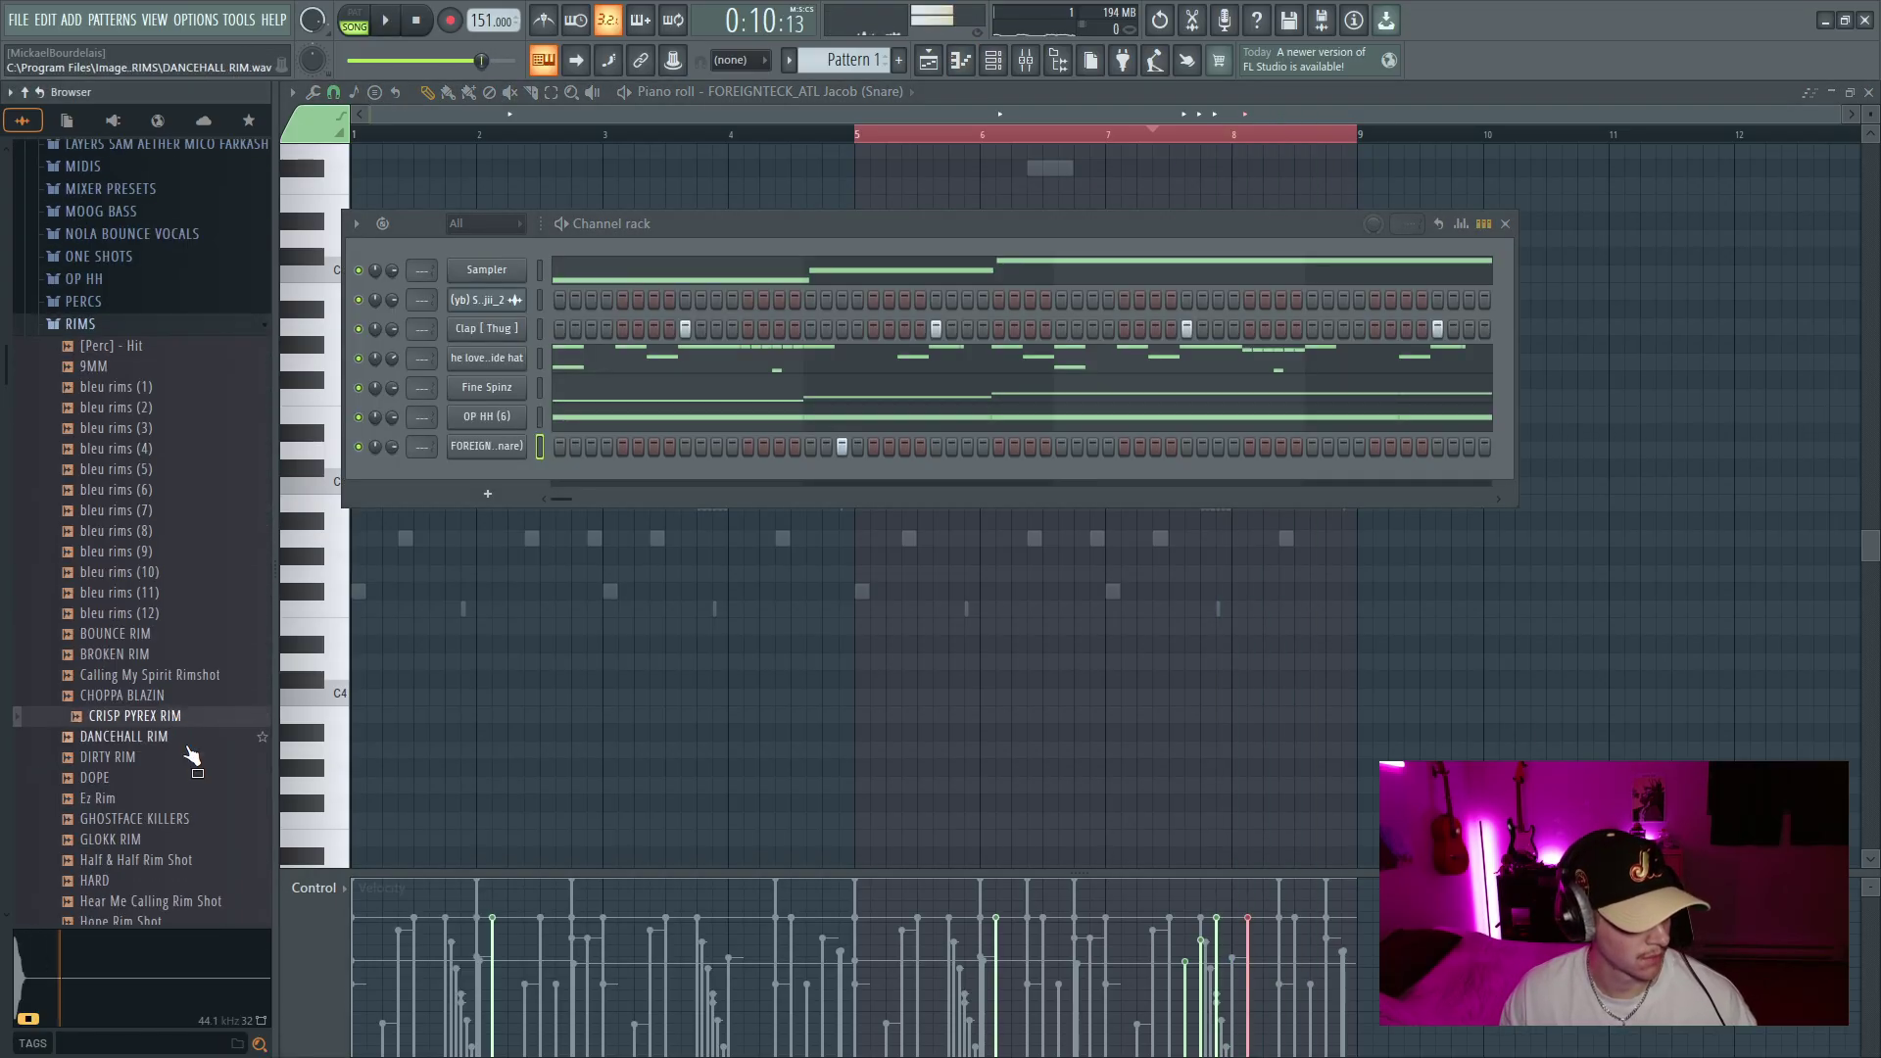
left_click(187, 758)
left_click(197, 820)
left_click(190, 758)
left_click(174, 592)
left_click(169, 474)
left_click(156, 433)
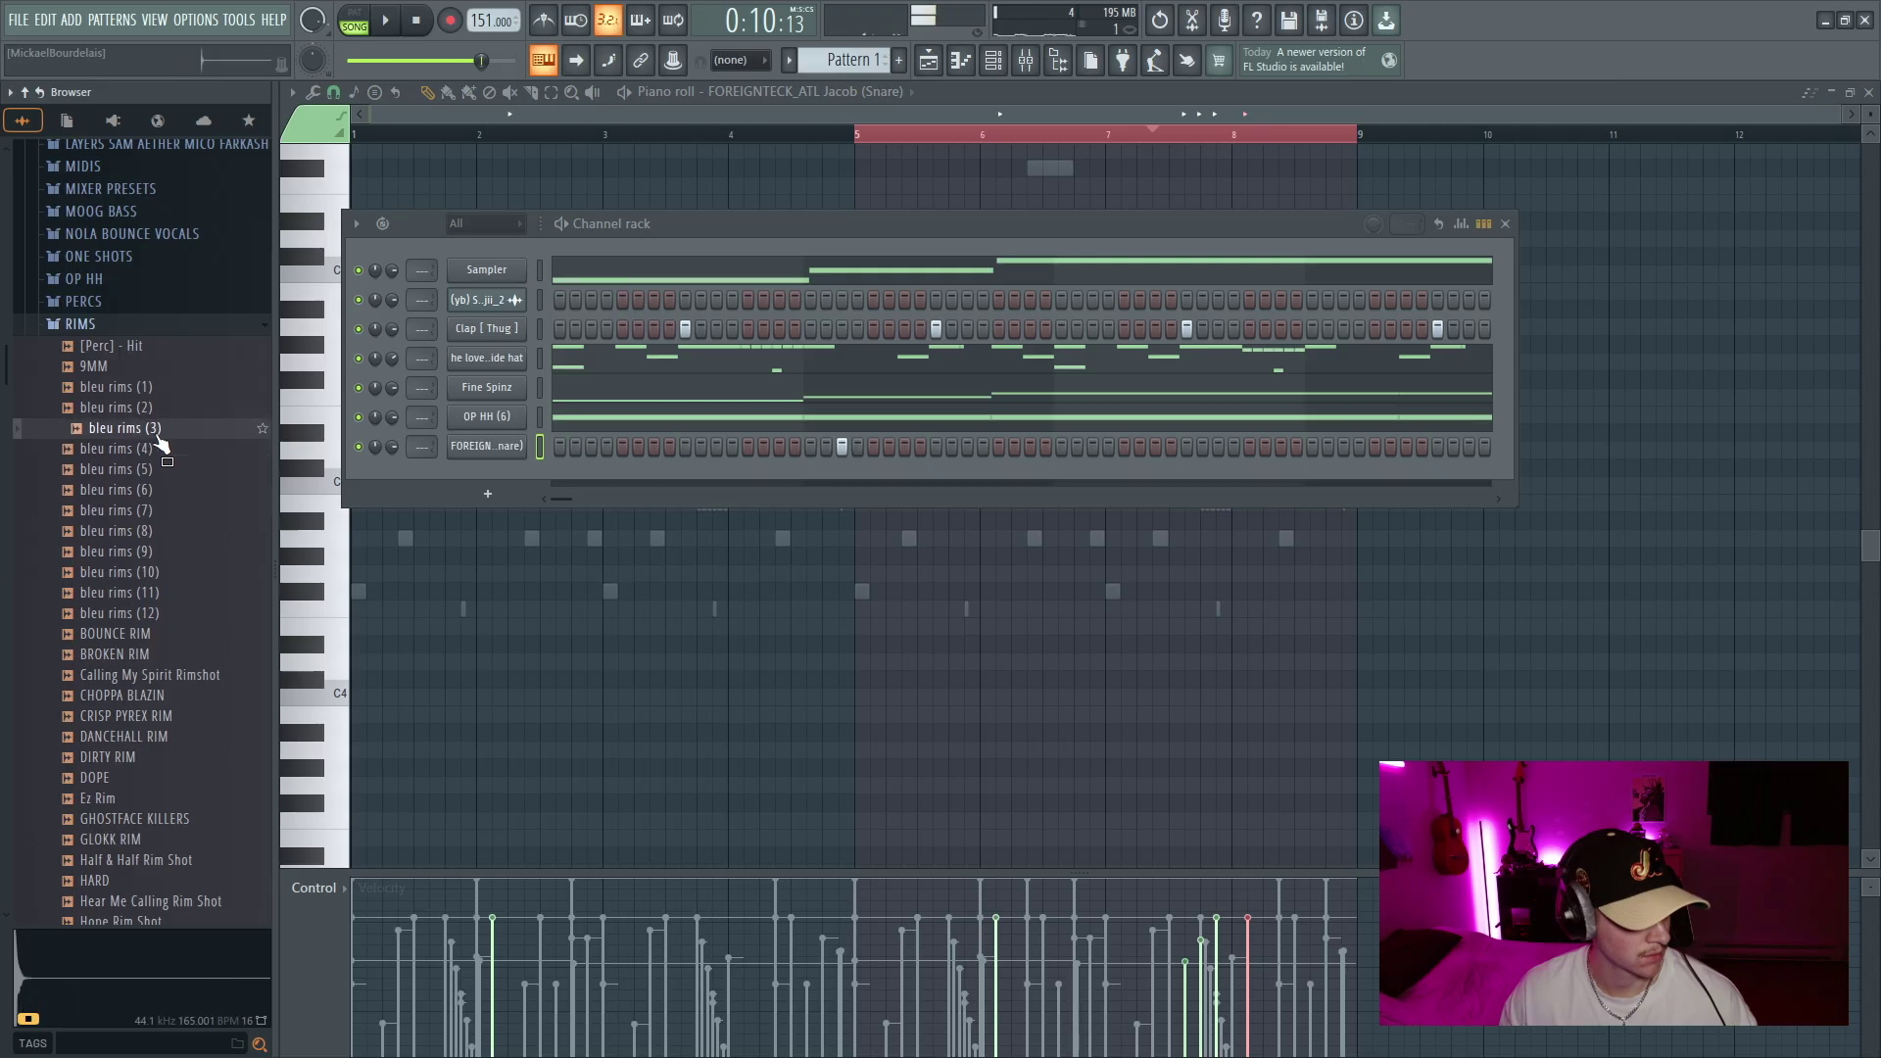
left_click(160, 420)
left_click(156, 408)
left_click_drag(412, 472, 413, 473)
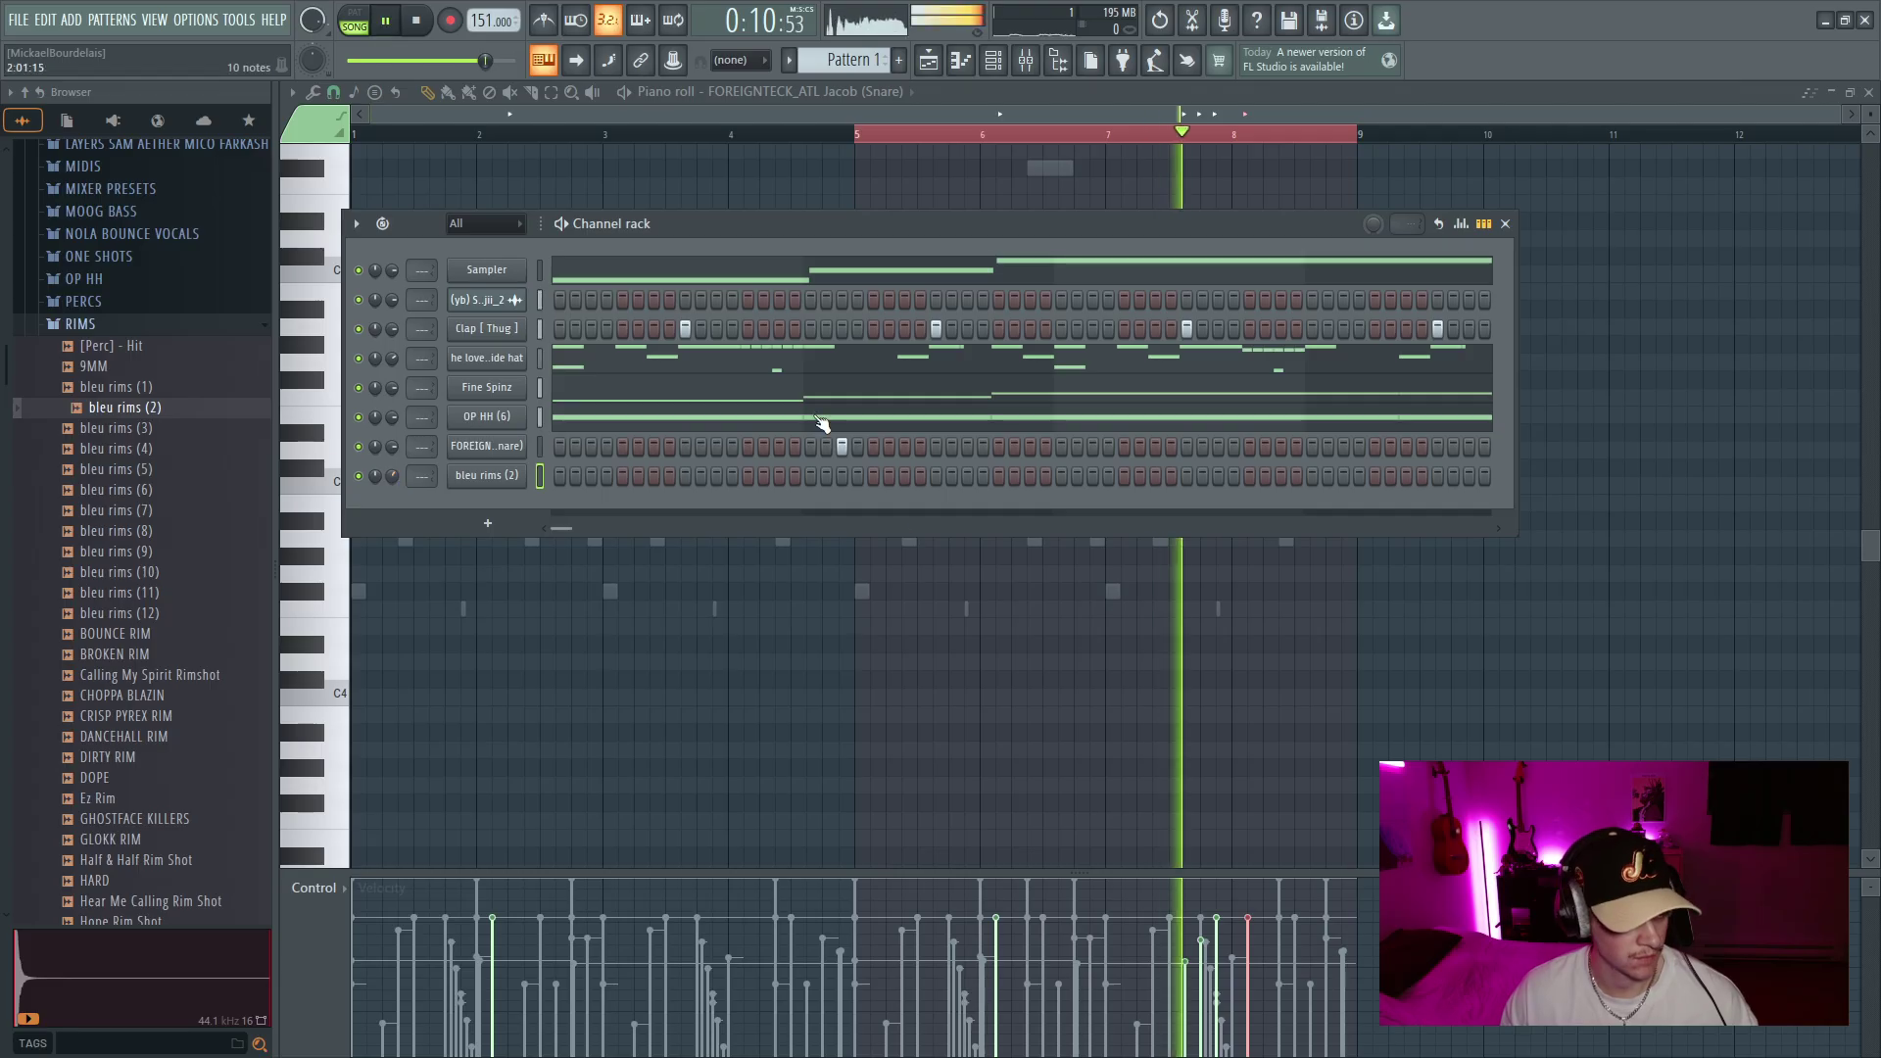
Clear the time selection over bars 5 to 8 and play the pattern from its start
left_click(588, 137)
key("space")
key("F6")
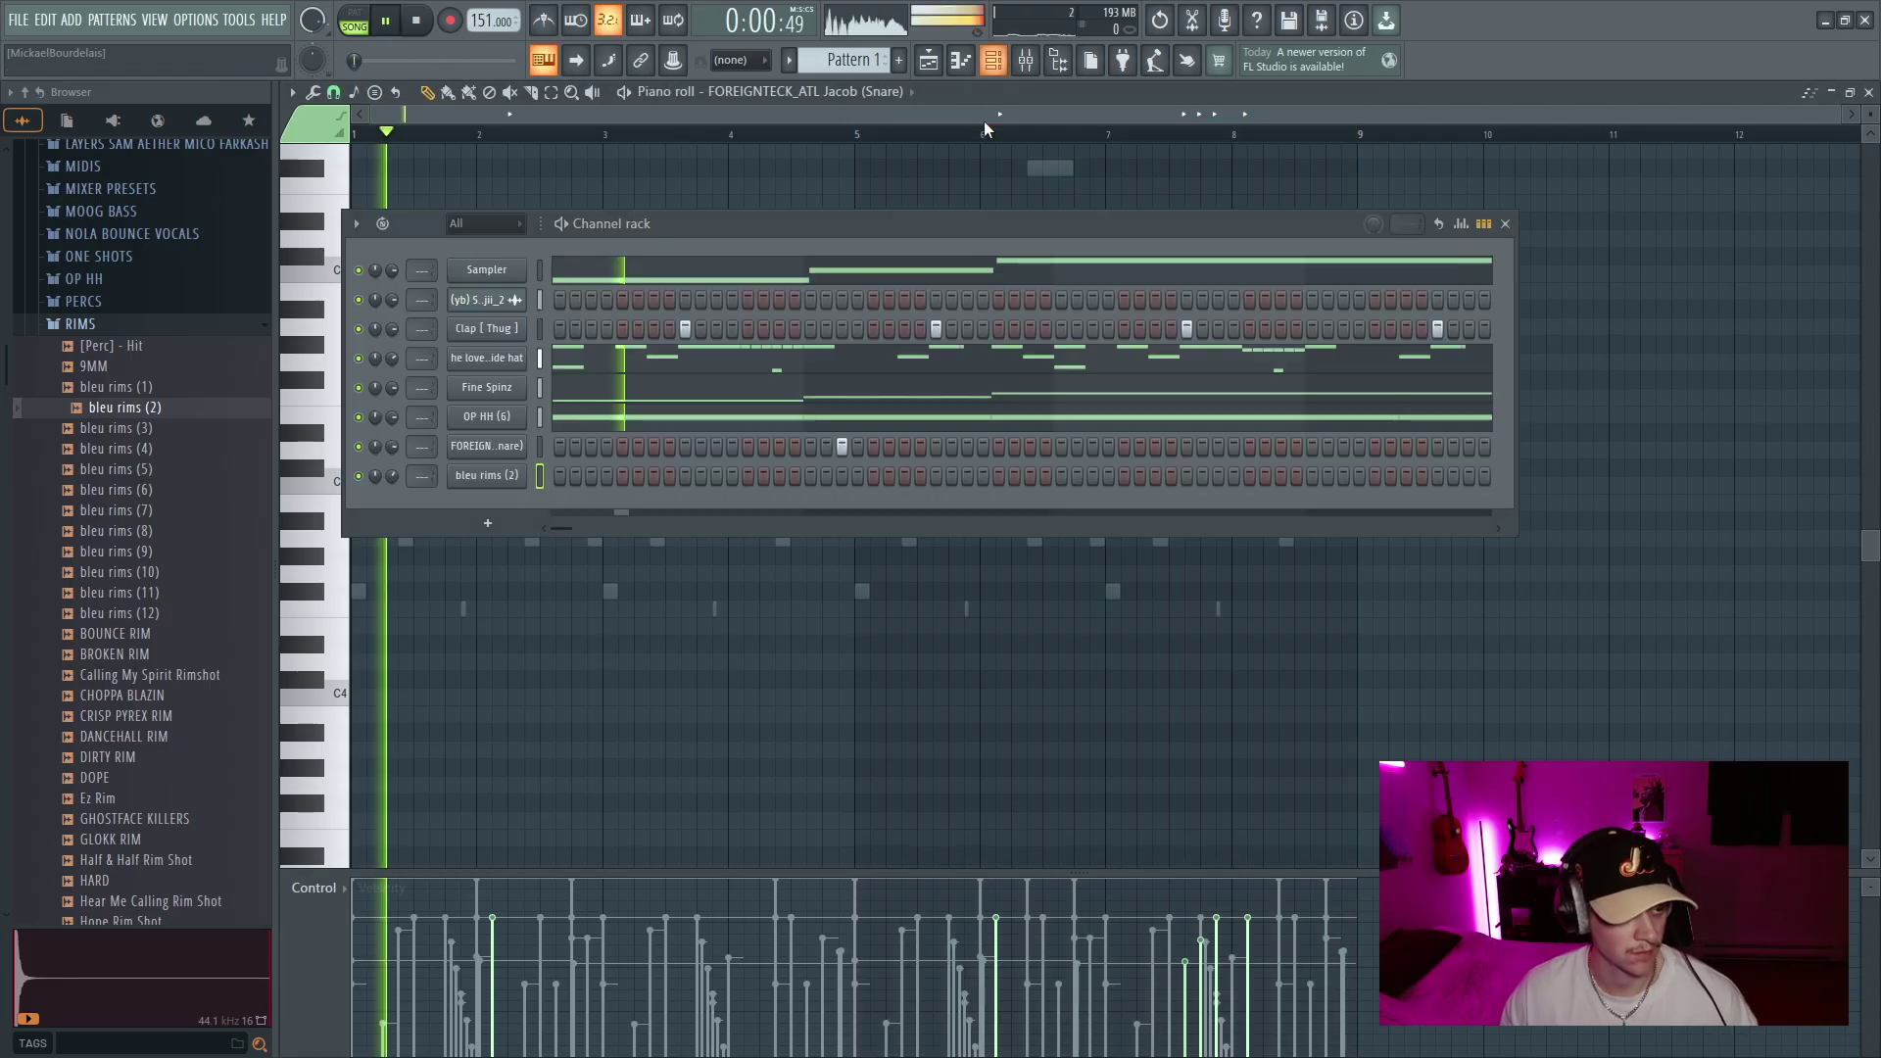
Add a bleu rims (2) hit early in bar 3 and repeat it in bar 7, auditioning the beat
left_click(1092, 476)
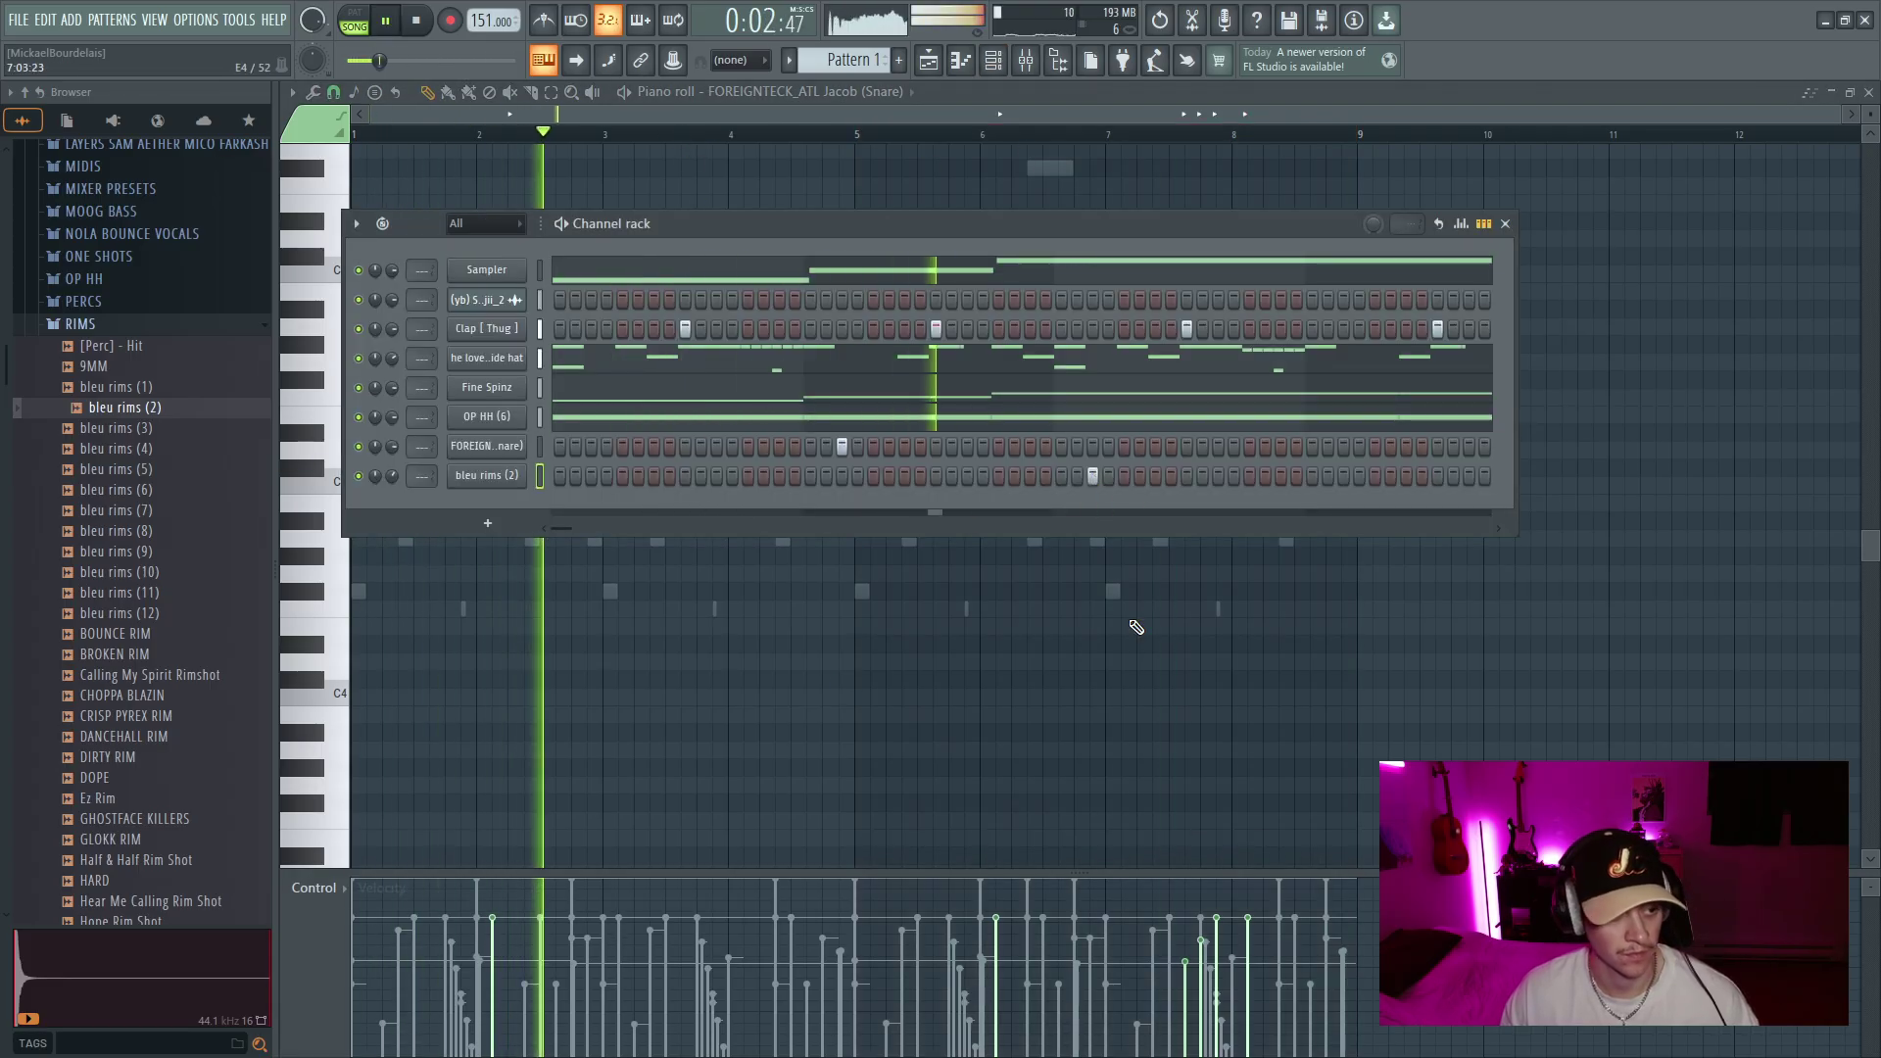
right_click(519, 480)
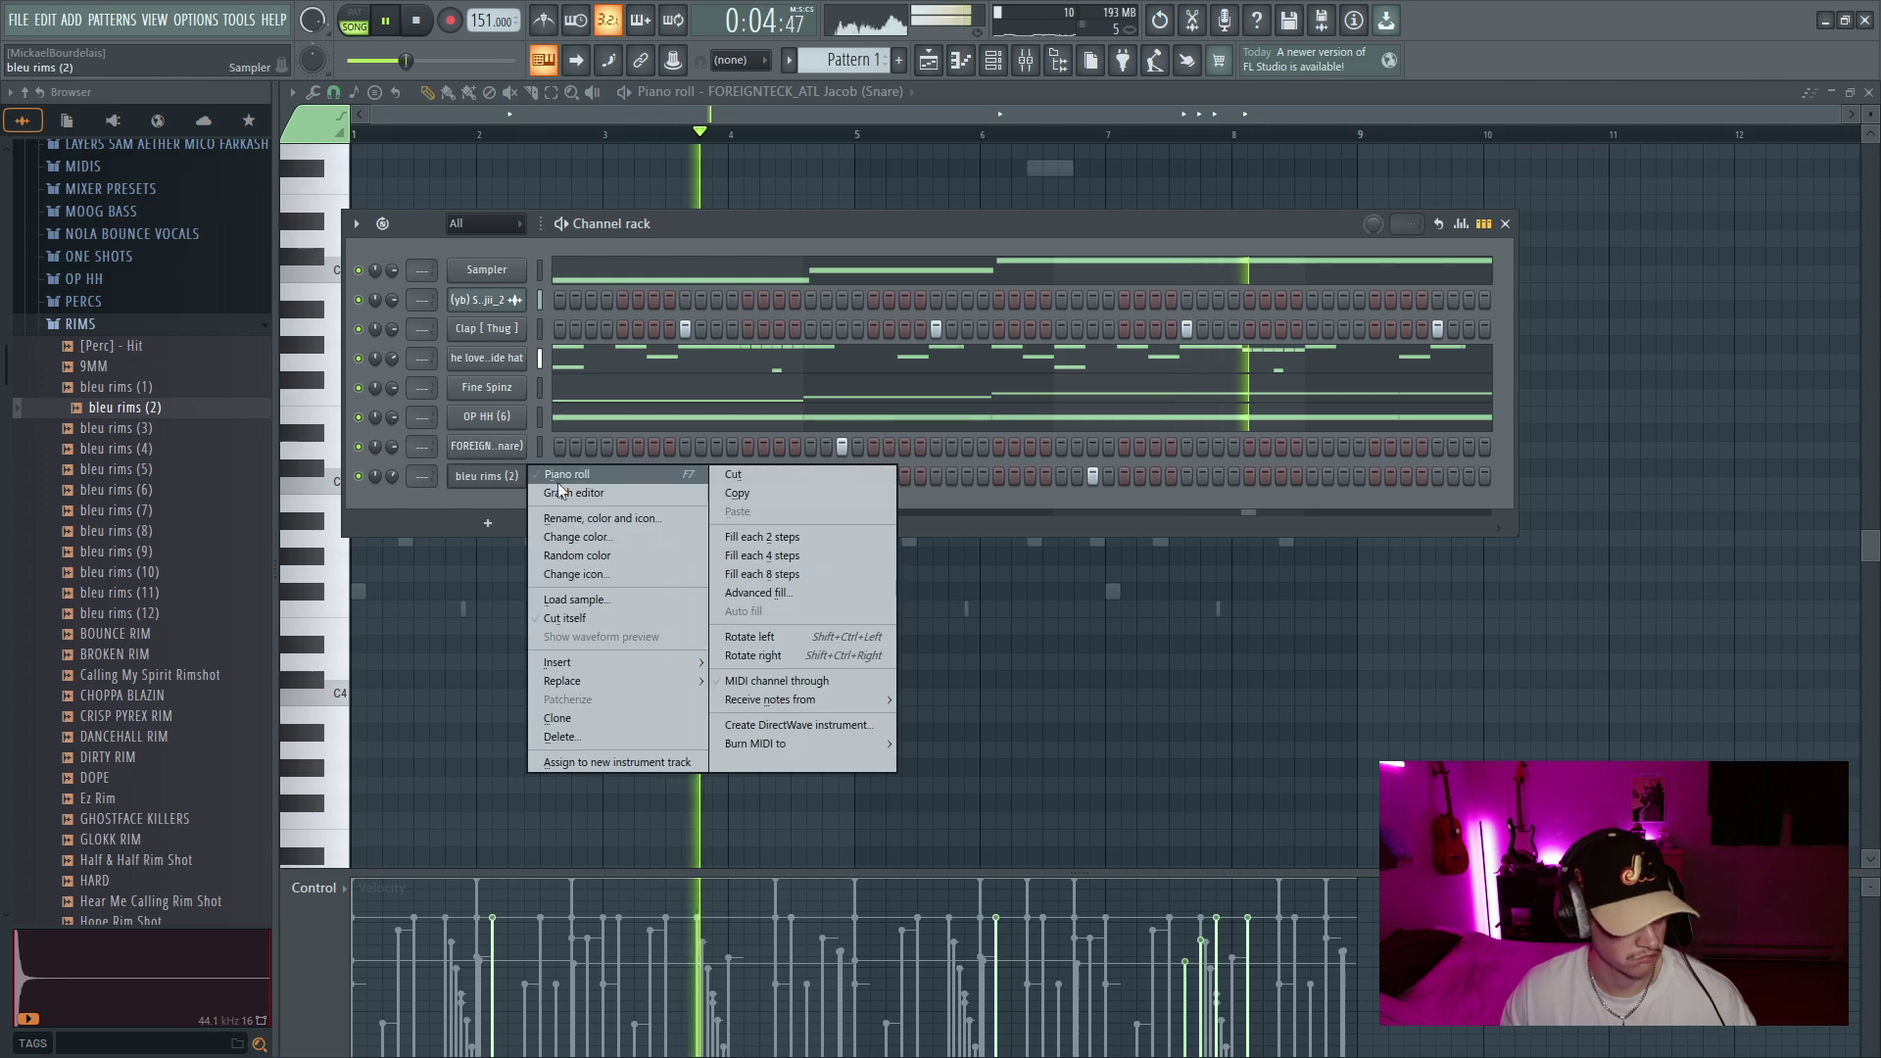
left_click(588, 484)
left_click_drag(858, 134, 1357, 134)
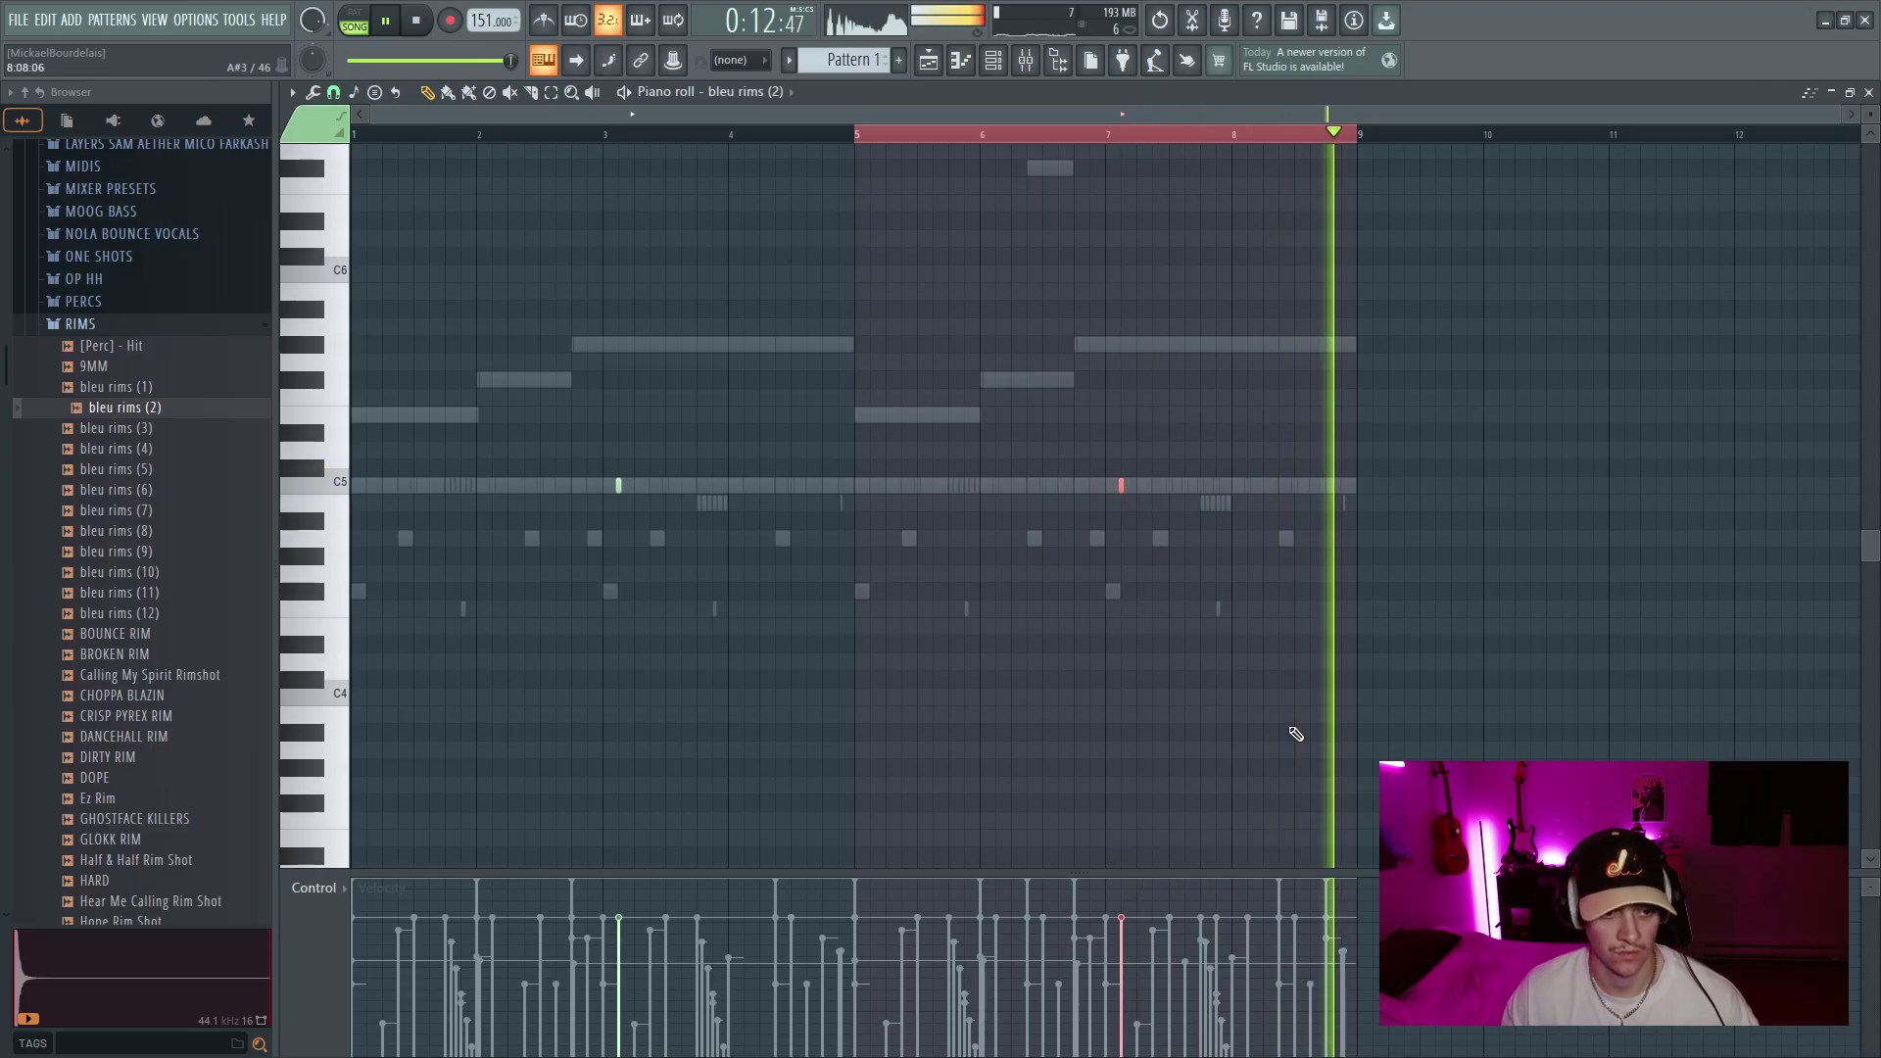
key("space")
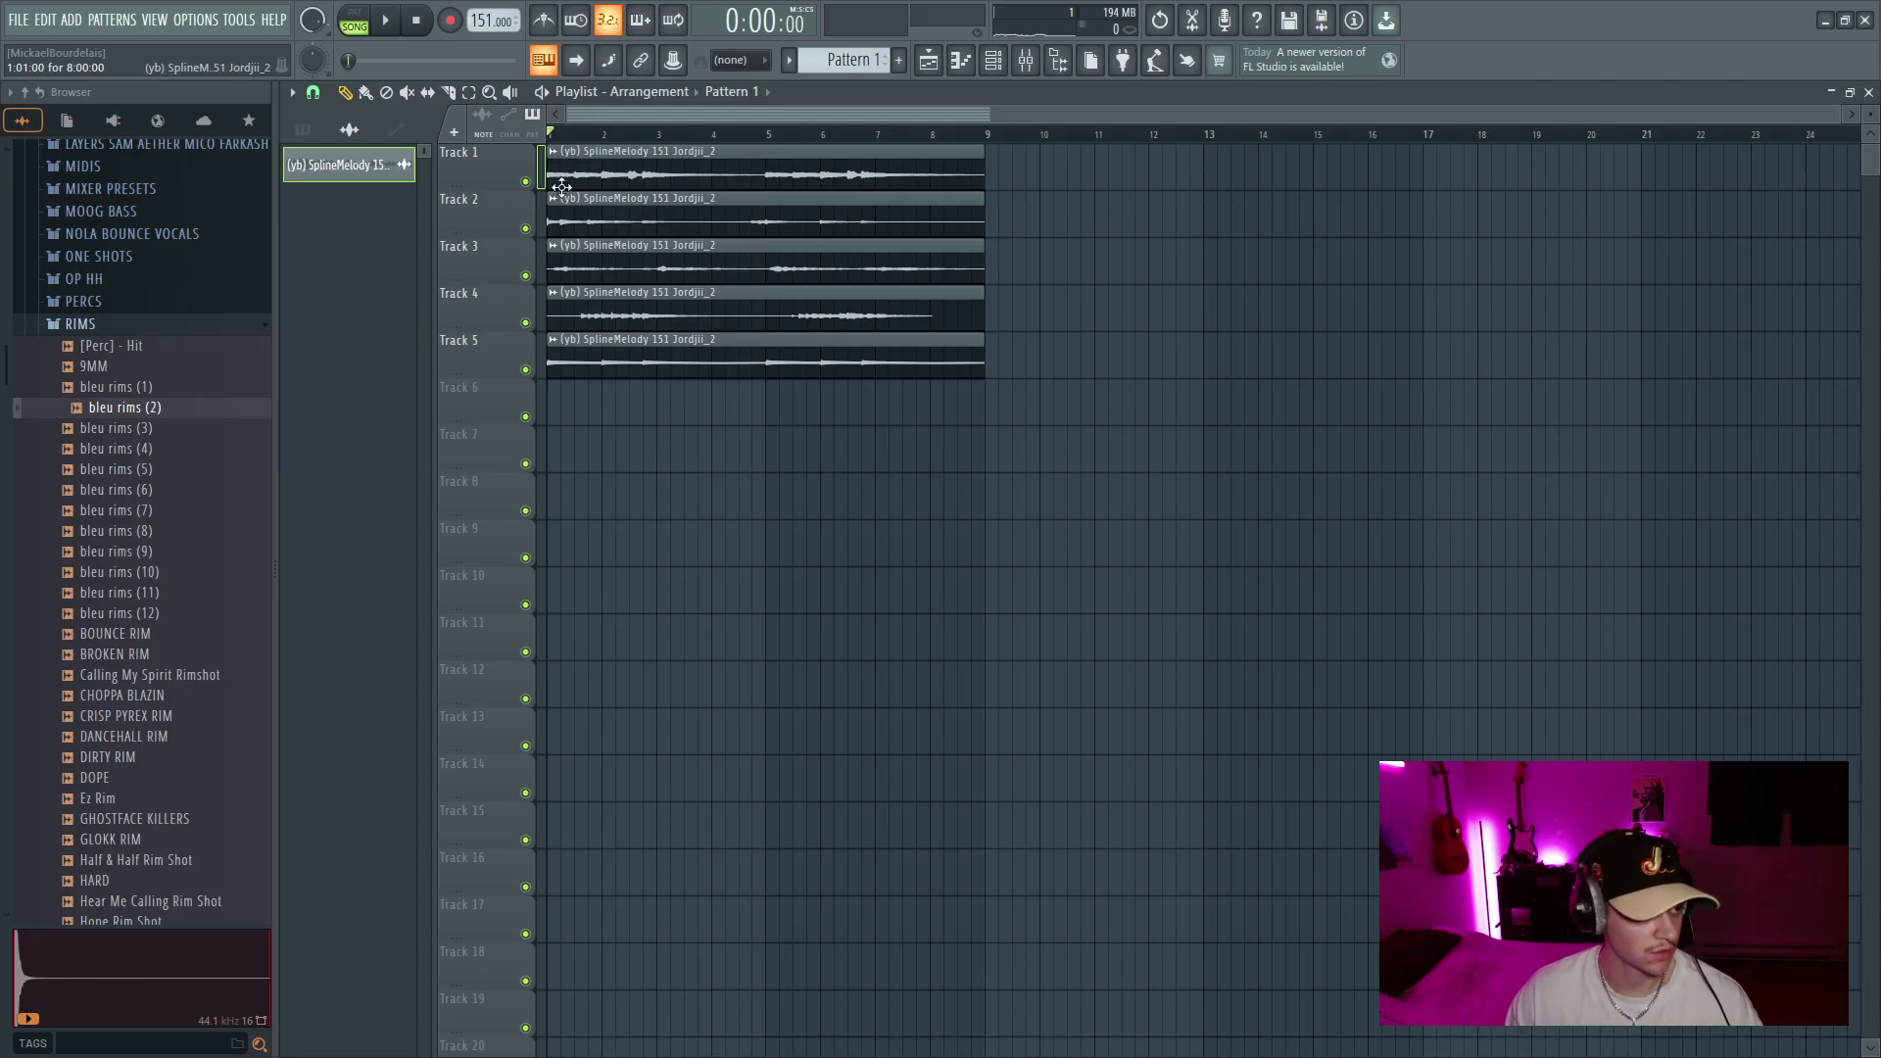
Make the melody clips on tracks 2, 3, 4 and 5 unique
right_click(554, 203)
left_click(595, 402)
right_click(555, 247)
left_click(595, 448)
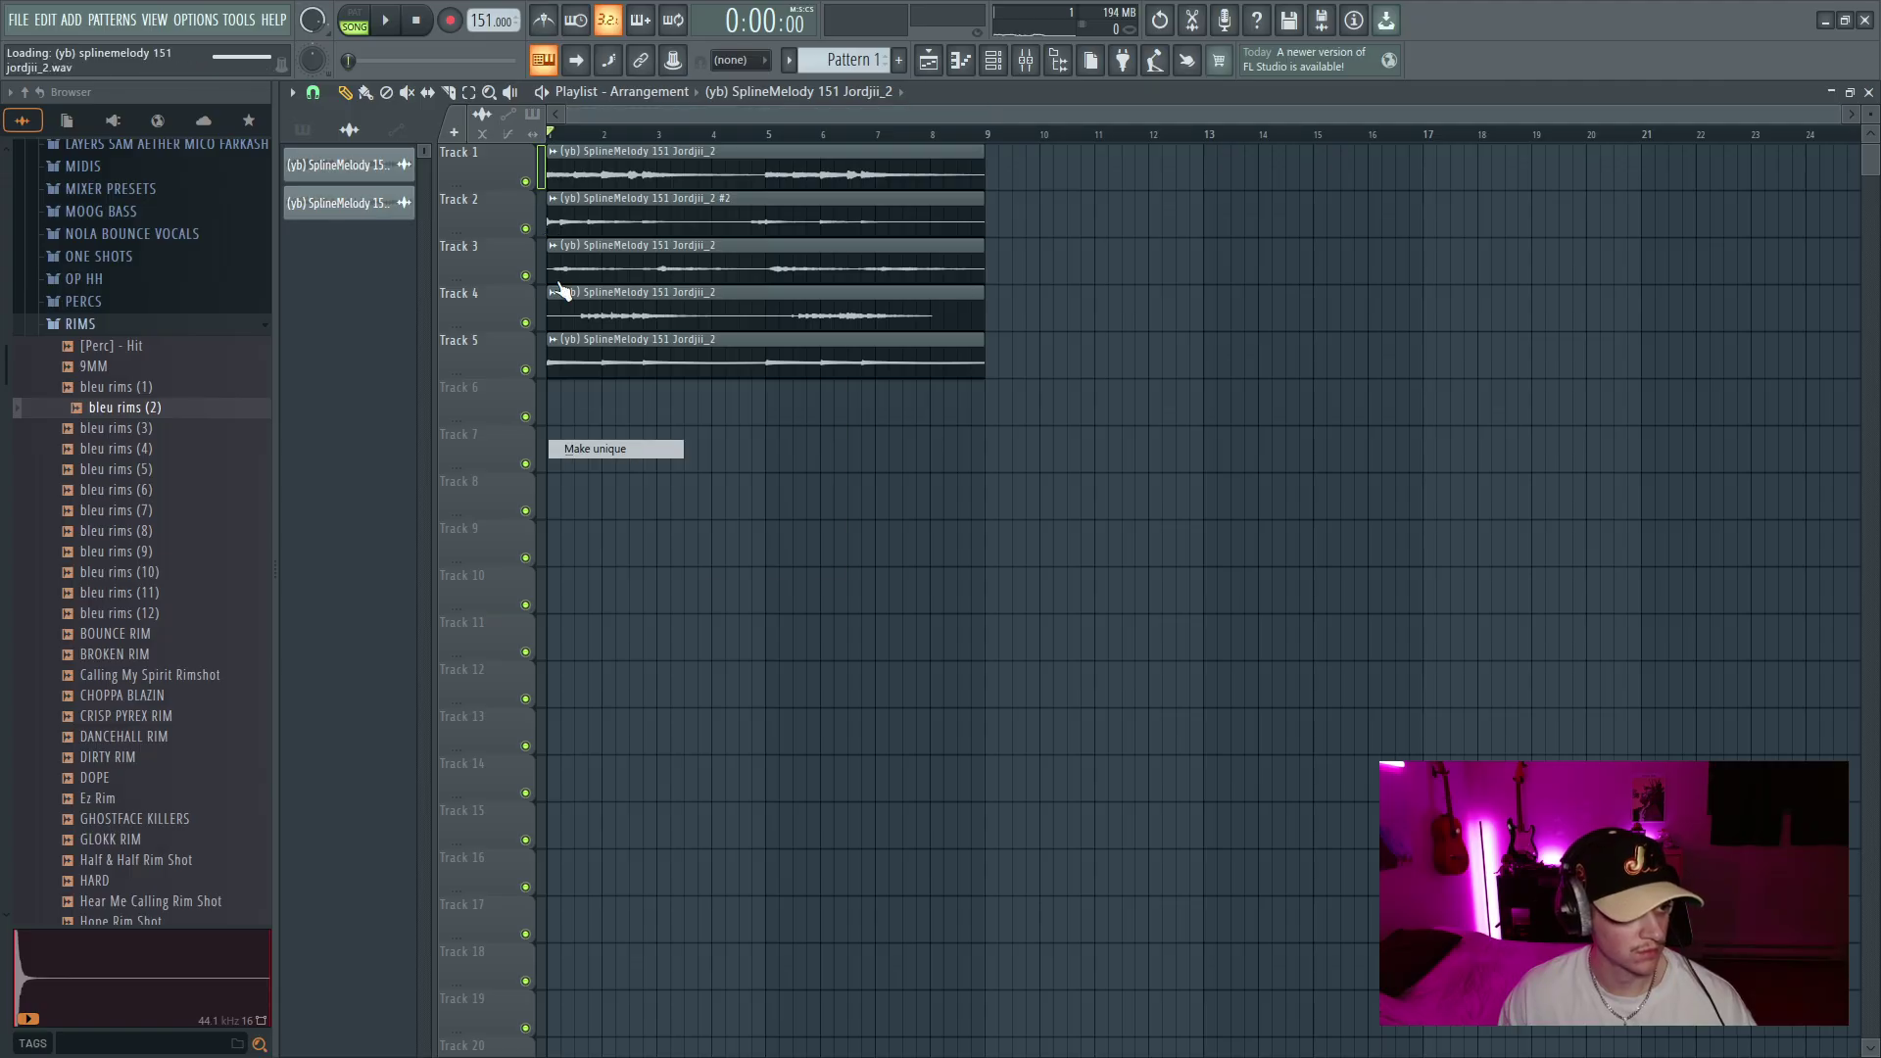
right_click(556, 298)
left_click(595, 496)
right_click(554, 341)
left_click(595, 543)
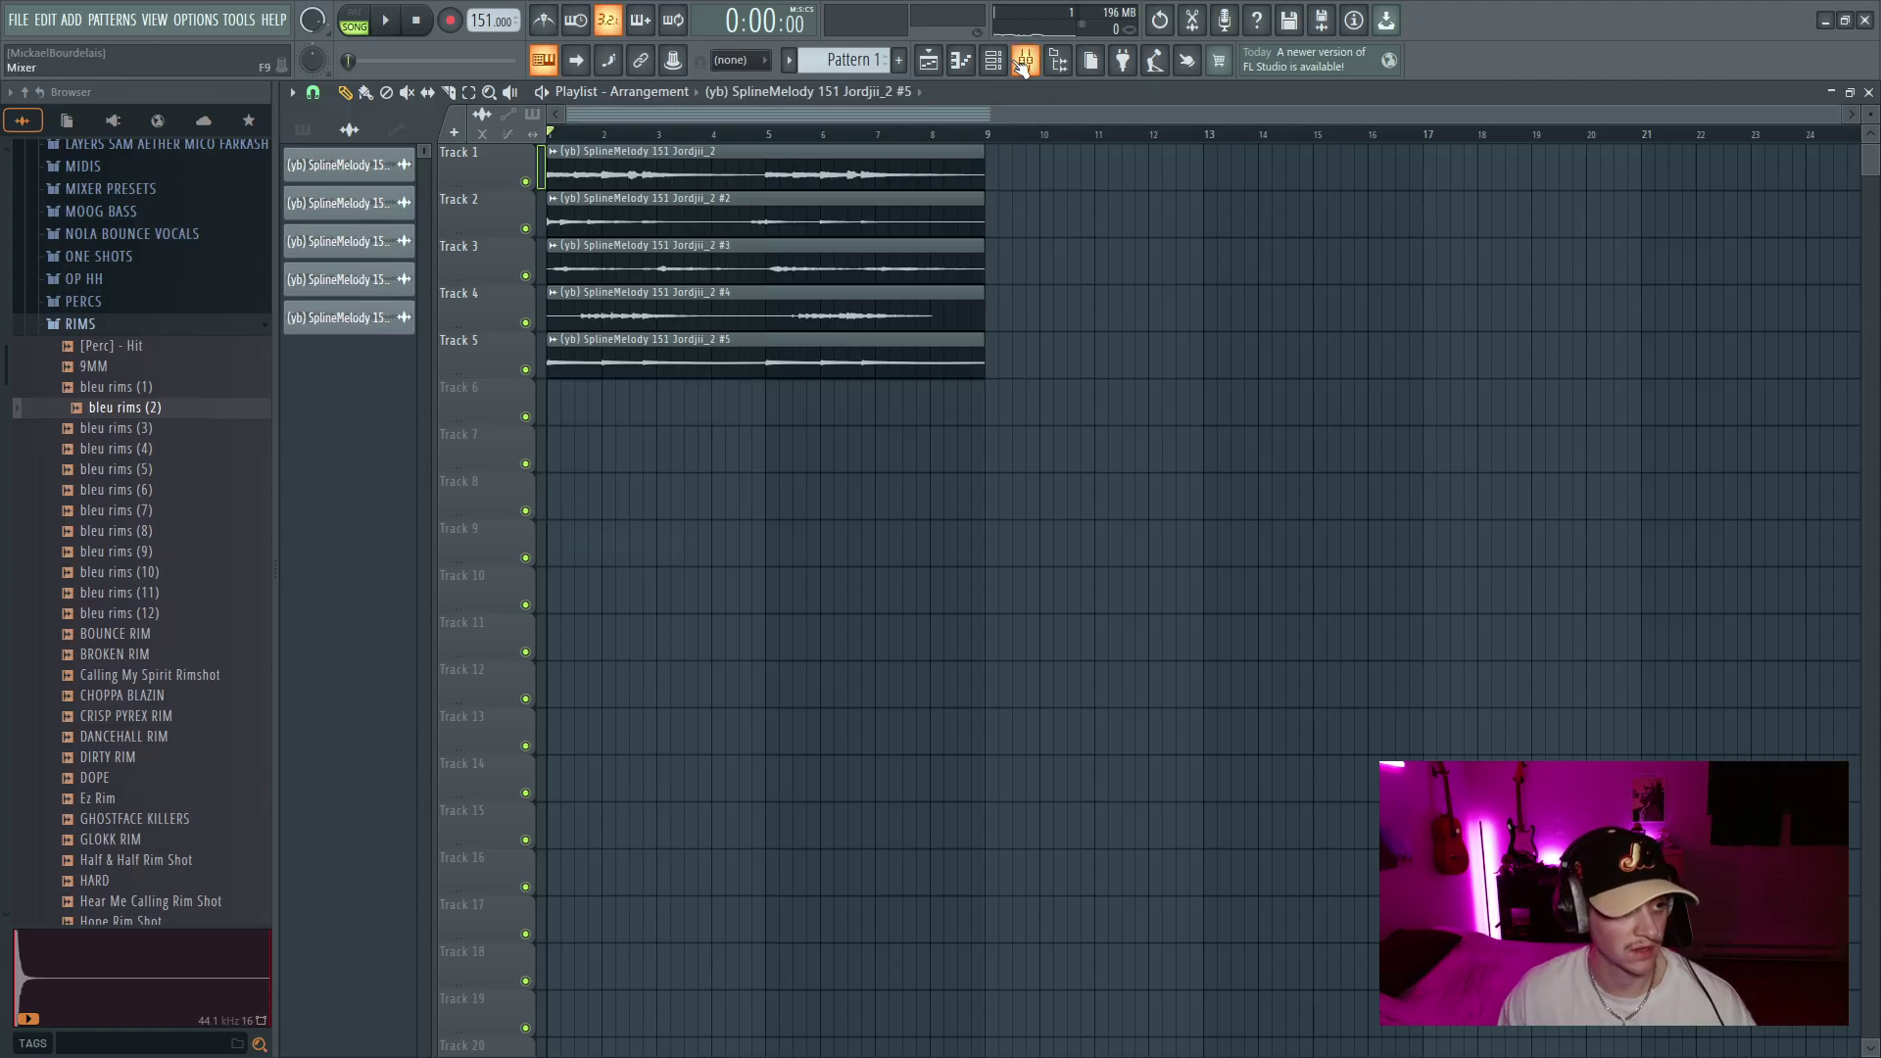
Route the five melody audio channels to mixer tracks 1 to 5
left_click(992, 59)
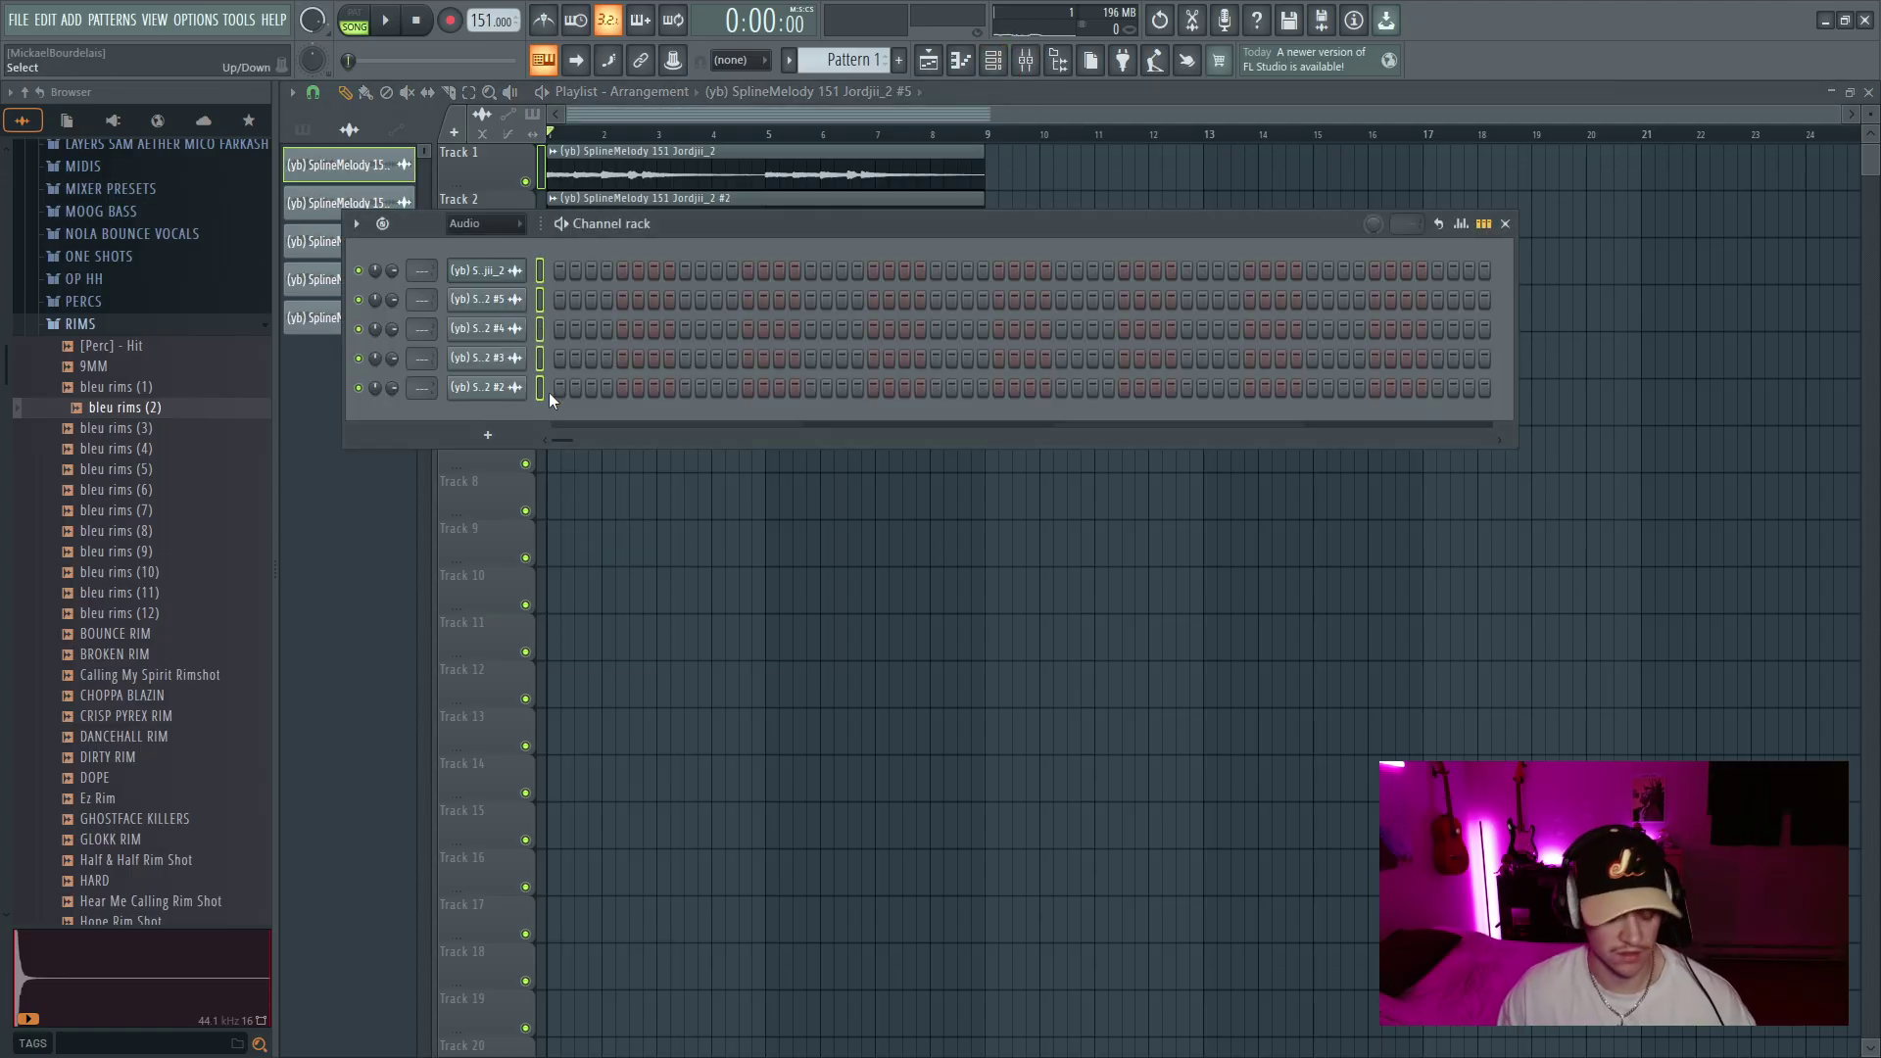
key("ctrl+l")
left_click(992, 59)
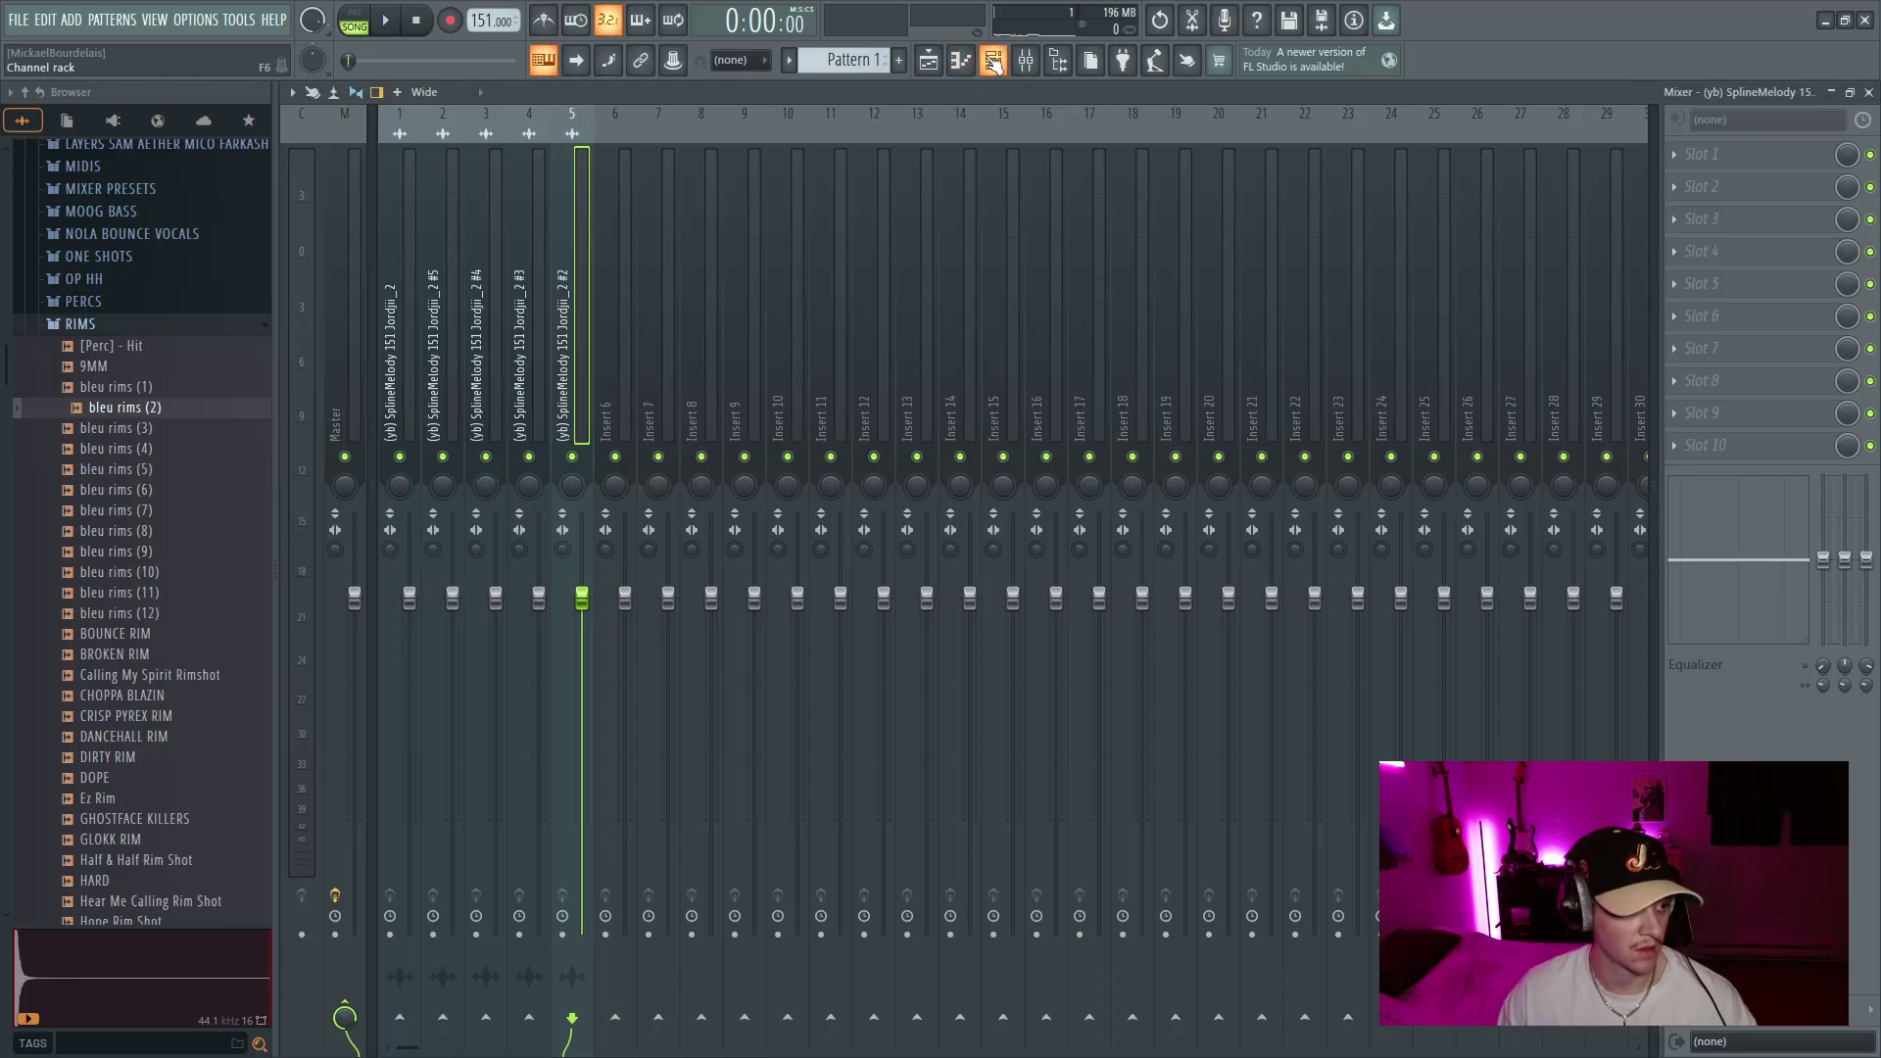
left_click(1026, 62)
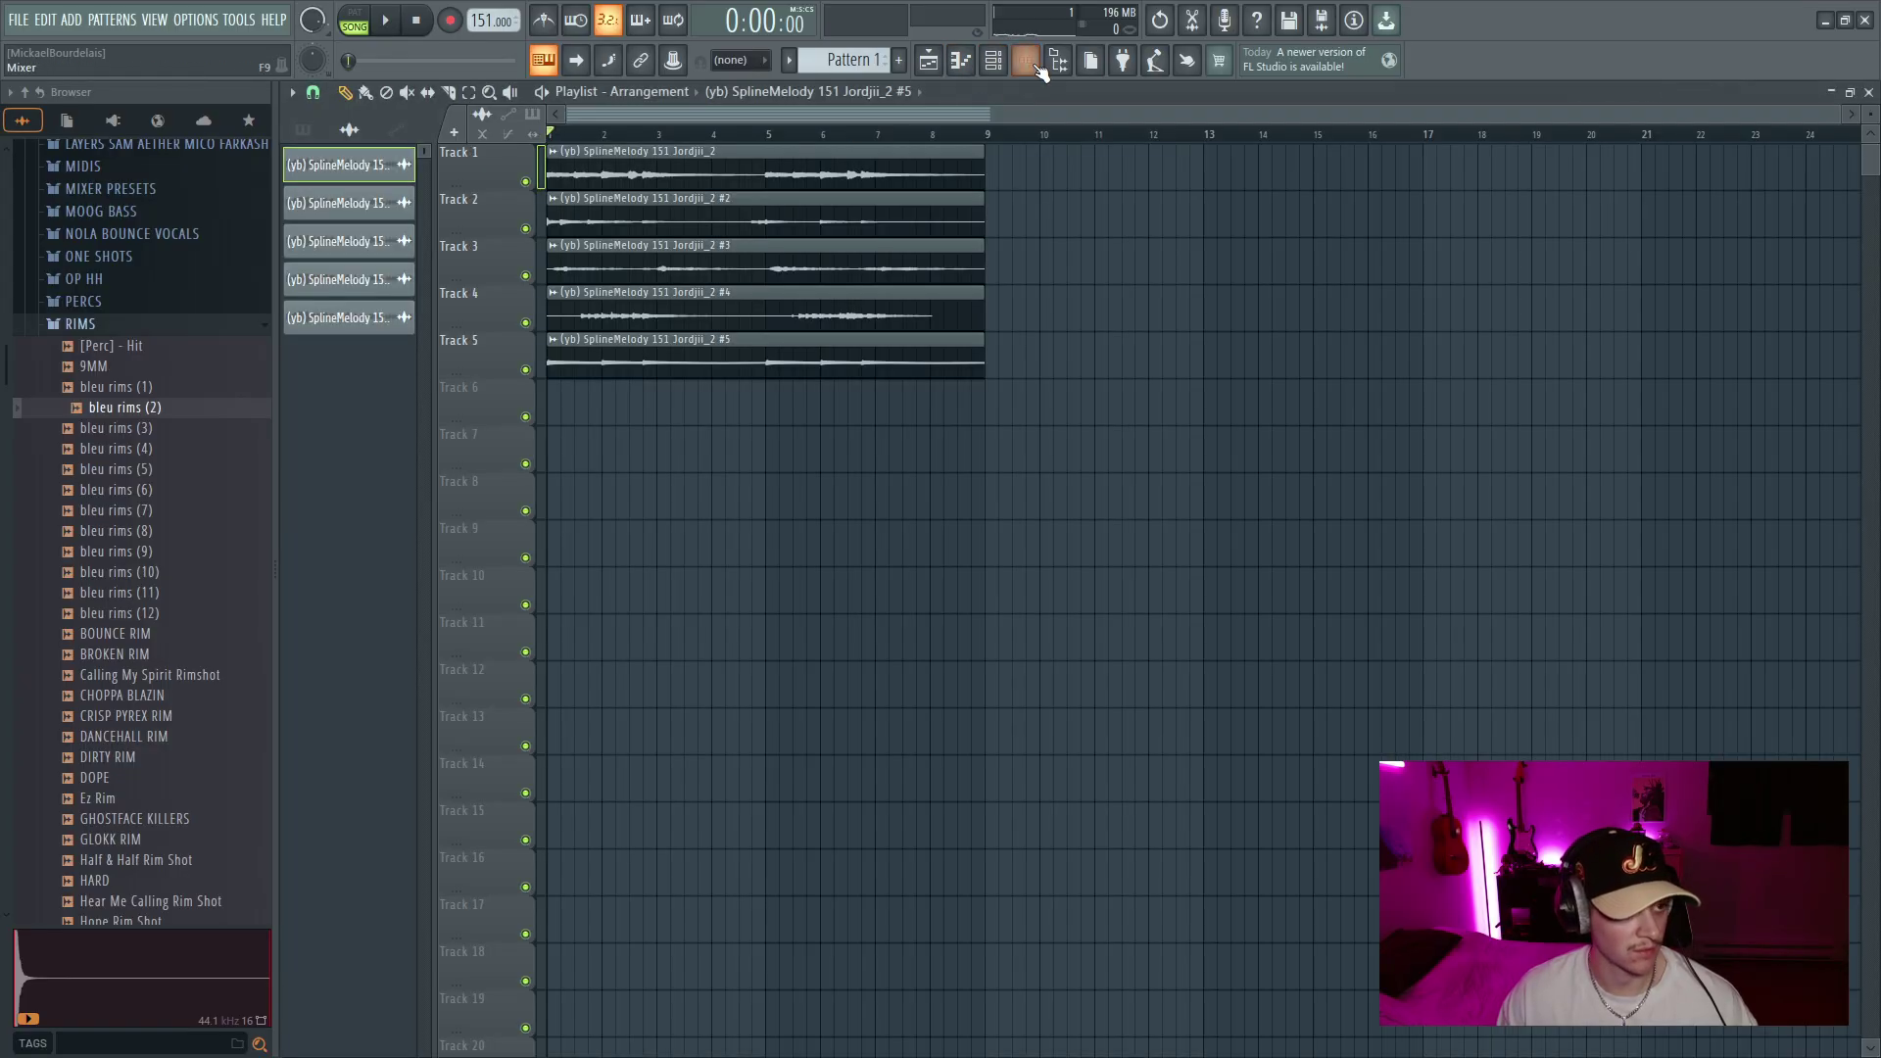
Route the six unsorted drum channels, from Clap [ Thug ] to bleu rims (2), to mixer tracks 6 to 11
left_click(994, 60)
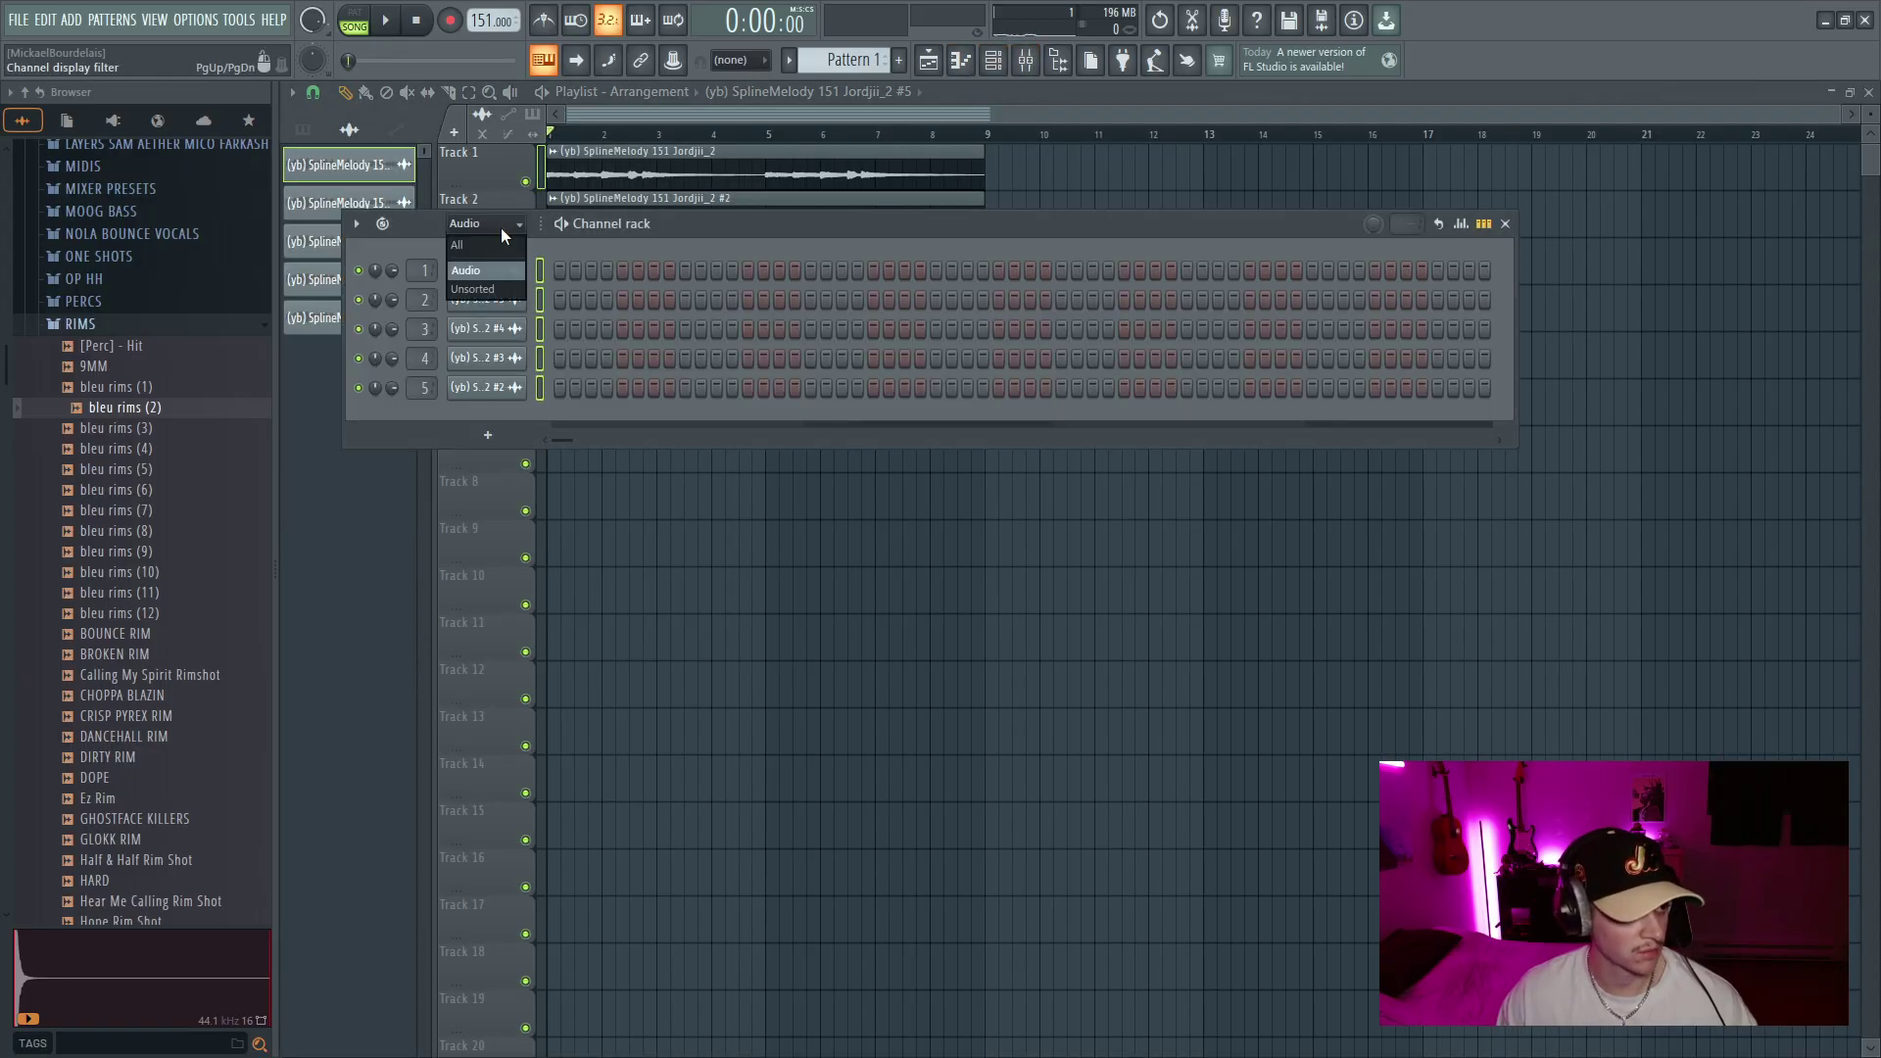
left_click(504, 290)
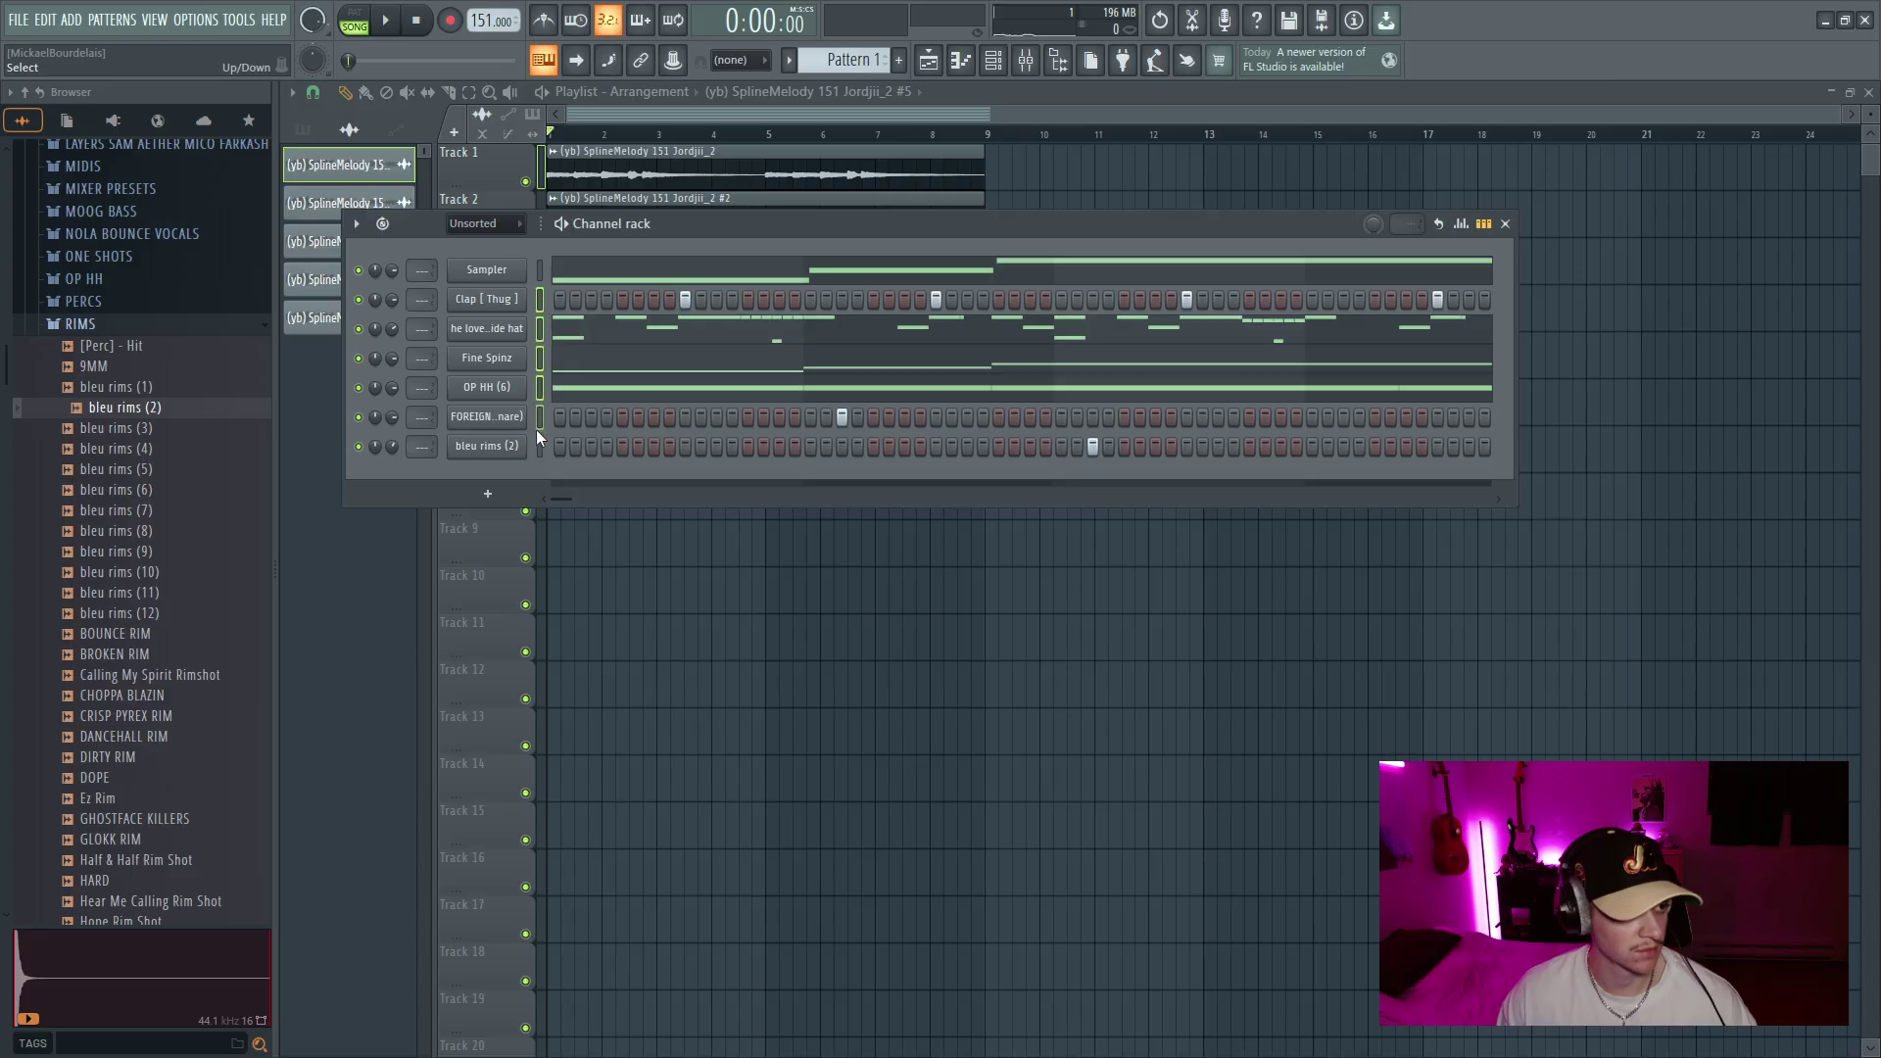
key("F9")
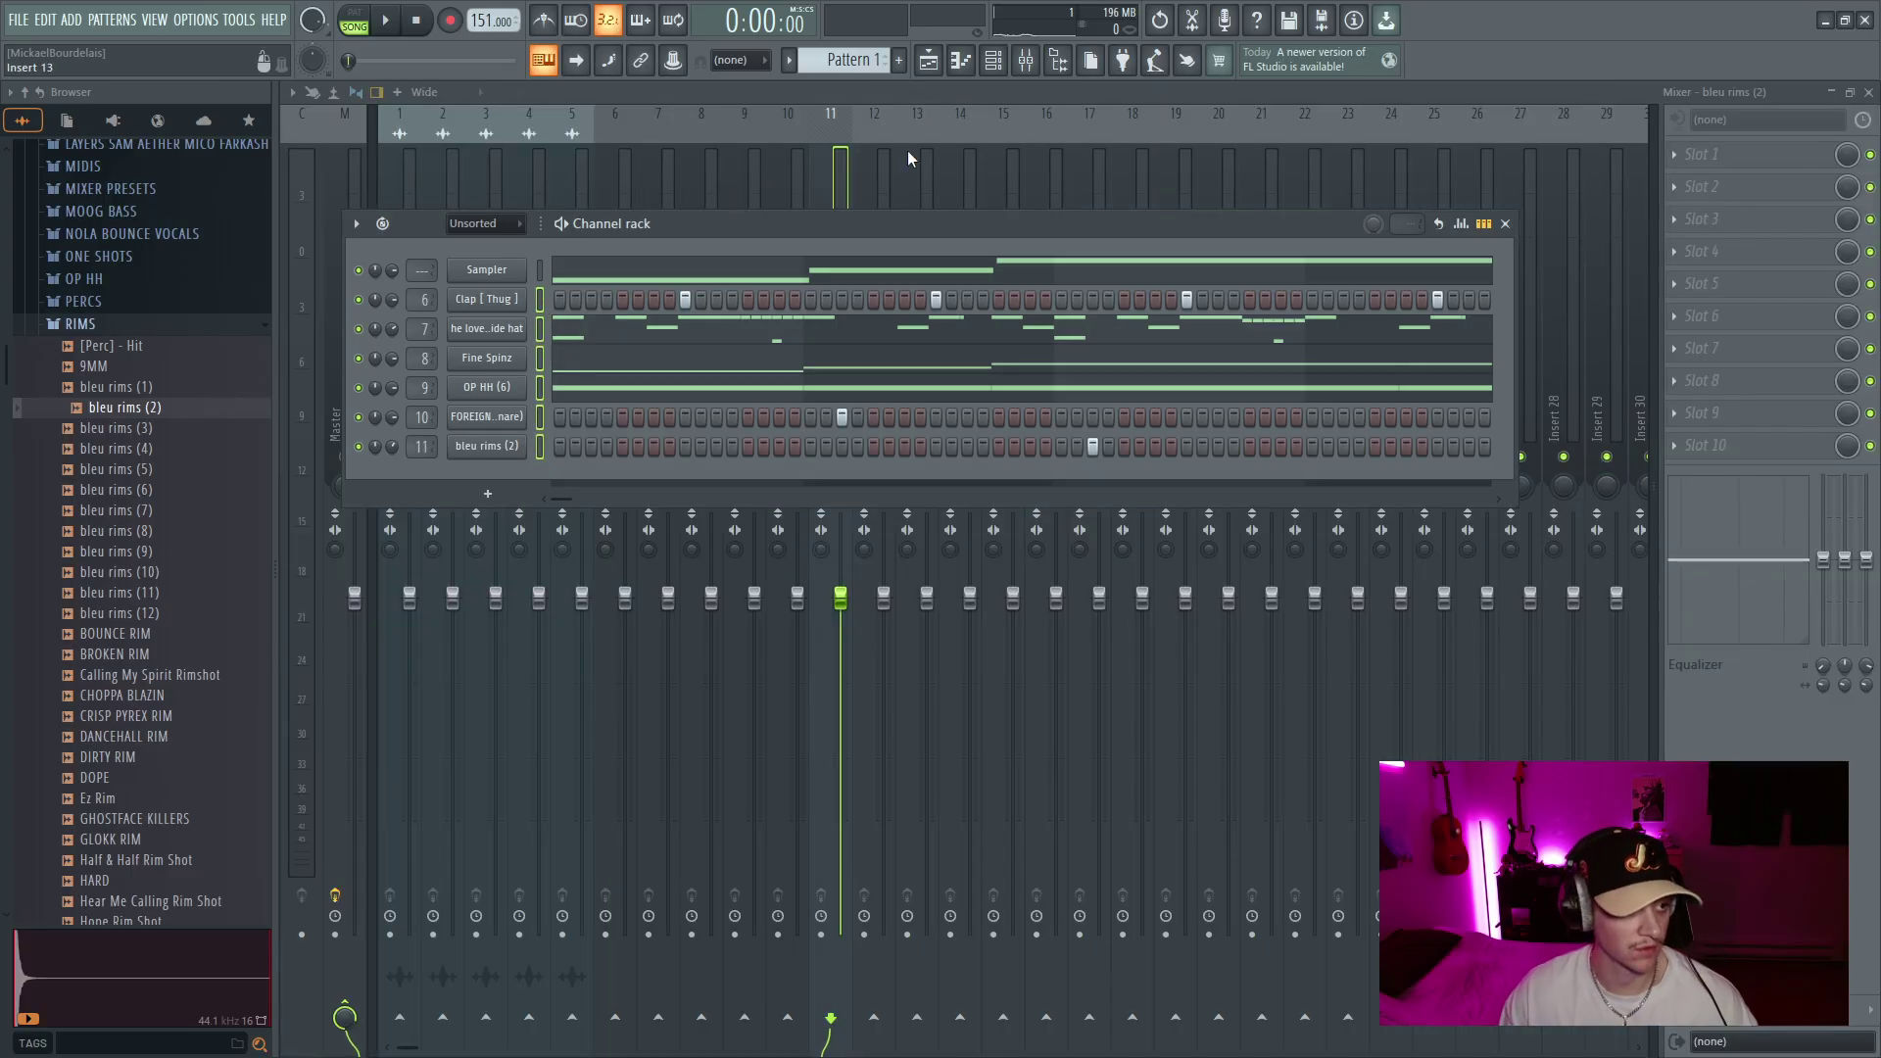
Split Pattern 1 by channel into separate patterns
key("F5")
left_click(303, 129)
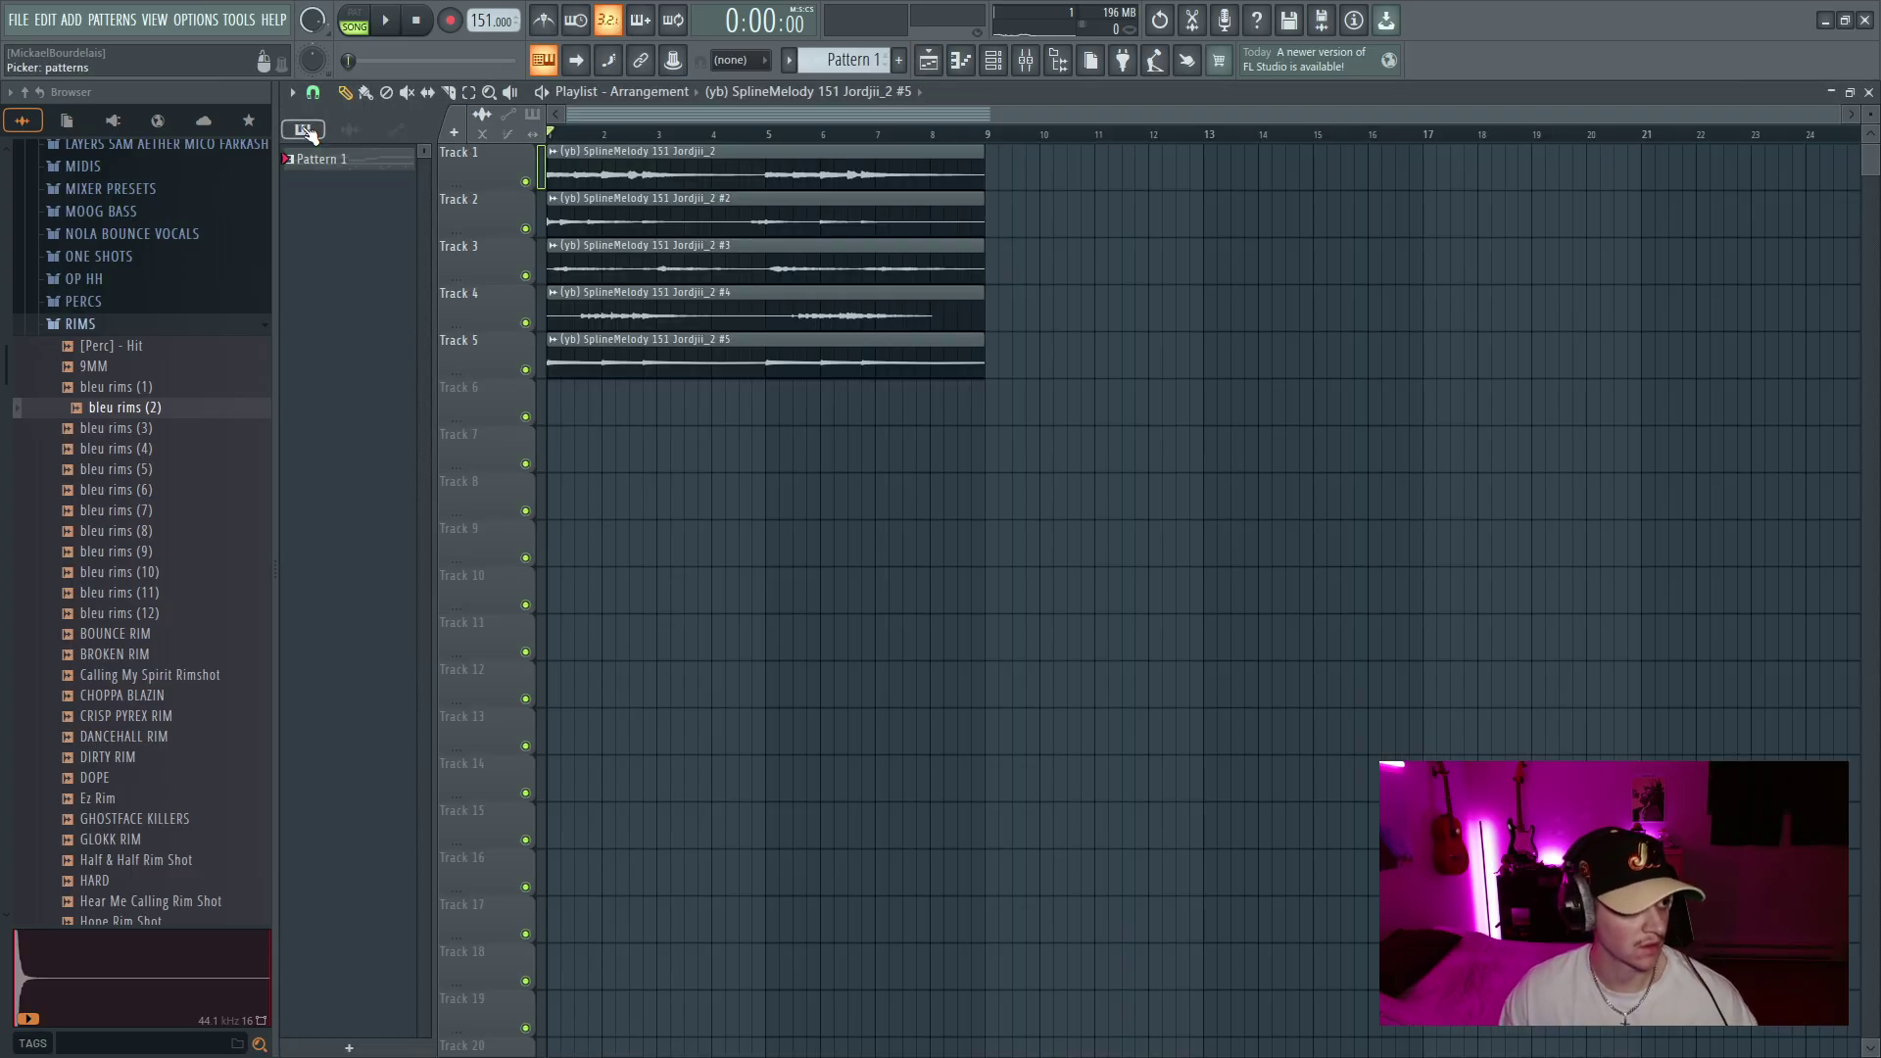
right_click(294, 159)
left_click(392, 495)
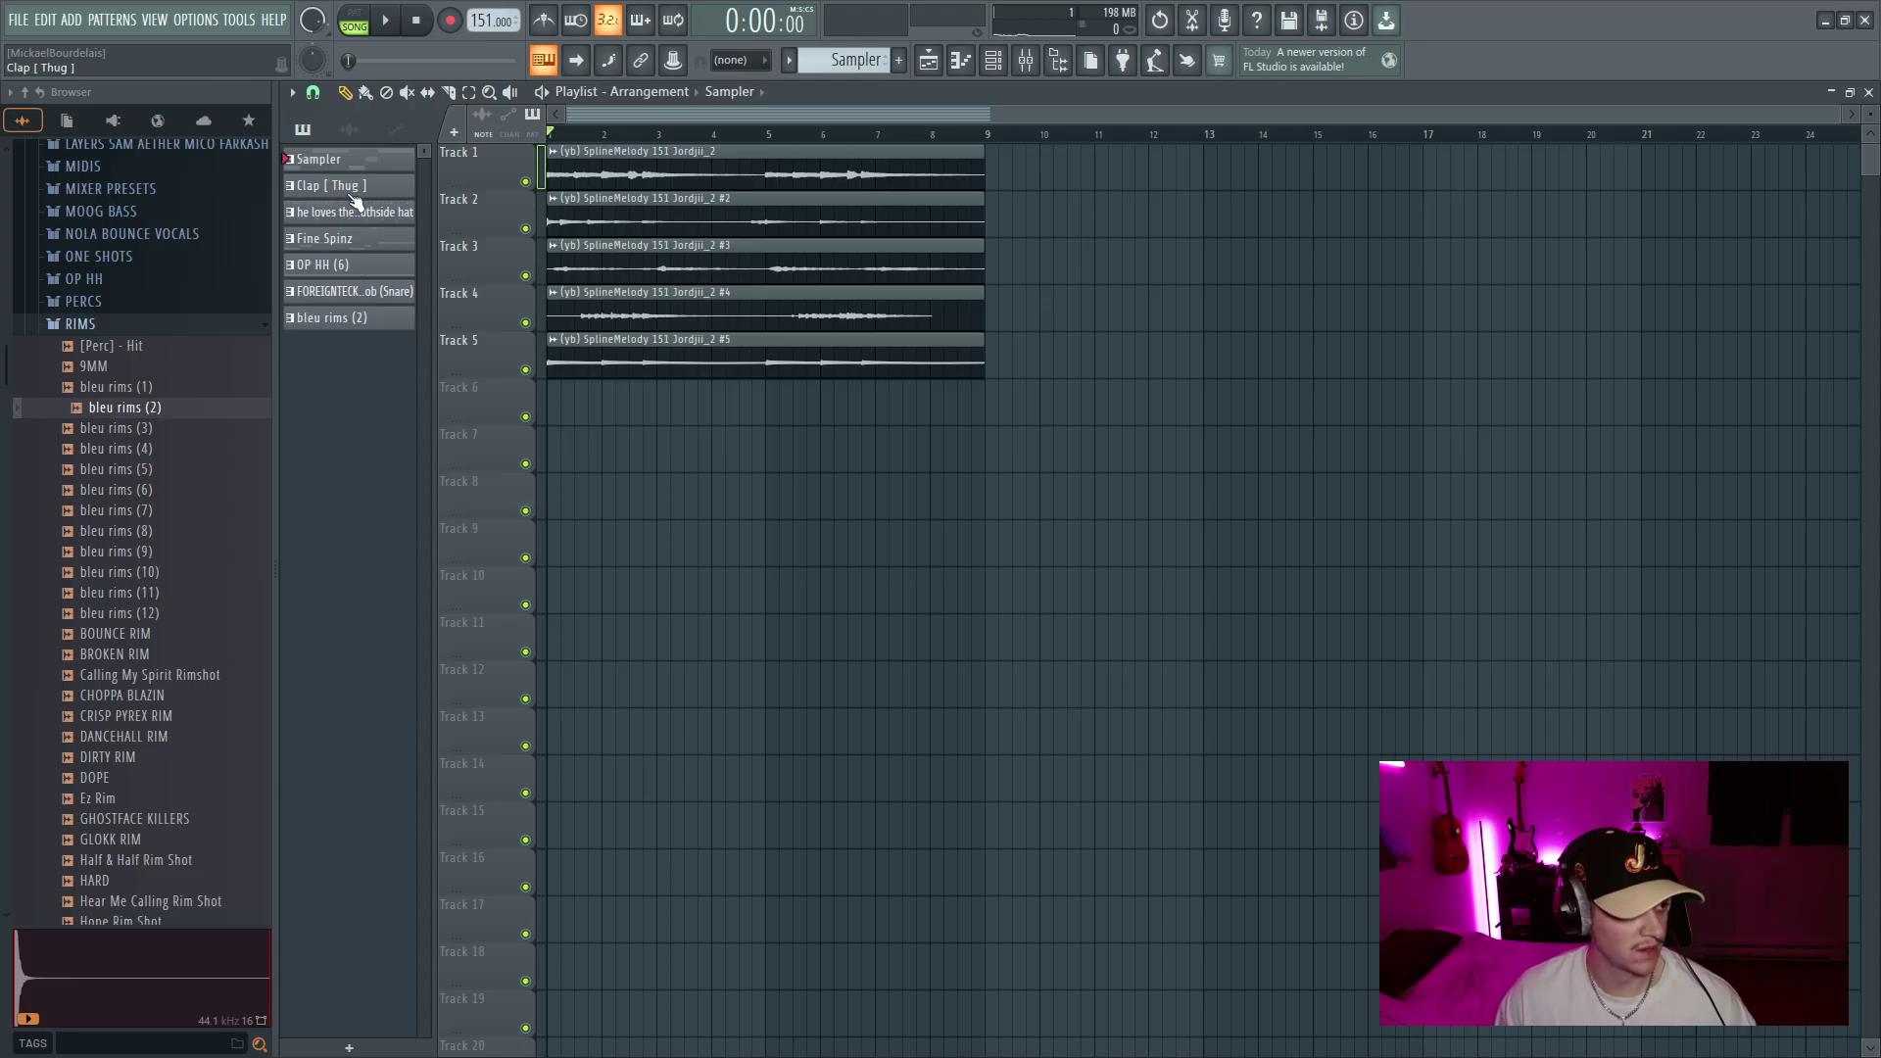
Place the six patterns from Clap [ Thug ] to bleu rims (2) on tracks 7 to 12 at bar 1 and select all clips
left_click(348, 321, "shift")
left_click_drag(348, 321, 552, 444)
key("ctrl+a")
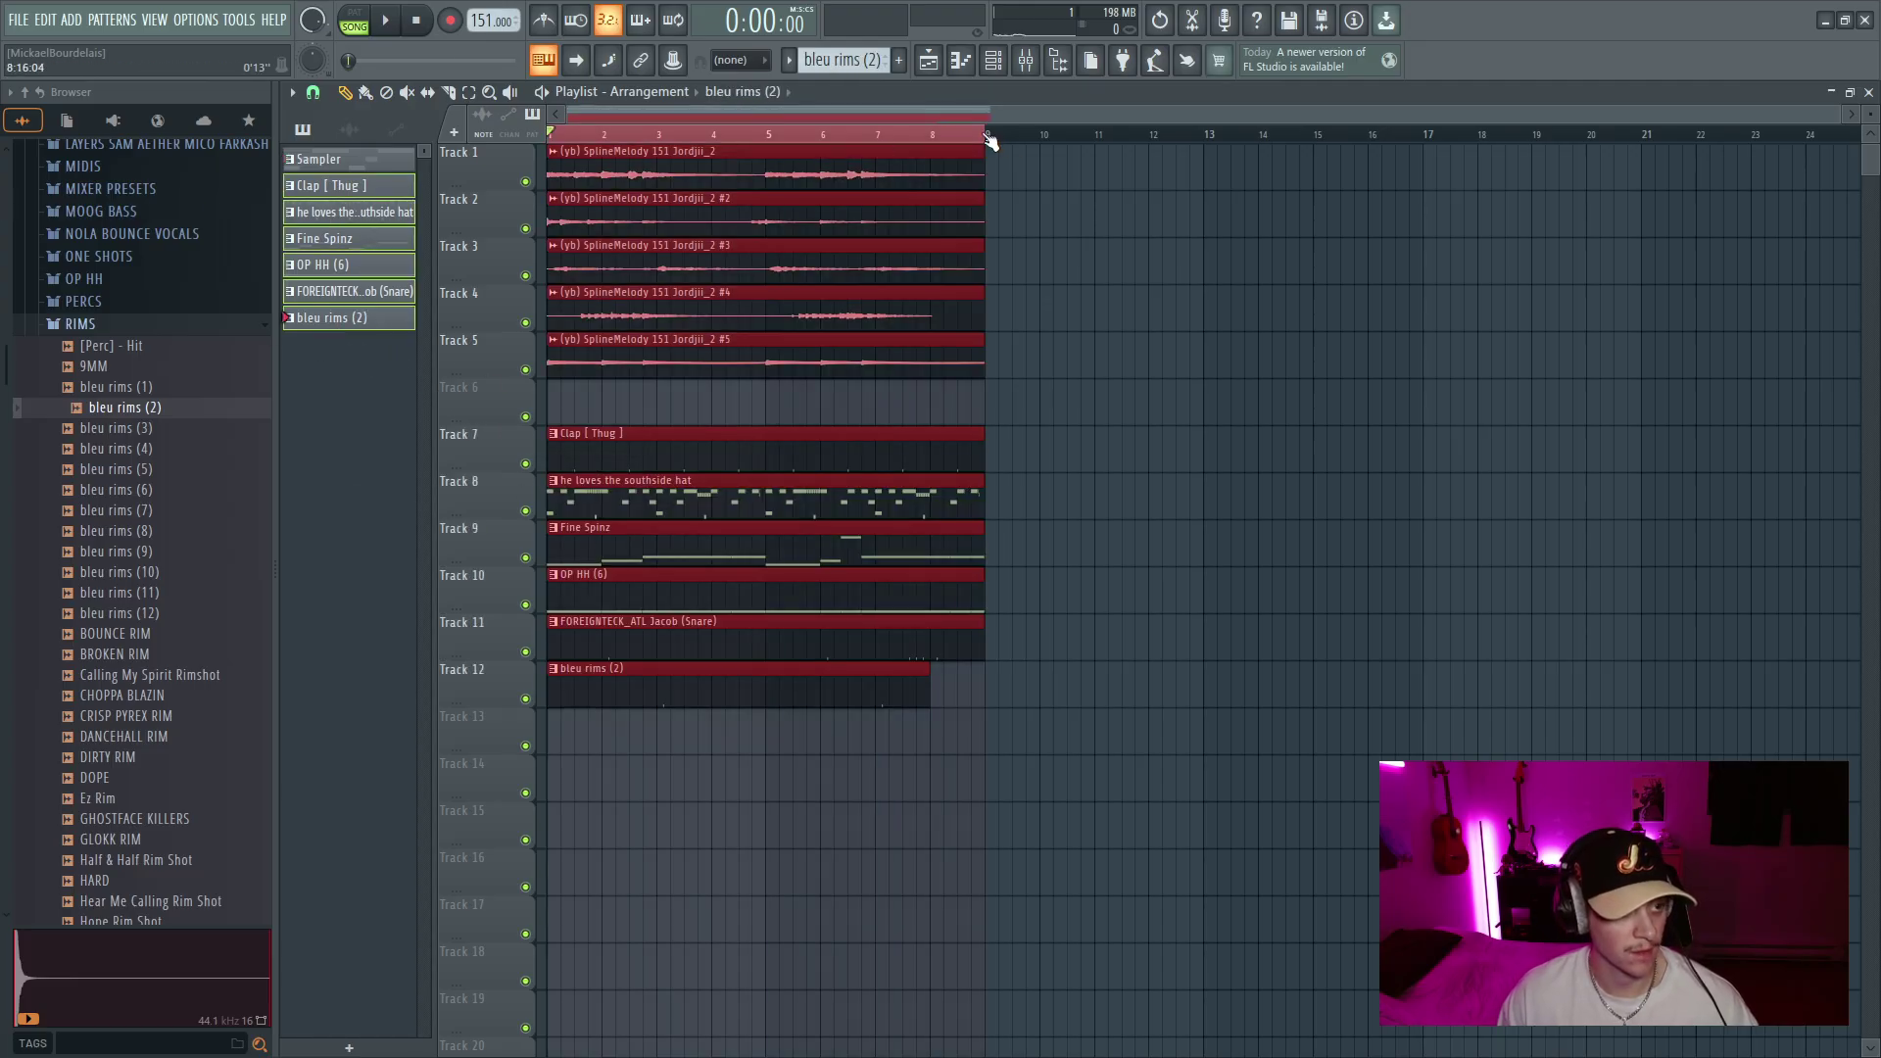
Mute melody #5 and all drum mixer tracks except the clap, and lower the clap to about -1.9 dB during playback
left_click(1028, 65)
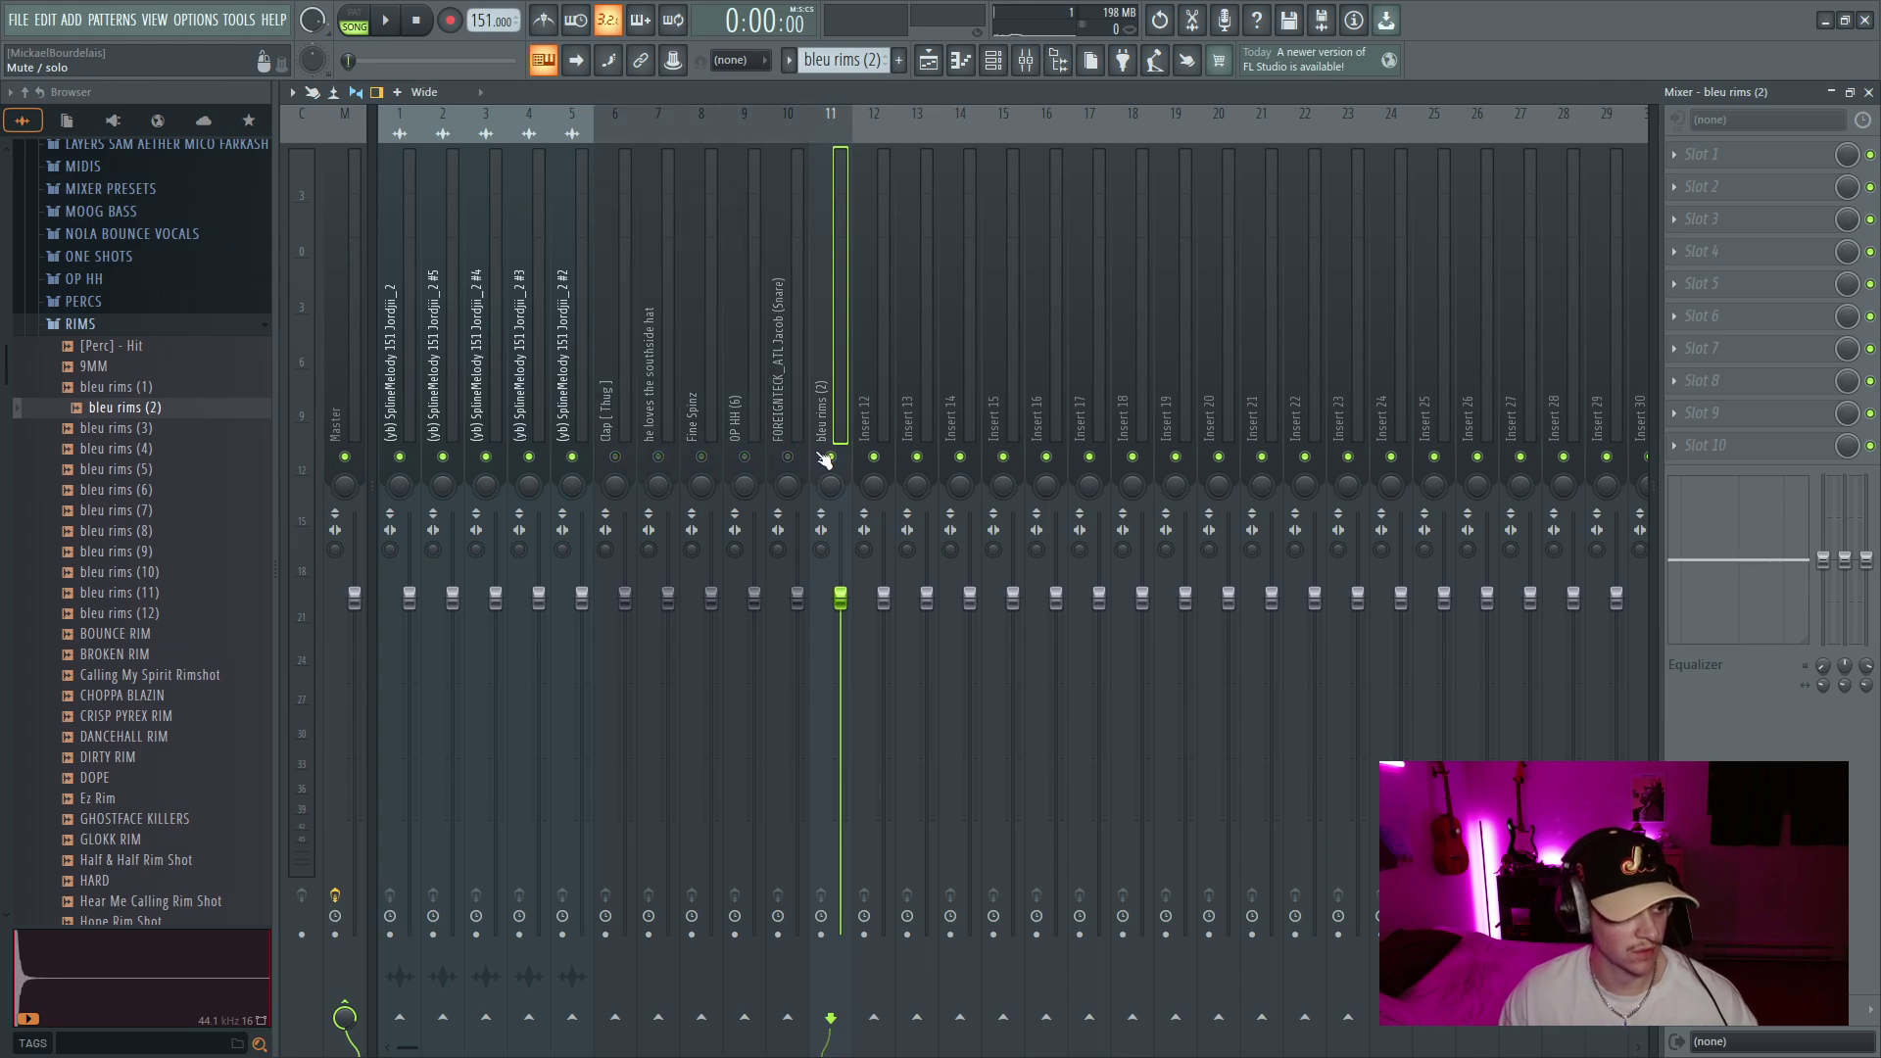
key("space")
key("space")
left_click(614, 417)
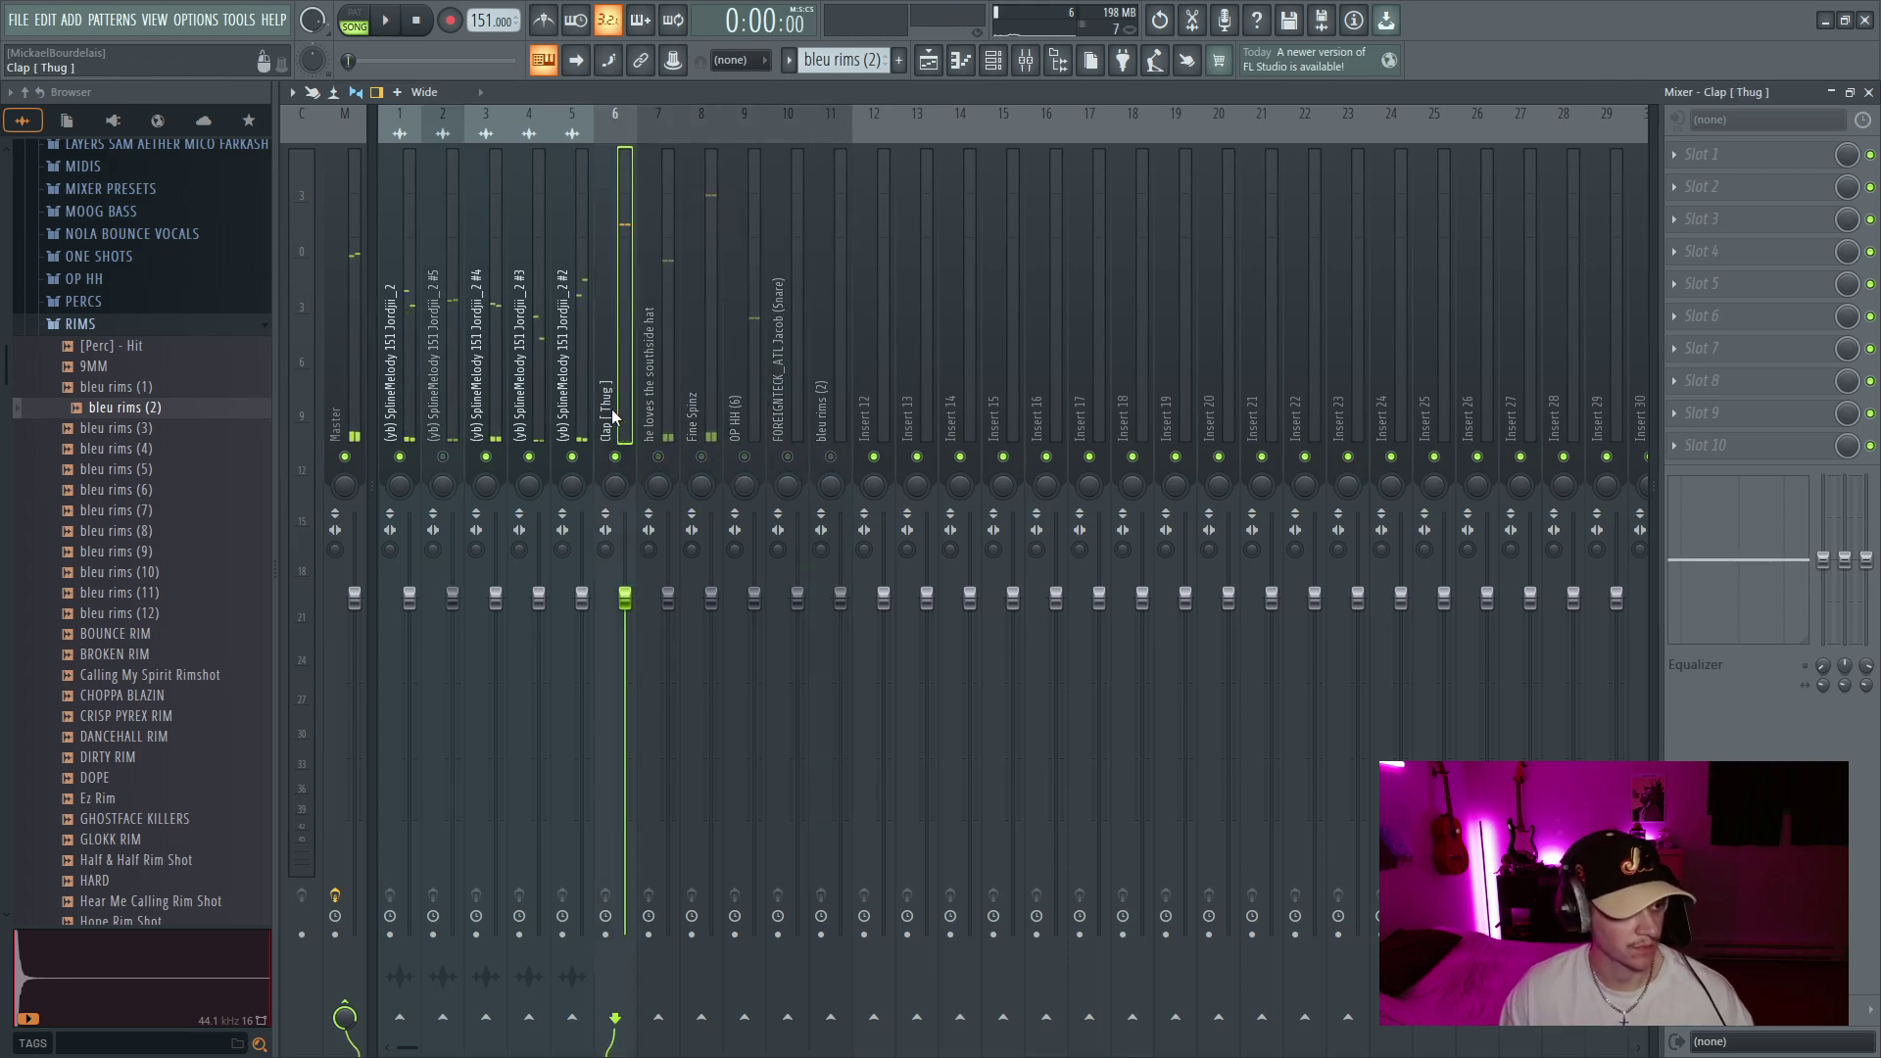
key("space")
left_click_drag(625, 597, 625, 624)
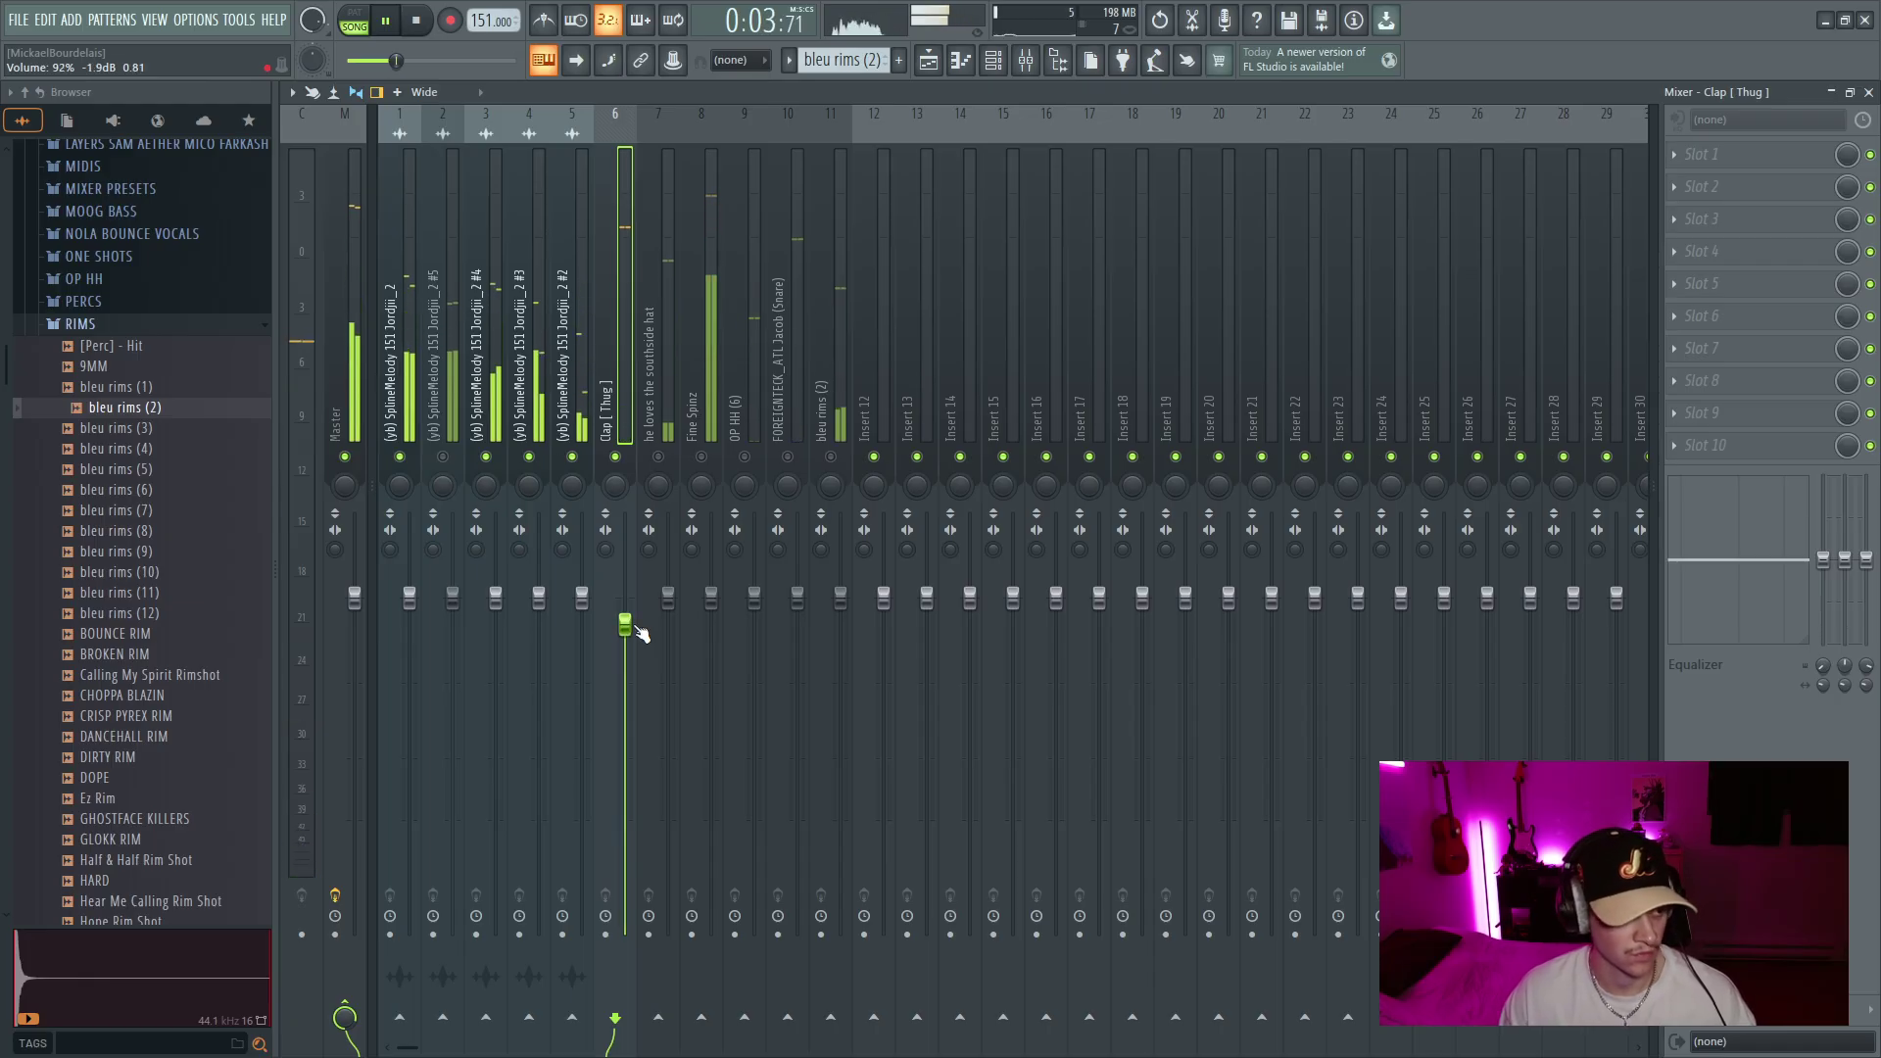
key("space")
Unmute the he loves the southside hat track and lower it well below the clap, raising the clap slightly
left_click(673, 392)
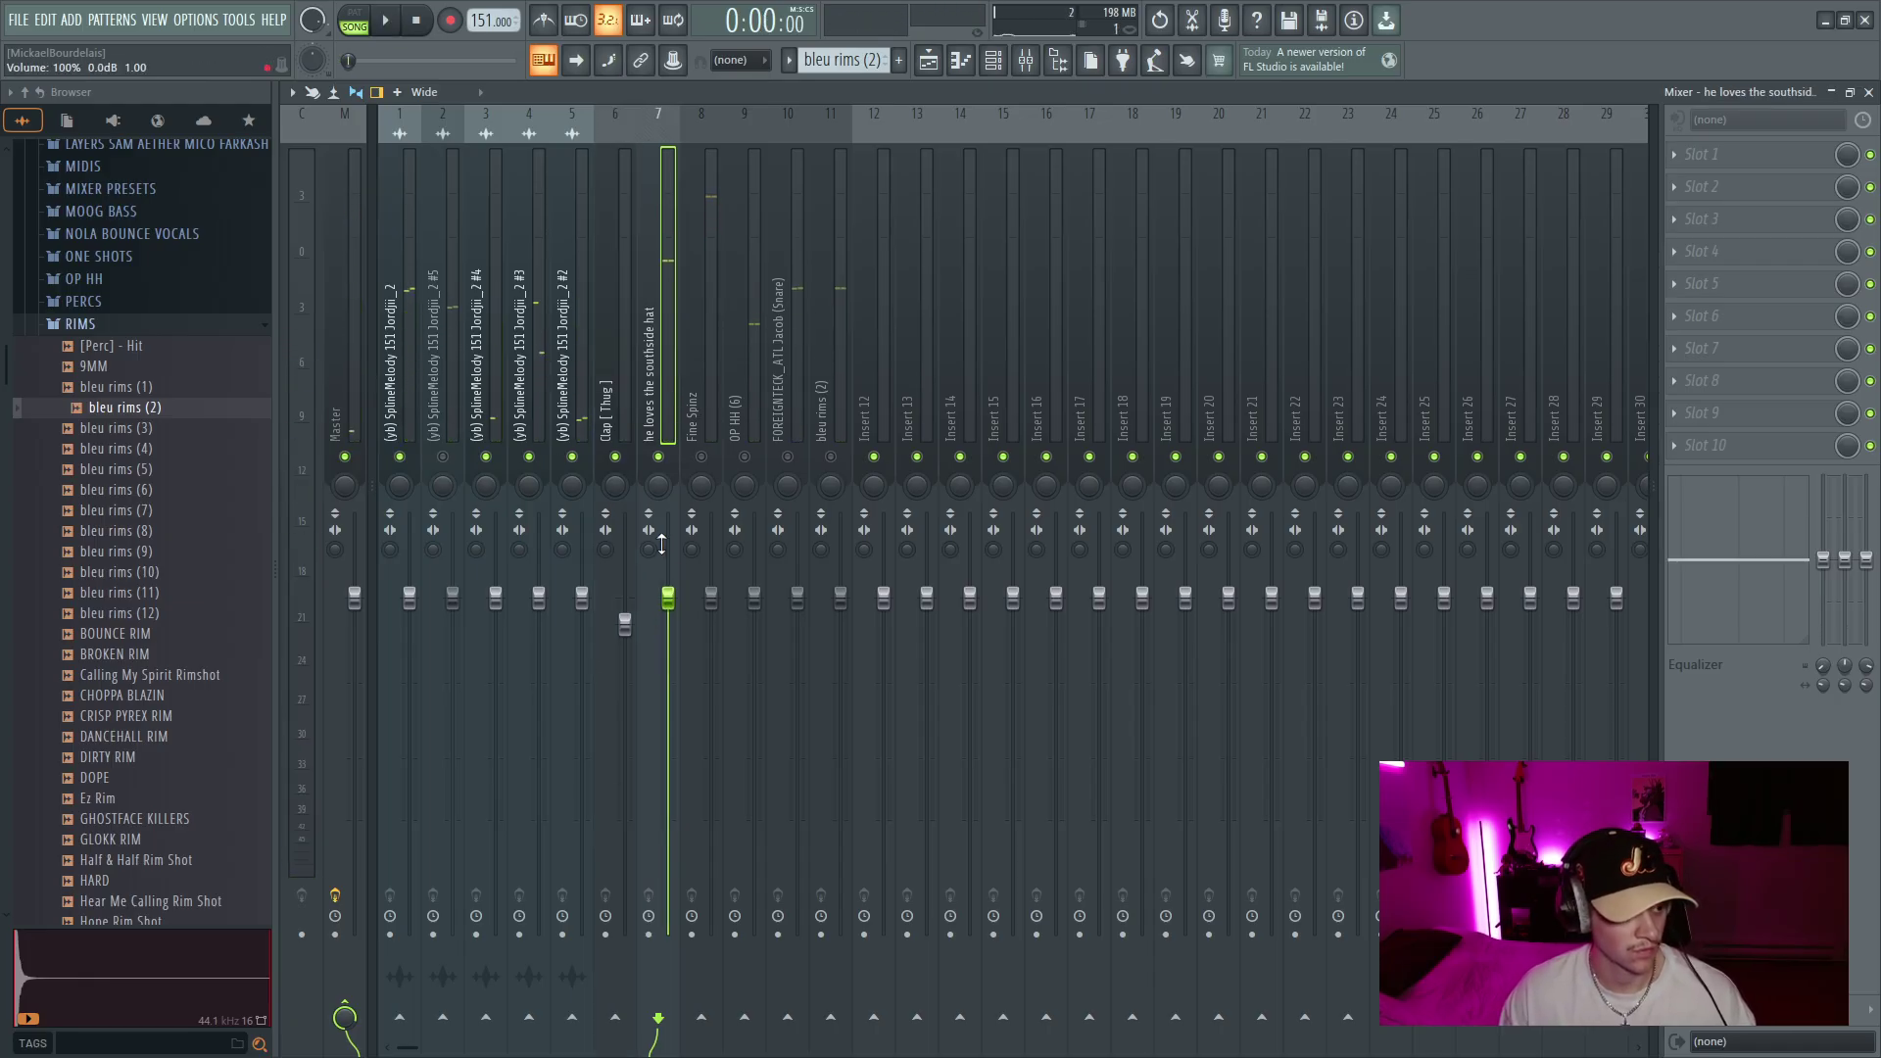
key("space")
left_click_drag(668, 602, 626, 615)
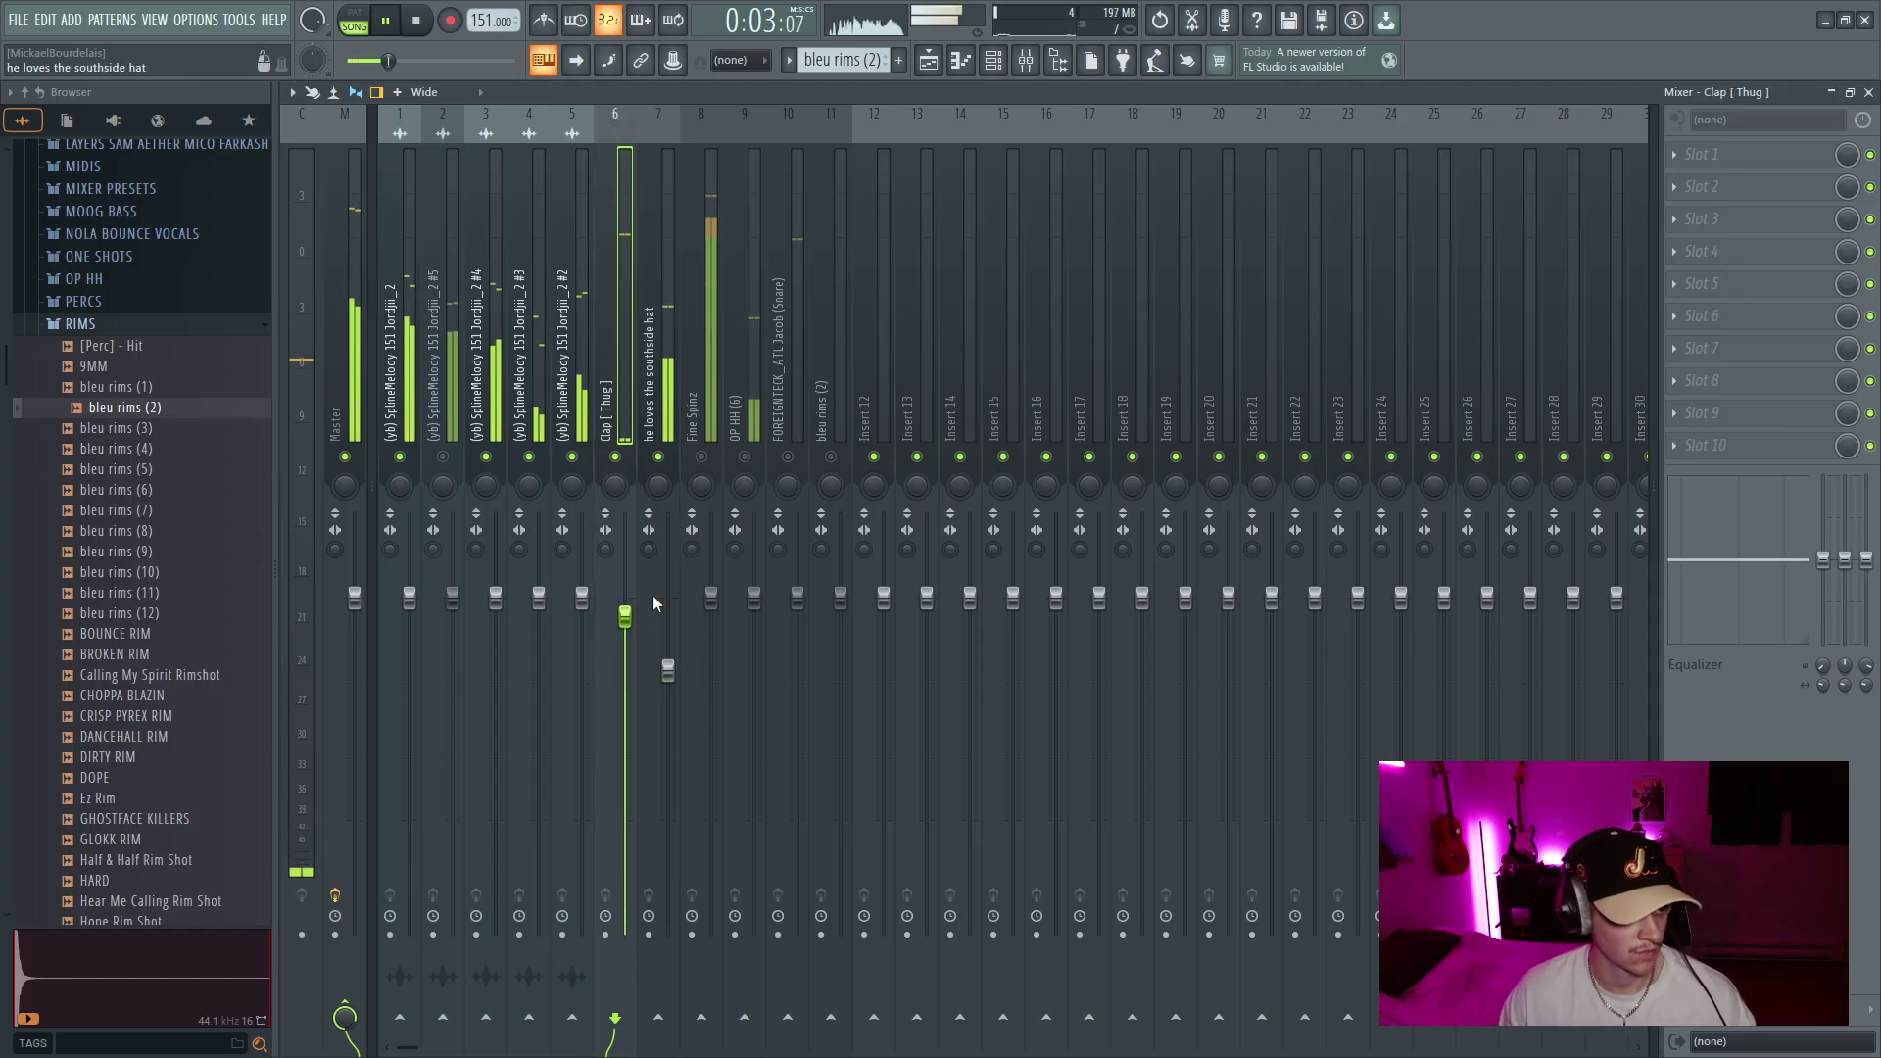
key("space")
Unmute Fine Spinz and OP HH (6) and lower their volumes during playback, with OP HH (6) at about -5.5 dB
left_click(700, 409)
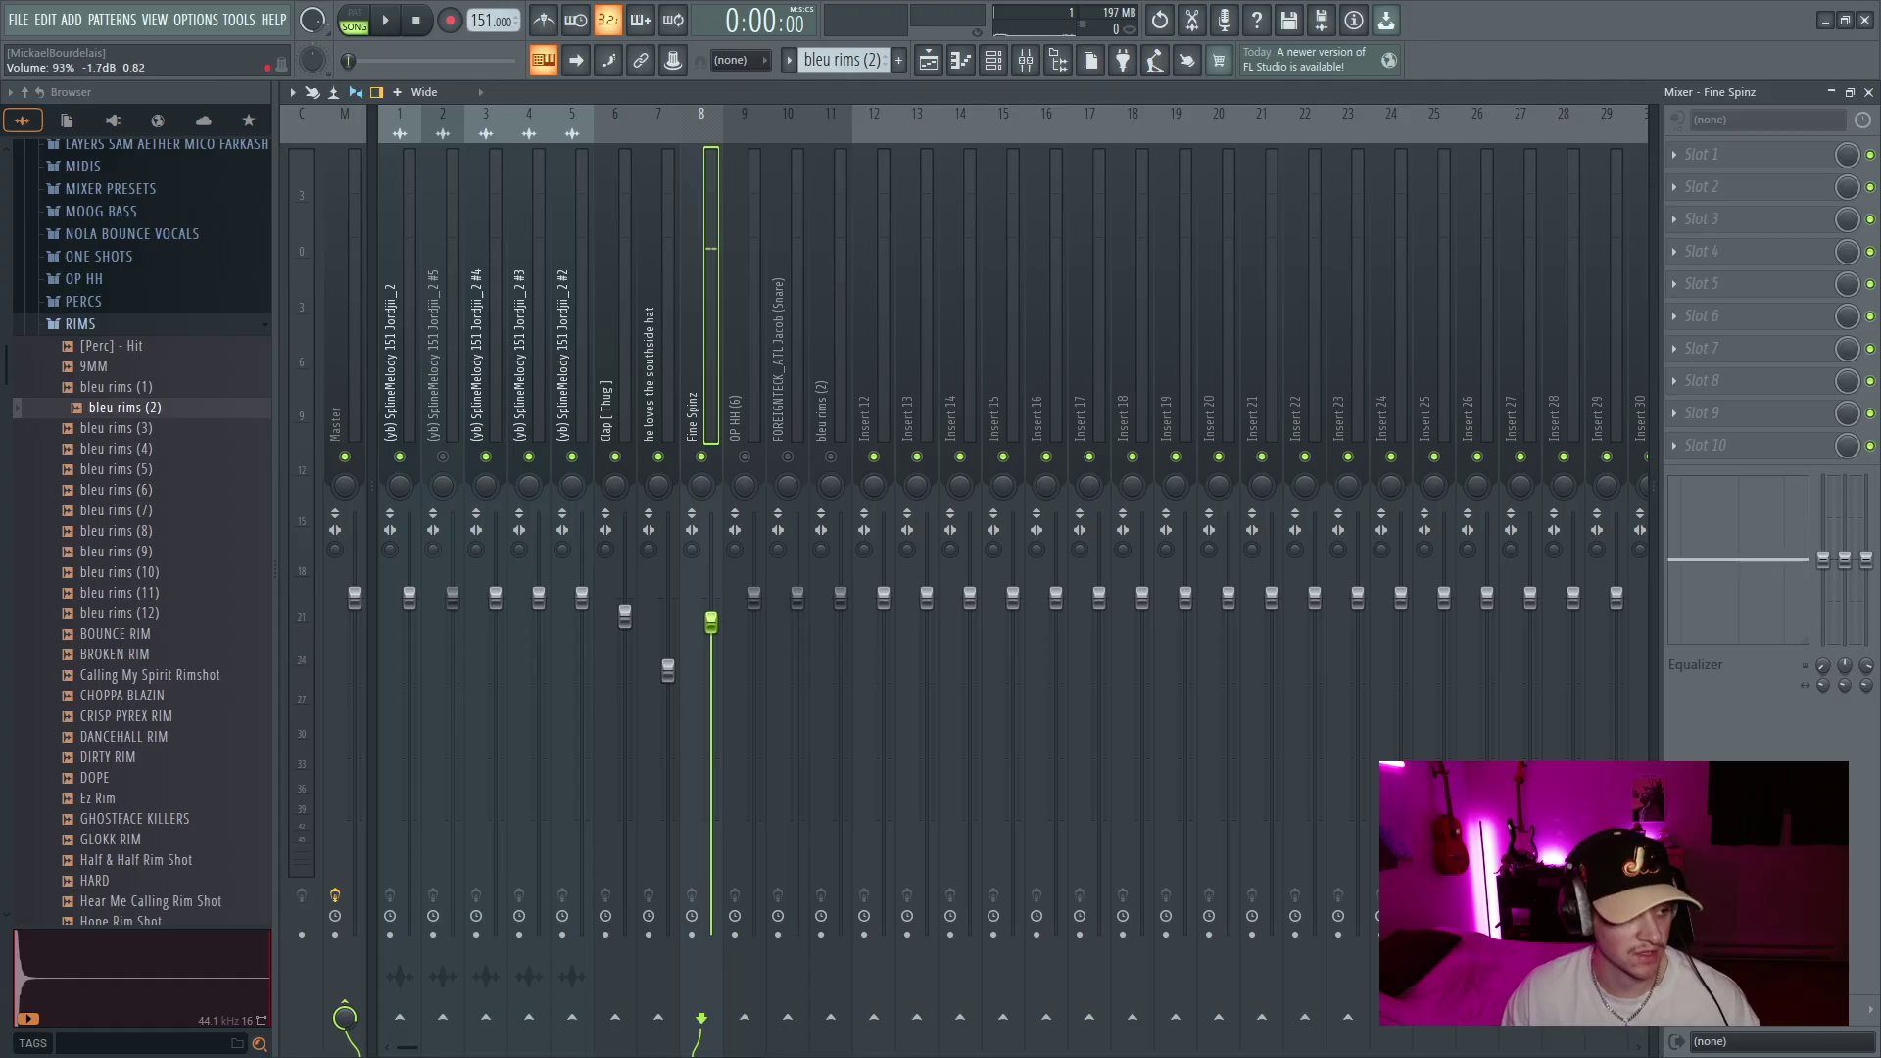
key("space")
left_click_drag(718, 640, 755, 659)
left_click(624, 616)
key("space")
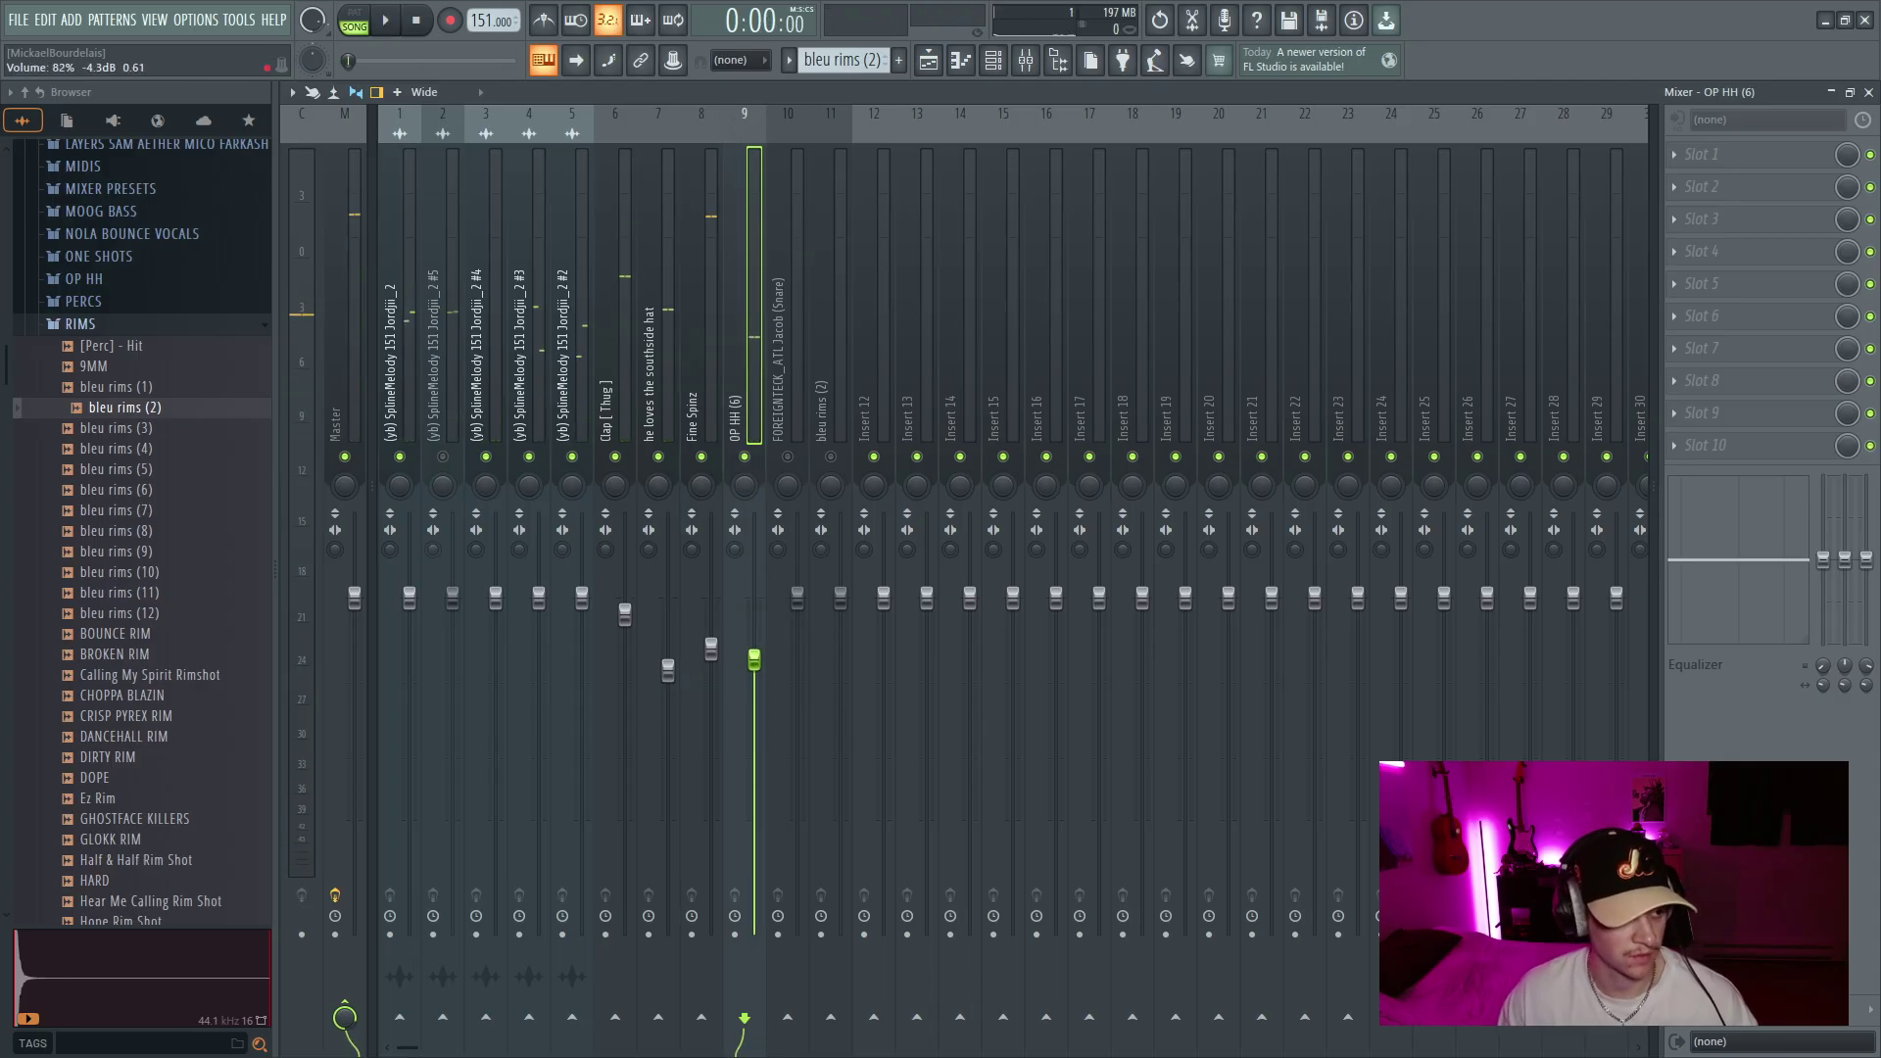
key("space")
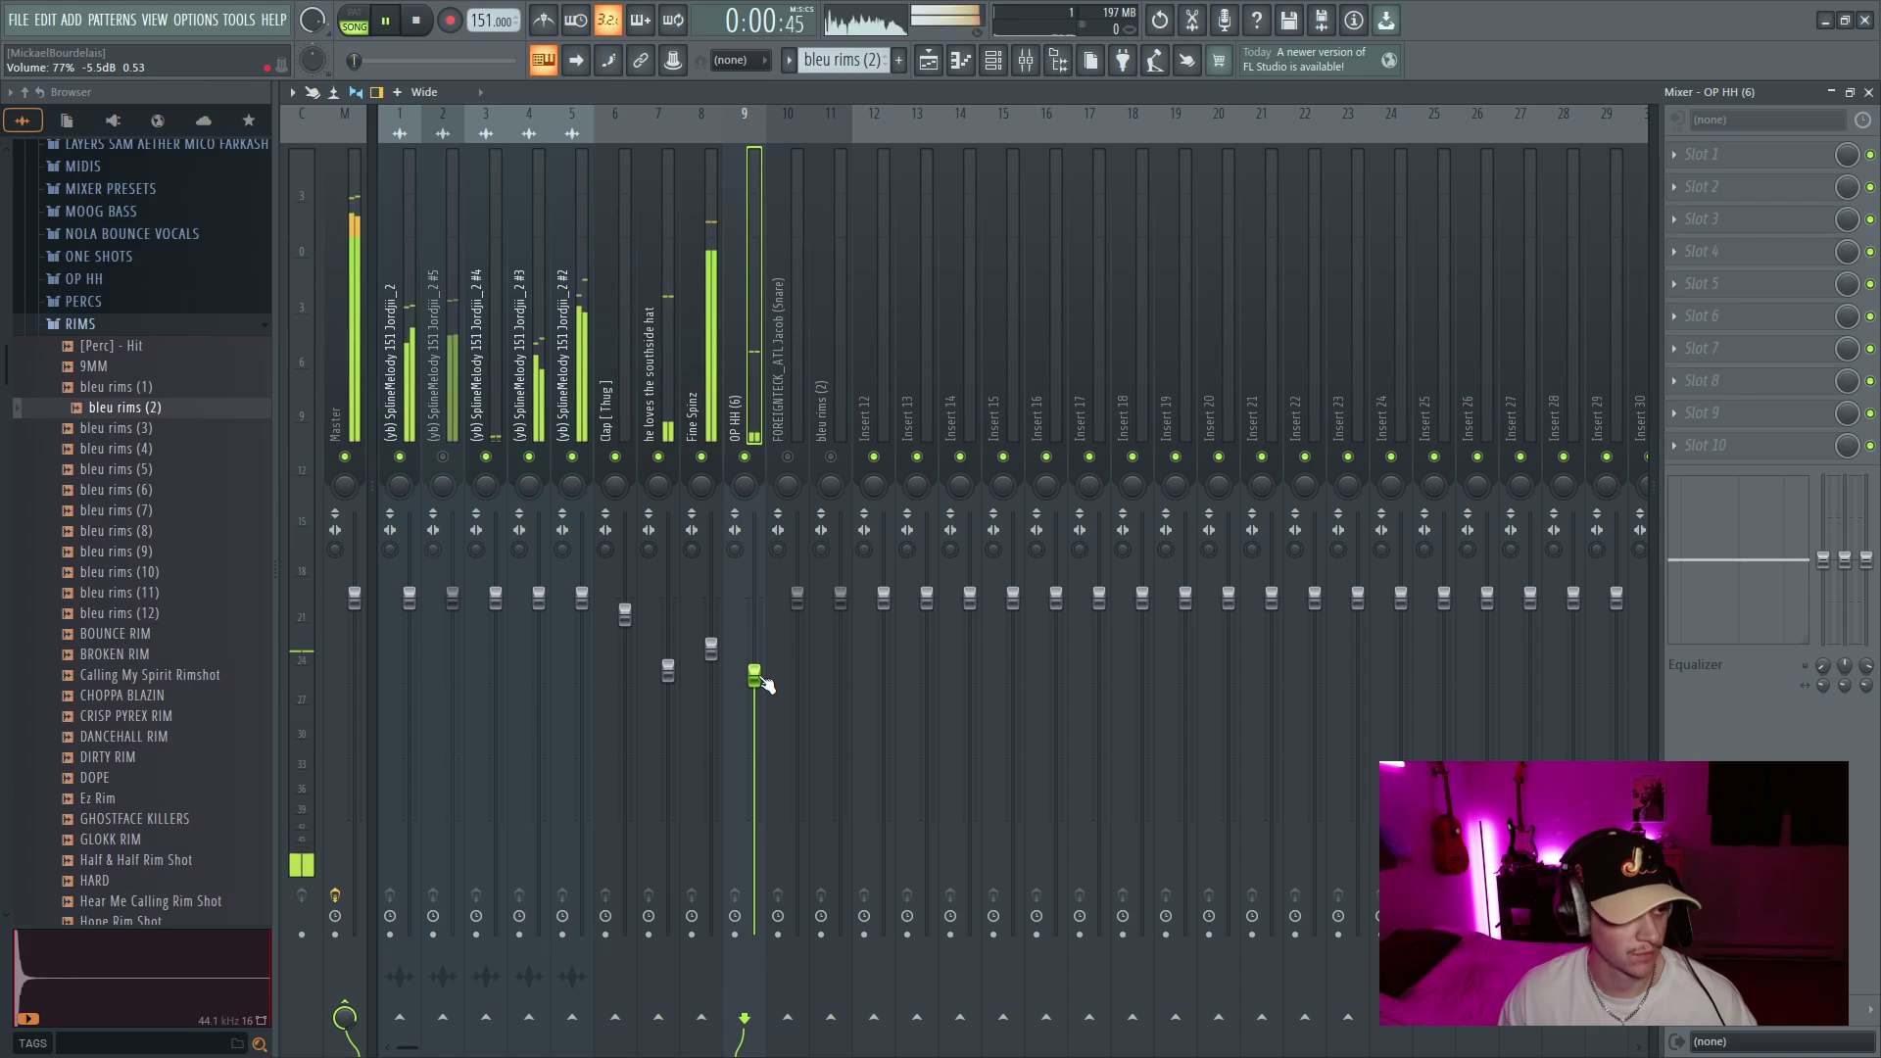
key("space")
Unmute the snare and rim tracks and lower them during playback, the rims to about -4.1 dB and the snare to -6.6 dB
left_click(789, 423)
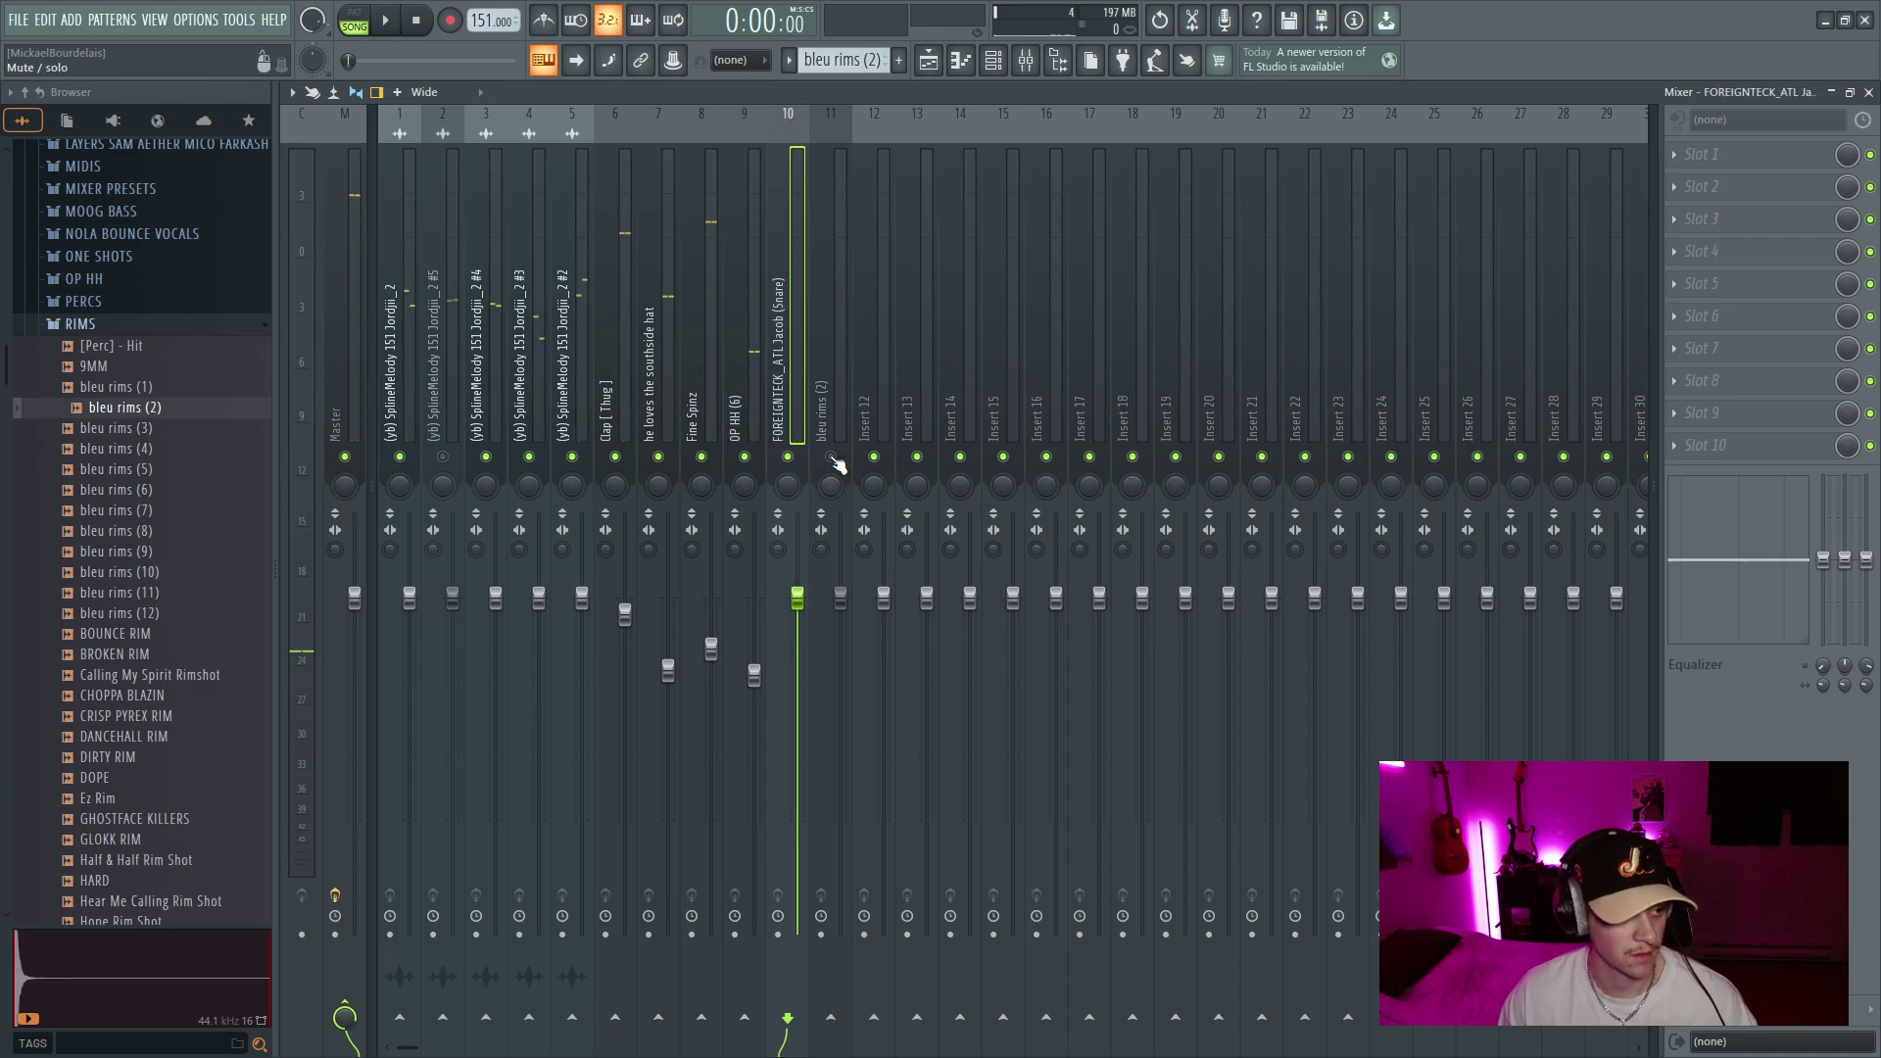
left_click_drag(830, 563, 831, 586)
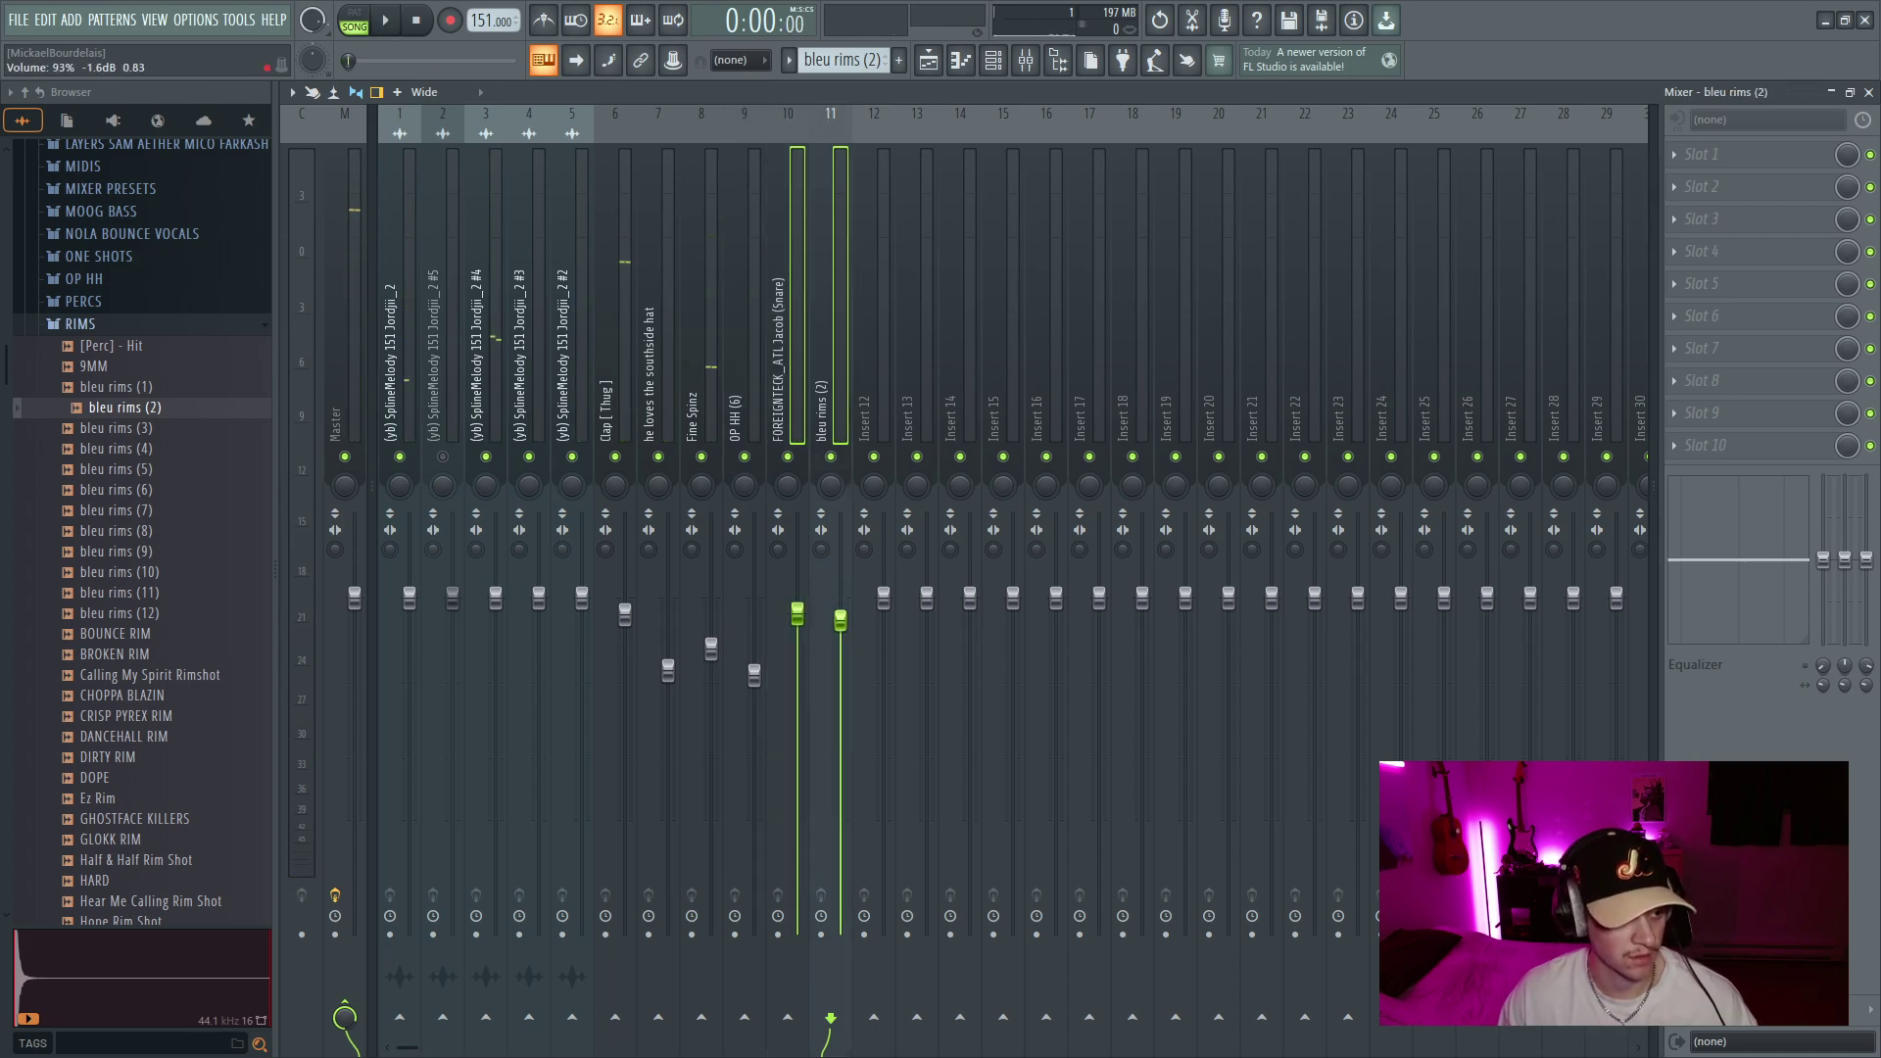
key("space")
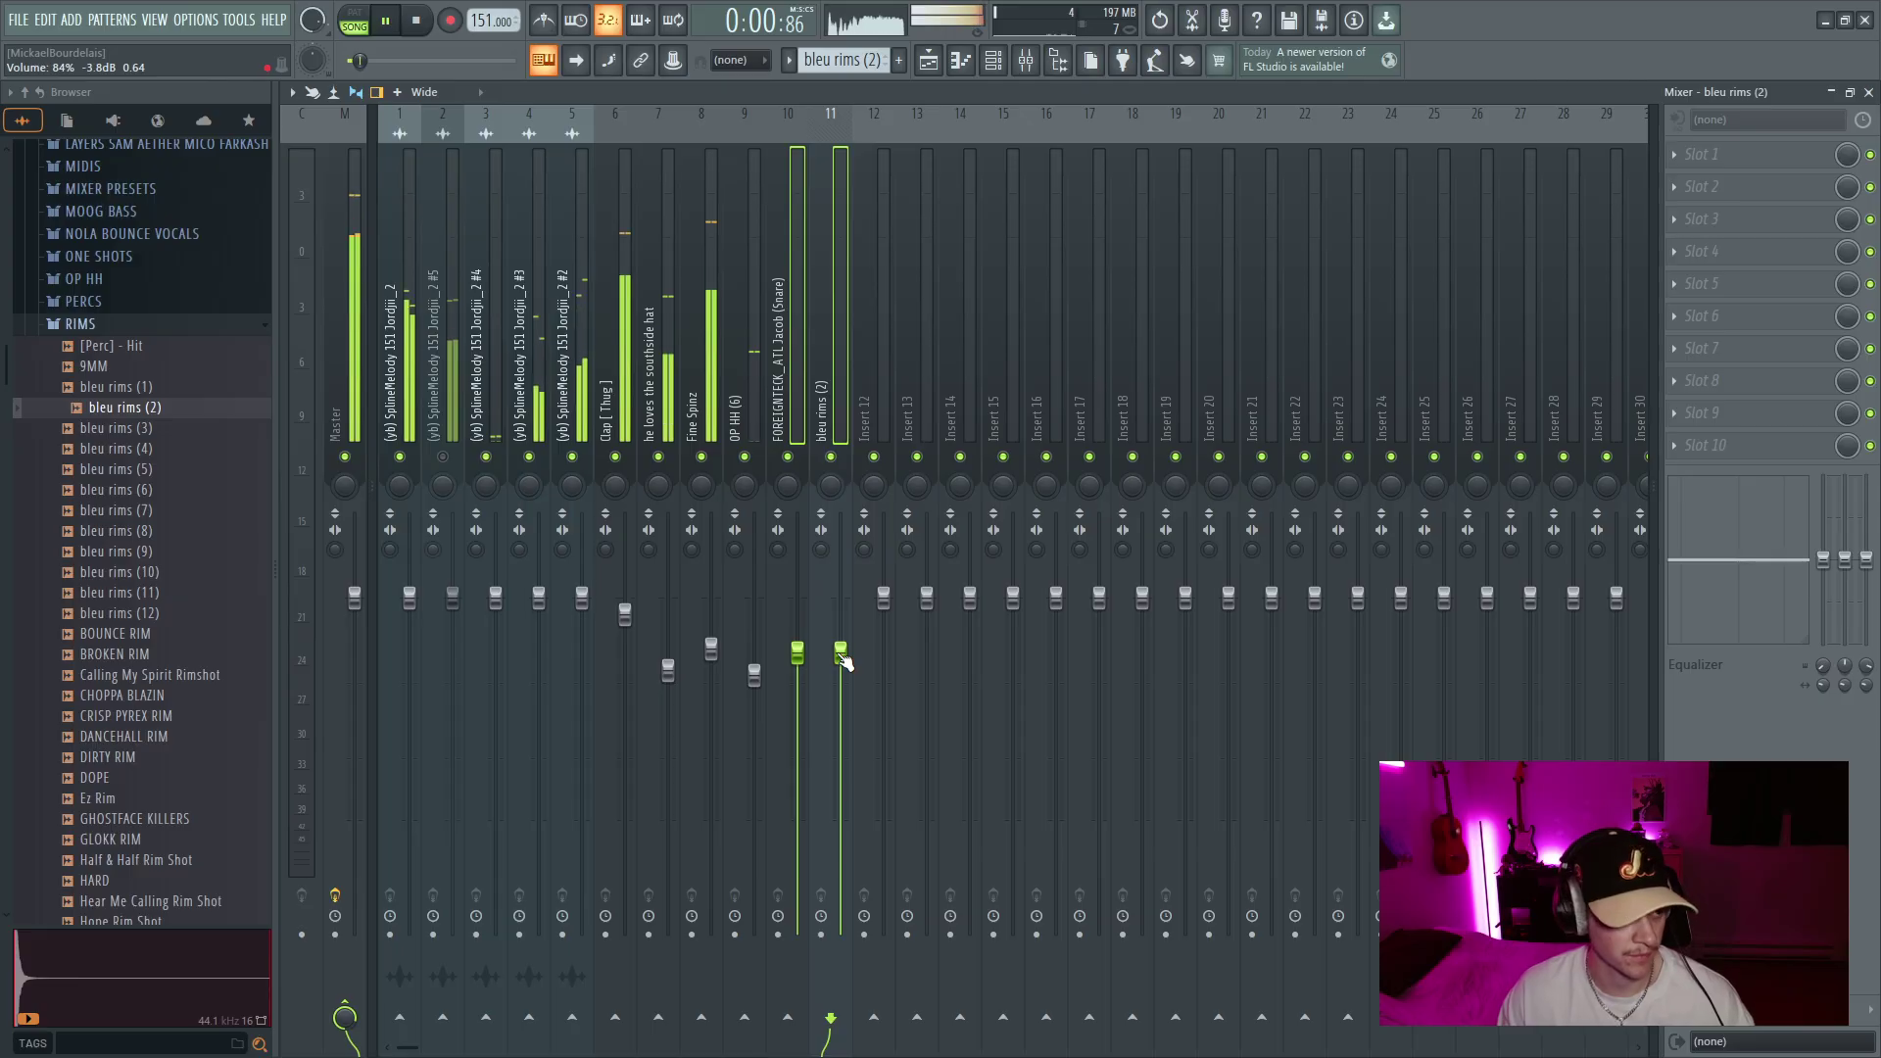
left_click_drag(844, 661, 844, 664)
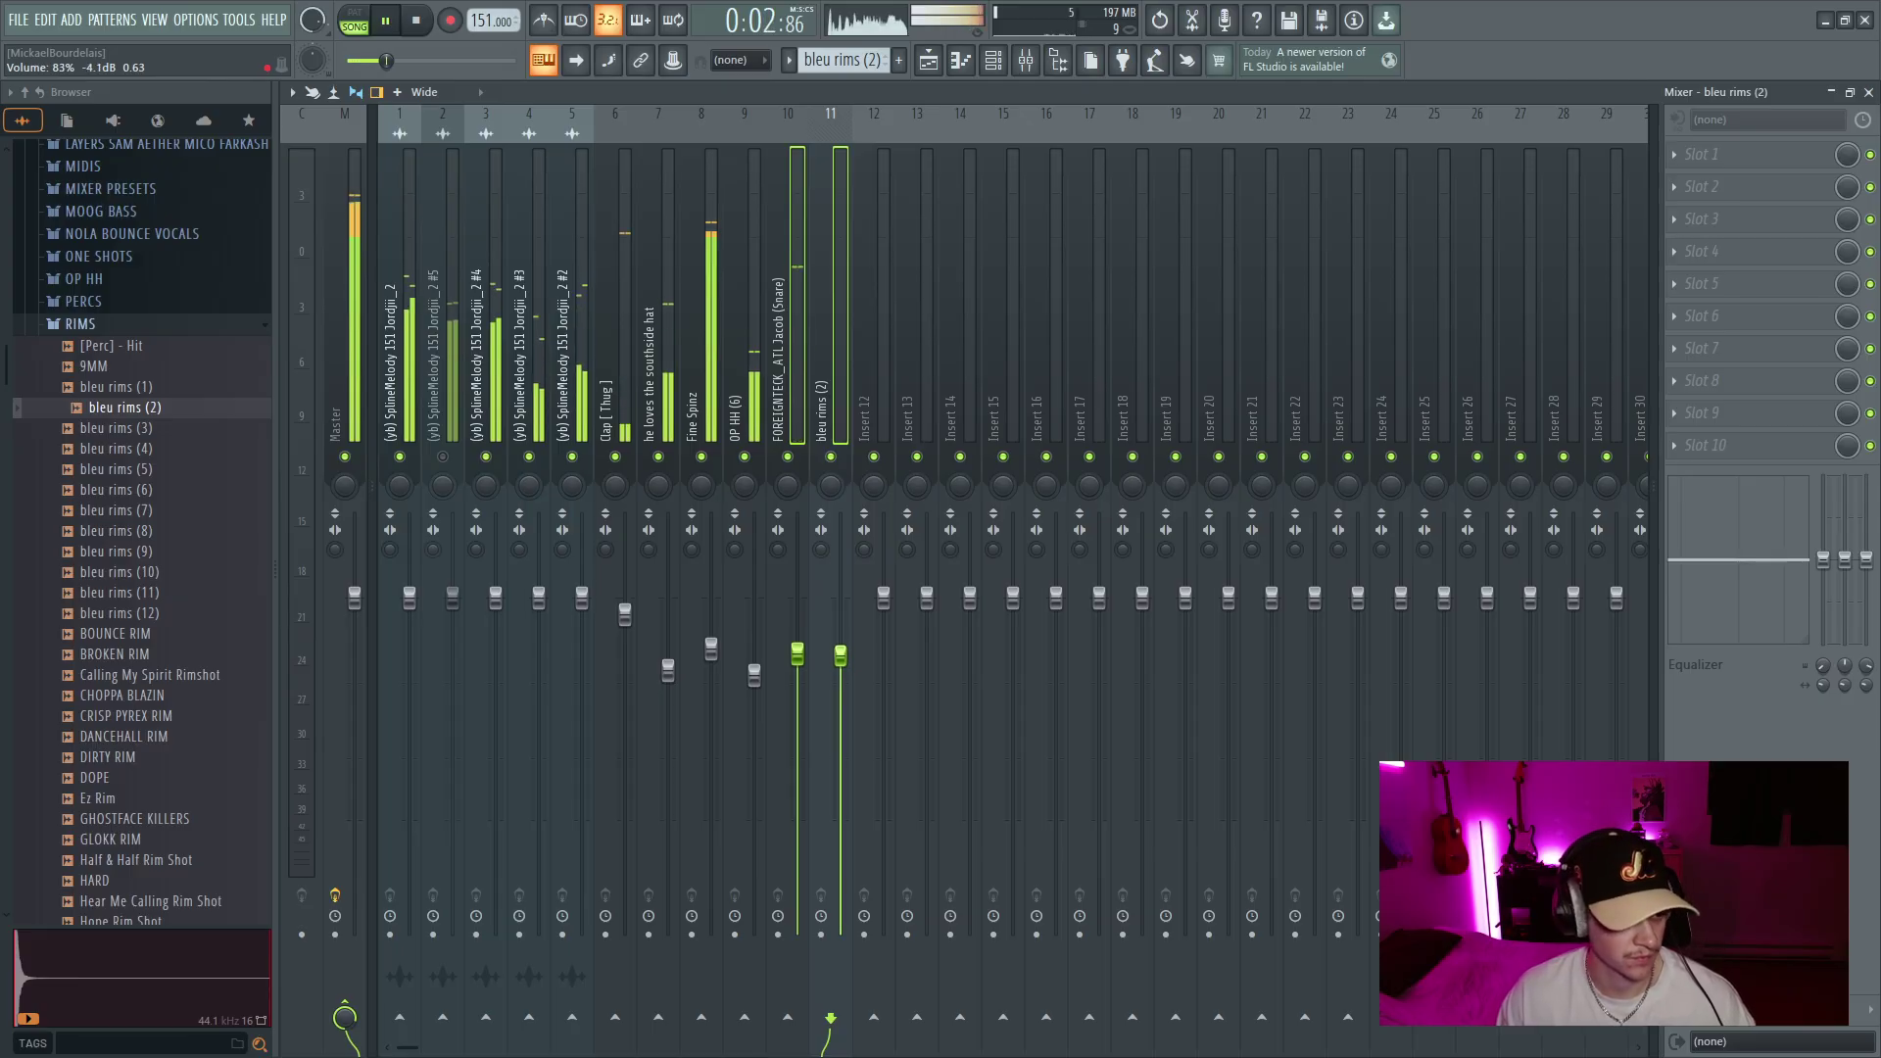
left_click(791, 392)
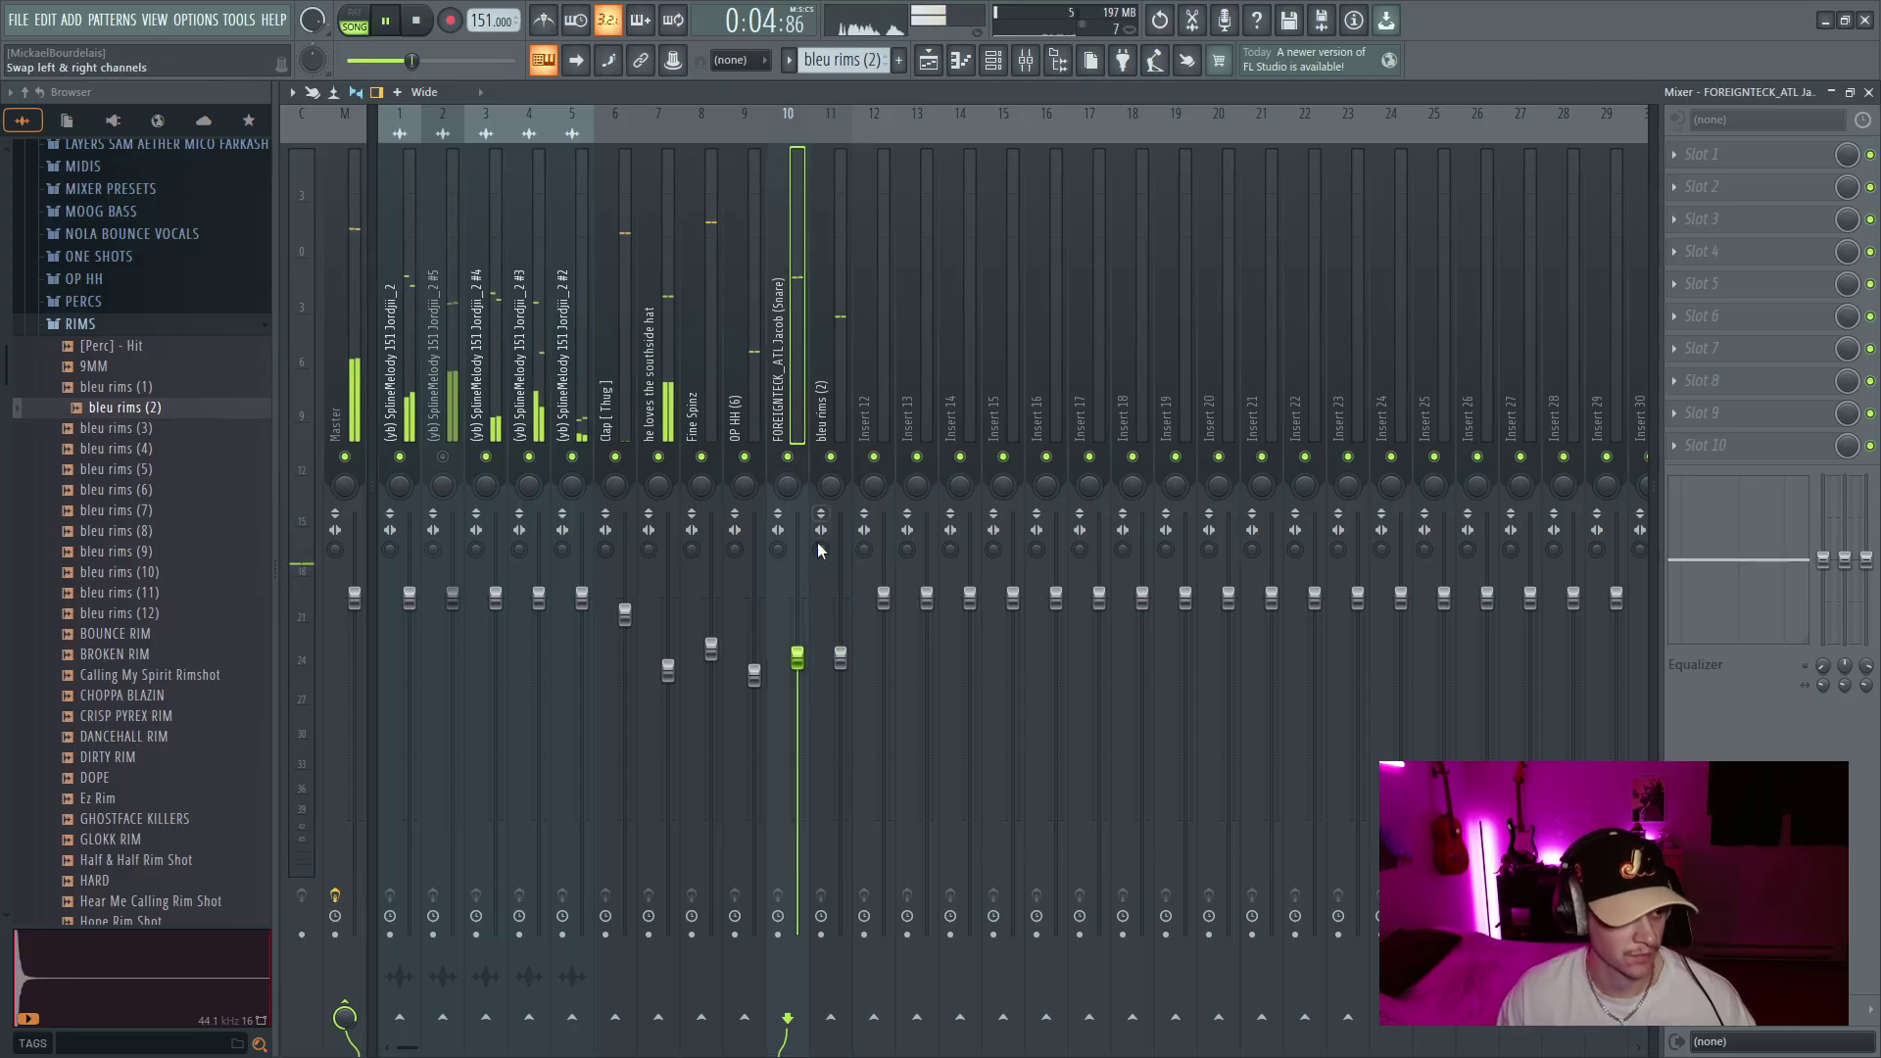
left_click_drag(798, 656, 802, 694)
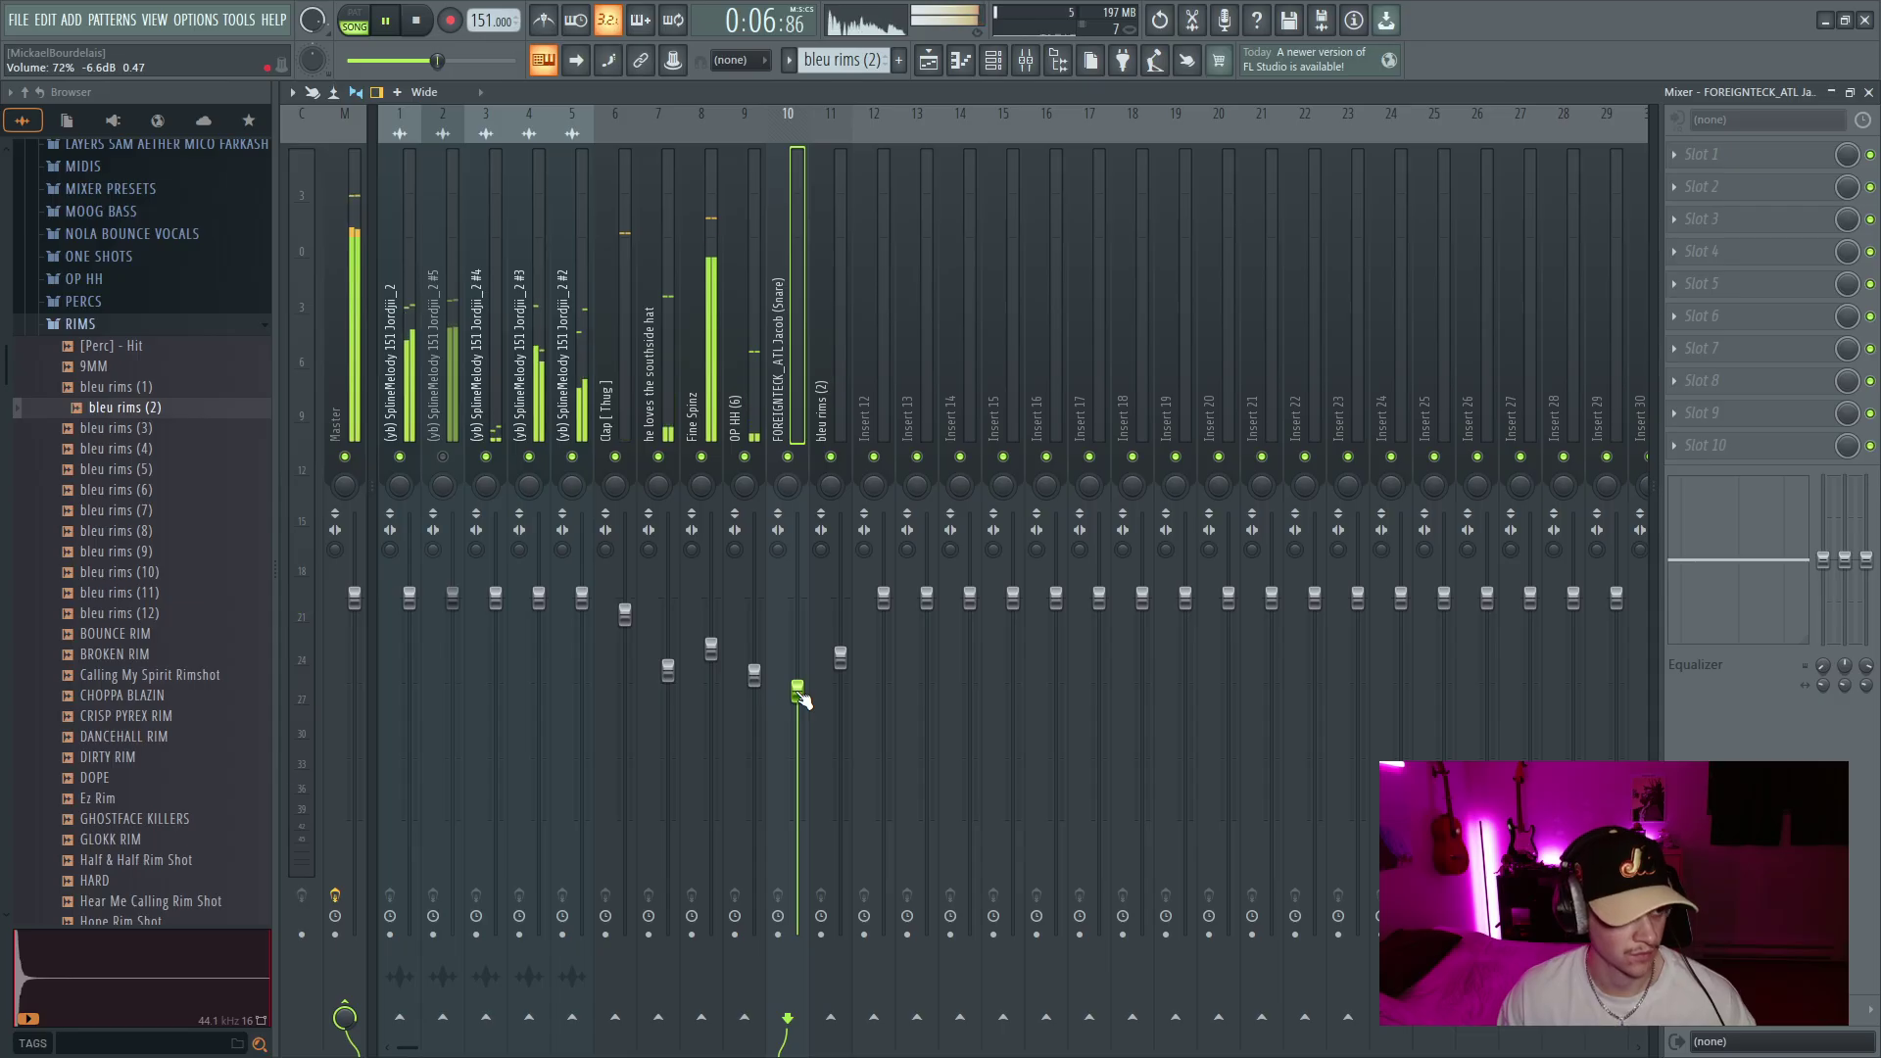
Lower the volume of the five melody mixer tracks together slightly
mouse_move(397, 404)
left_mouse_down()
mouse_move(600, 404)
mouse_move(410, 399)
left_mouse_up()
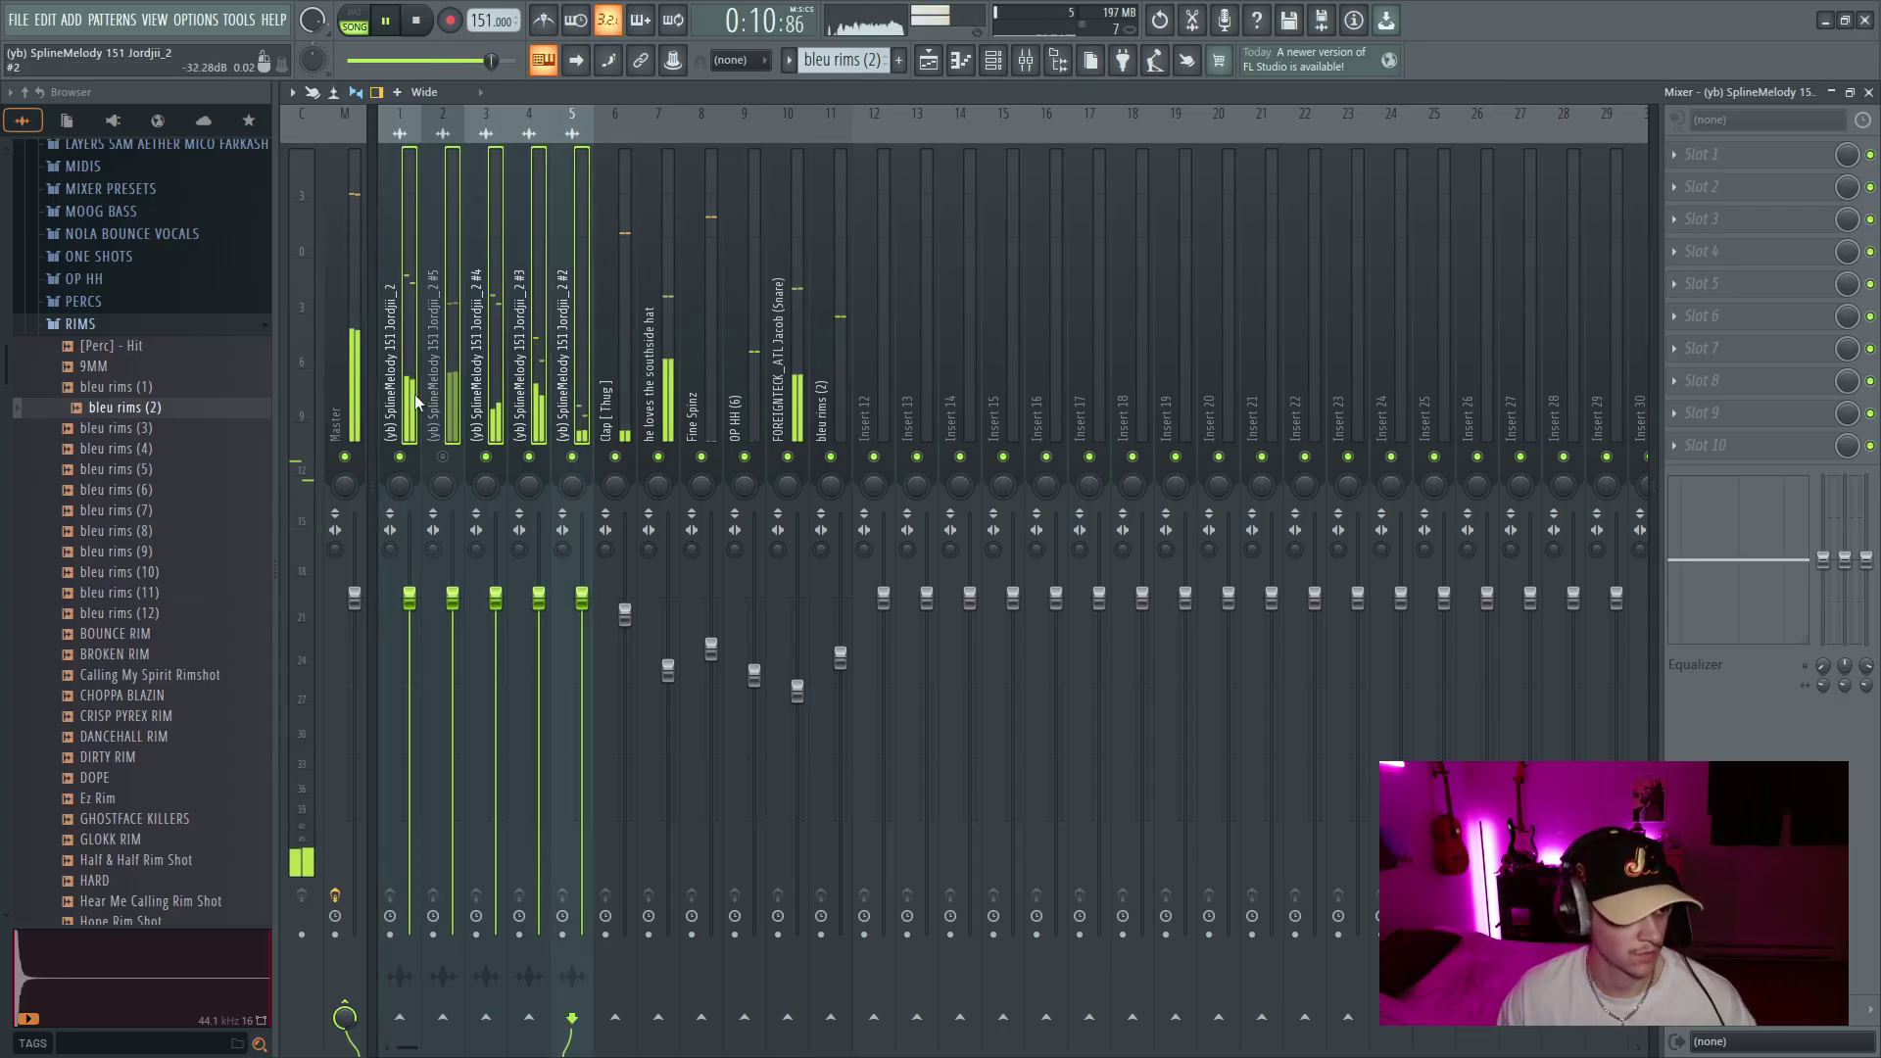
key("space")
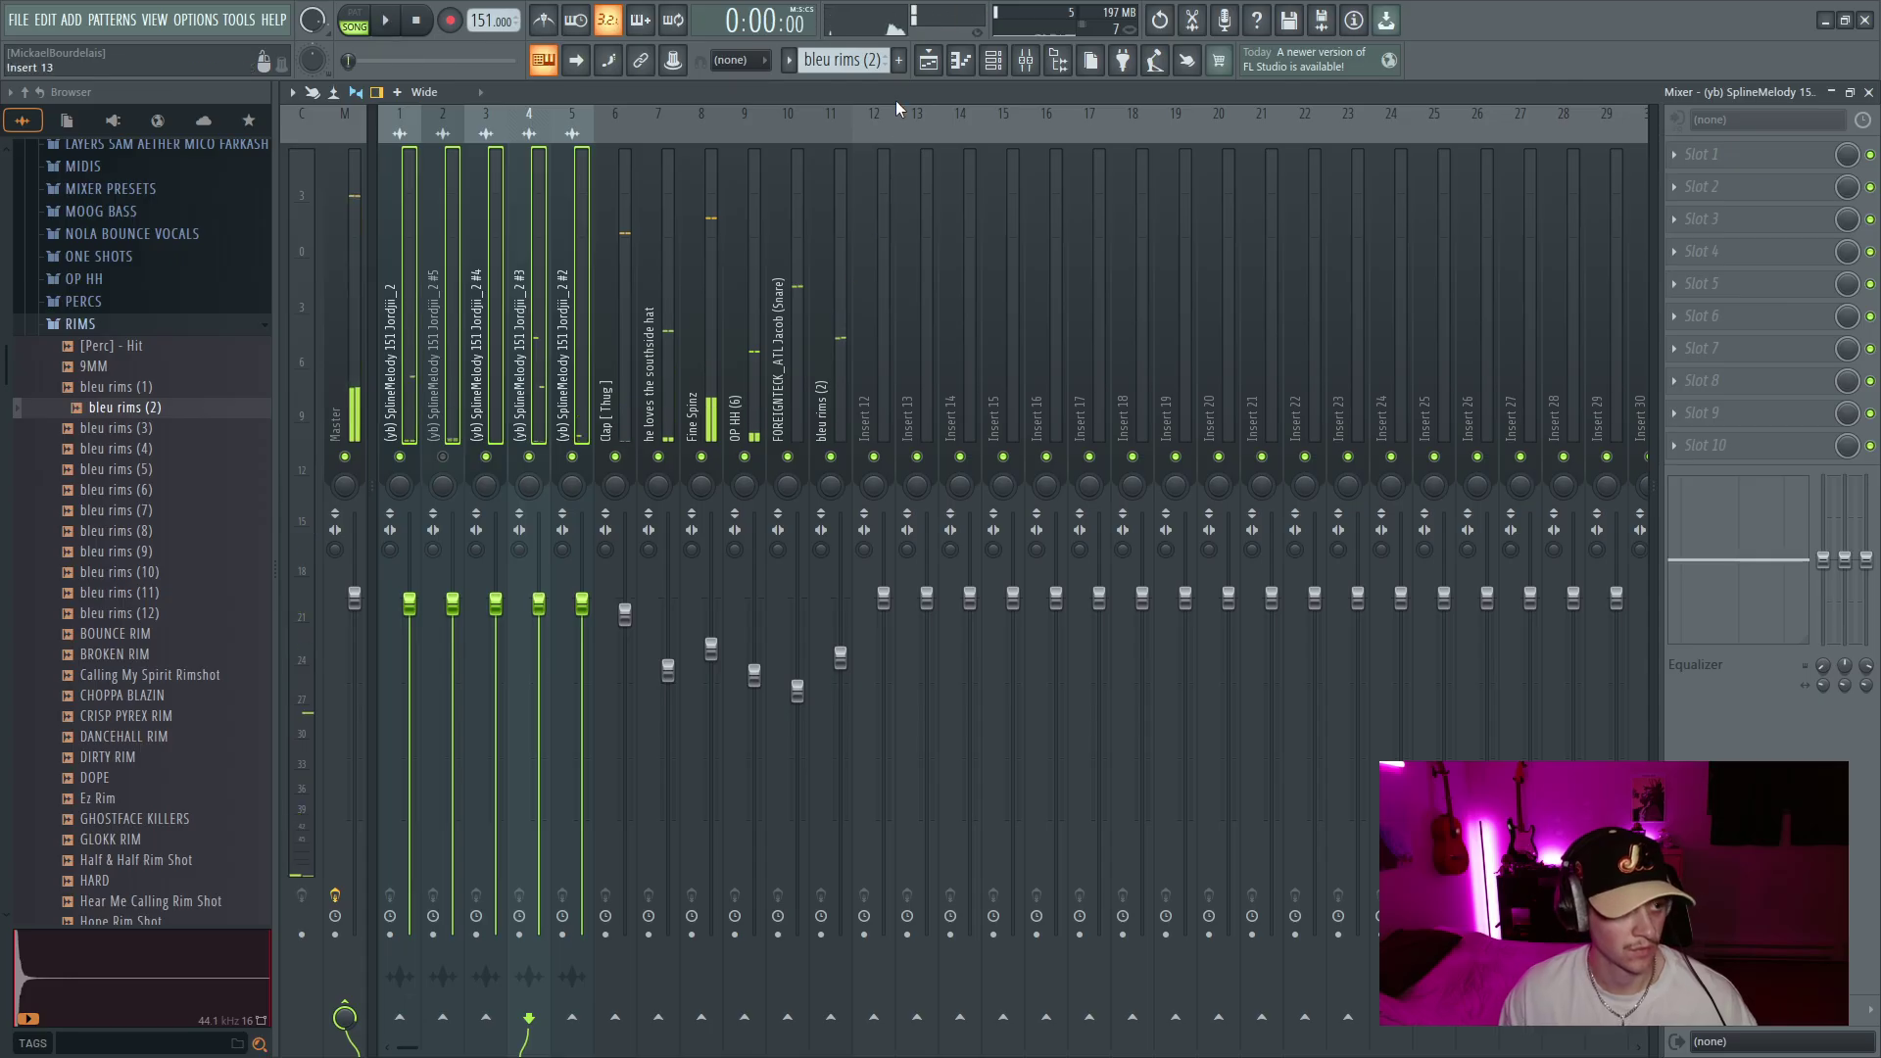
Duplicate the selected eight-bar arrangement five times so the clips run through bar 48
left_click(929, 63)
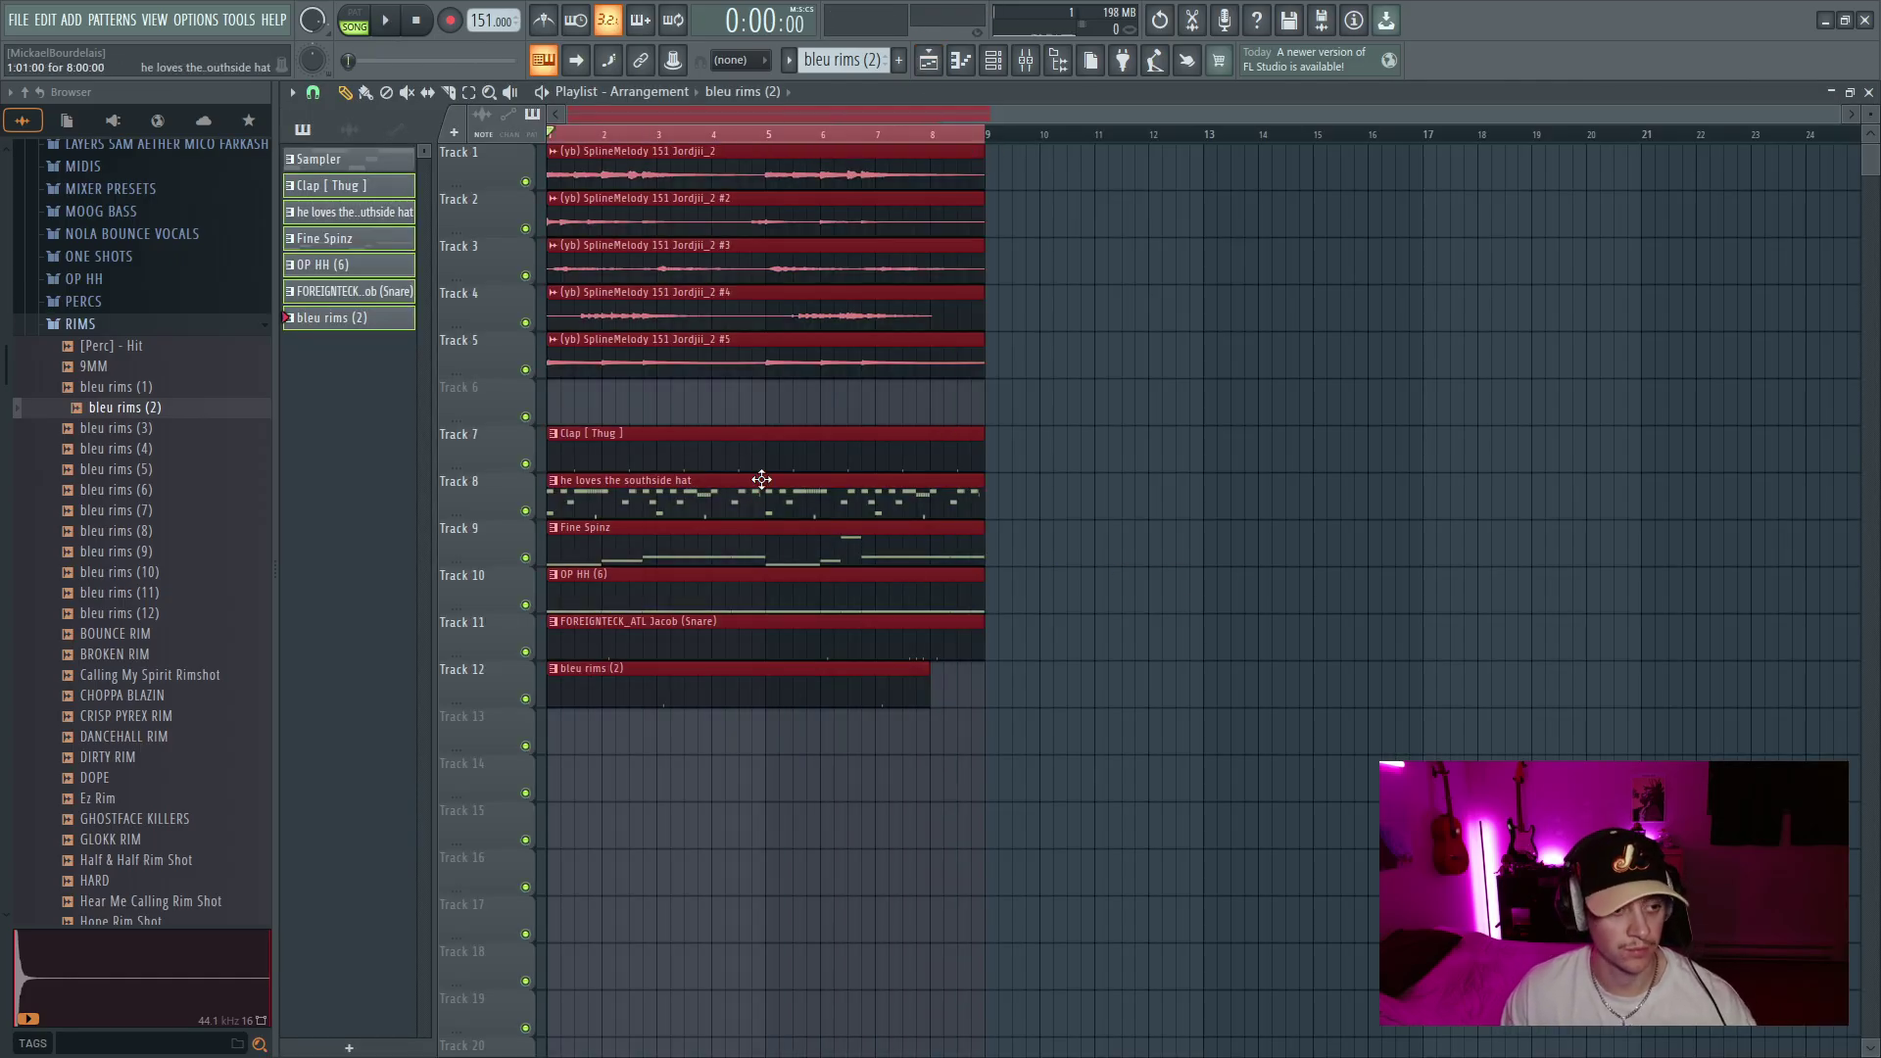
key("ctrl+b")
key("ctrl+b")
key("ctrl+b")
key("ctrl+b")
key("ctrl+b")
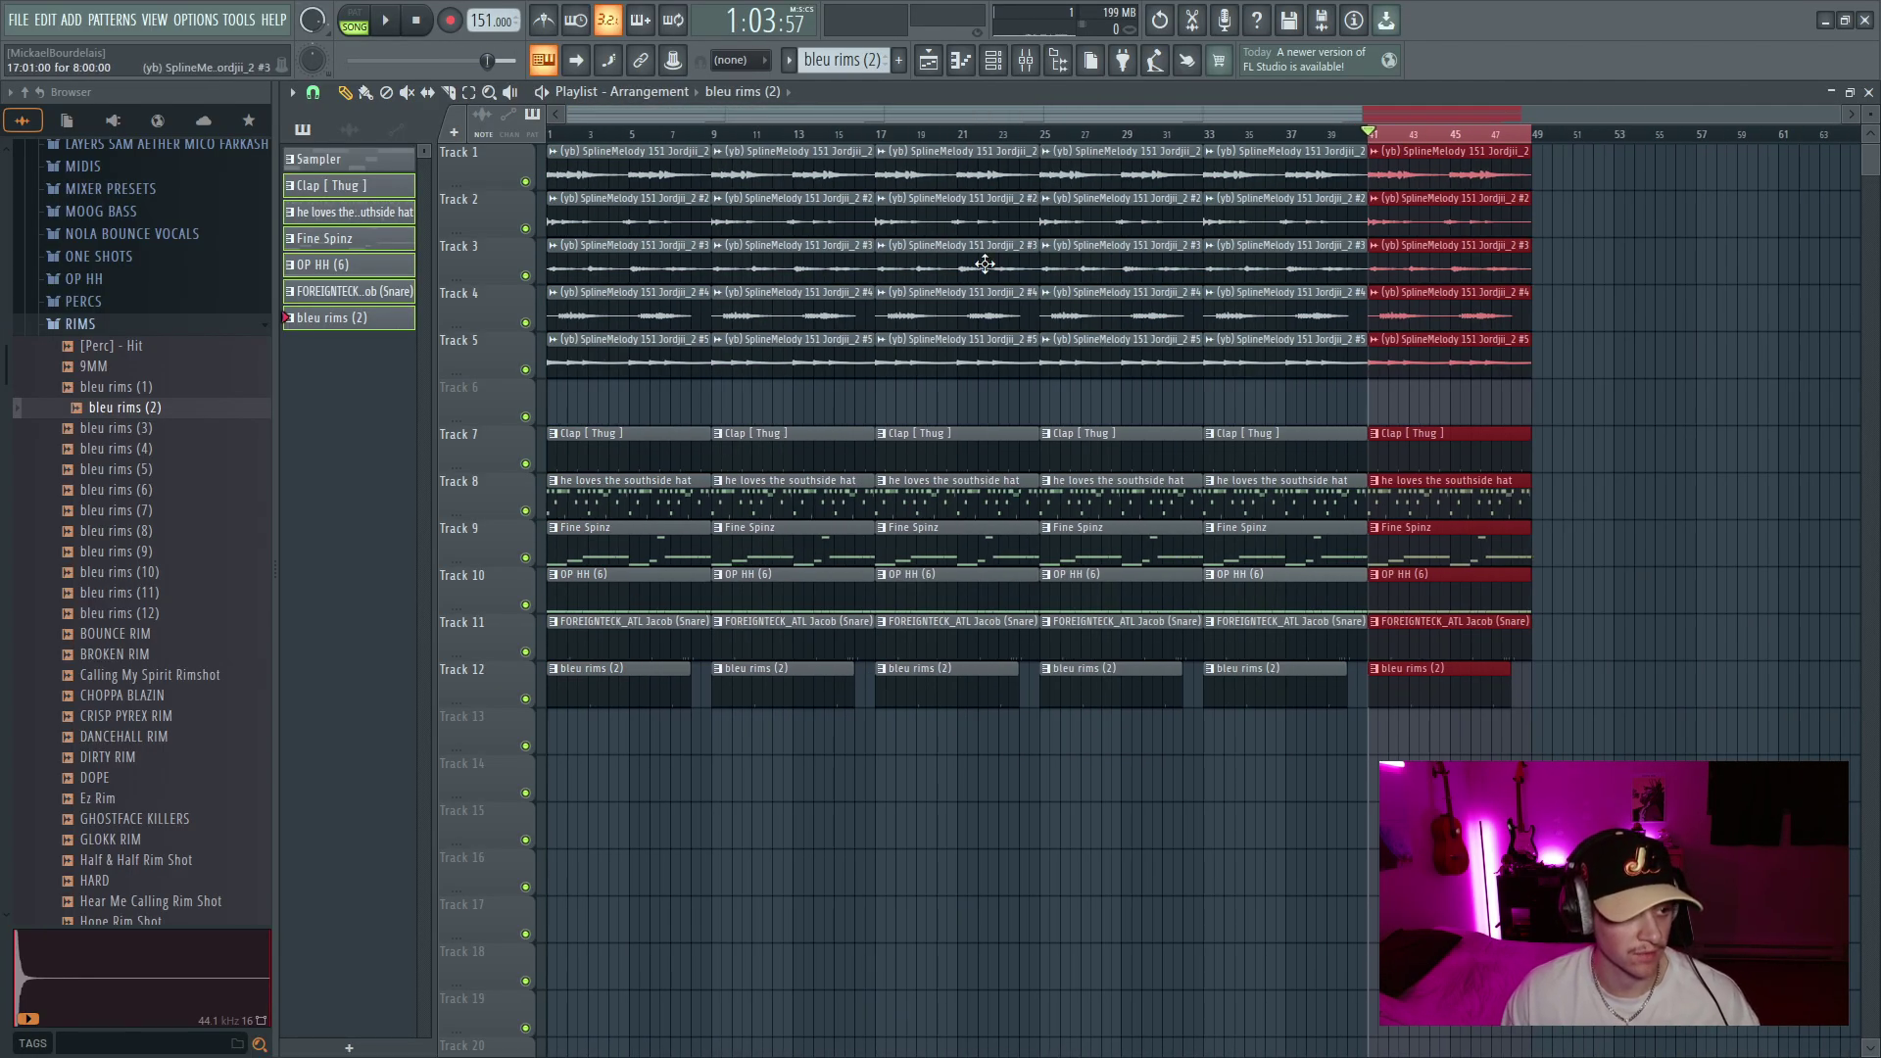
Clear all drum clips and the melody clips on Tracks 2–5 from bars 1–8, keeping only the Track 1 melody
left_click_drag(944, 160, 1126, 269)
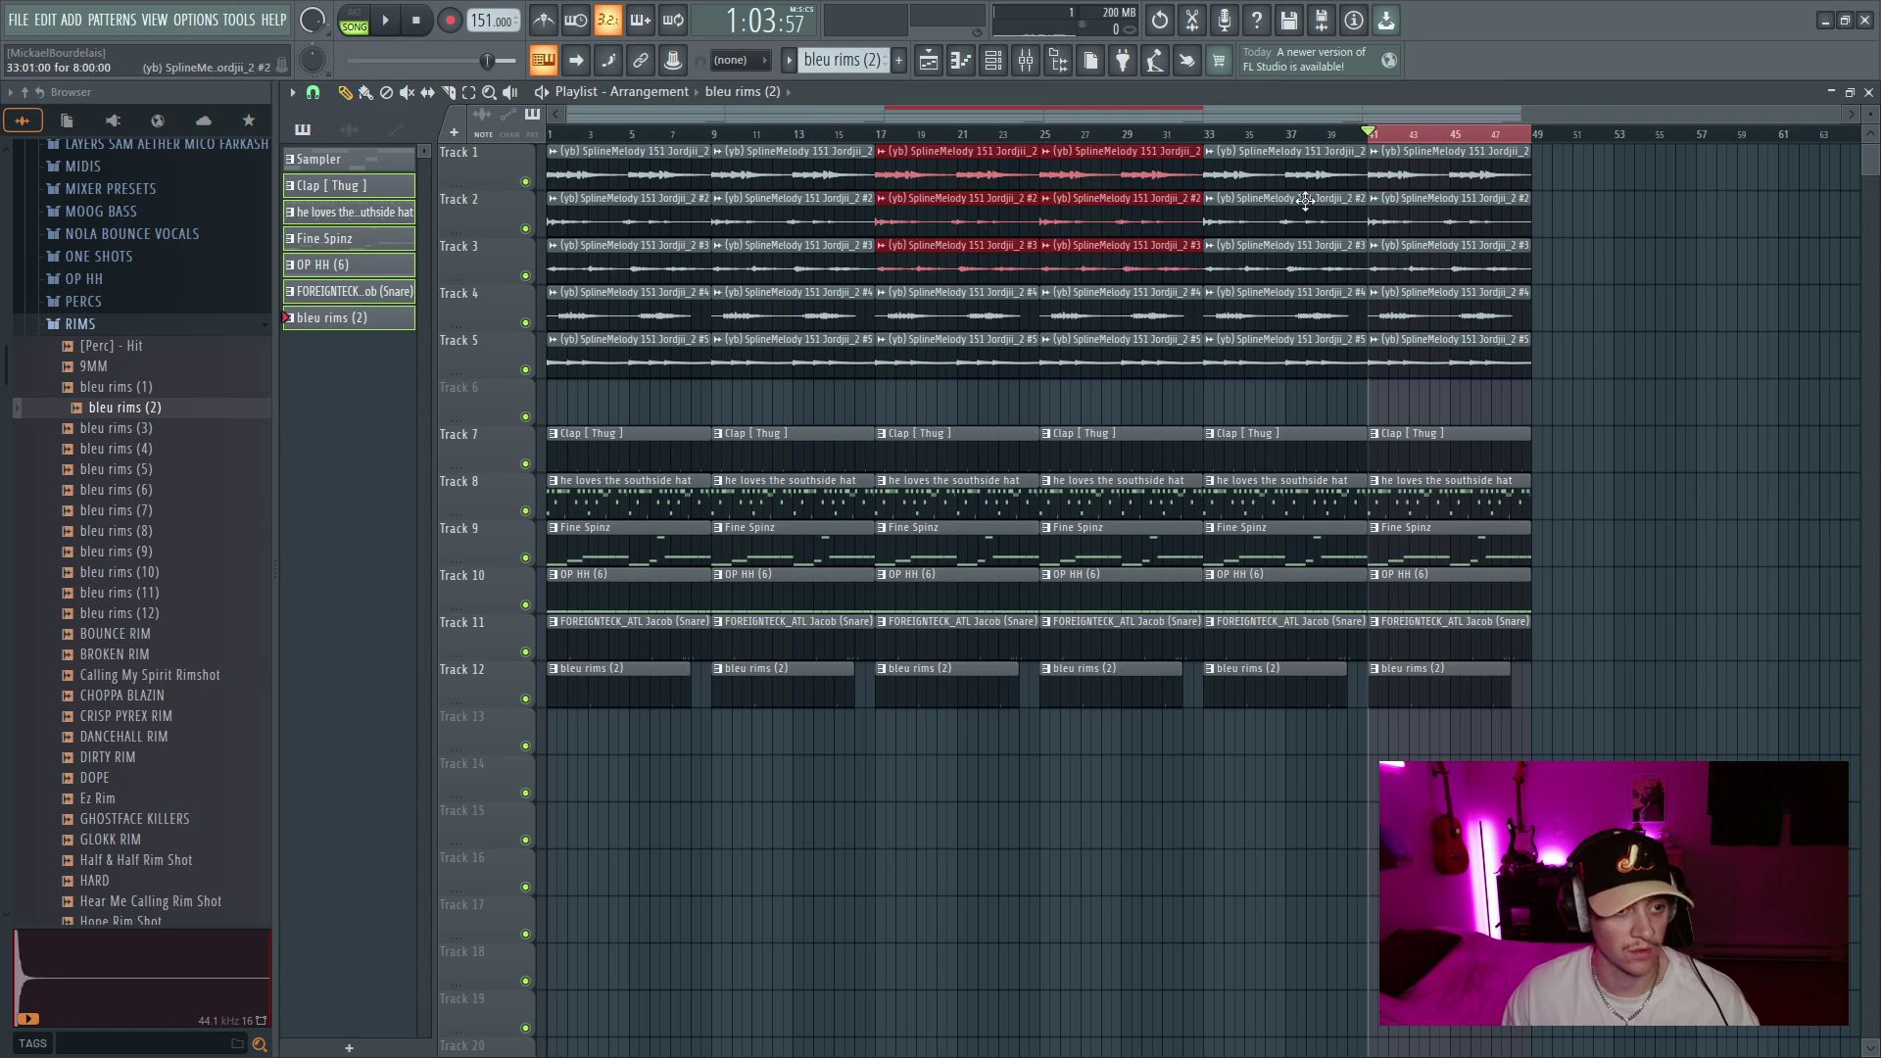
left_click_drag(1271, 152, 1528, 264)
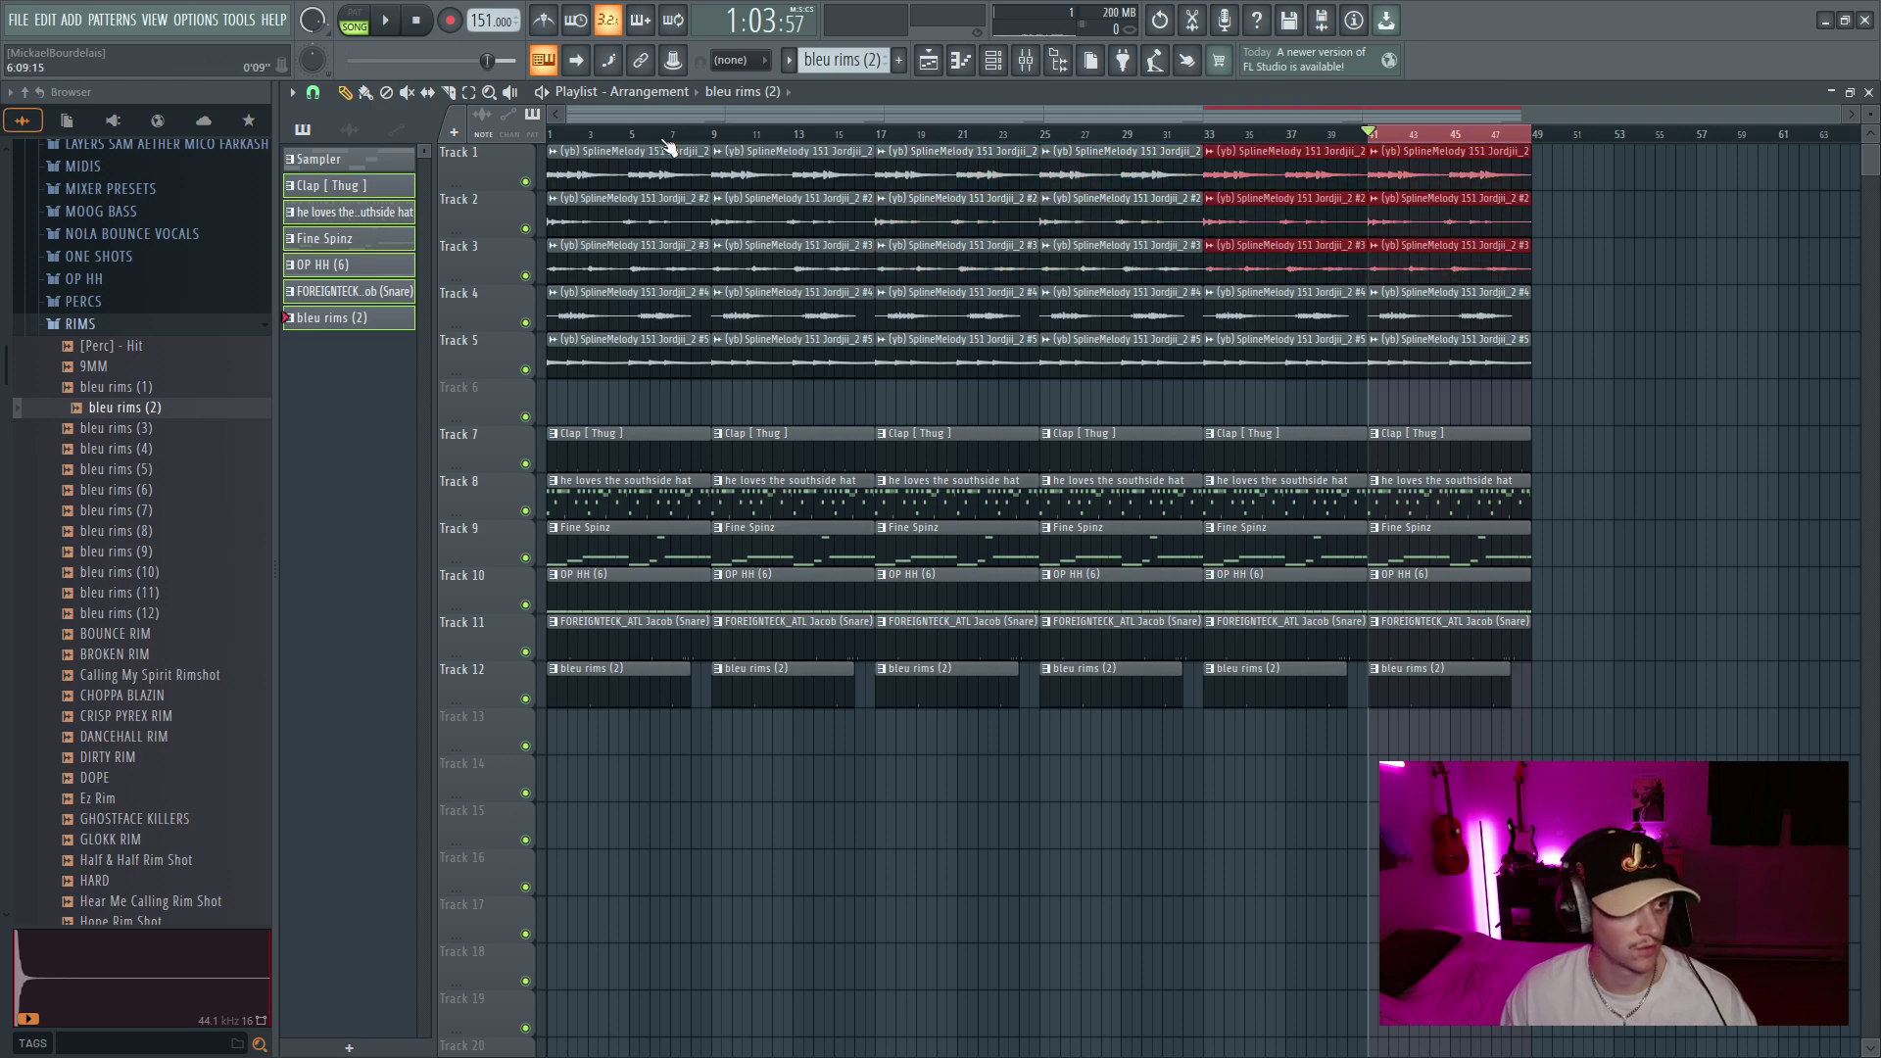
left_click(623, 136)
left_click_drag(641, 438, 630, 869)
key("Delete")
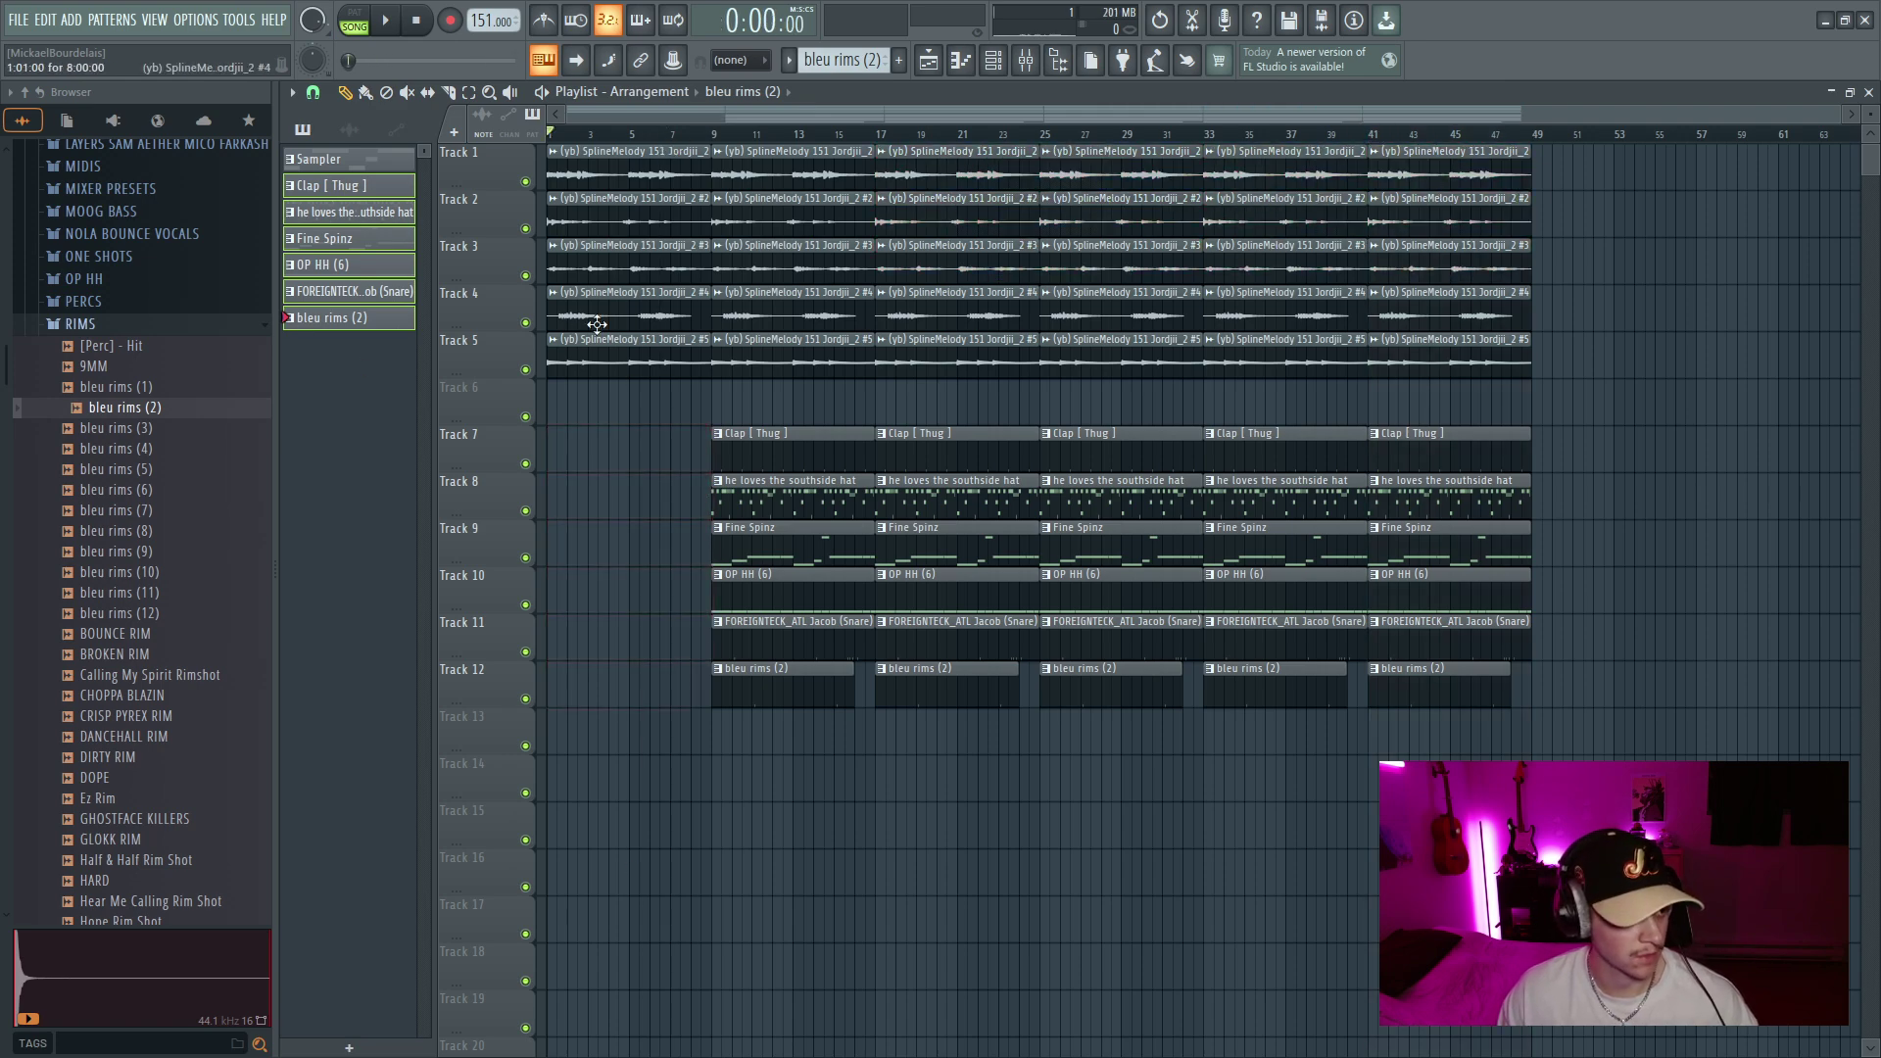
left_click_drag(599, 352, 578, 180)
key("Delete")
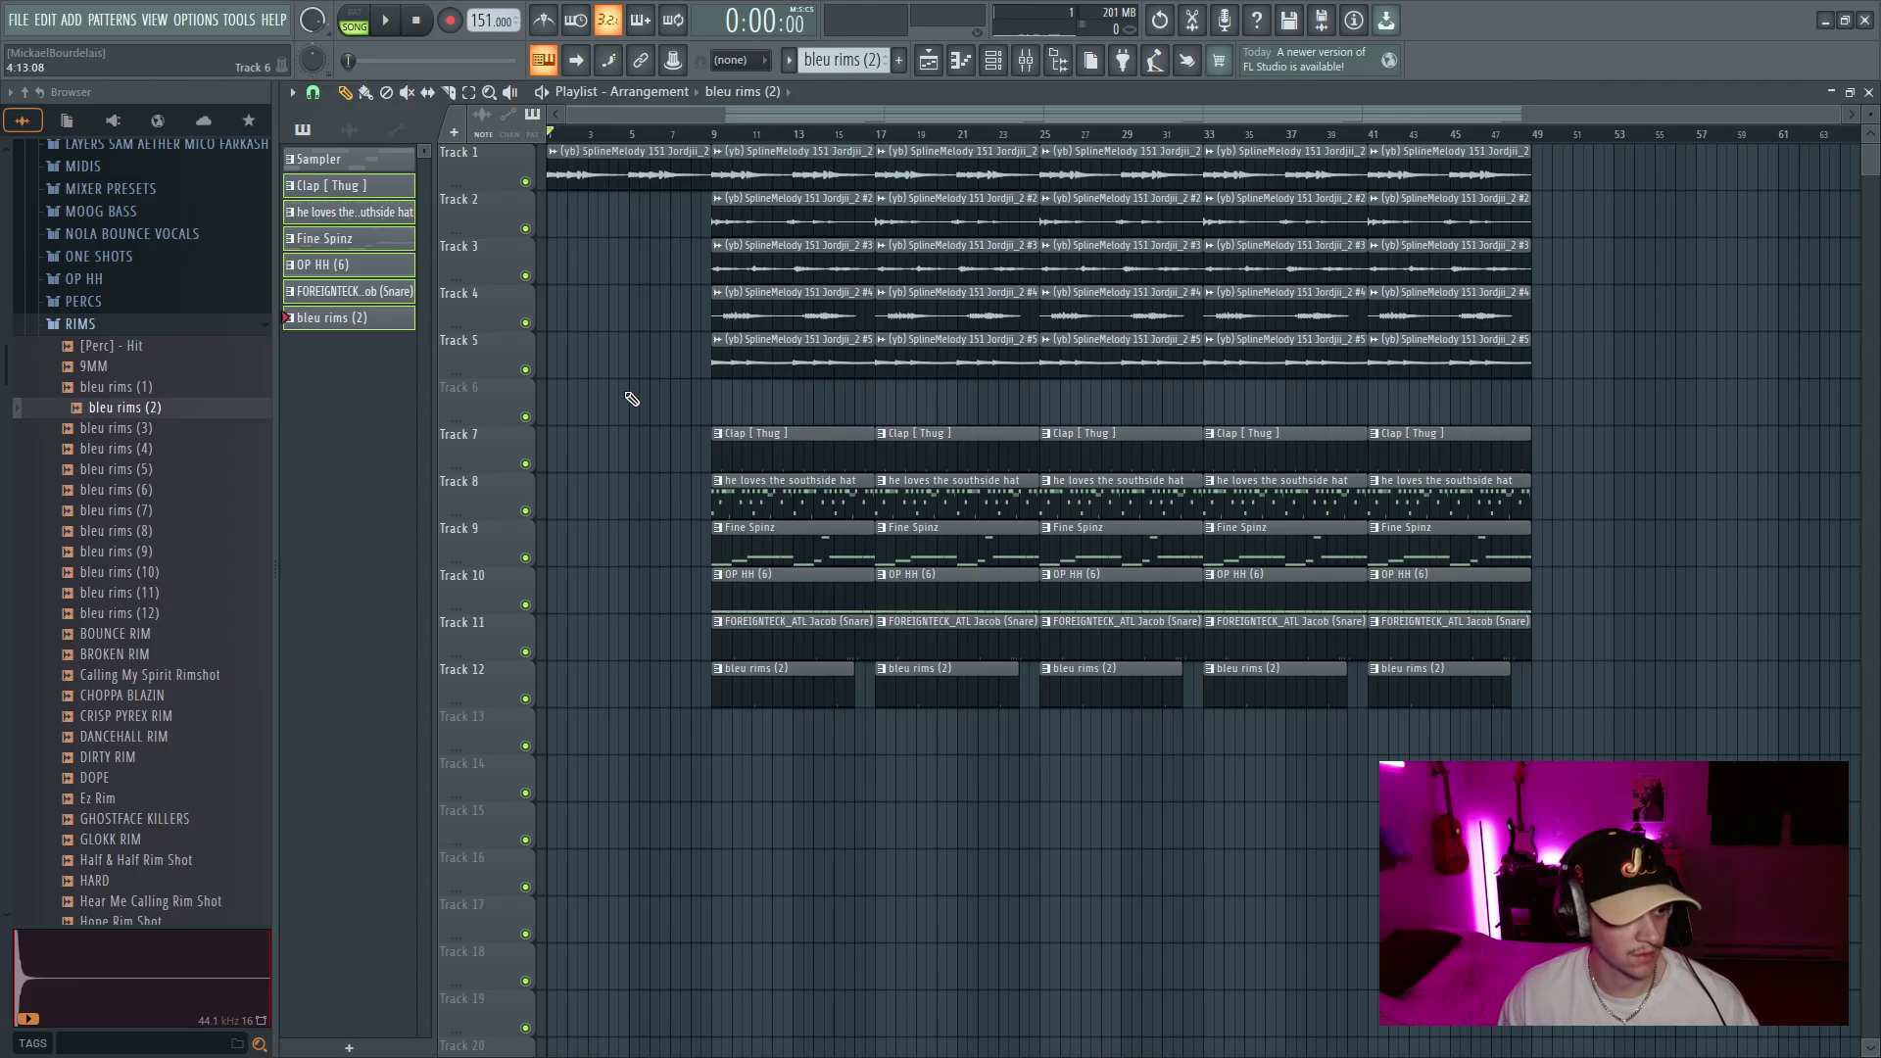
Remove the 808, open hat, snare and rim clips from bars 9–16 and trim the clap and hi-hat clips to start in bar 16
left_click_drag(725, 416, 747, 722)
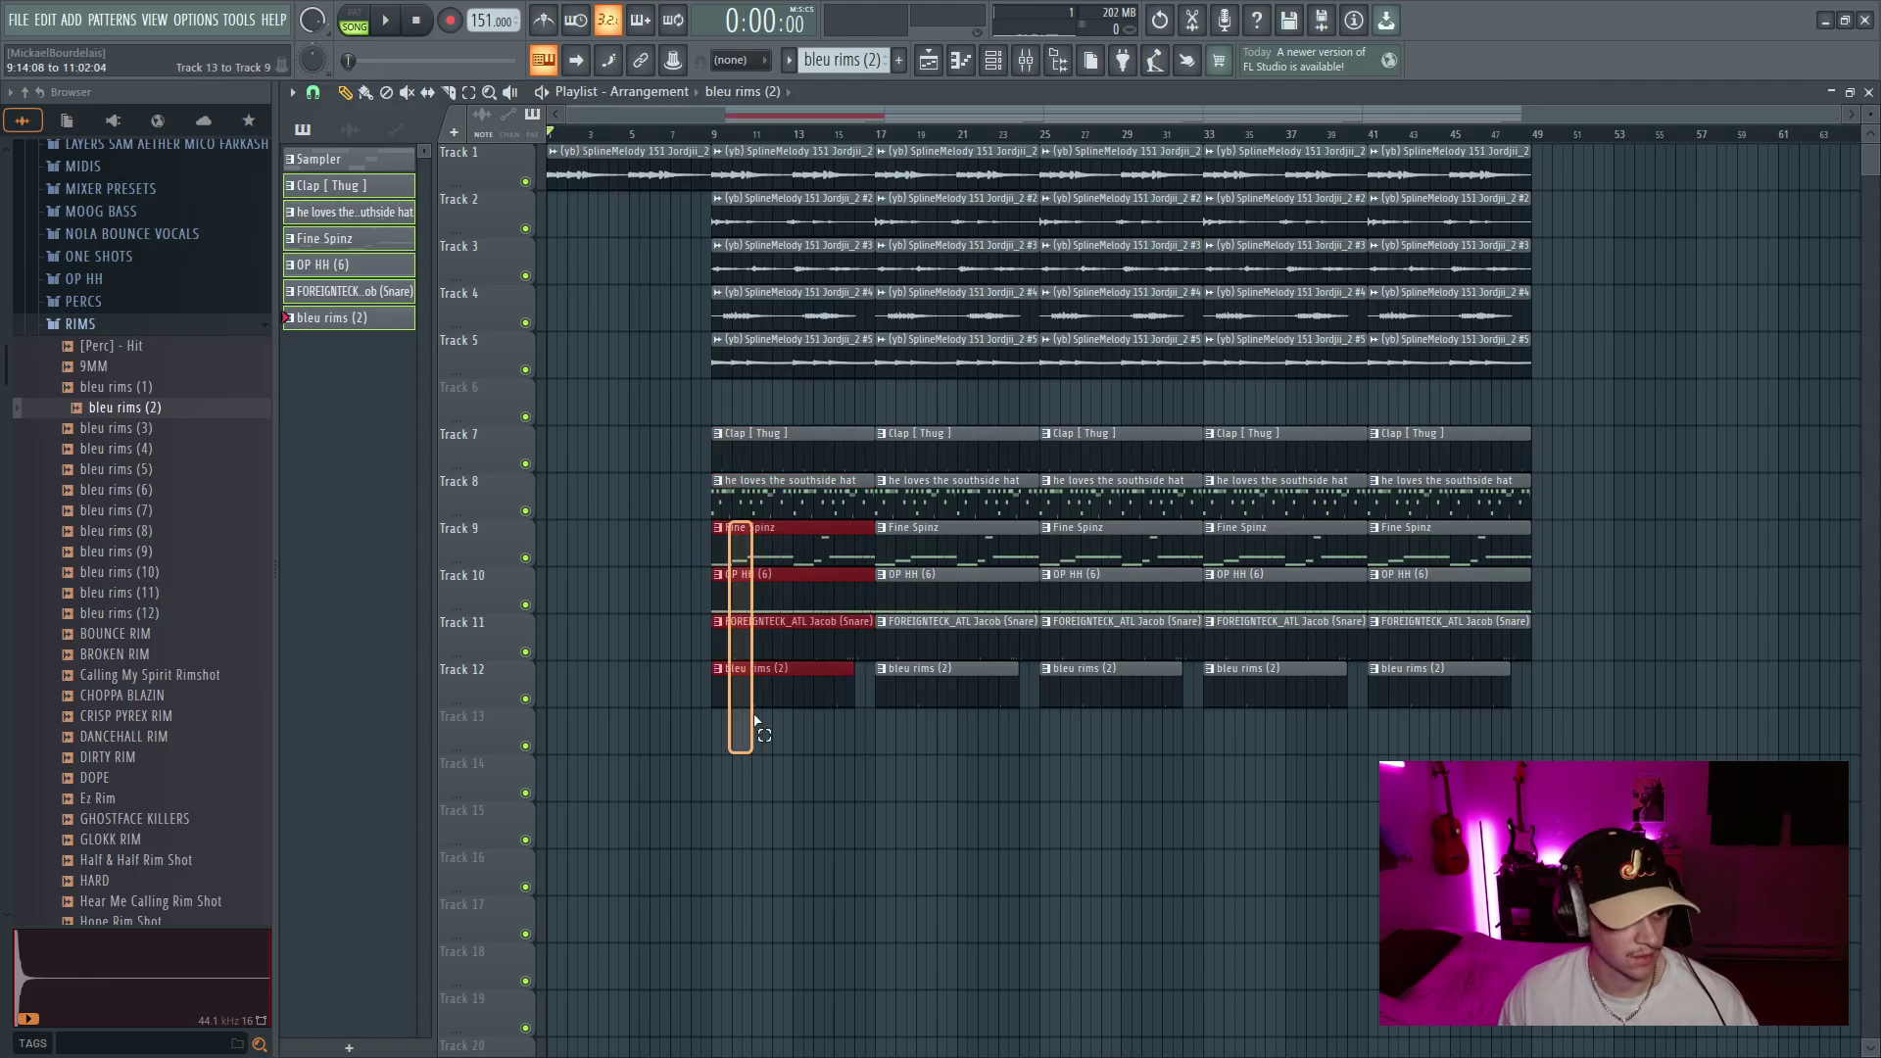
key("Delete")
scroll(777, 504, "up", 3)
left_click_drag(813, 503, 1097, 553)
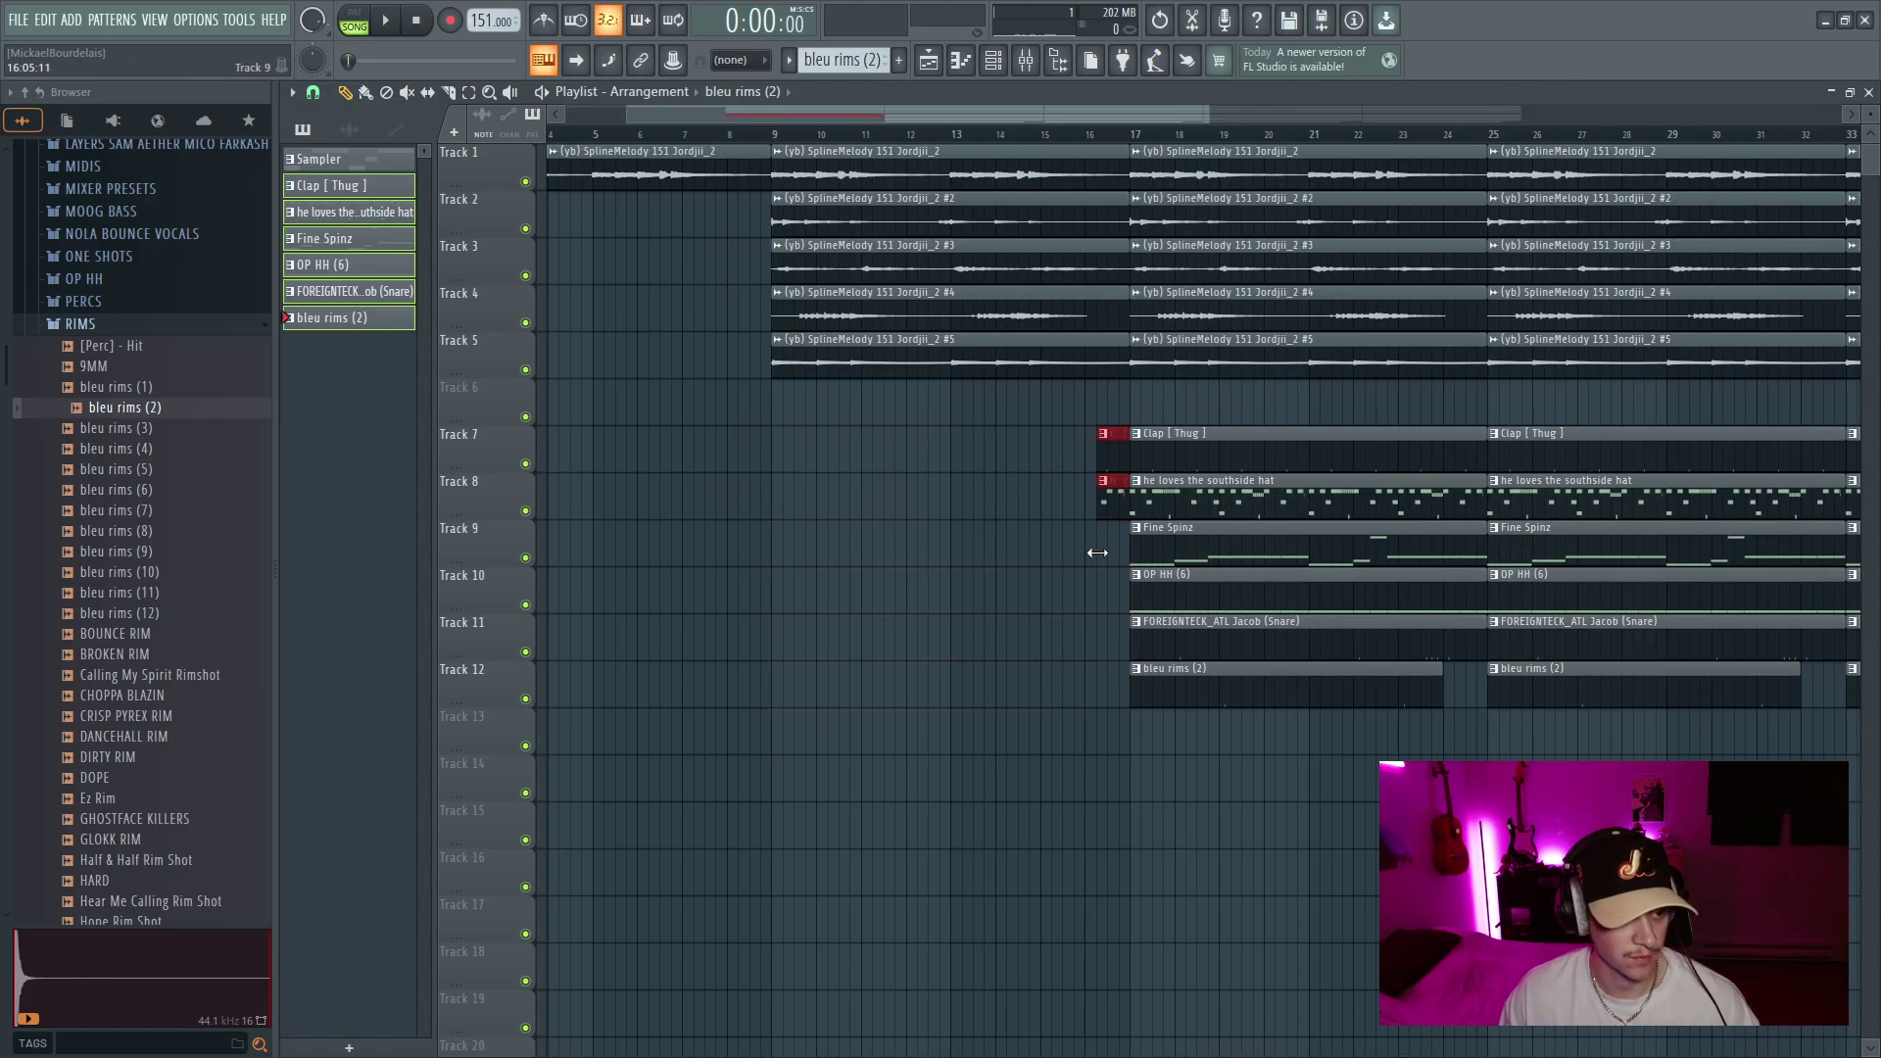
Delete the Track 2 and Track 4 melody clips in bars 9–16, keeping a Track 3 melody clip at bar 9
right_click(820, 259)
right_click(819, 237)
right_click(839, 303)
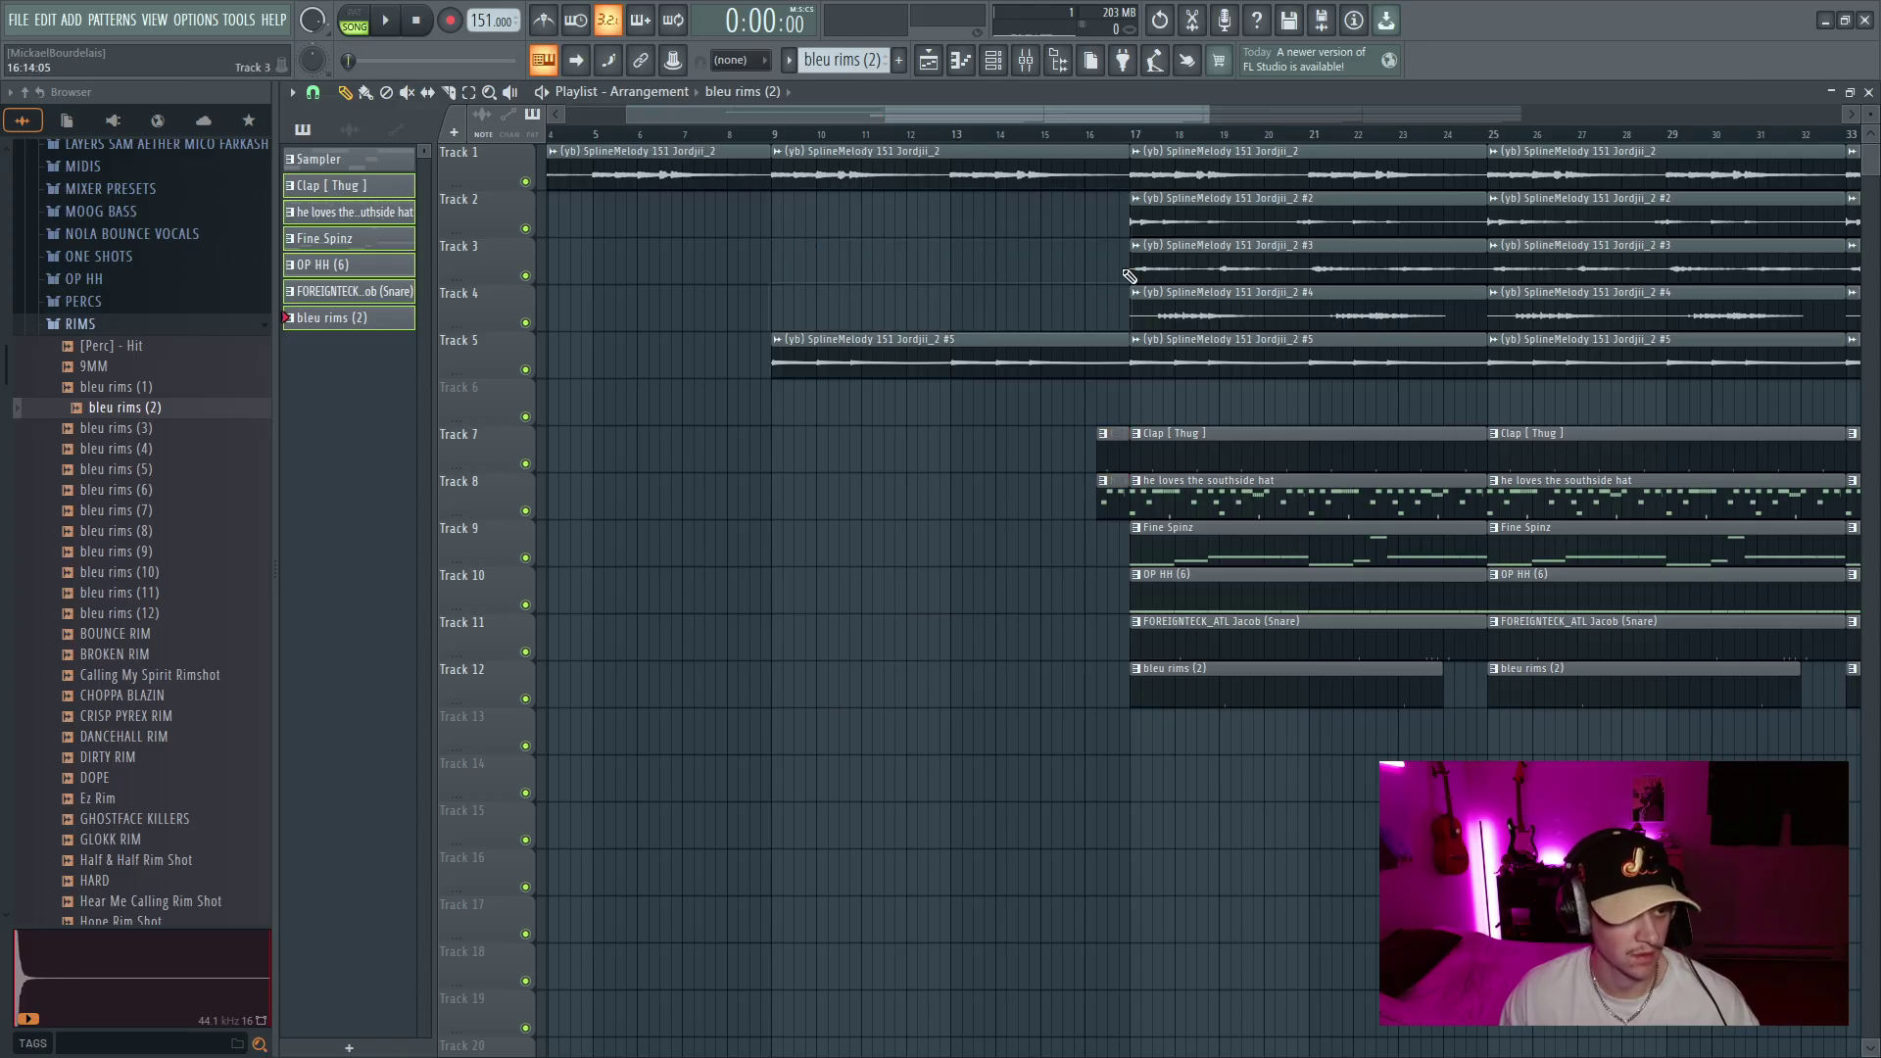
left_click(1146, 261)
left_click(774, 277)
scroll(630, 201, "down", 2)
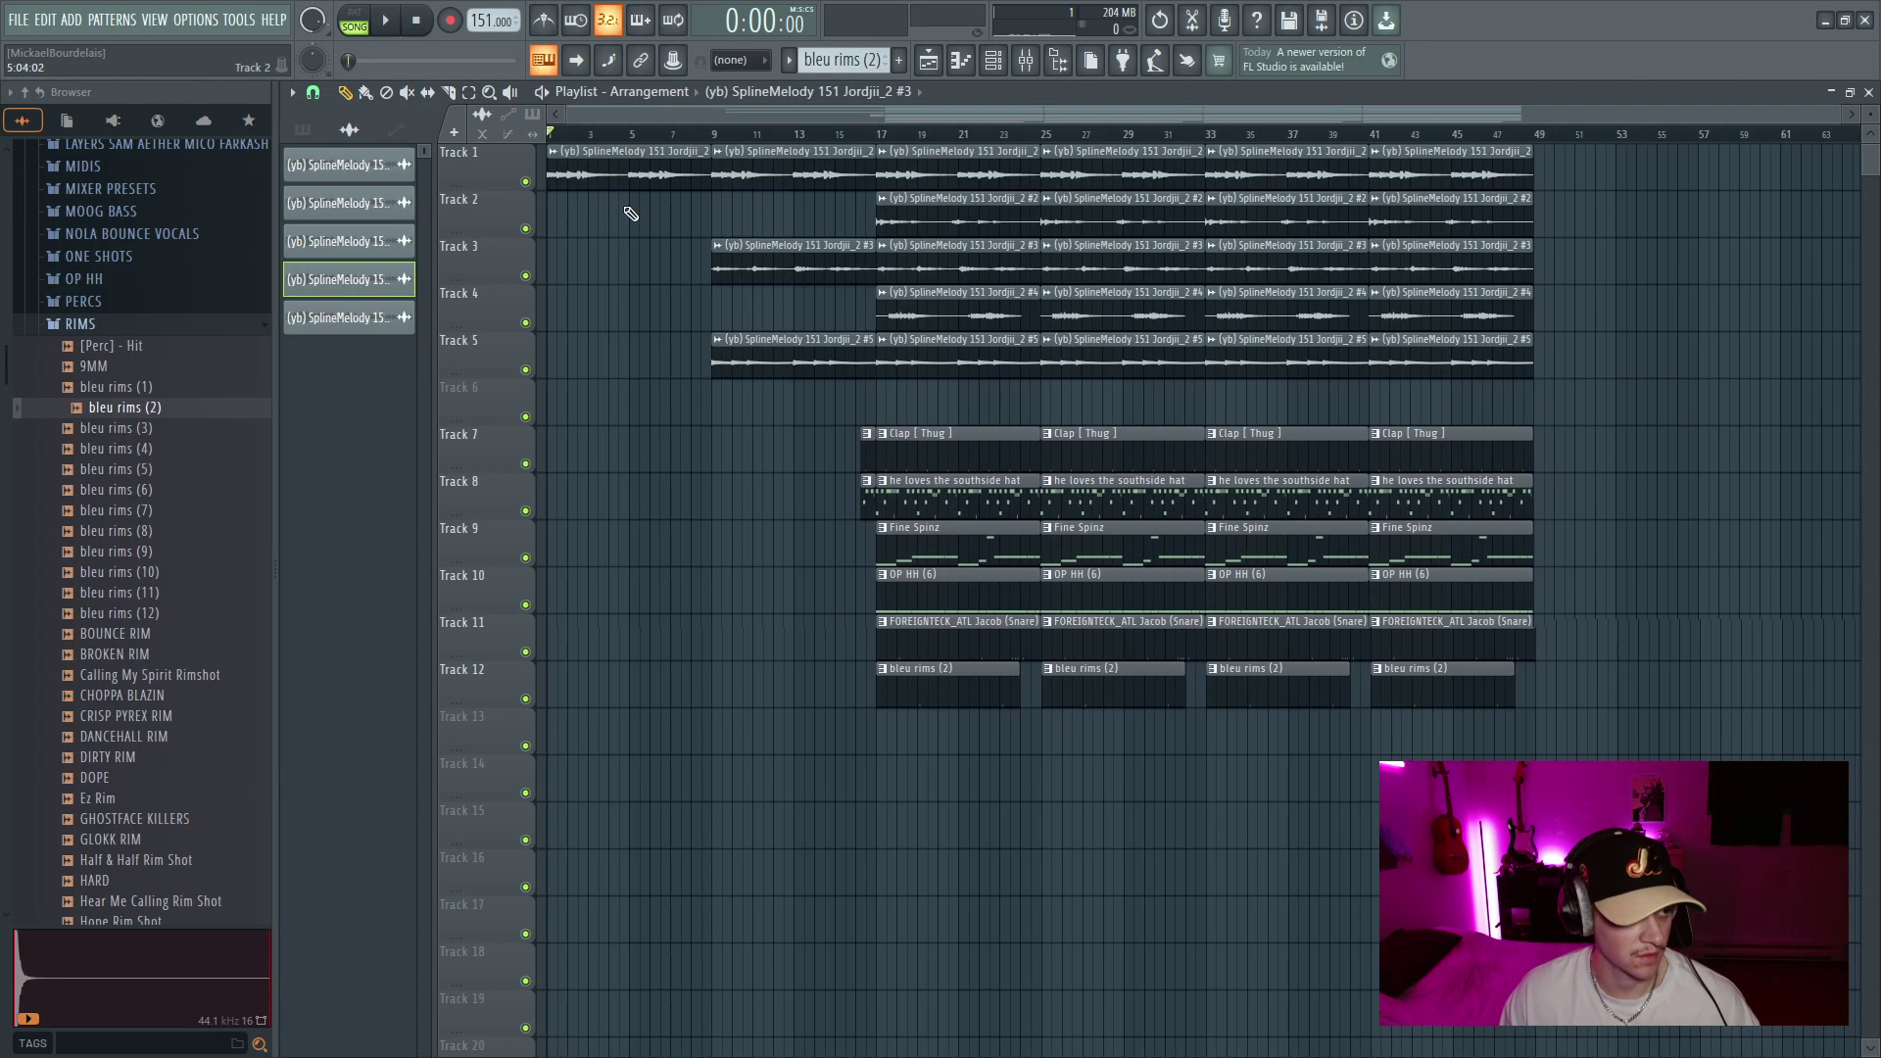
Play the arrangement from the beginning and check the mixer levels before returning to the playlist
left_click(619, 135)
key("space")
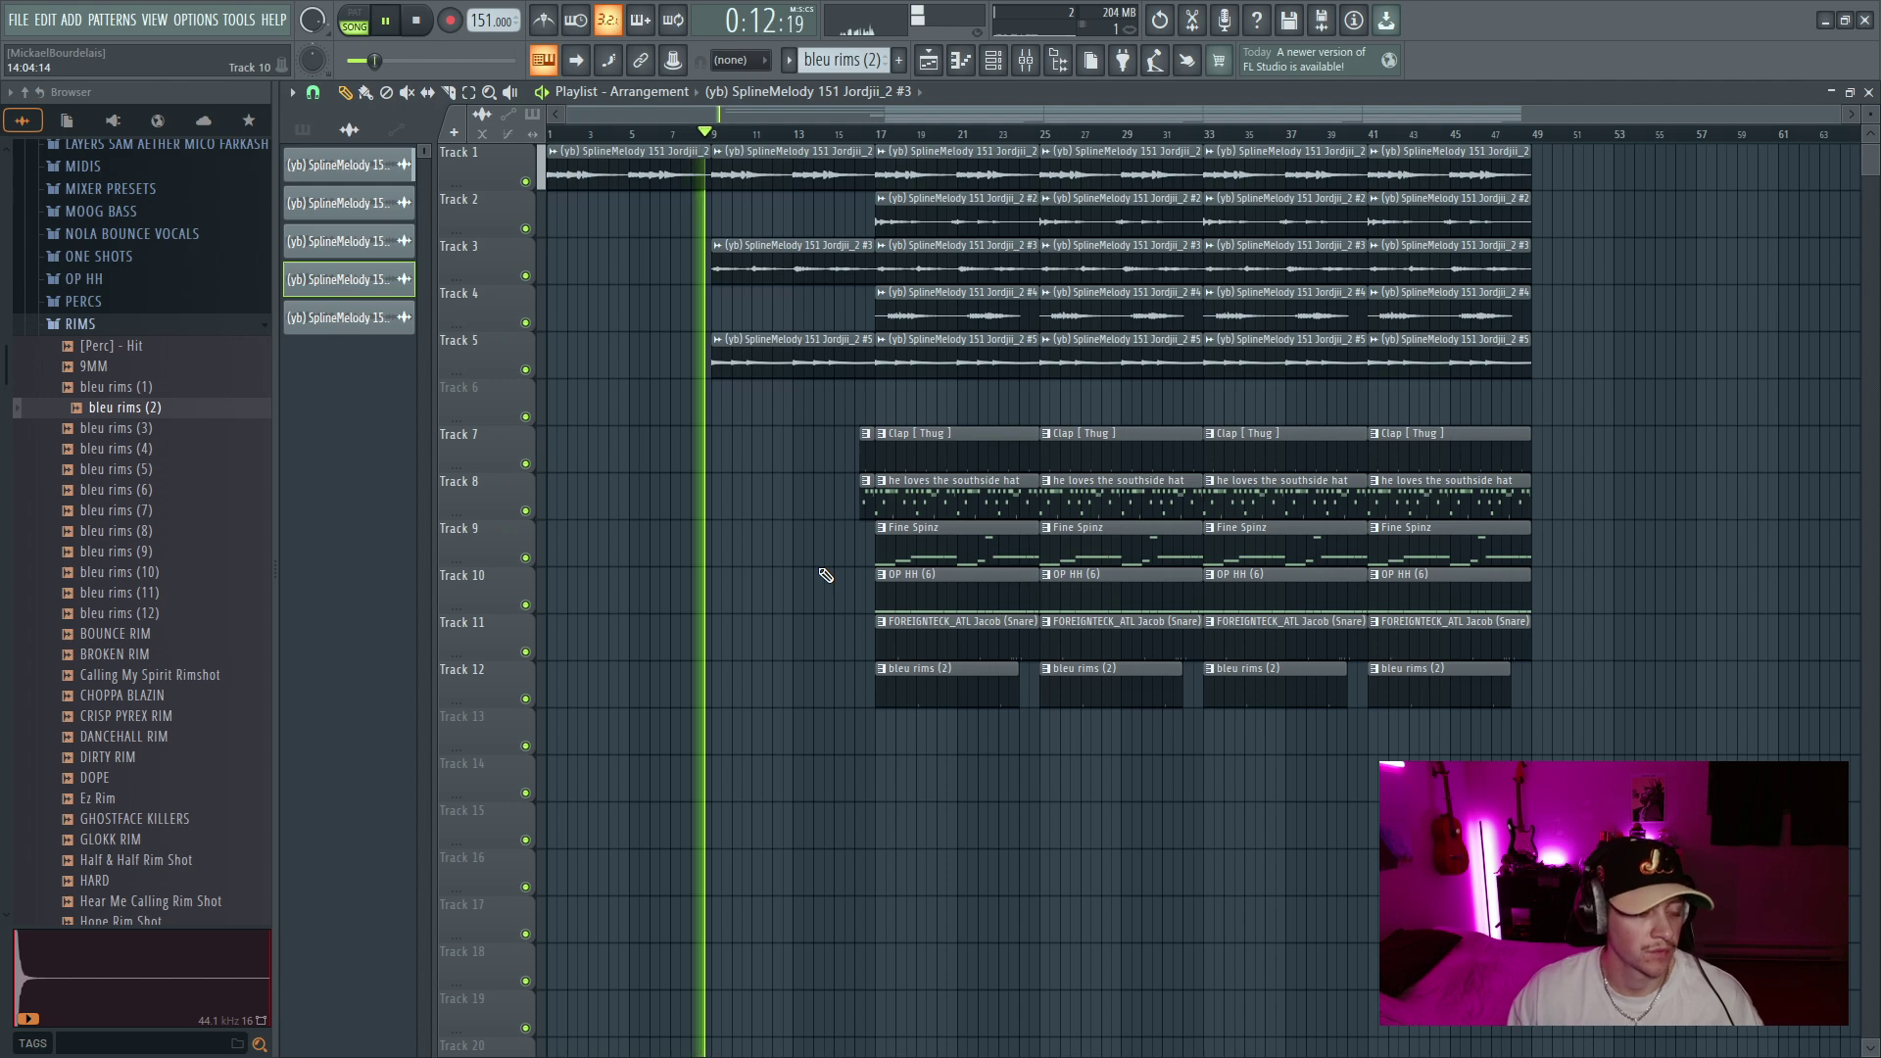
left_click(1026, 61)
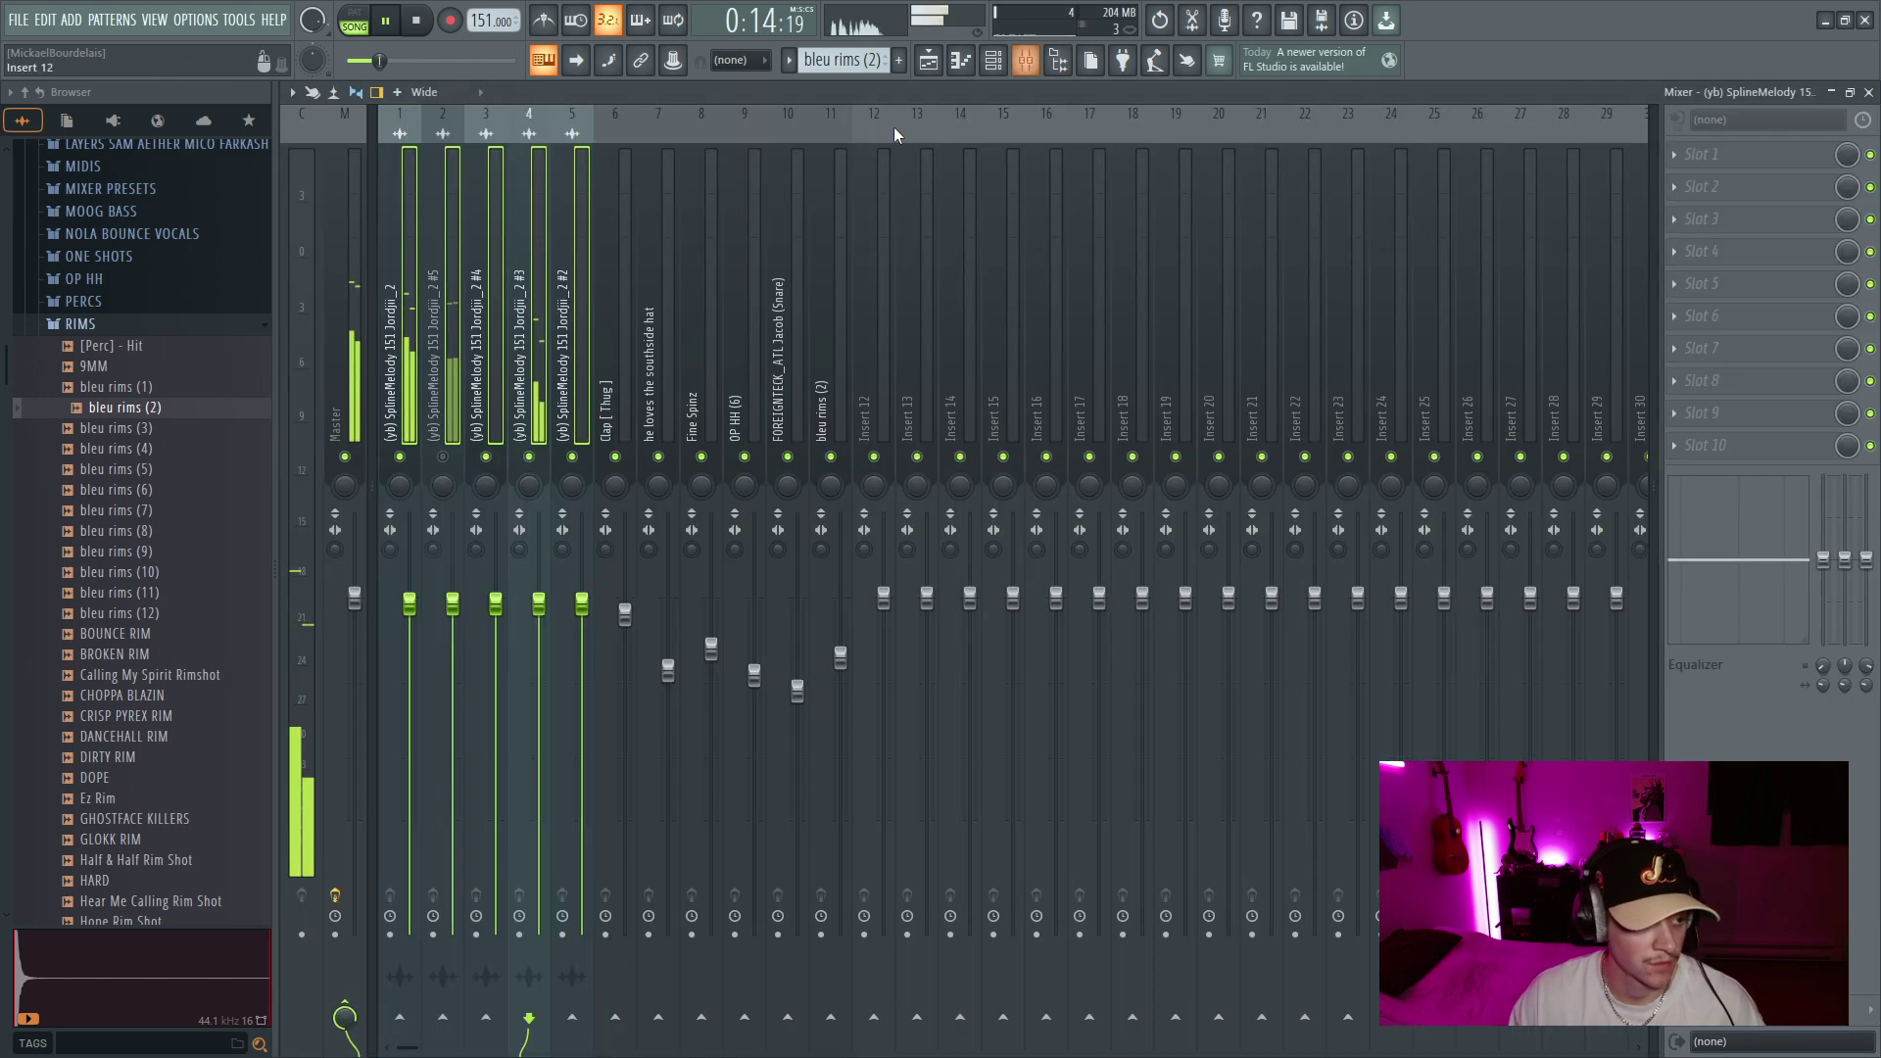
left_click(928, 61)
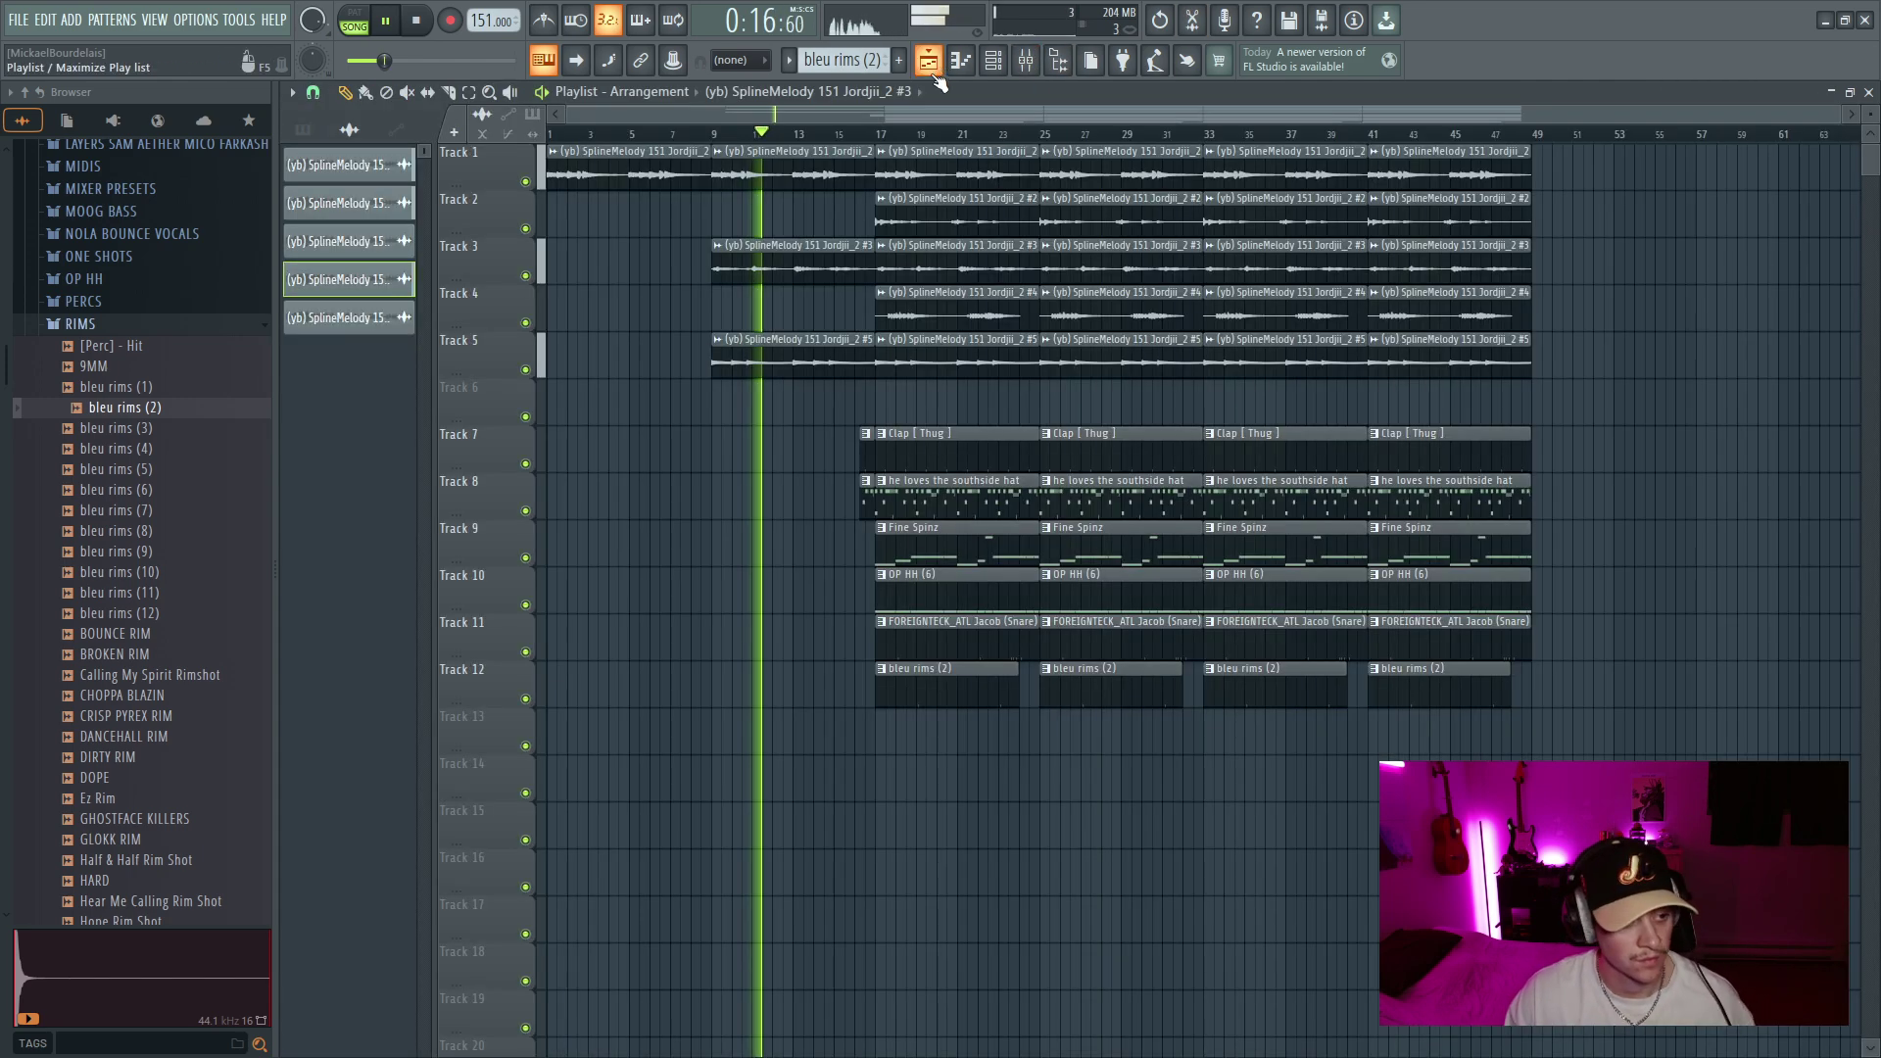
Delete the Track 5 melody clips across bars 17–32 and play on from bar 16
right_click(1091, 366)
key("space")
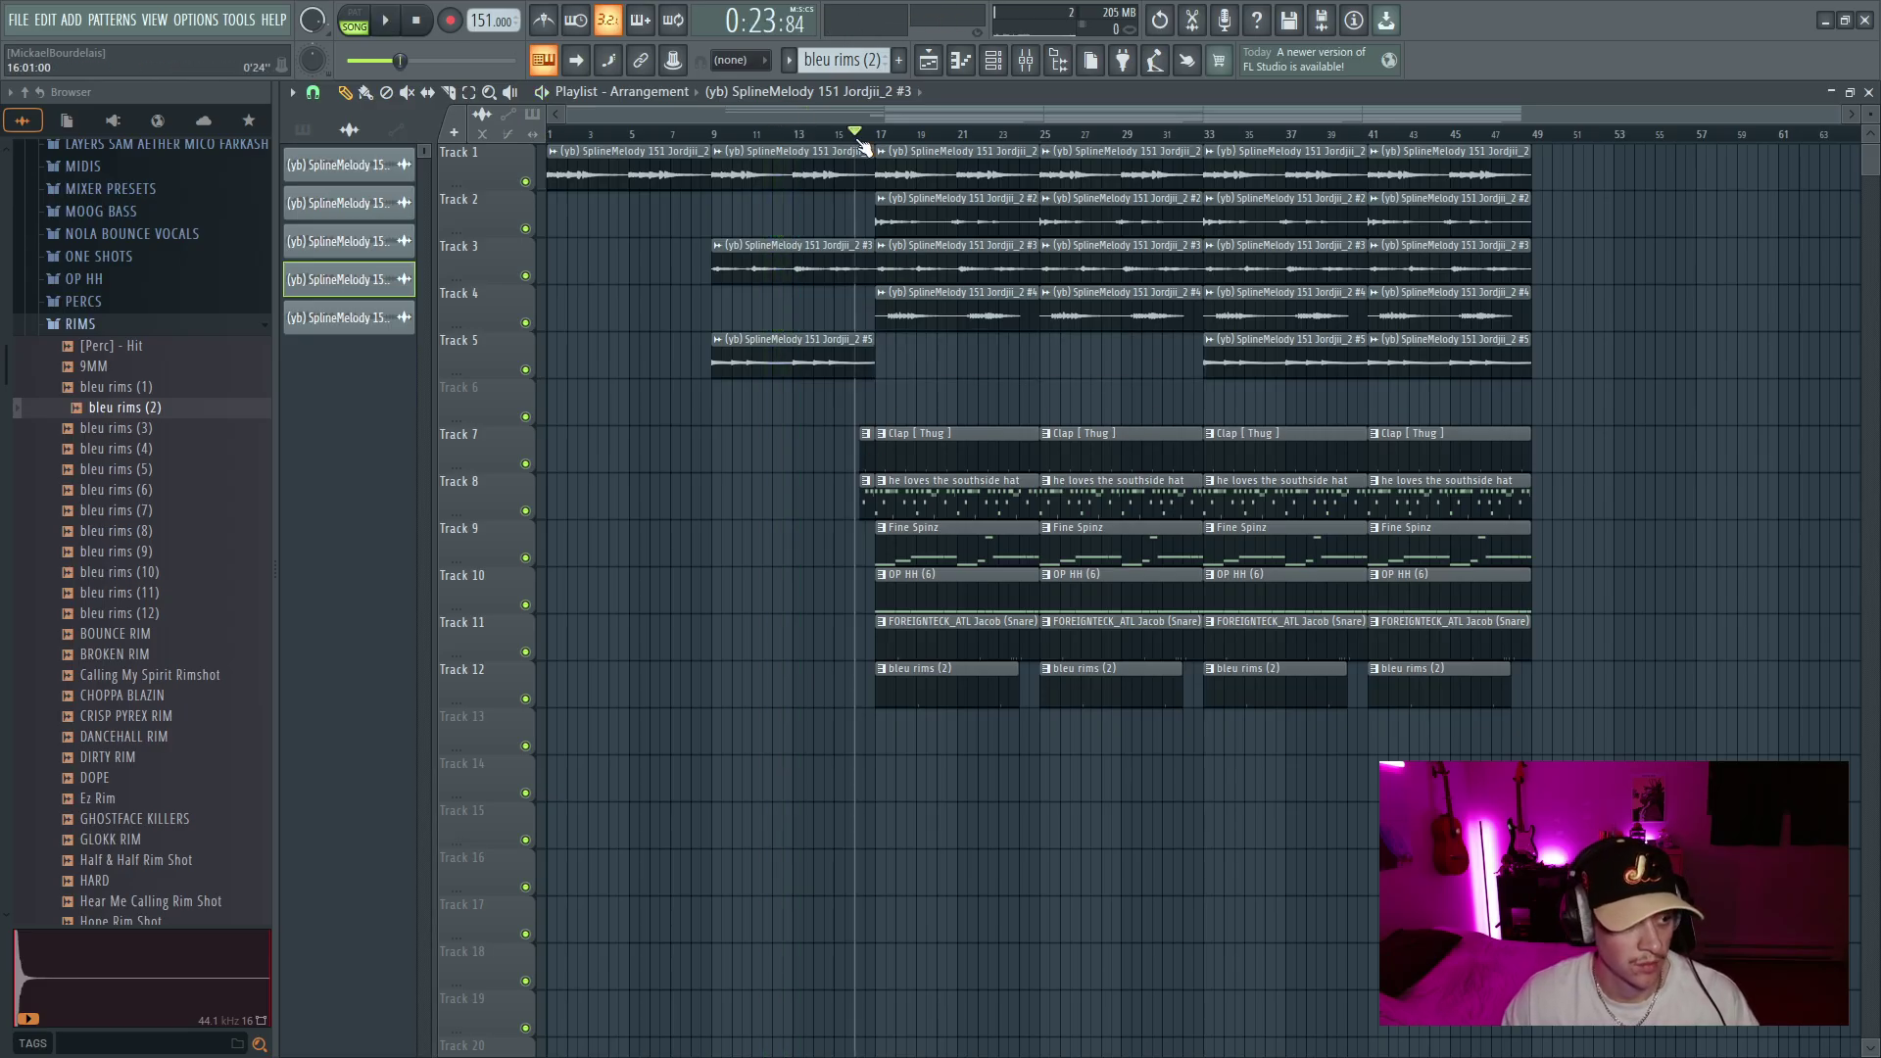
key("space")
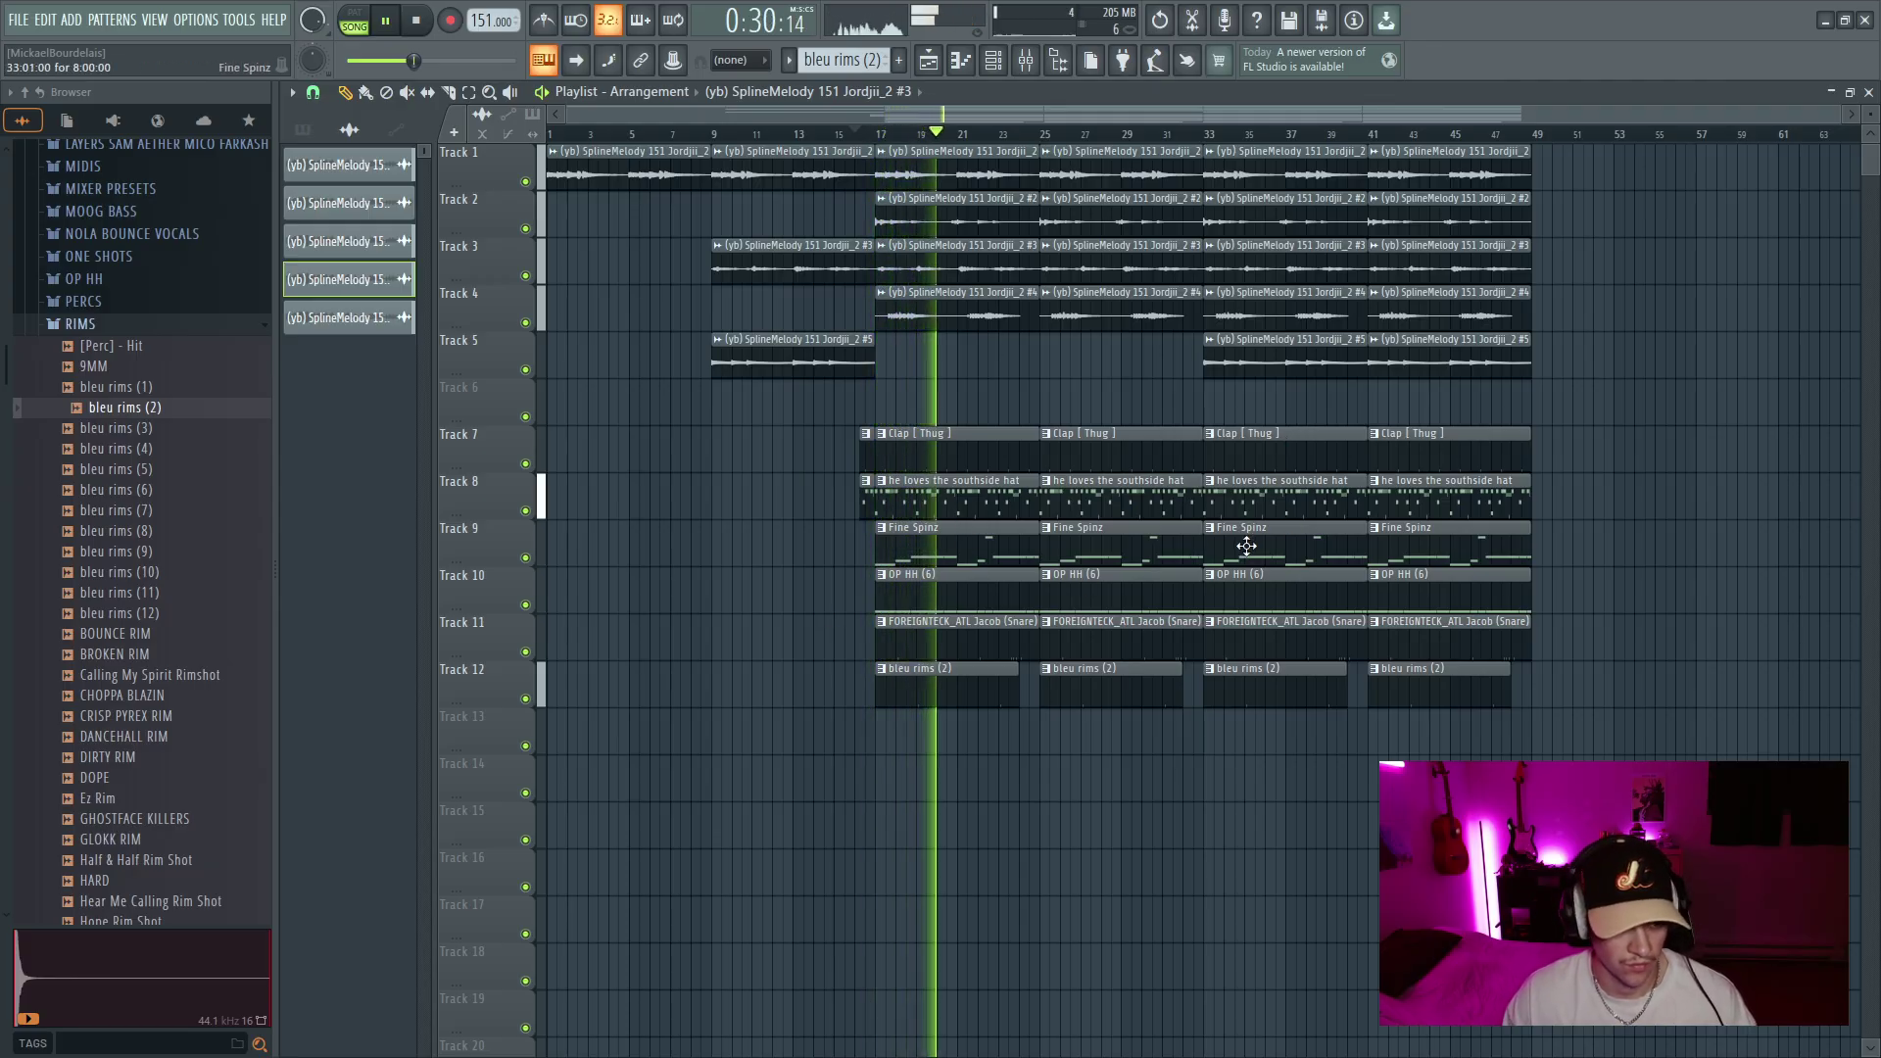
Delete the rim clip at bar 33 and trim that section's other drum and 808 clips to start late in bar 34
scroll(1247, 588, "up", 3, "ctrl")
right_click(1273, 691)
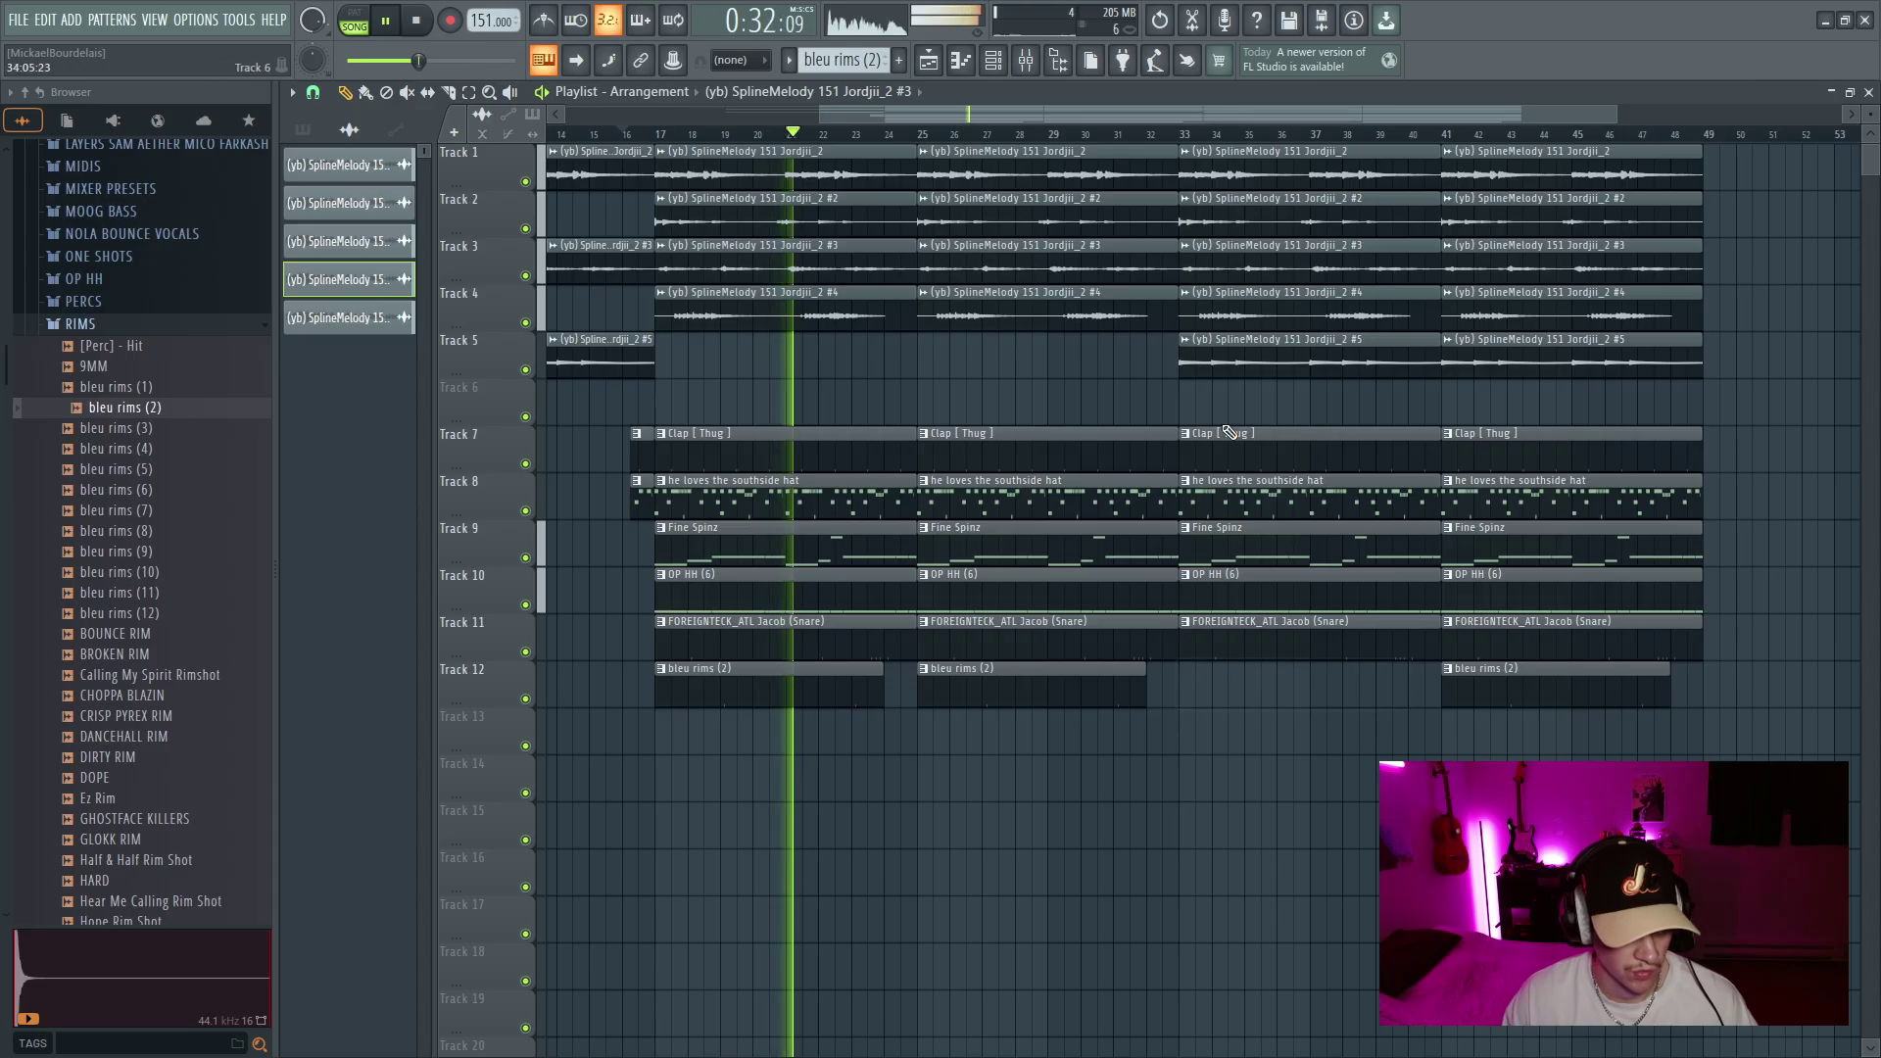
left_click_drag(1227, 379, 1250, 654, "ctrl")
scroll(1180, 534, "up", 2, "ctrl")
left_click_drag(1170, 513, 1241, 513)
Delete the melody clips on Tracks 2–5 in bars 33–40
right_click(1233, 359)
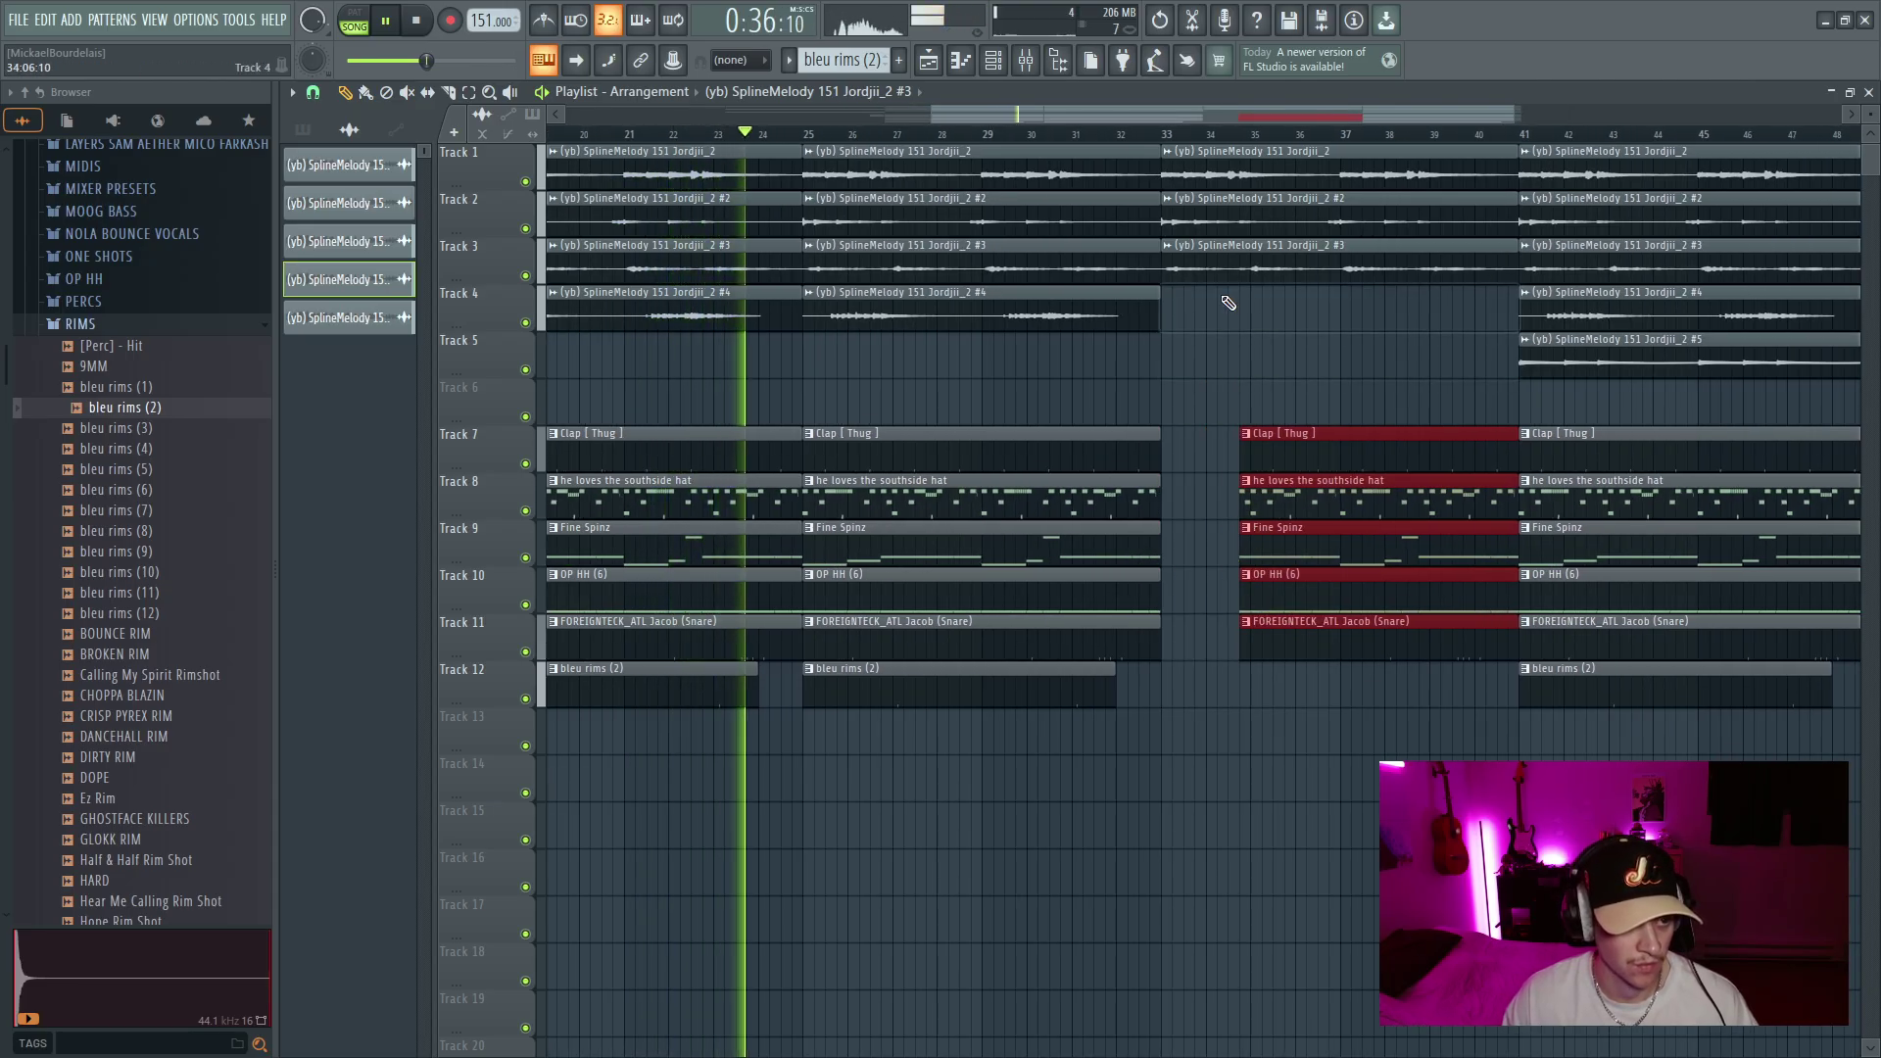
right_click(1231, 308)
right_click(1218, 264)
right_click(1215, 217)
scroll(1188, 361, "down", 1, "ctrl")
scroll(1187, 361, "down", 2, "ctrl")
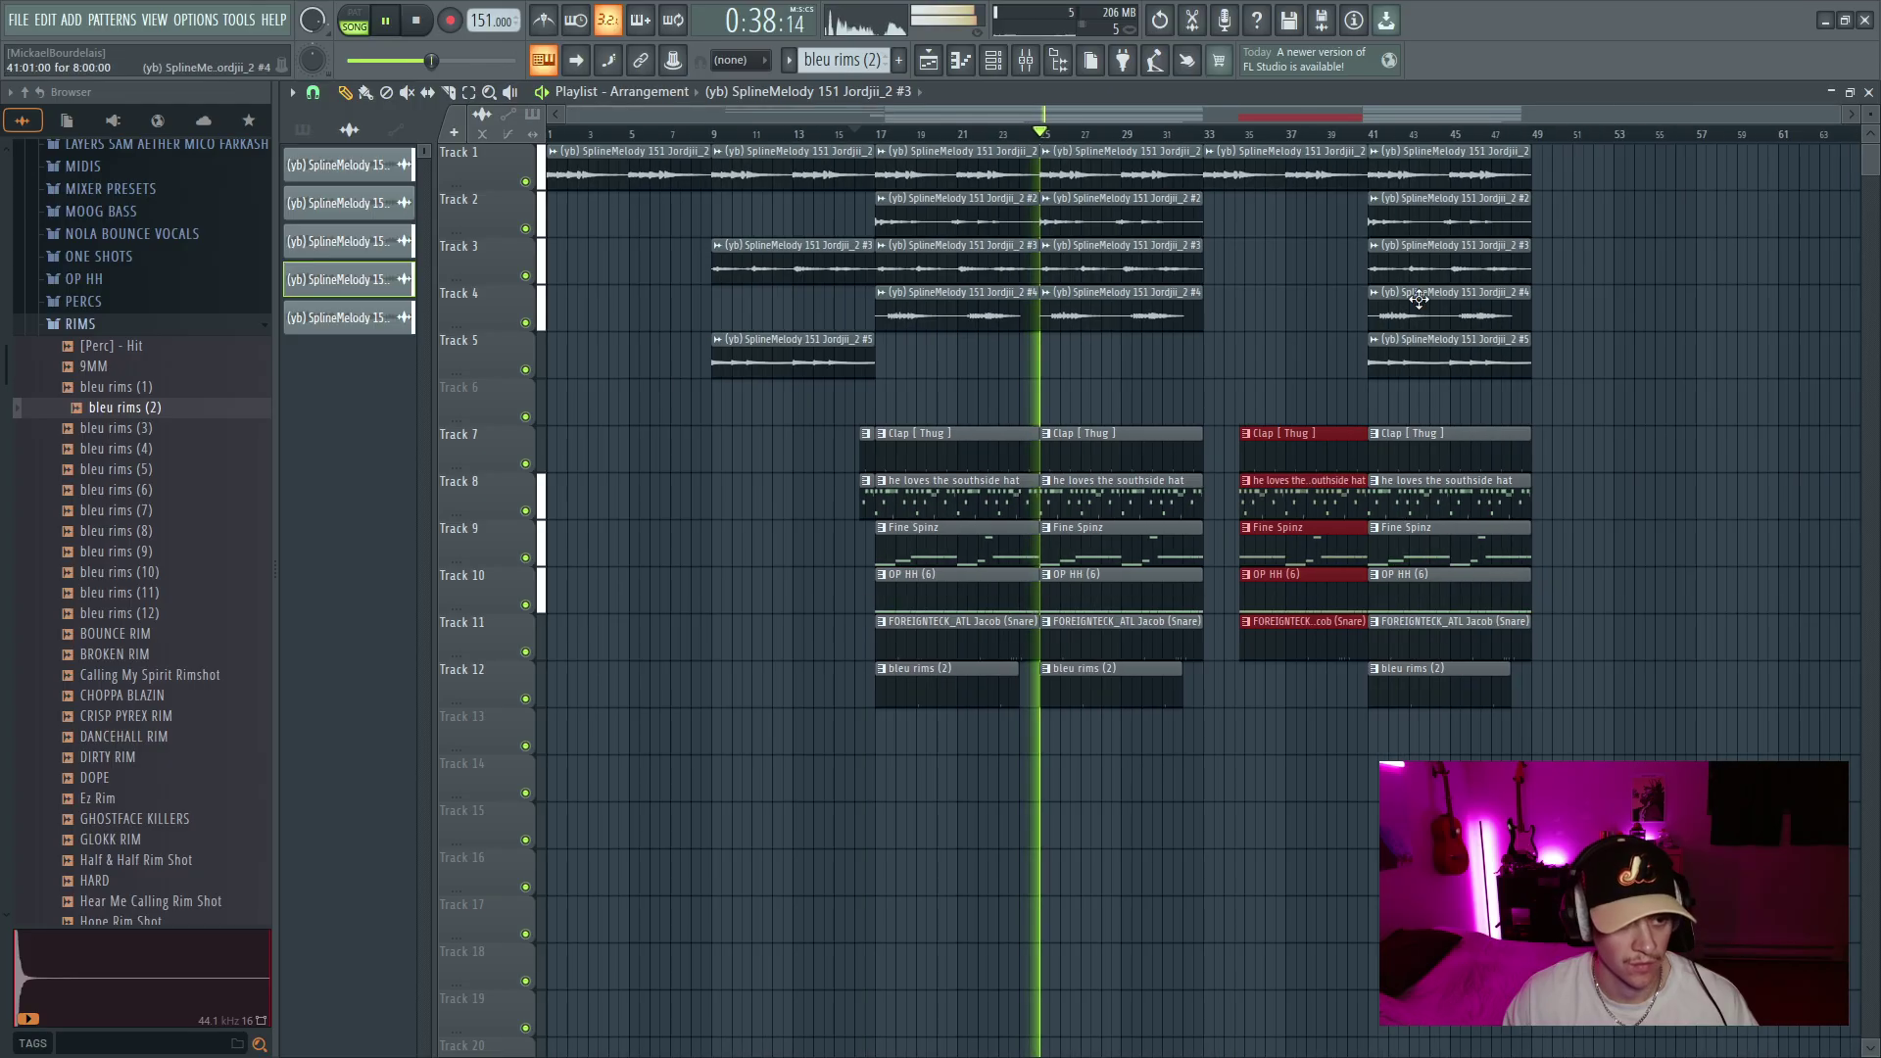
Delete the Track 3, 4 and 5 melody clips and the rim clip in bars 41–48
right_click(1416, 265)
right_click(1428, 312)
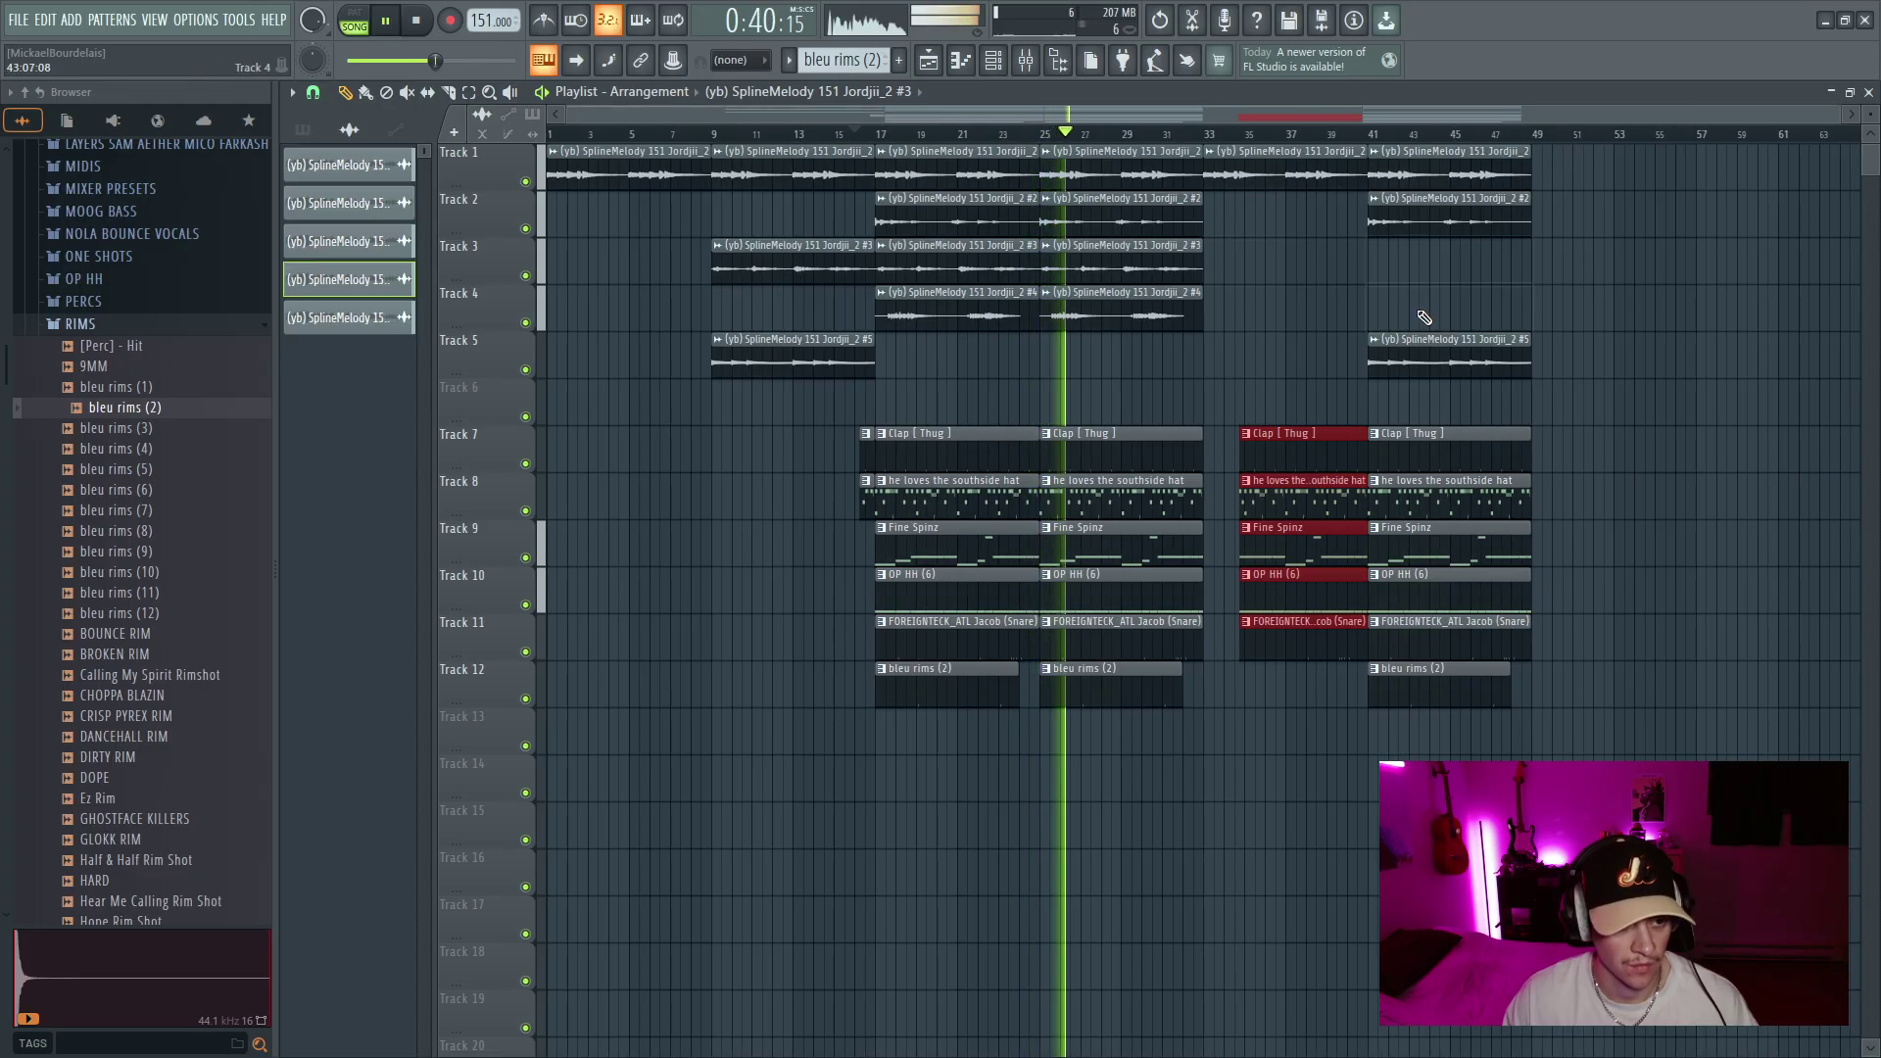
right_click(1432, 353)
scroll(1439, 693, "up", 2, "ctrl")
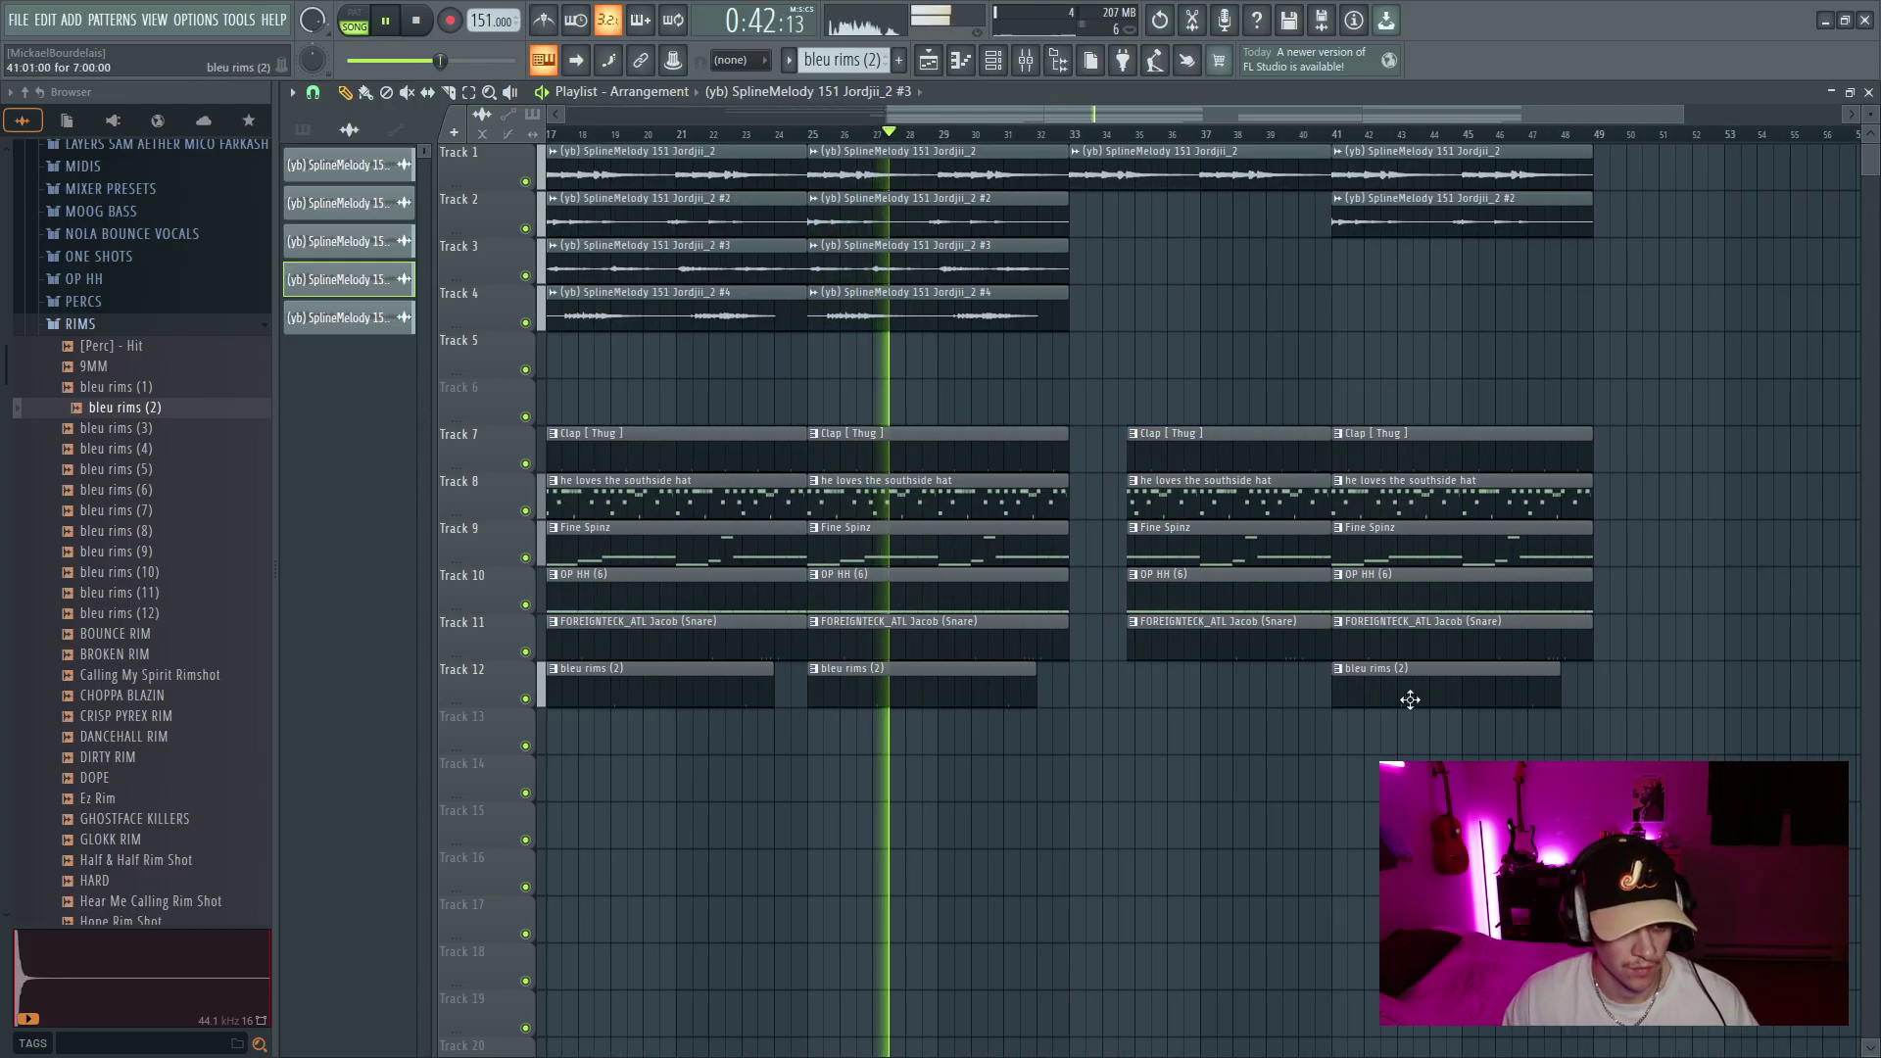
right_click(1413, 702)
scroll(1398, 738, "down", 2, "ctrl")
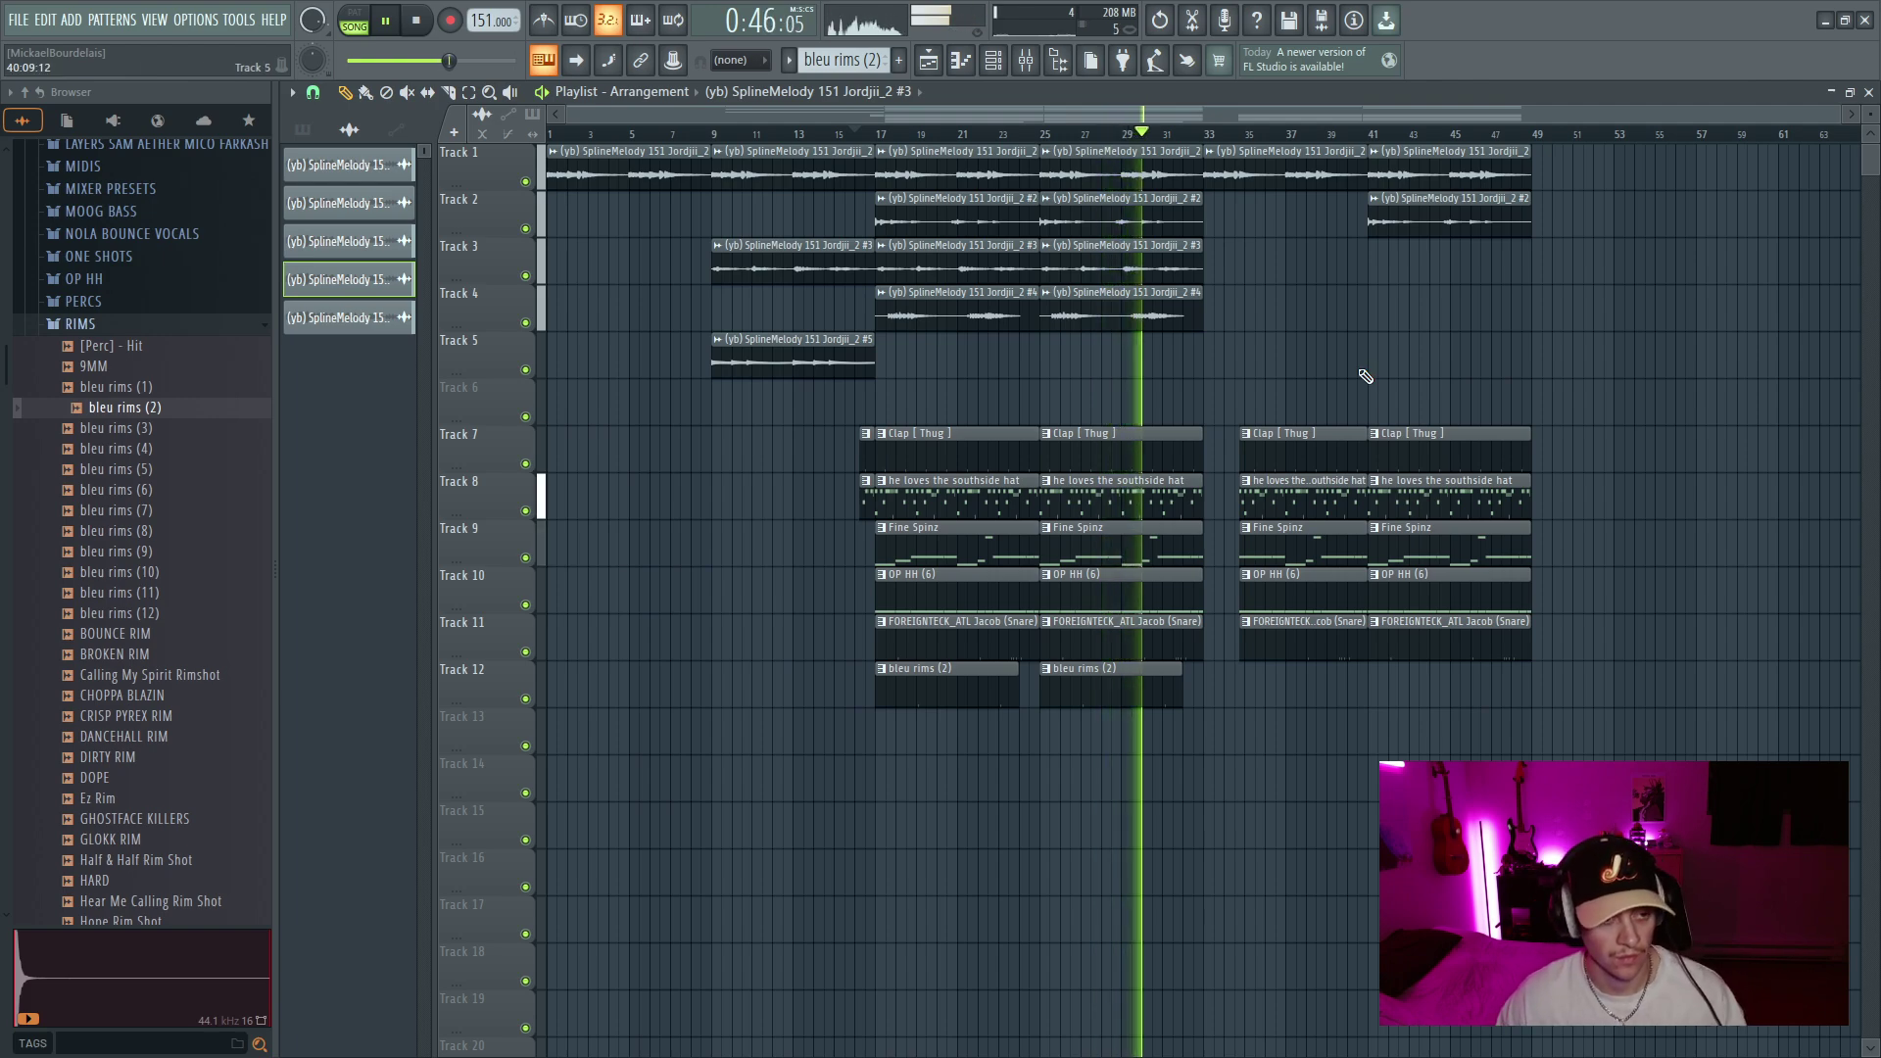
Audition the drum dropout from bar 33 and the transition into bar 41
key("space")
left_click(1207, 137)
scroll(1211, 366, "up", 3, "ctrl")
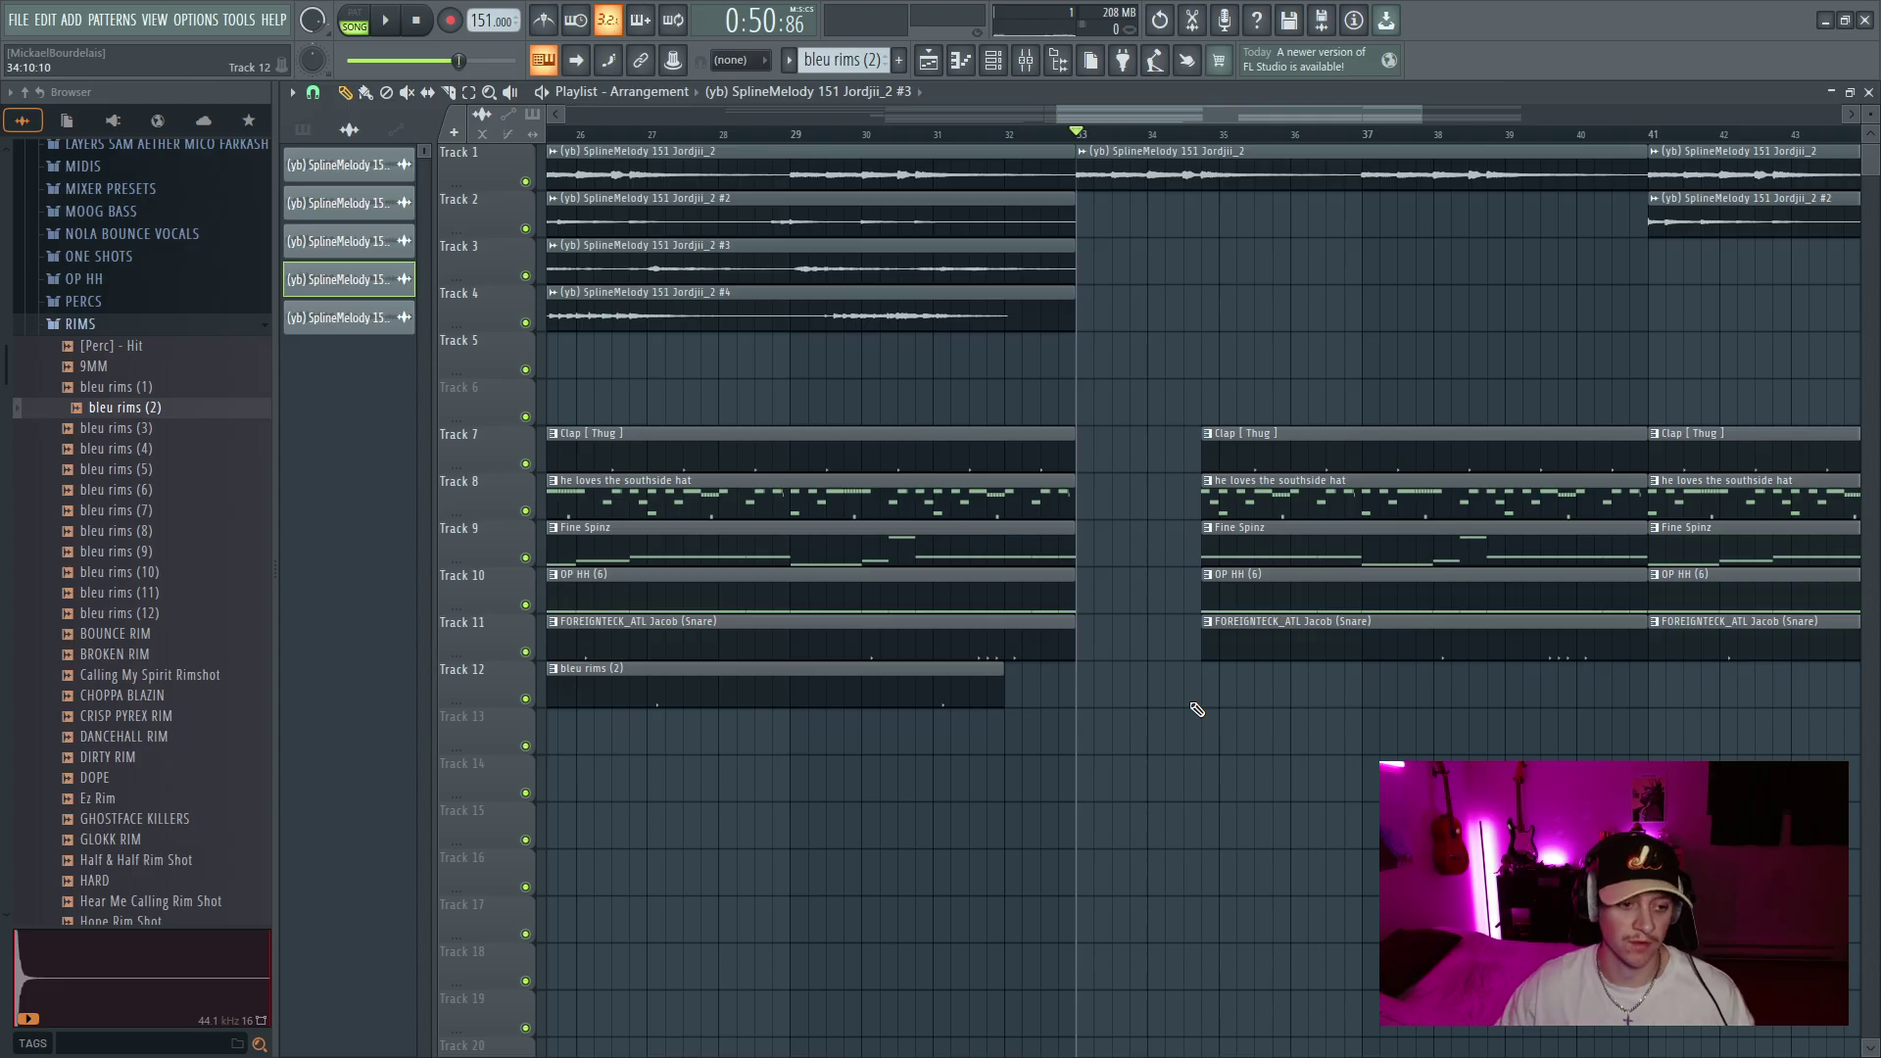
key("space")
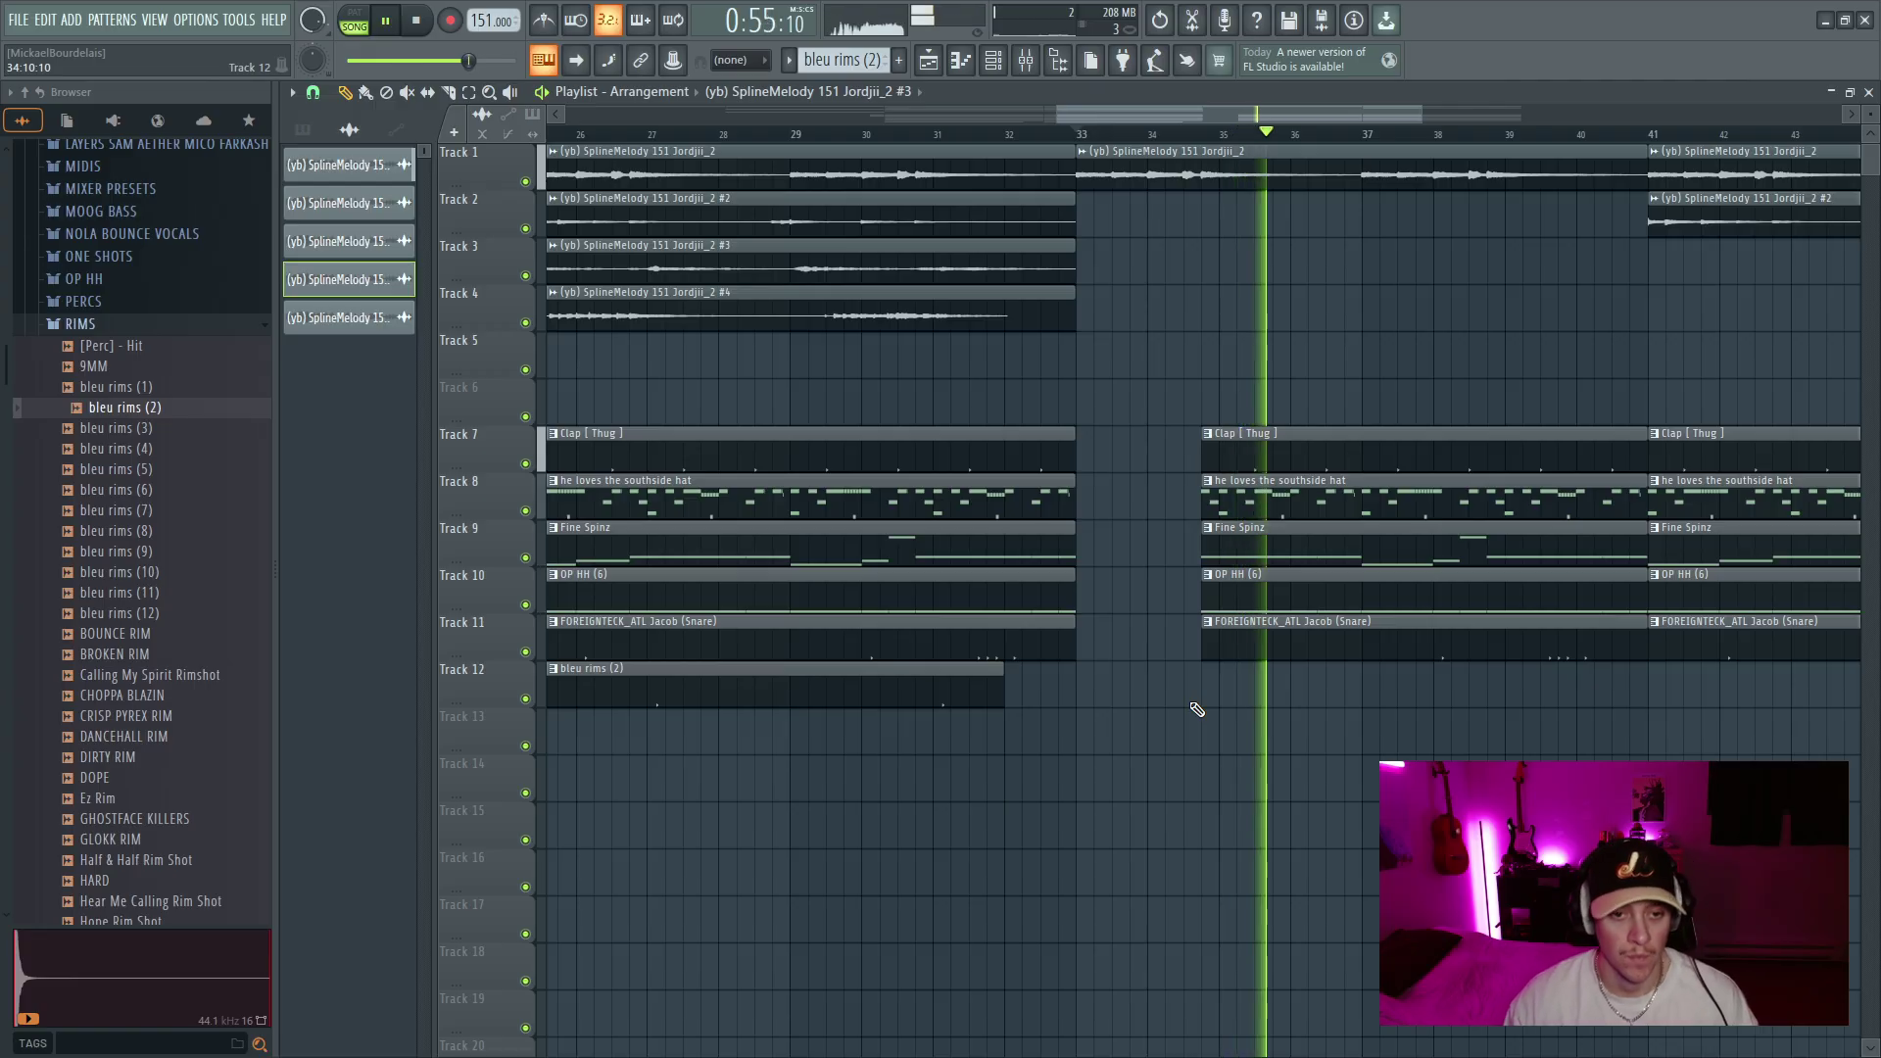
scroll(1394, 538, "down", 3, "ctrl")
key("space")
left_click(1503, 134)
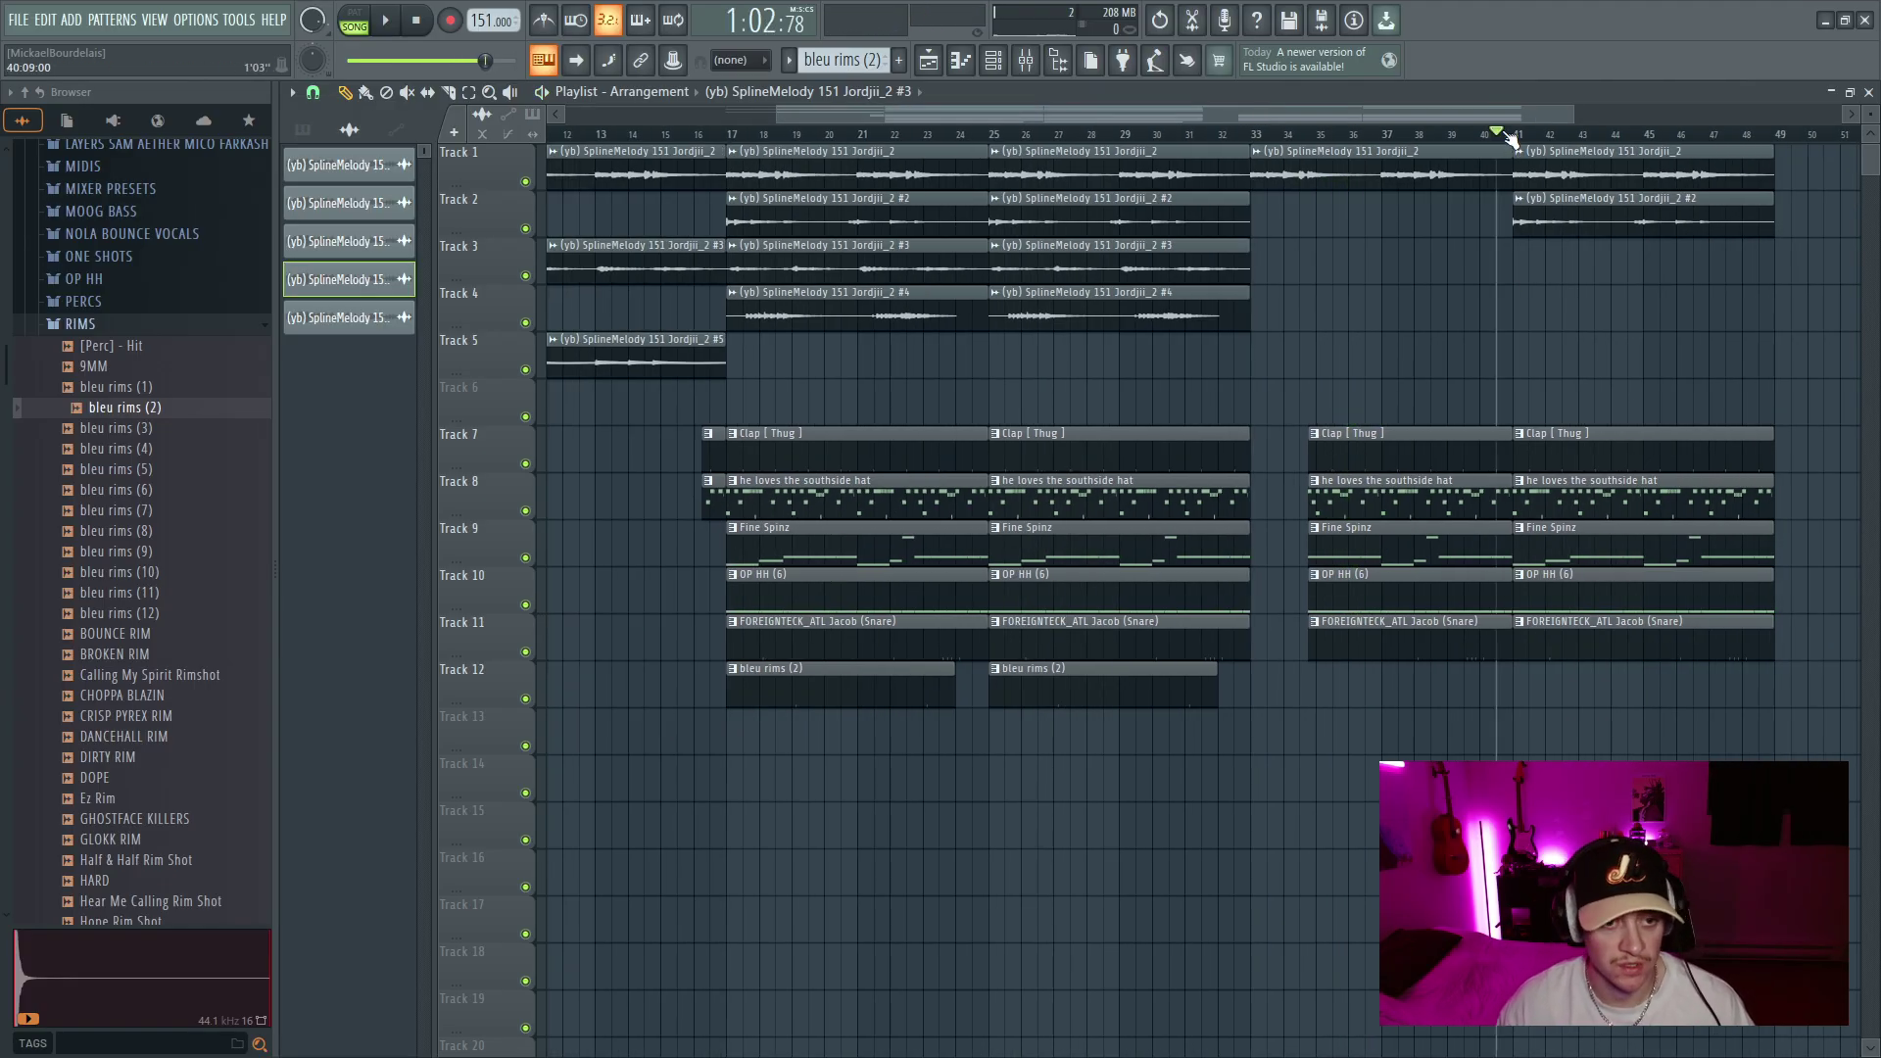
scroll(1649, 369, "down", 2, "ctrl")
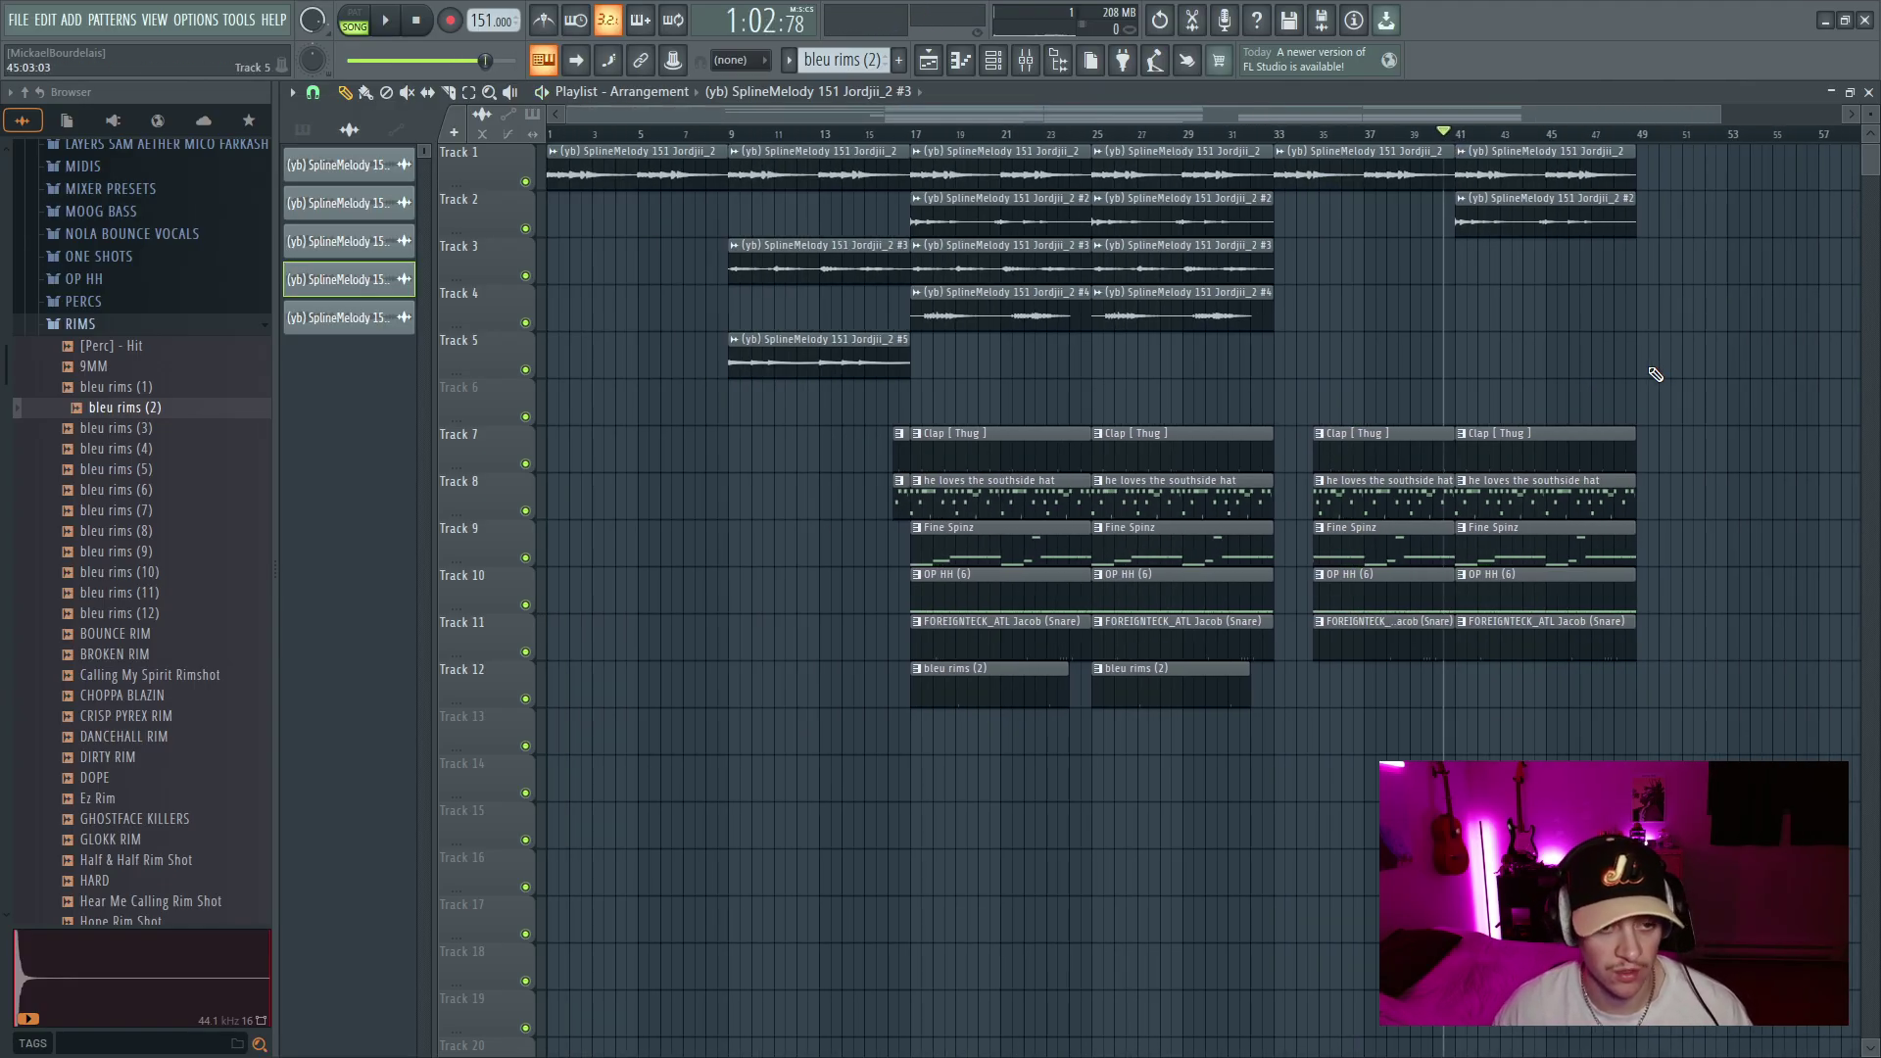
key("space")
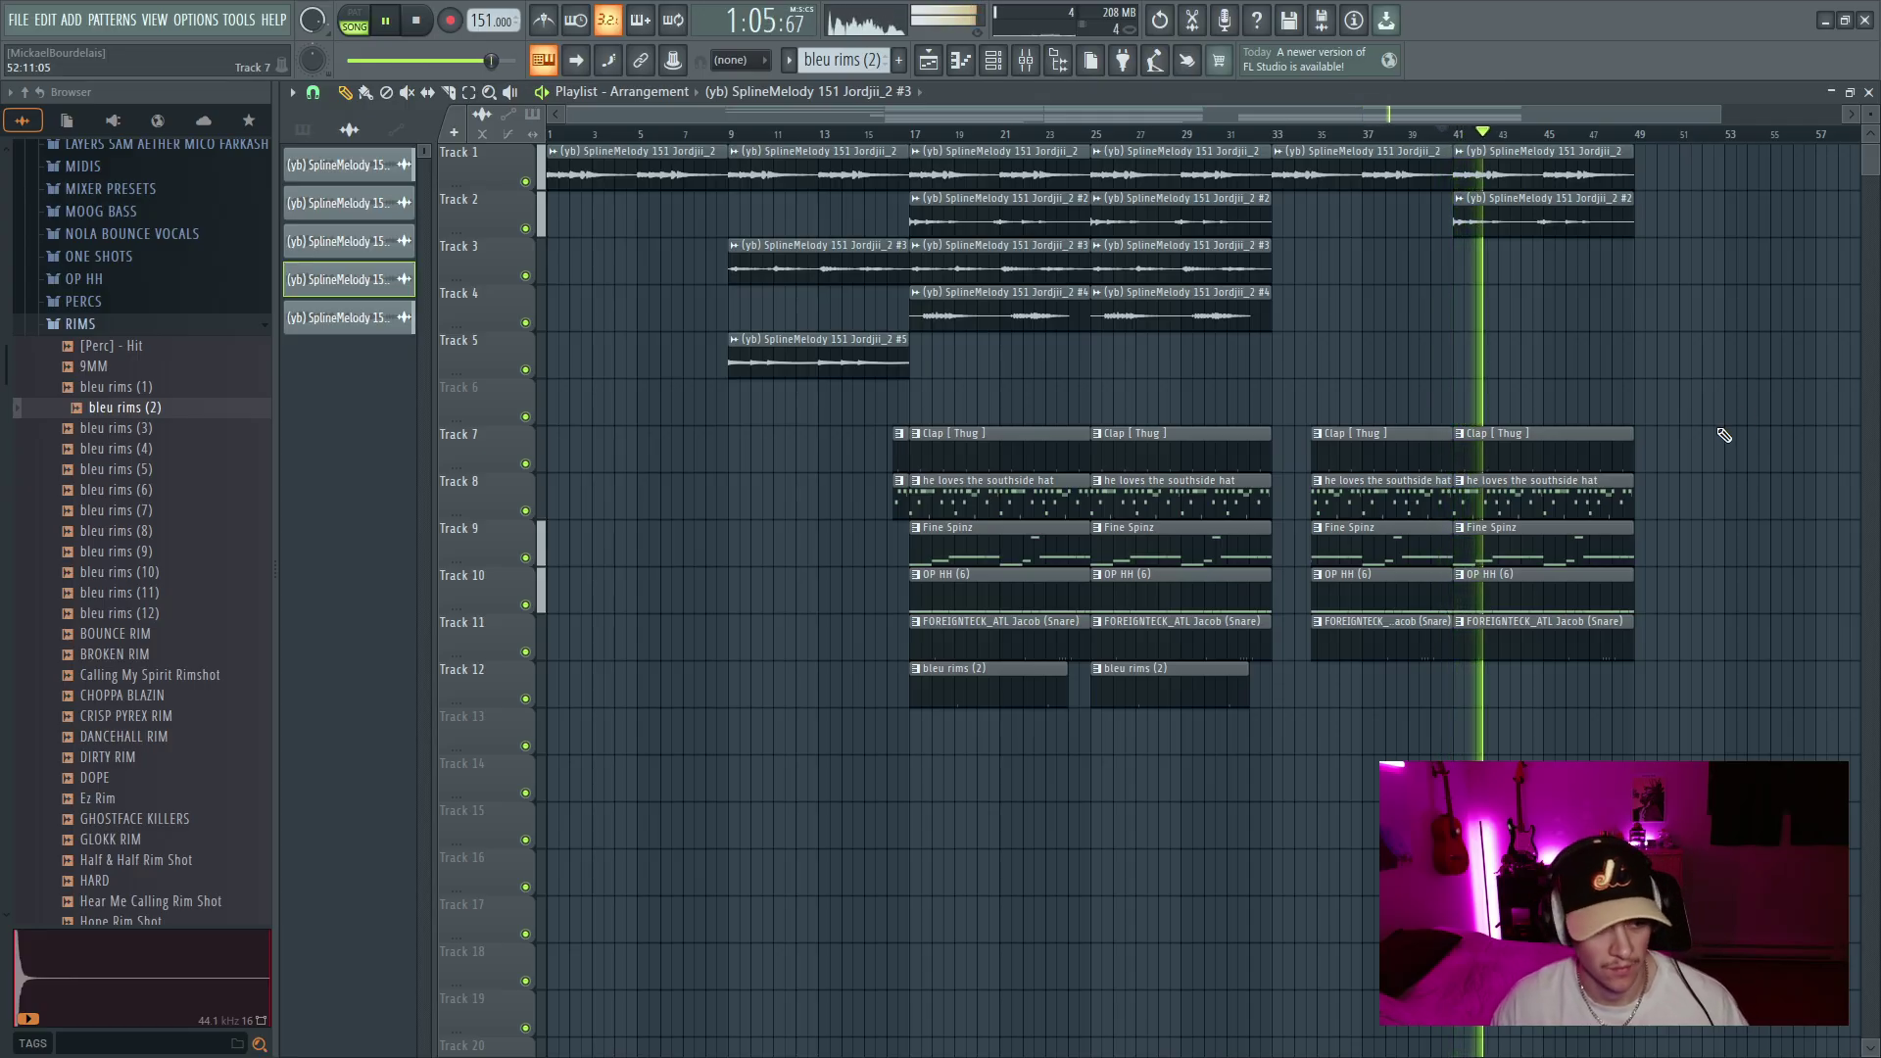
key("space")
Duplicate everything in bars 9–48 so the copy starts at bar 49
left_click_drag(729, 134, 1652, 277)
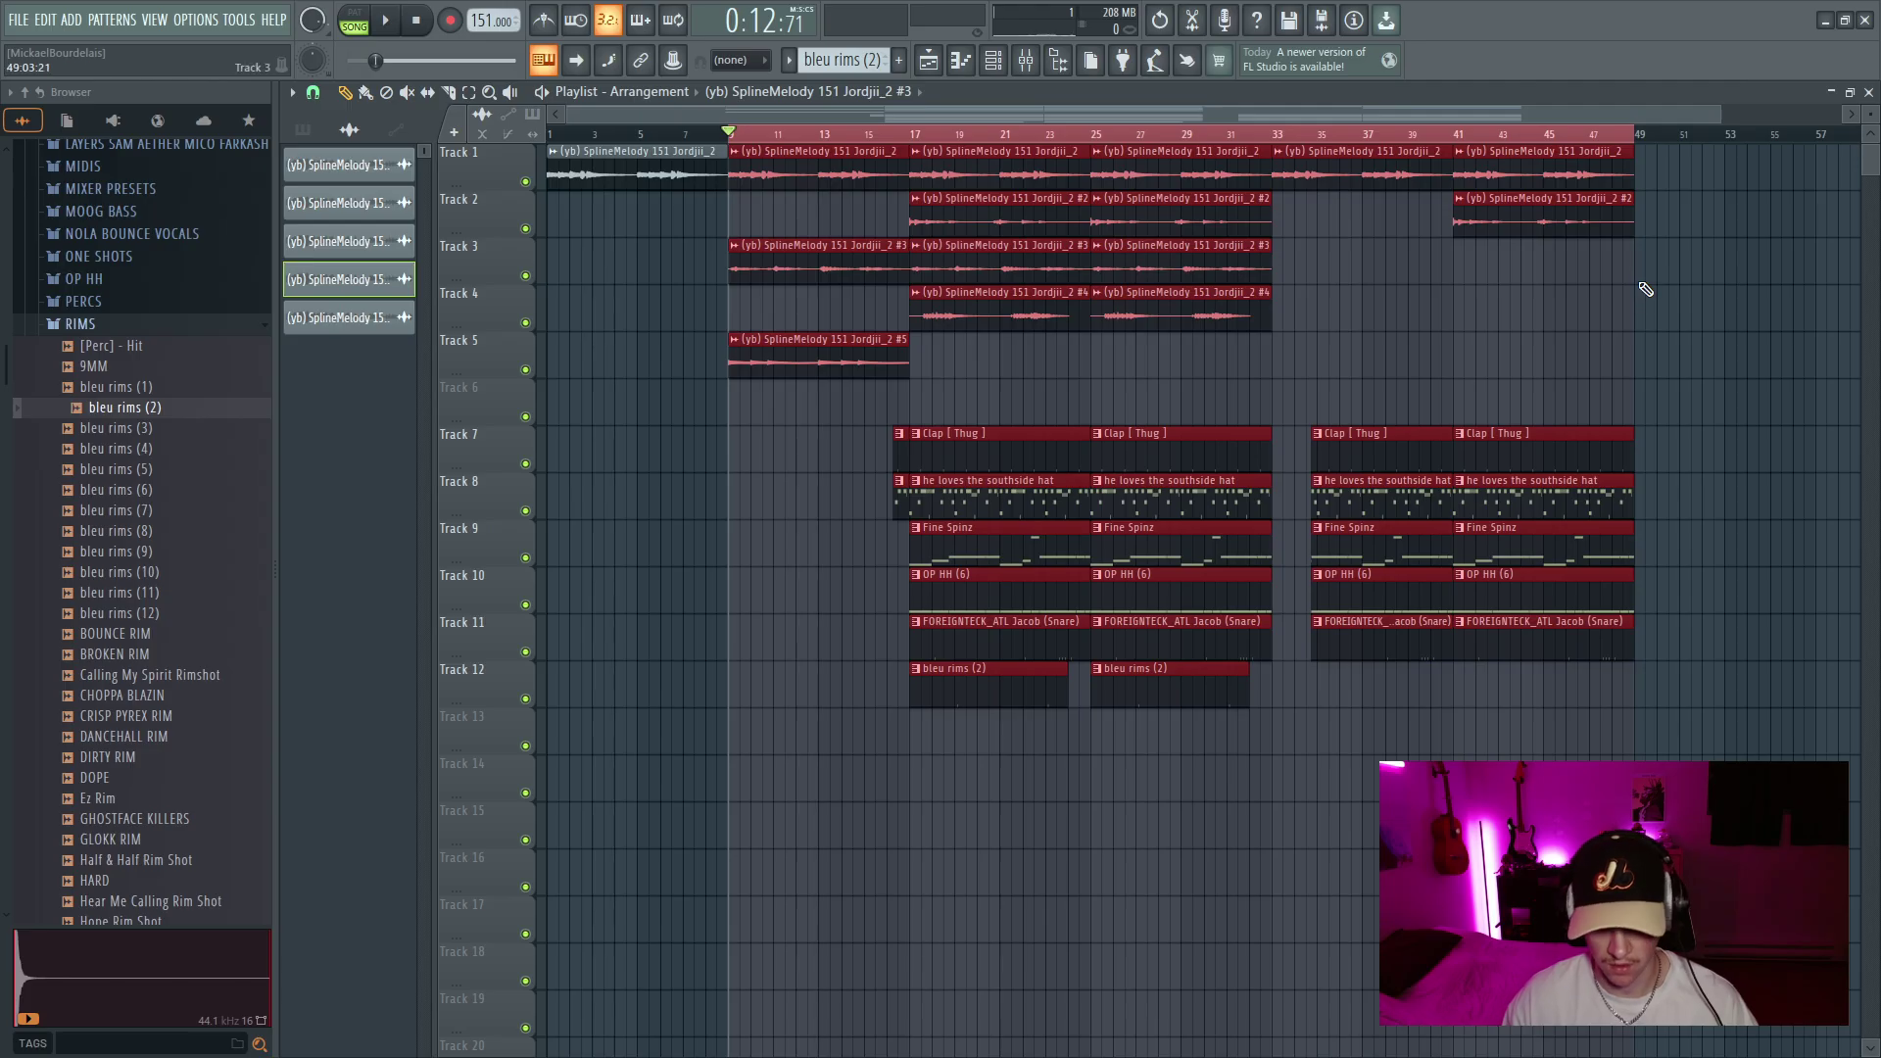
key("ctrl+b")
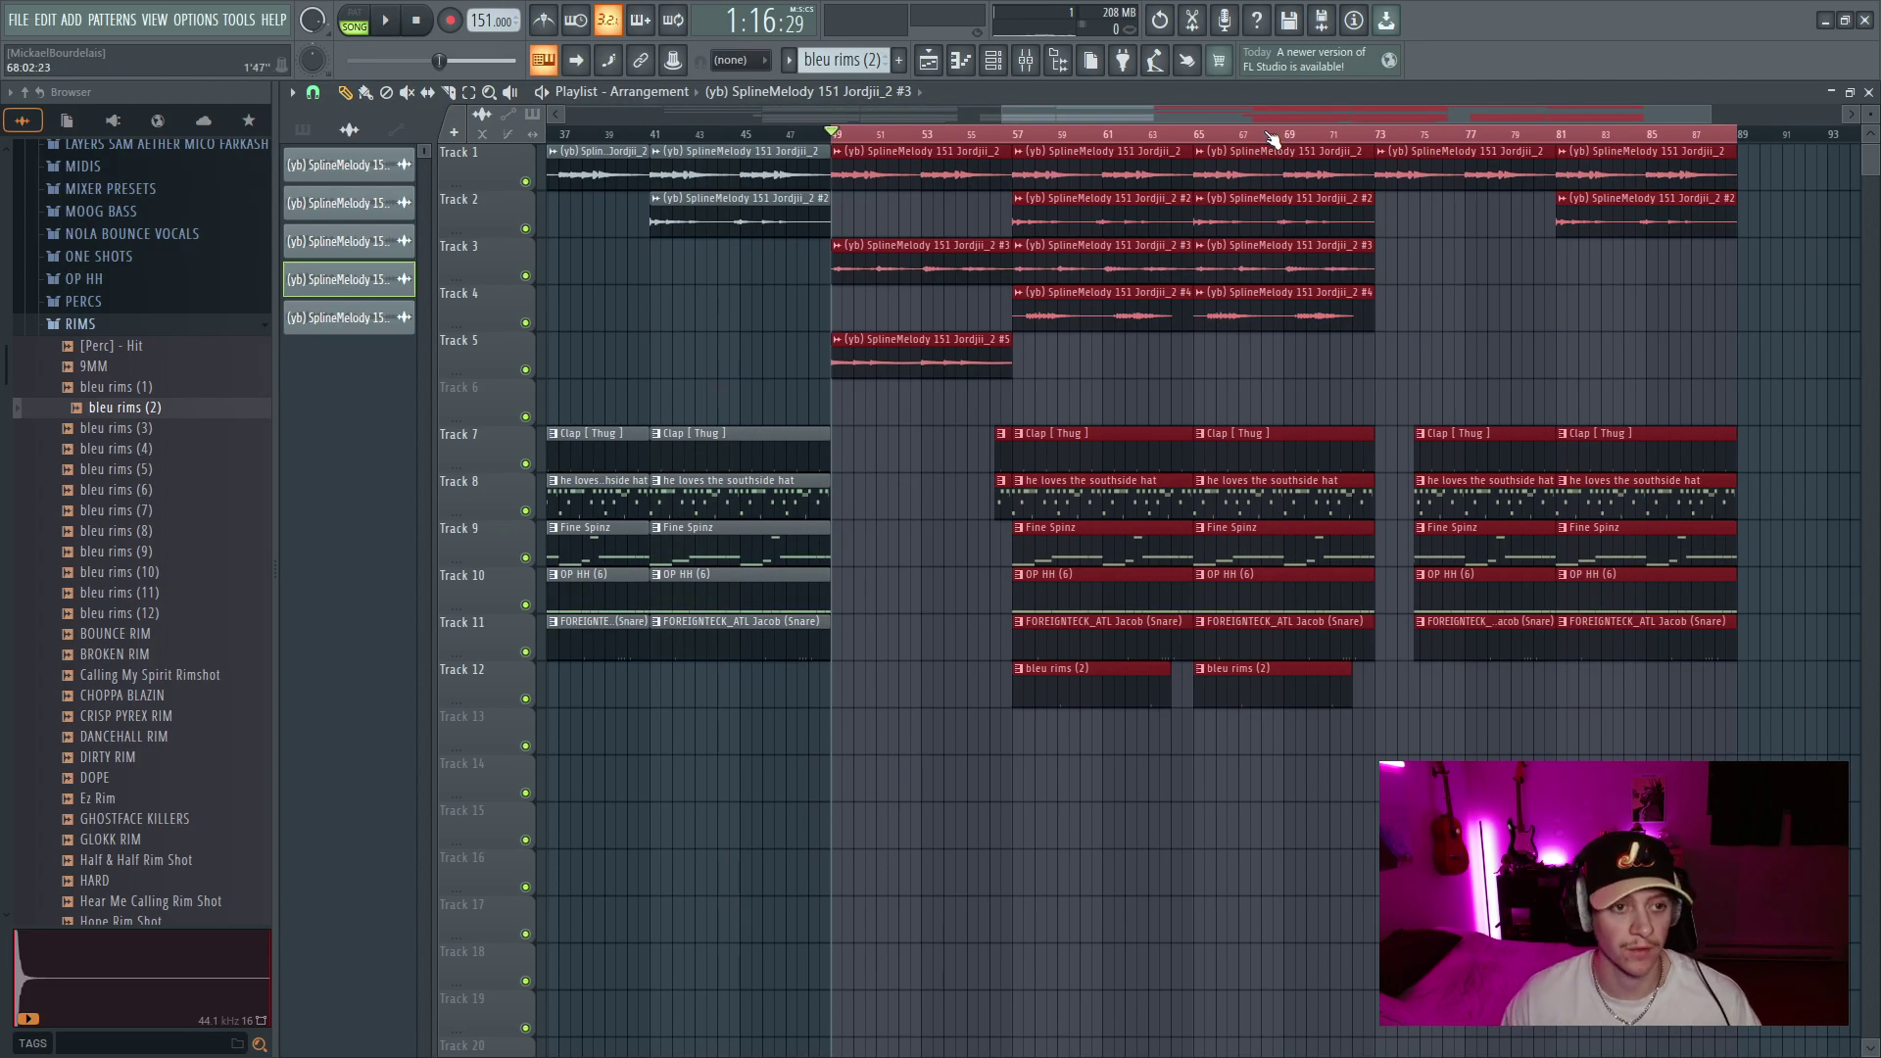
Extend the trimmed drum and 808 clips back to bar 73 and duplicate the Track 4 melody clip into bars 73–80
left_click(1271, 137)
left_click_drag(1482, 335, 1330, 652)
scroll(1418, 645, "up", 2)
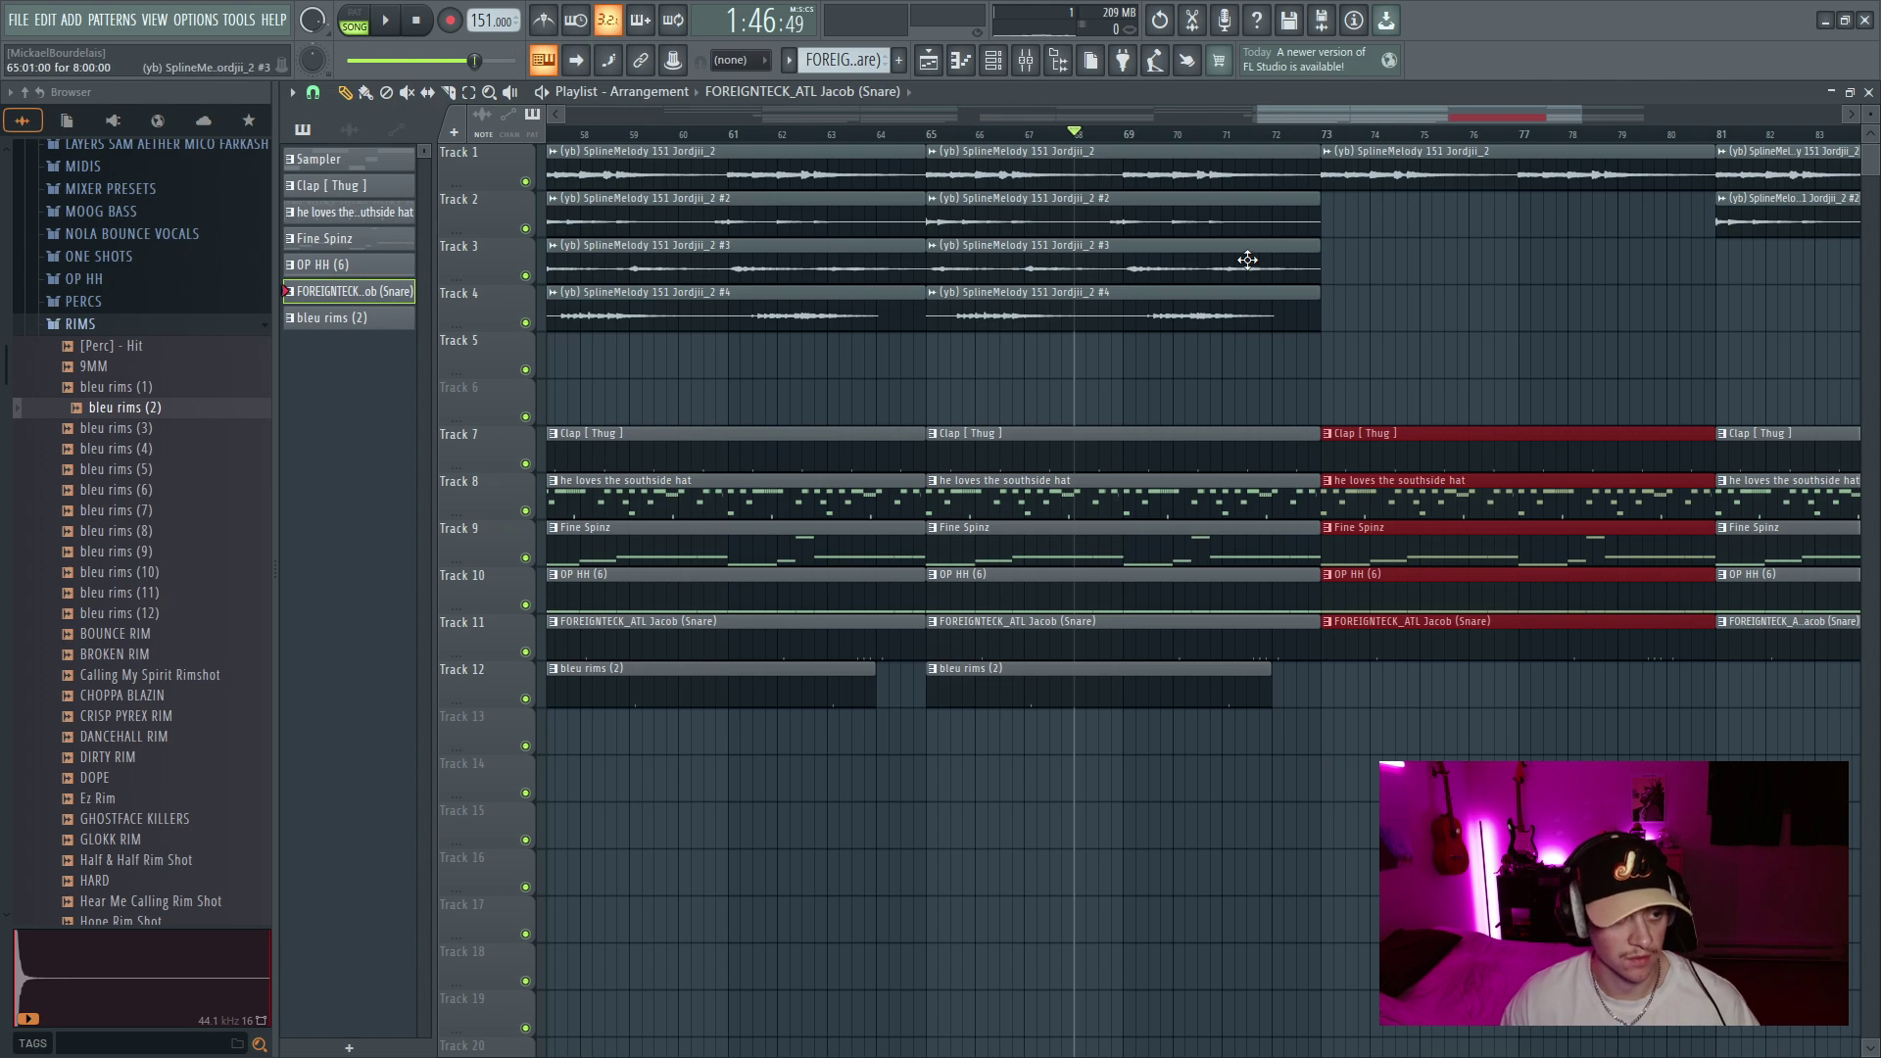
left_click(1247, 320, "ctrl")
key("ctrl+b")
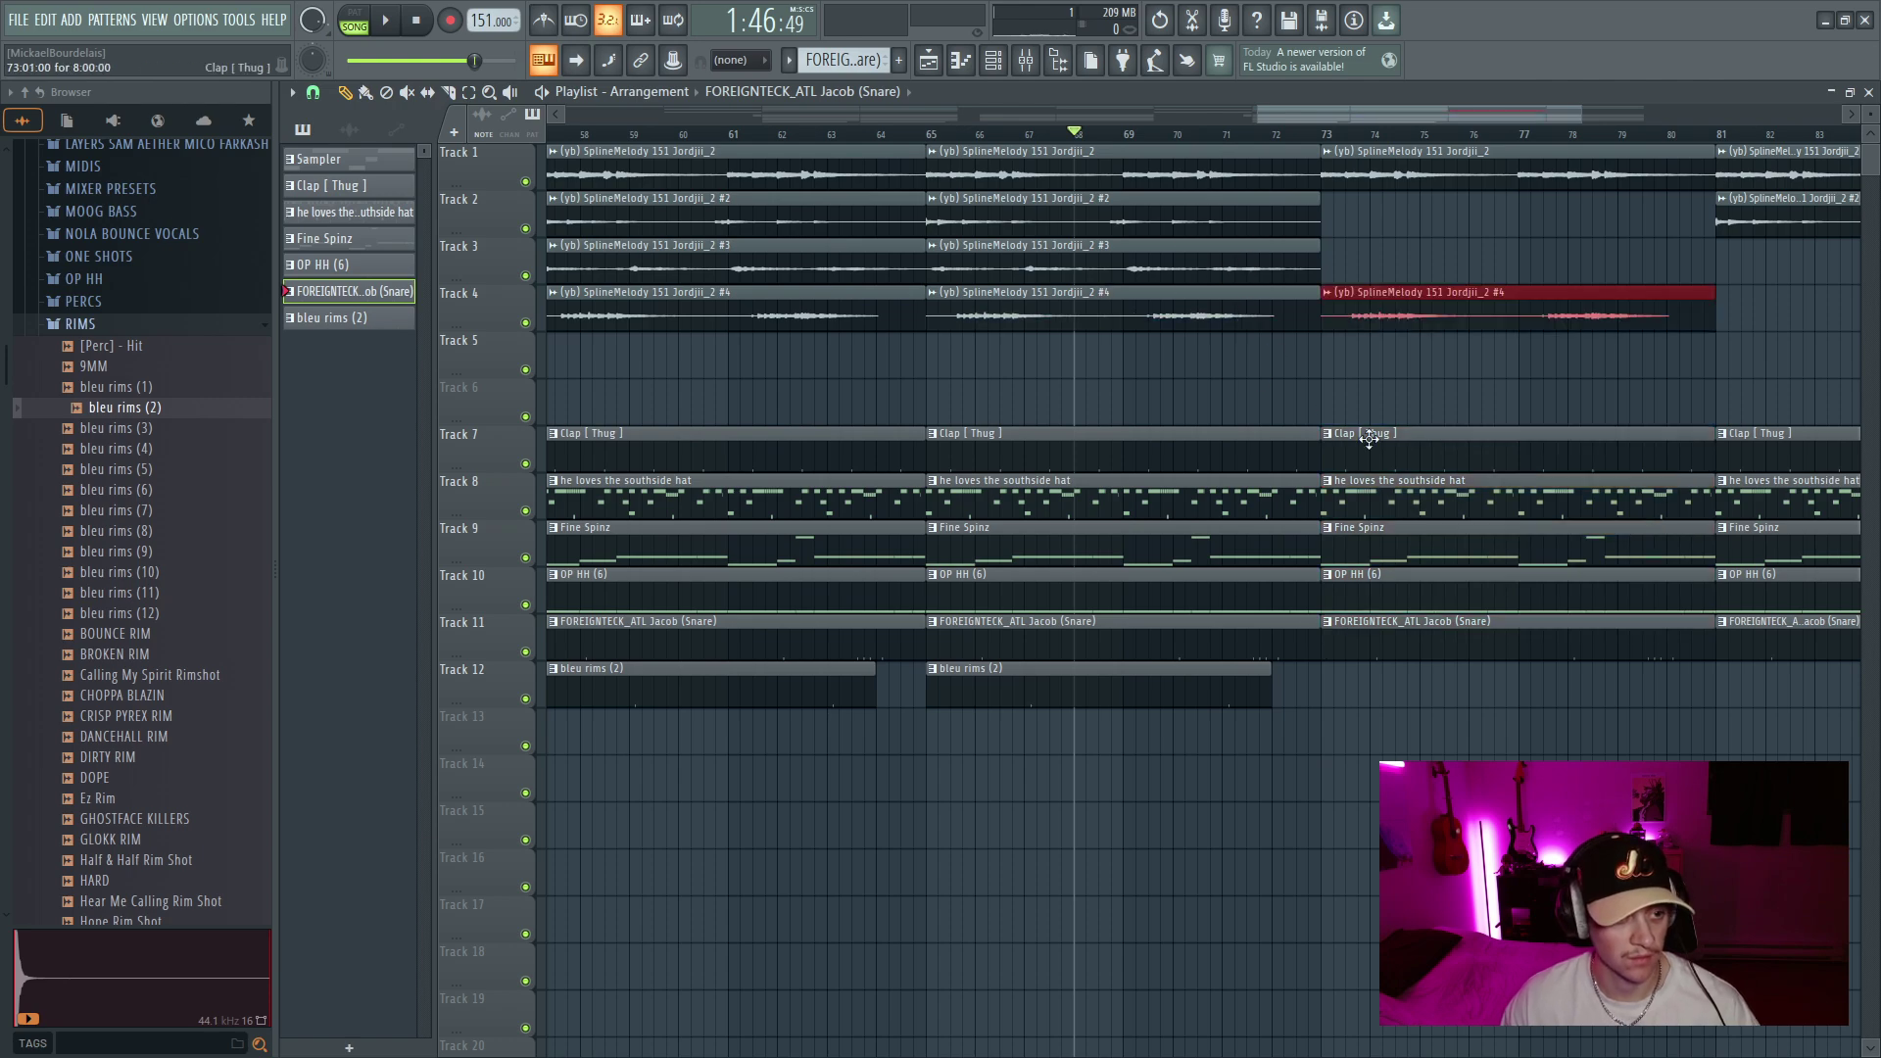
Play the transition into bar 73 and delete the Track 2 melody clip in bars 81–88
left_click(1309, 137)
key("space")
scroll(1358, 414, "down", 3)
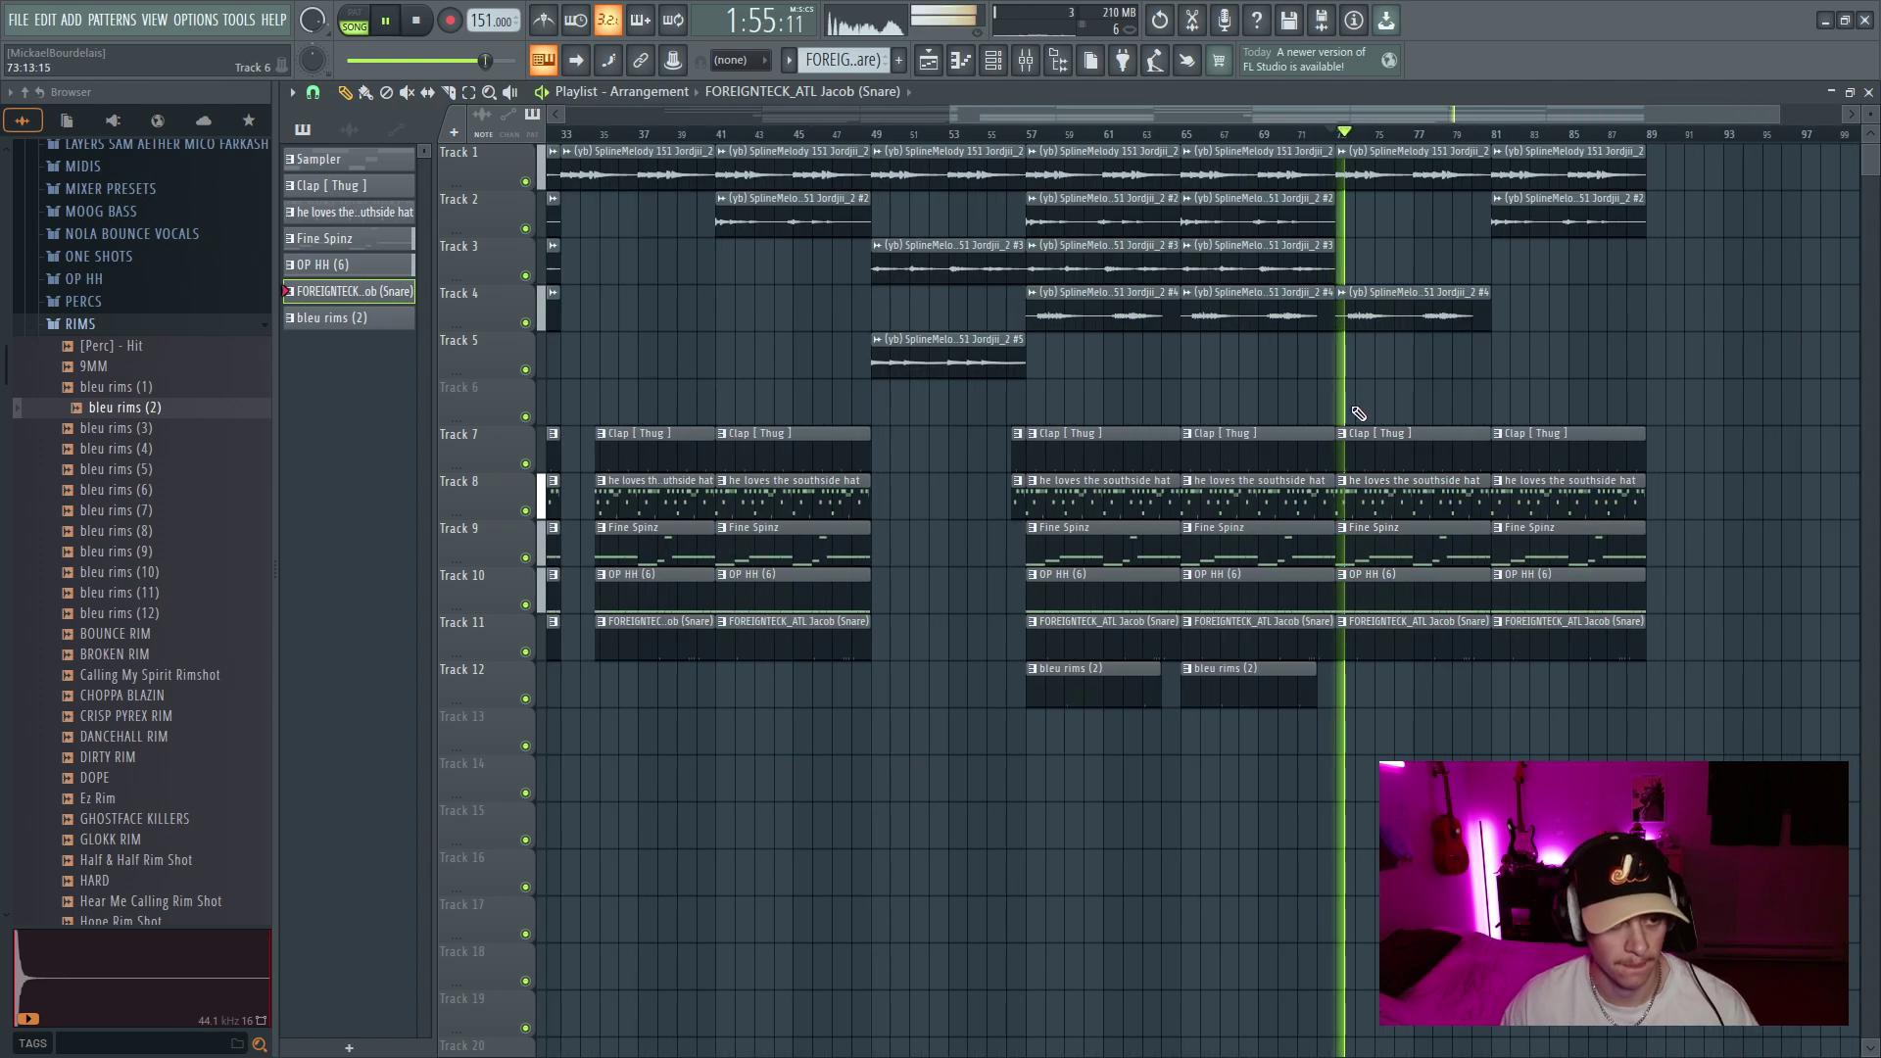
right_click(1528, 210)
left_click_drag(1537, 252, 1549, 720)
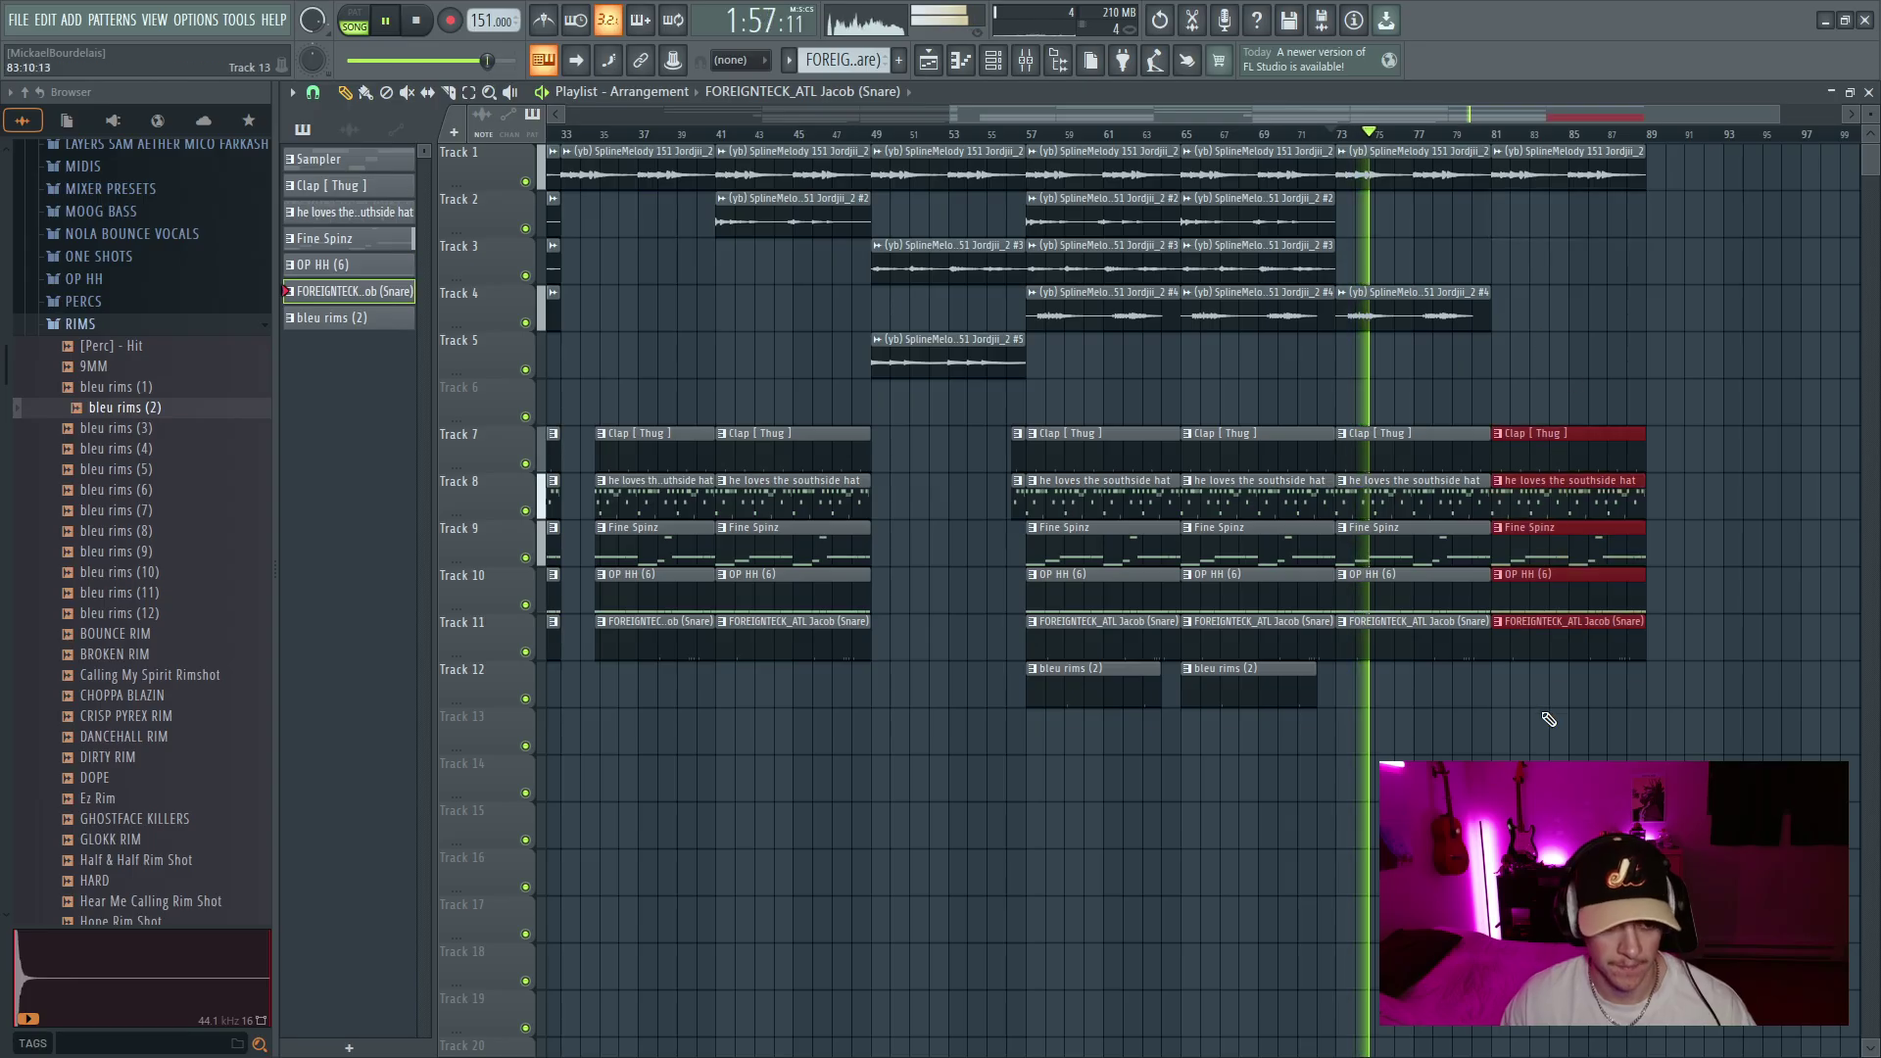
Audition the transition into the final section from bar 80 and review the whole arrangement
scroll(1549, 720, "up", 2)
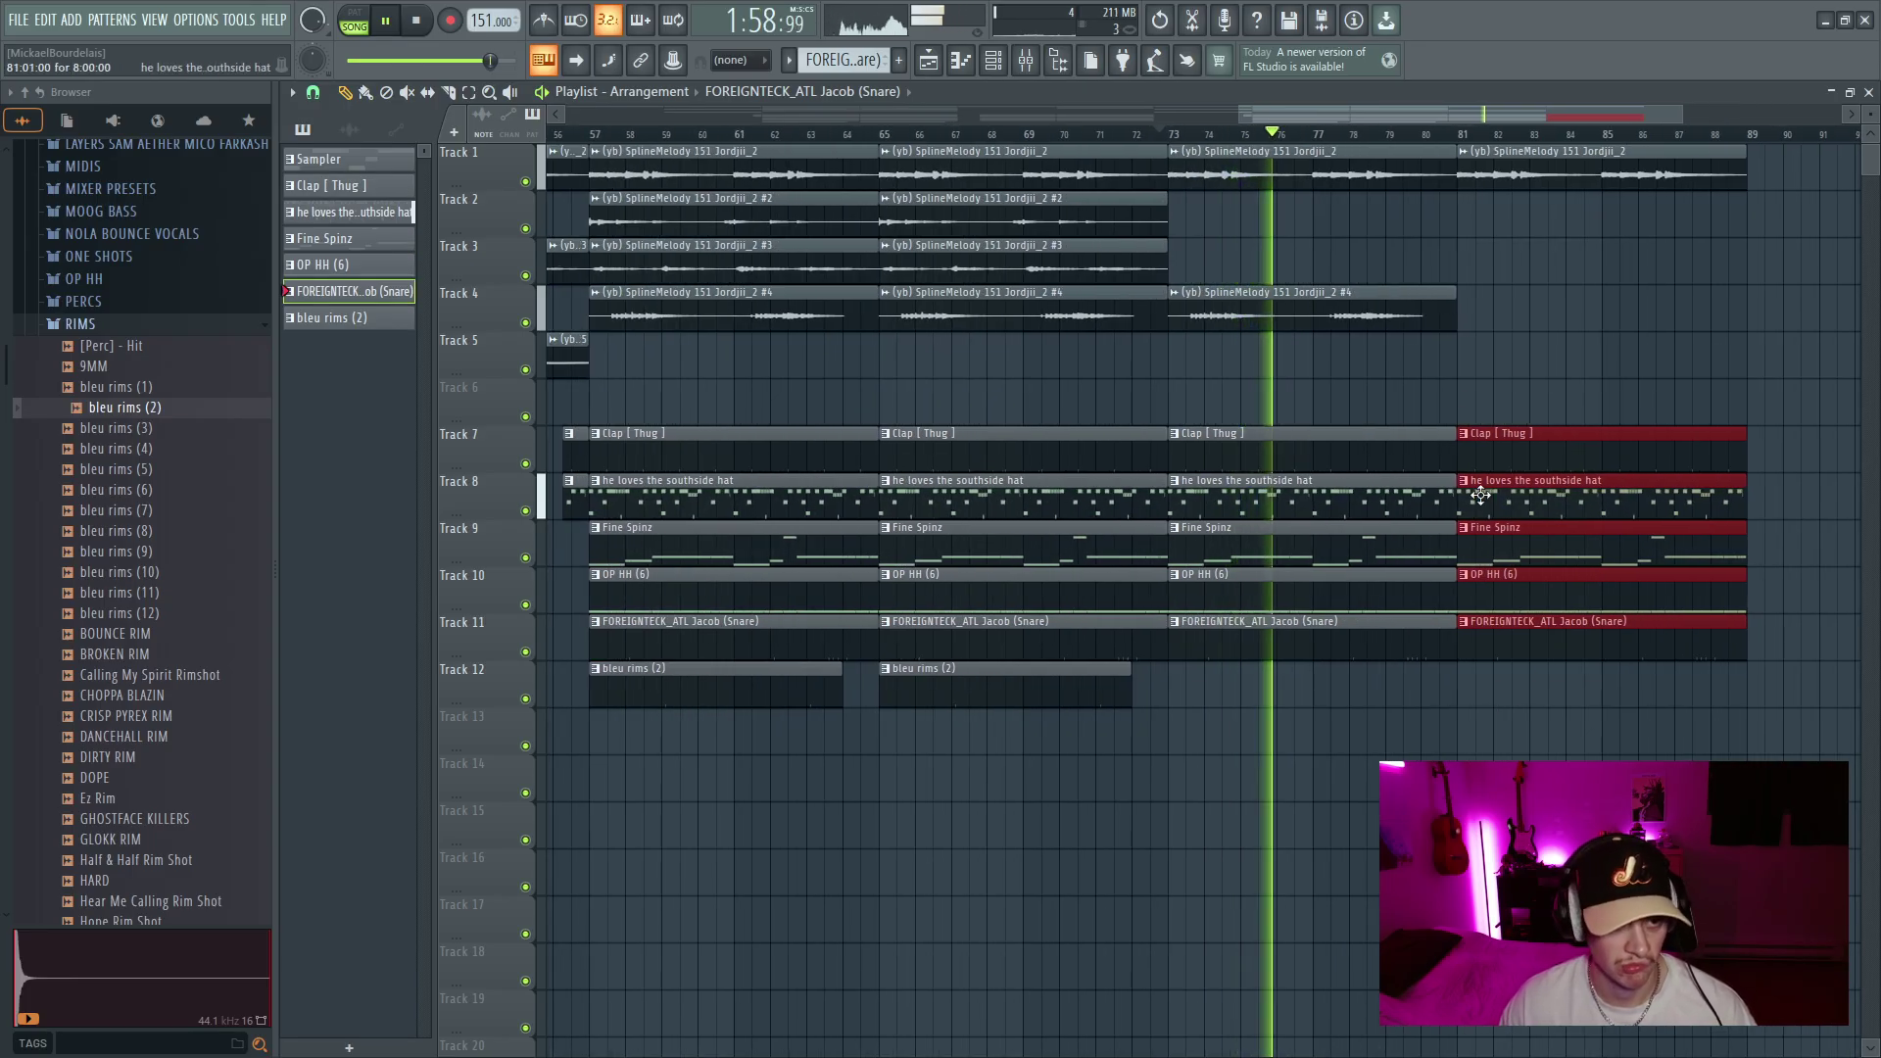
key("space")
left_click(1423, 137)
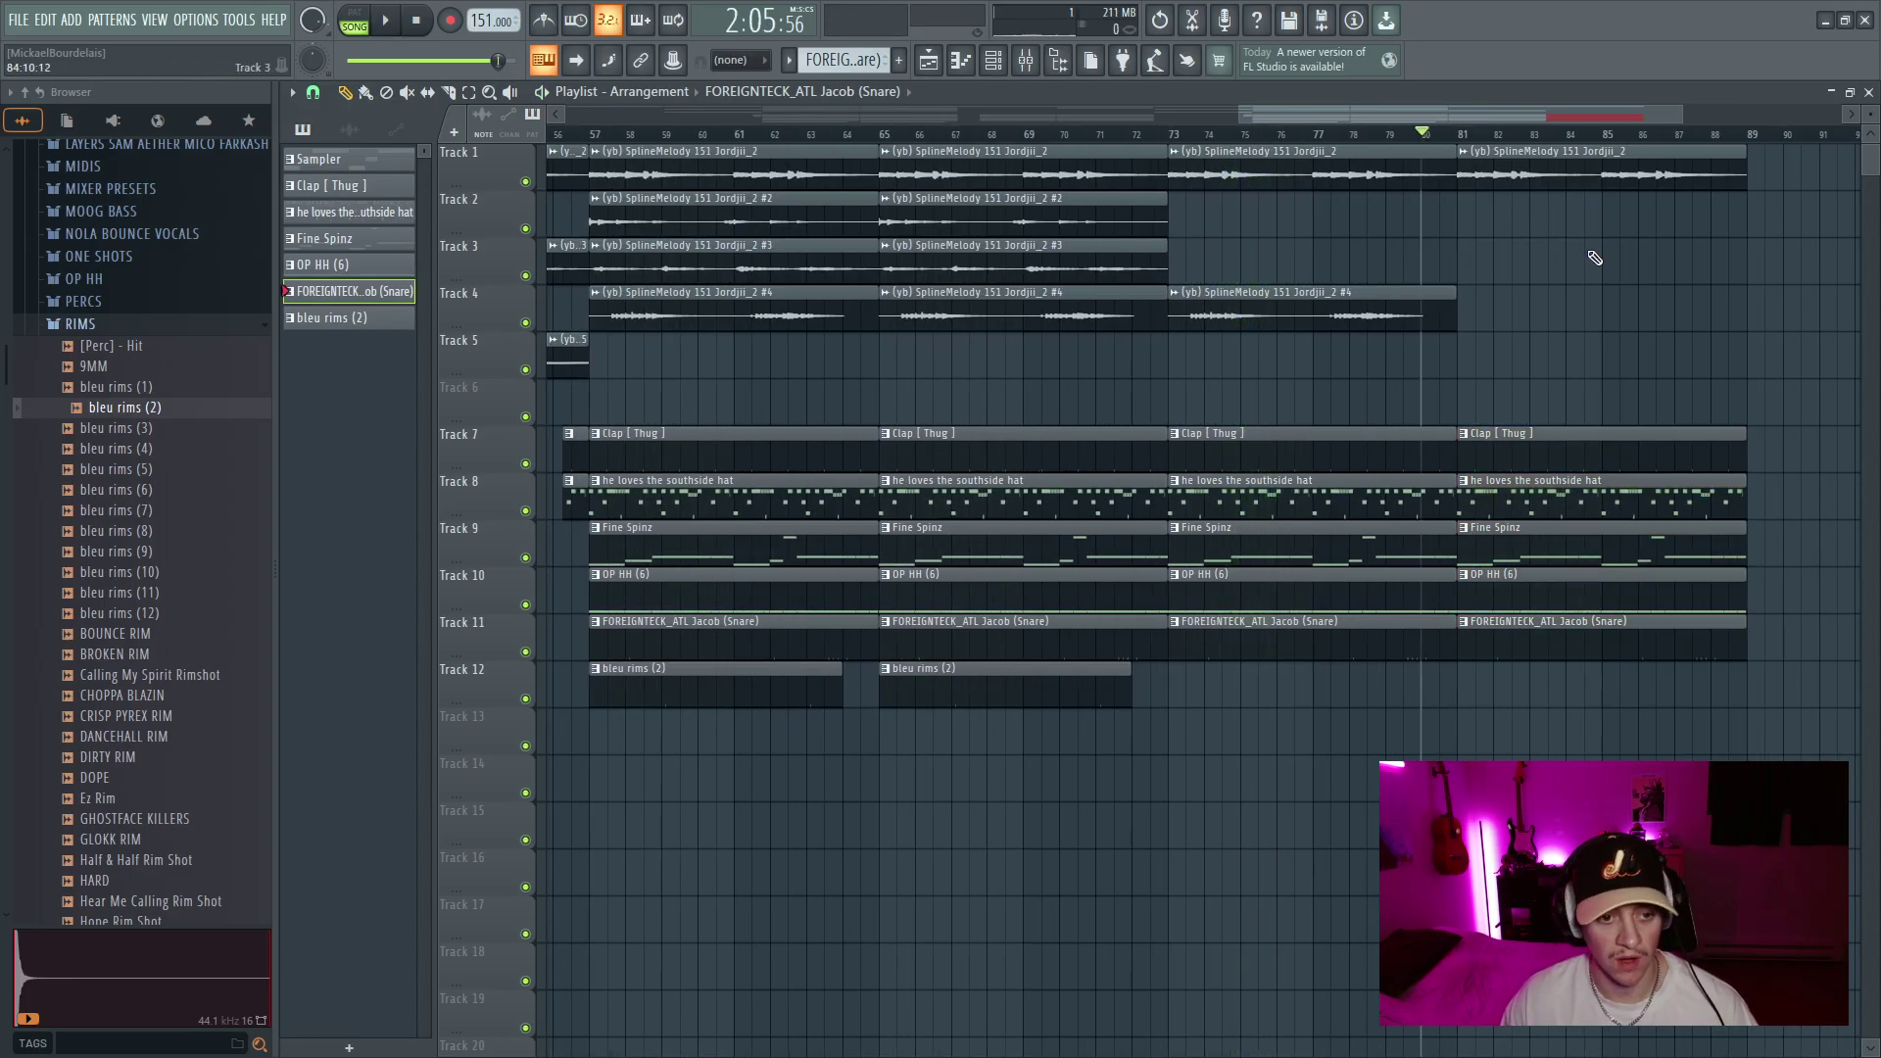
key("space")
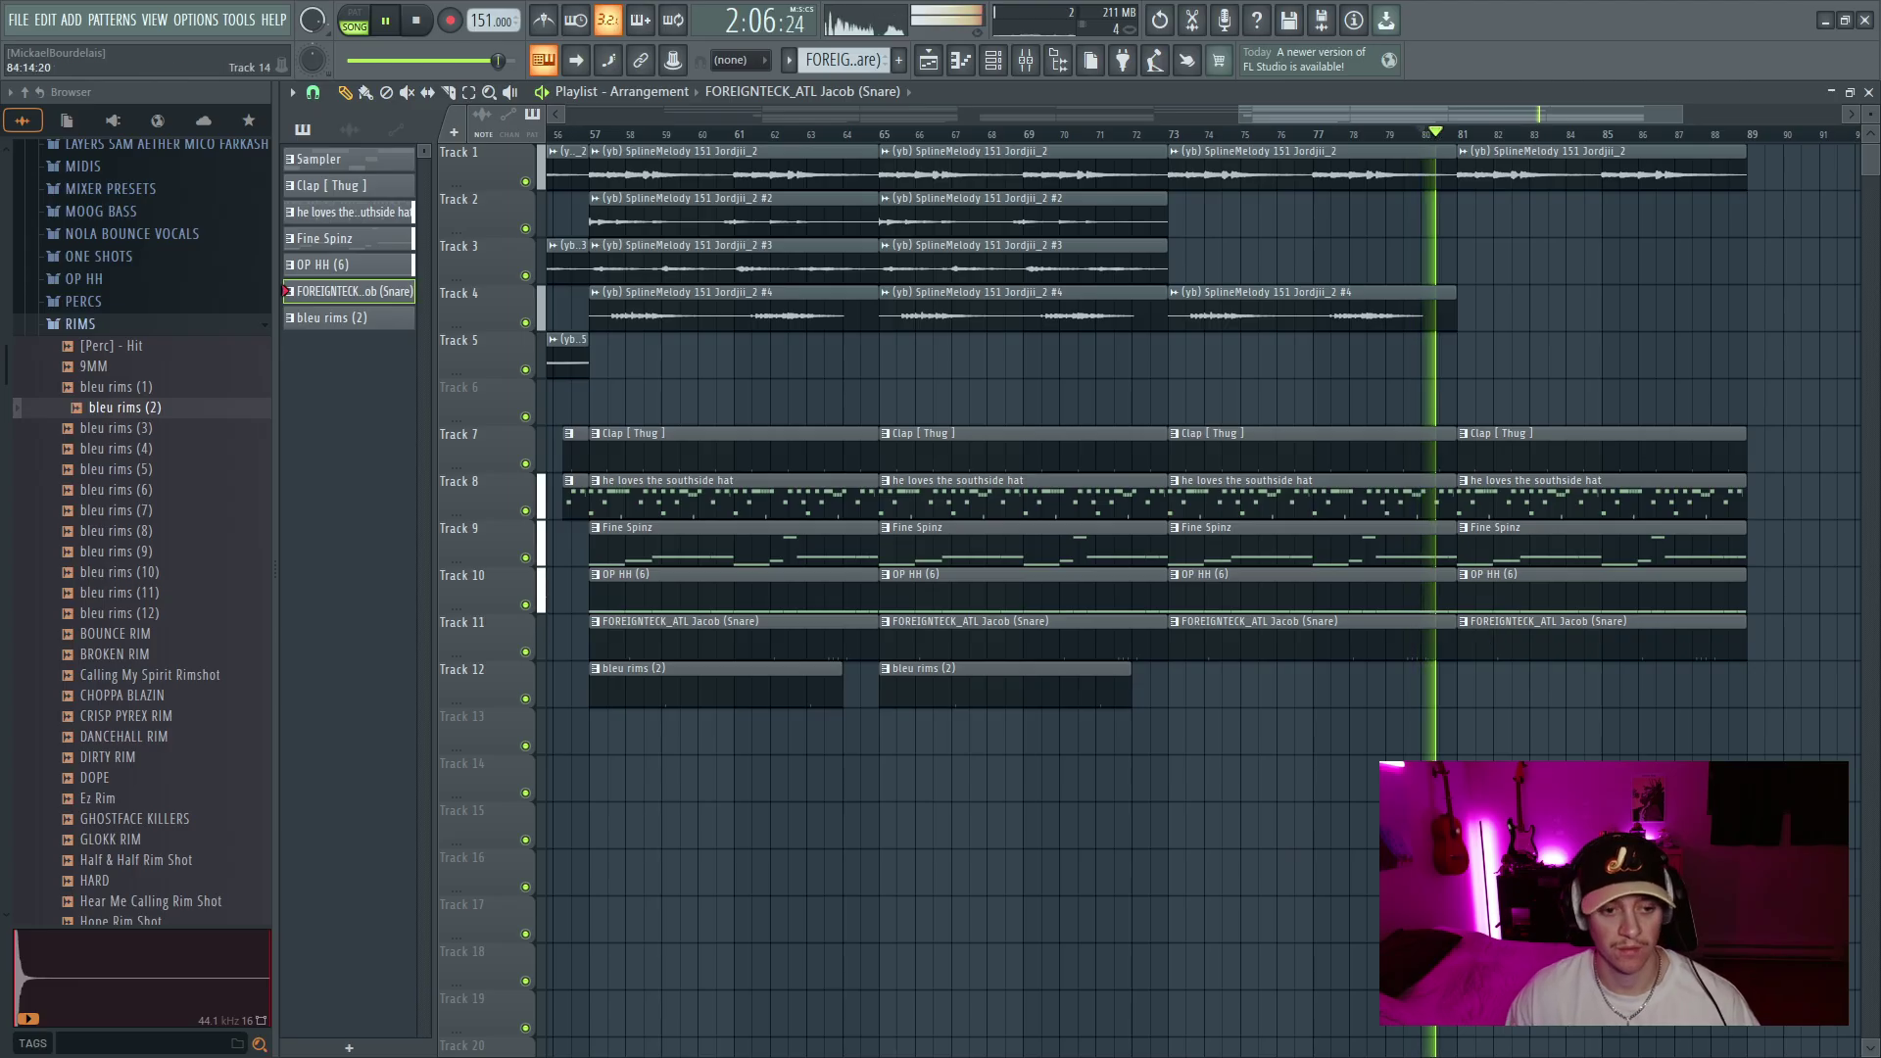
scroll(1484, 639, "down", 4)
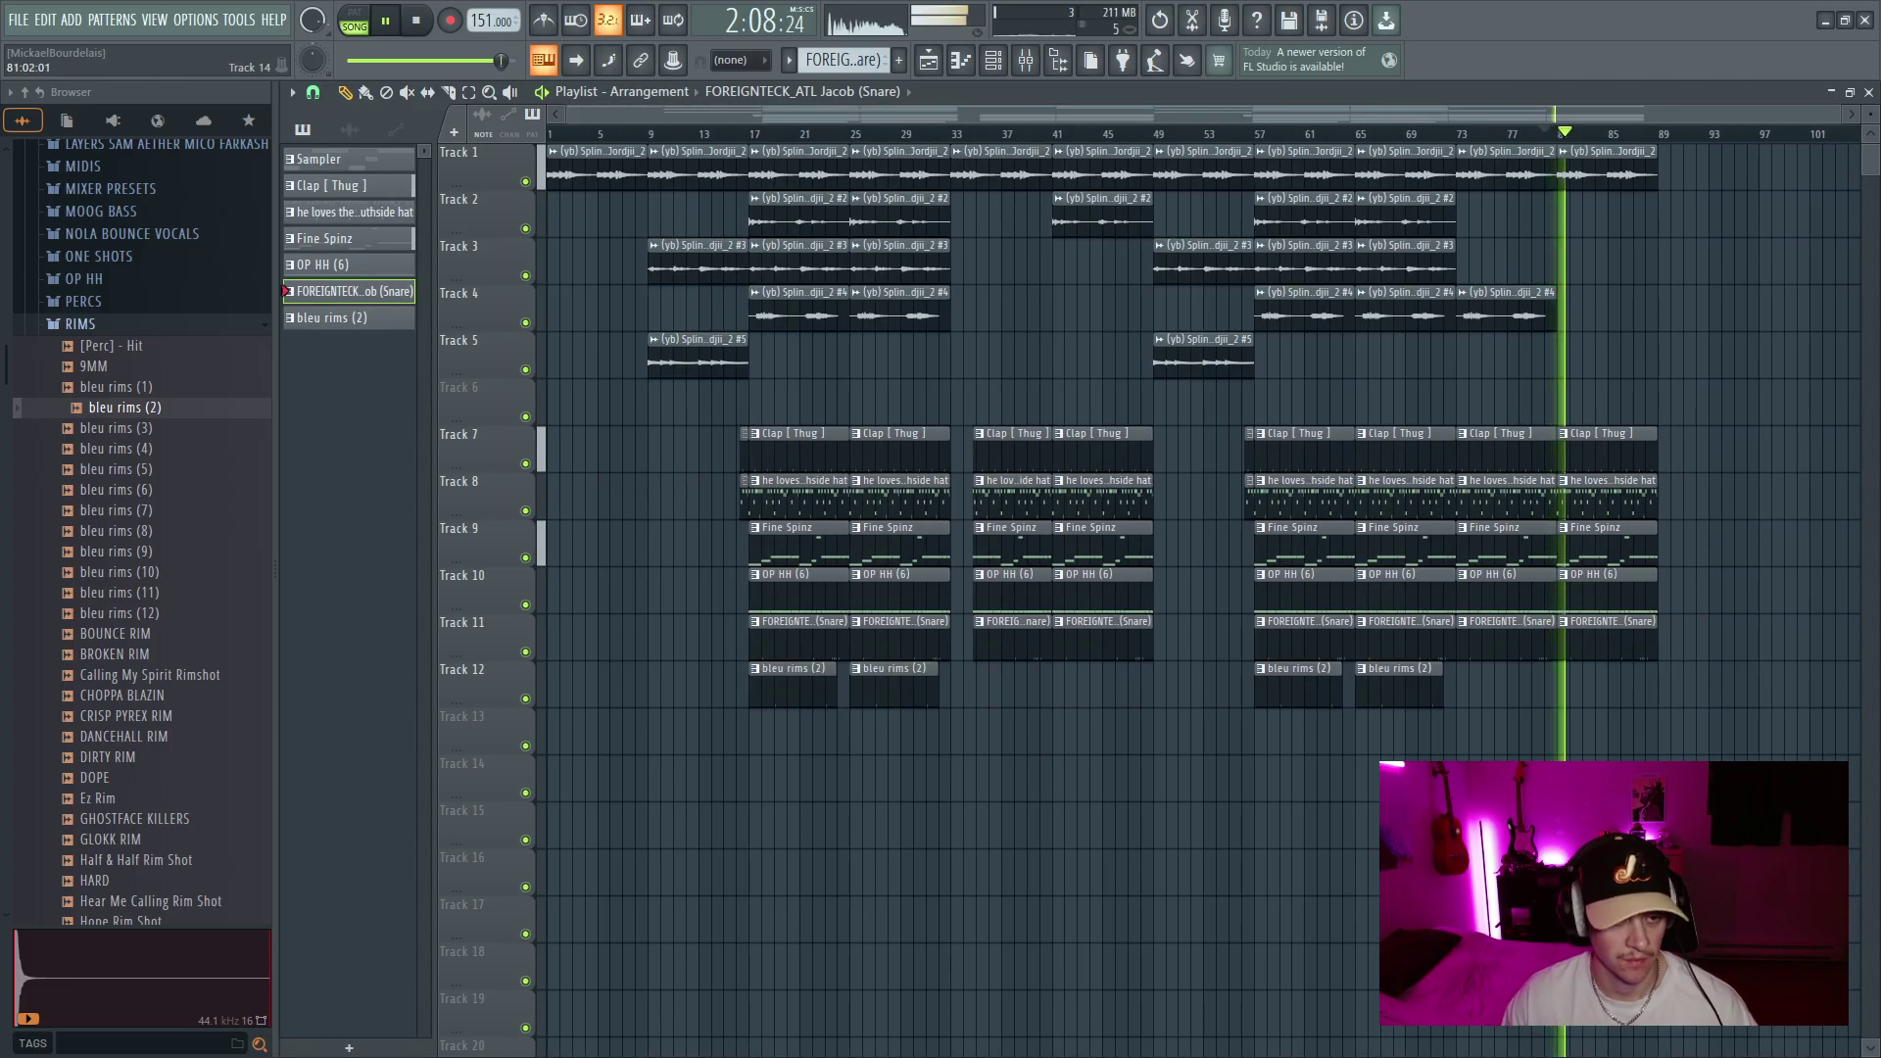
key("space")
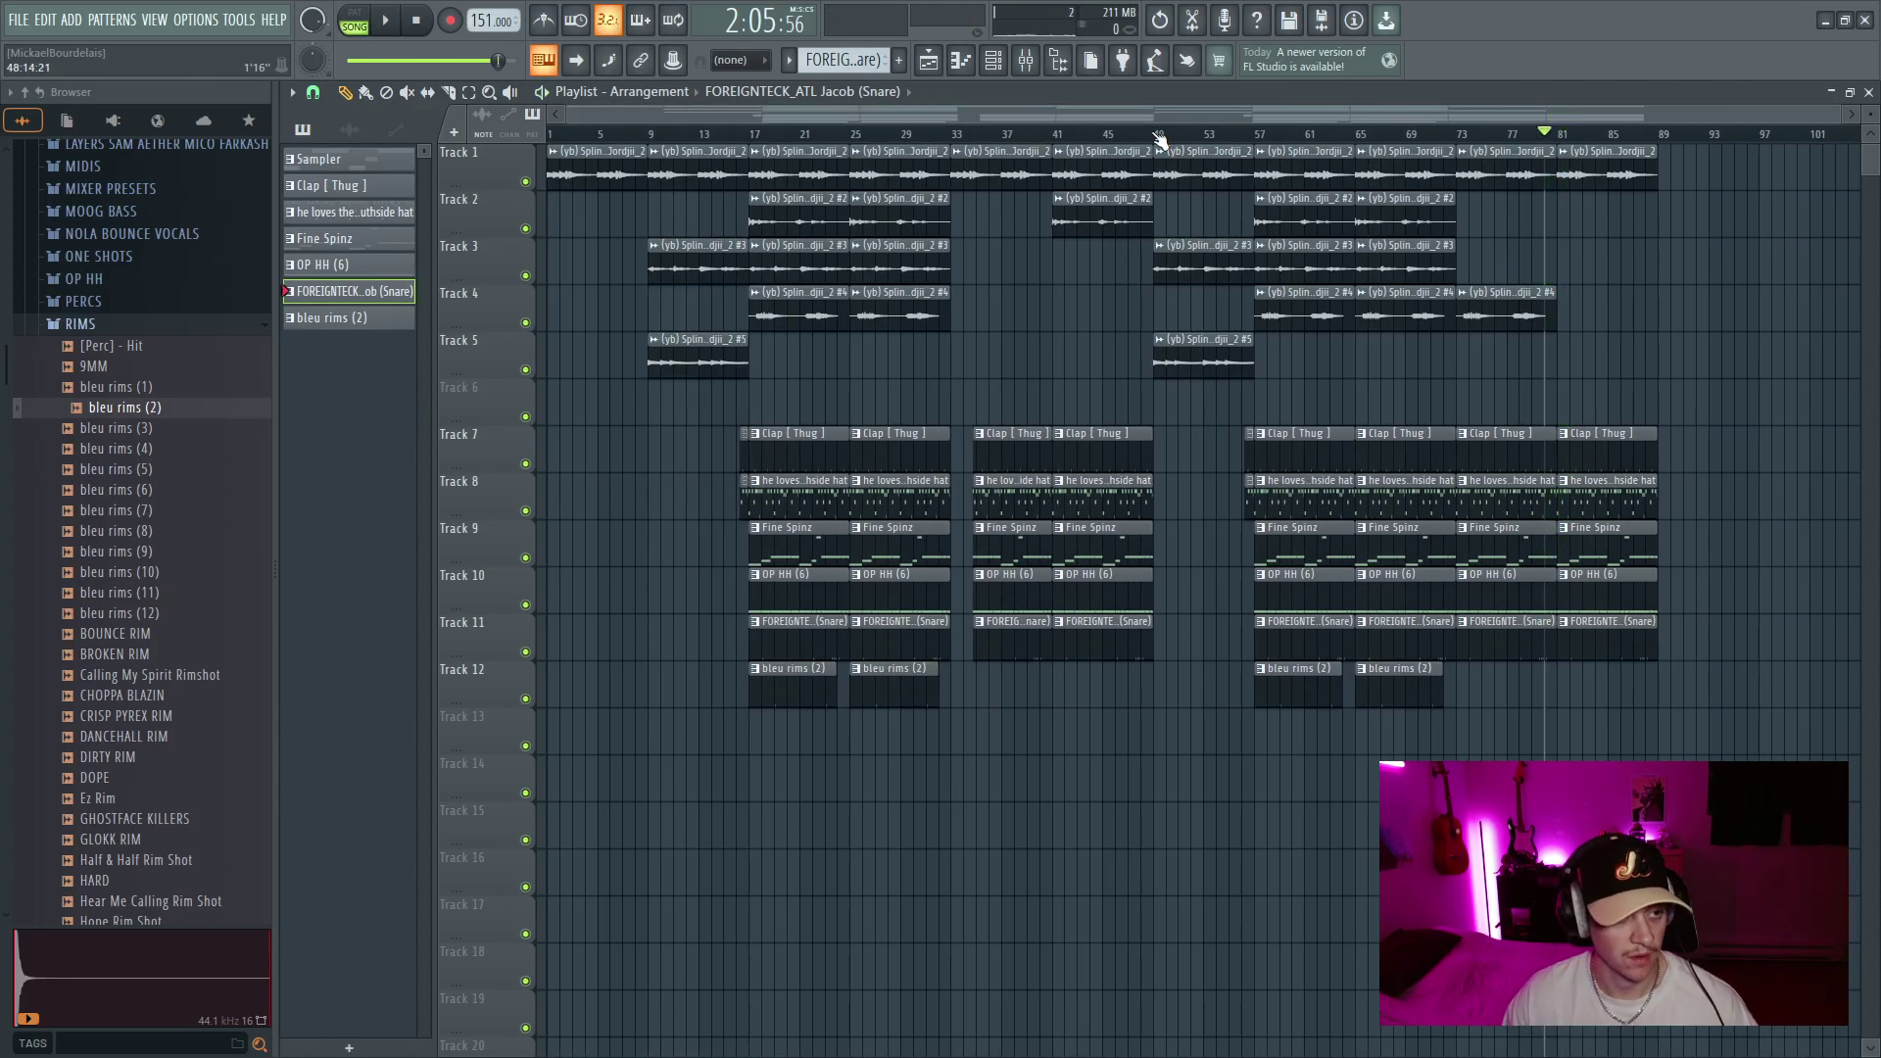
Duplicate bars 49–88 to start at bar 89, deleting the copy's content past bar 121 and its drum and 808 clips in bars 113–120
left_click_drag(1159, 140, 1658, 261)
key("ctrl+b")
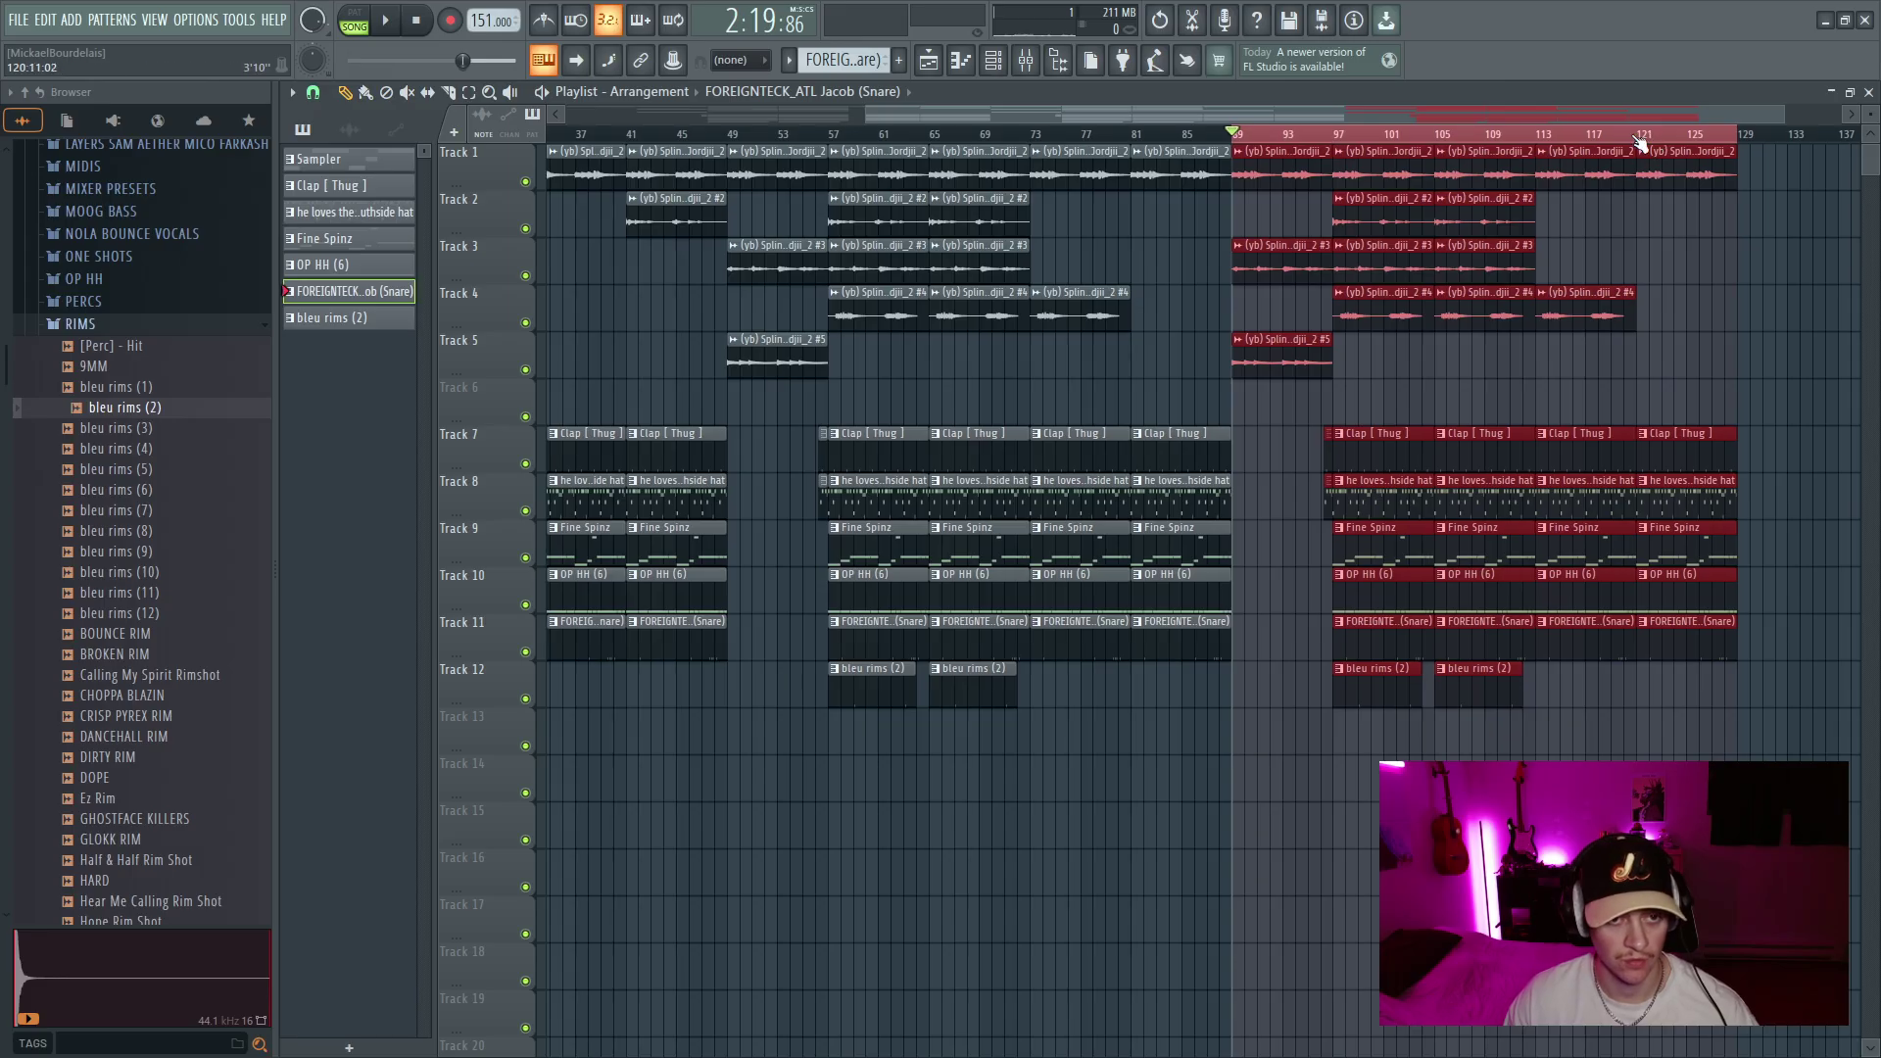
left_click(1641, 142)
left_click_drag(1641, 142, 1776, 142)
key("Delete")
left_click_drag(1534, 379, 1637, 688)
key("Delete")
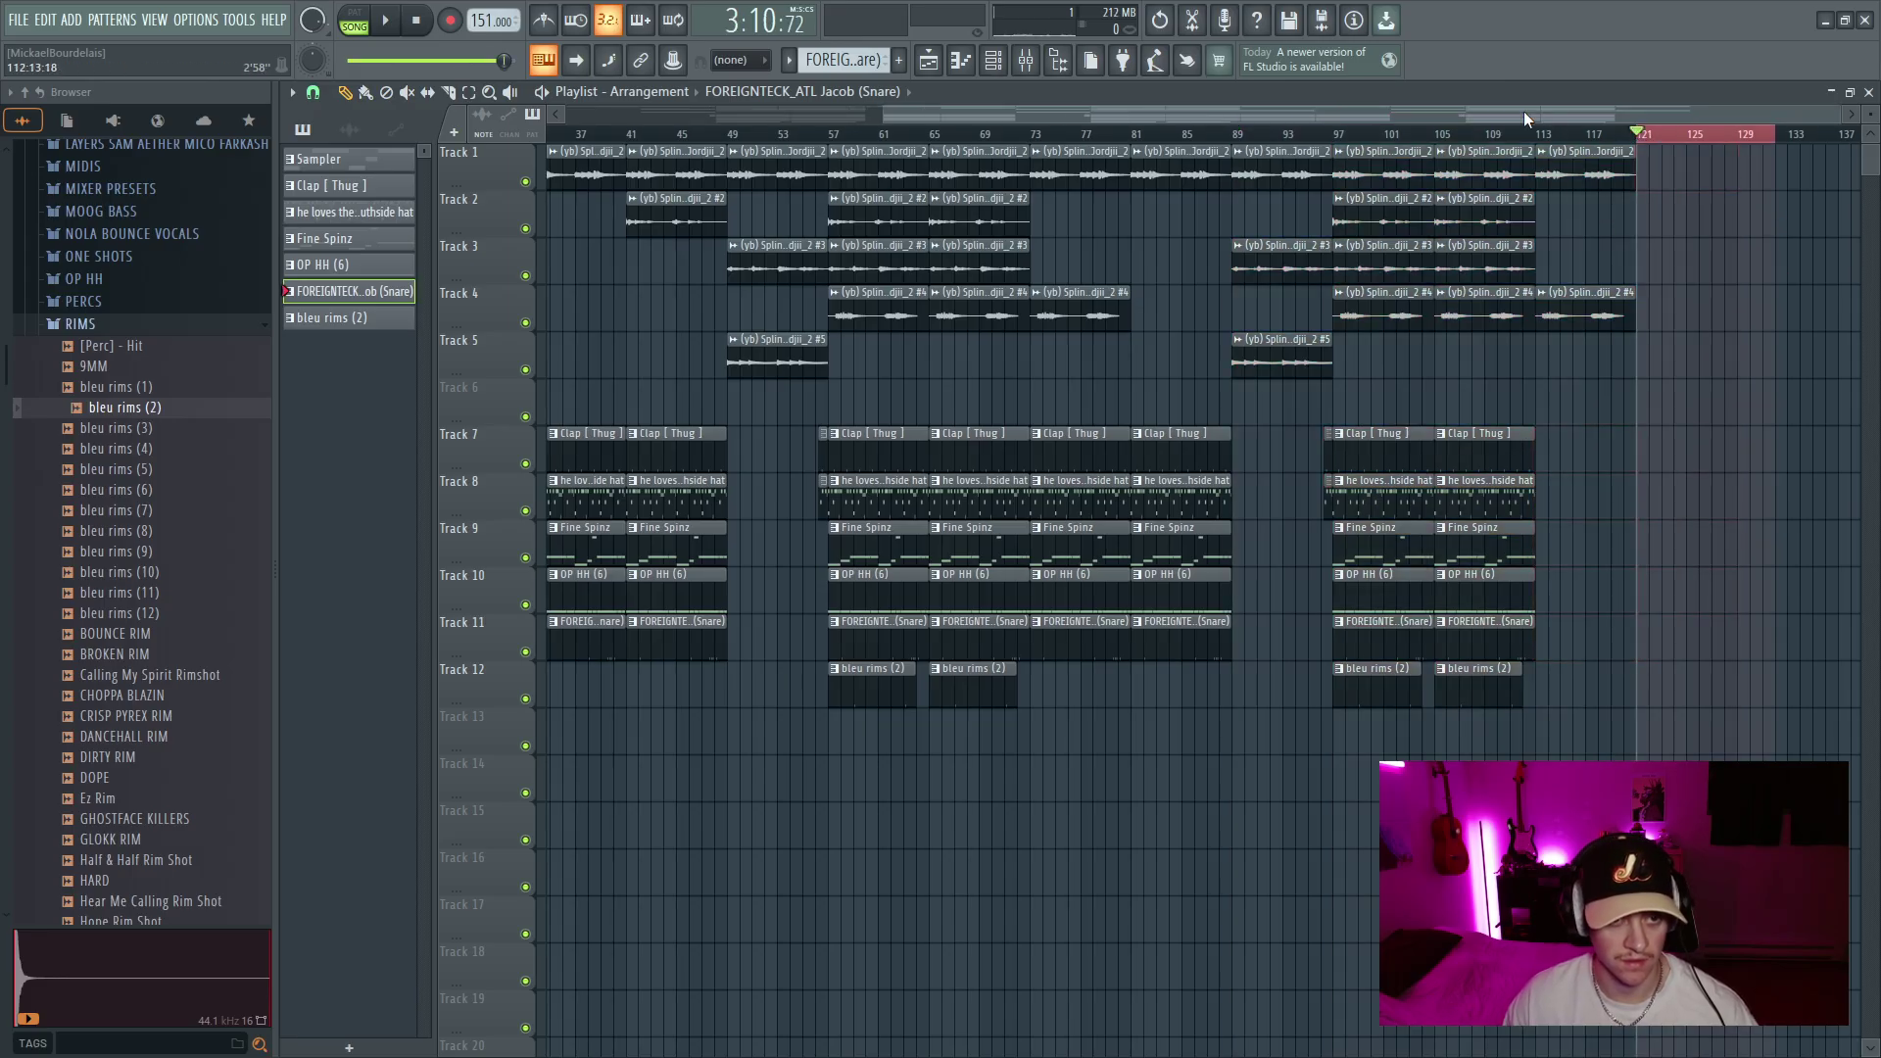
Create a master volume automation clip across bars 113–120 and shape it into a fade-out to silence
left_click_drag(1538, 138, 1618, 167)
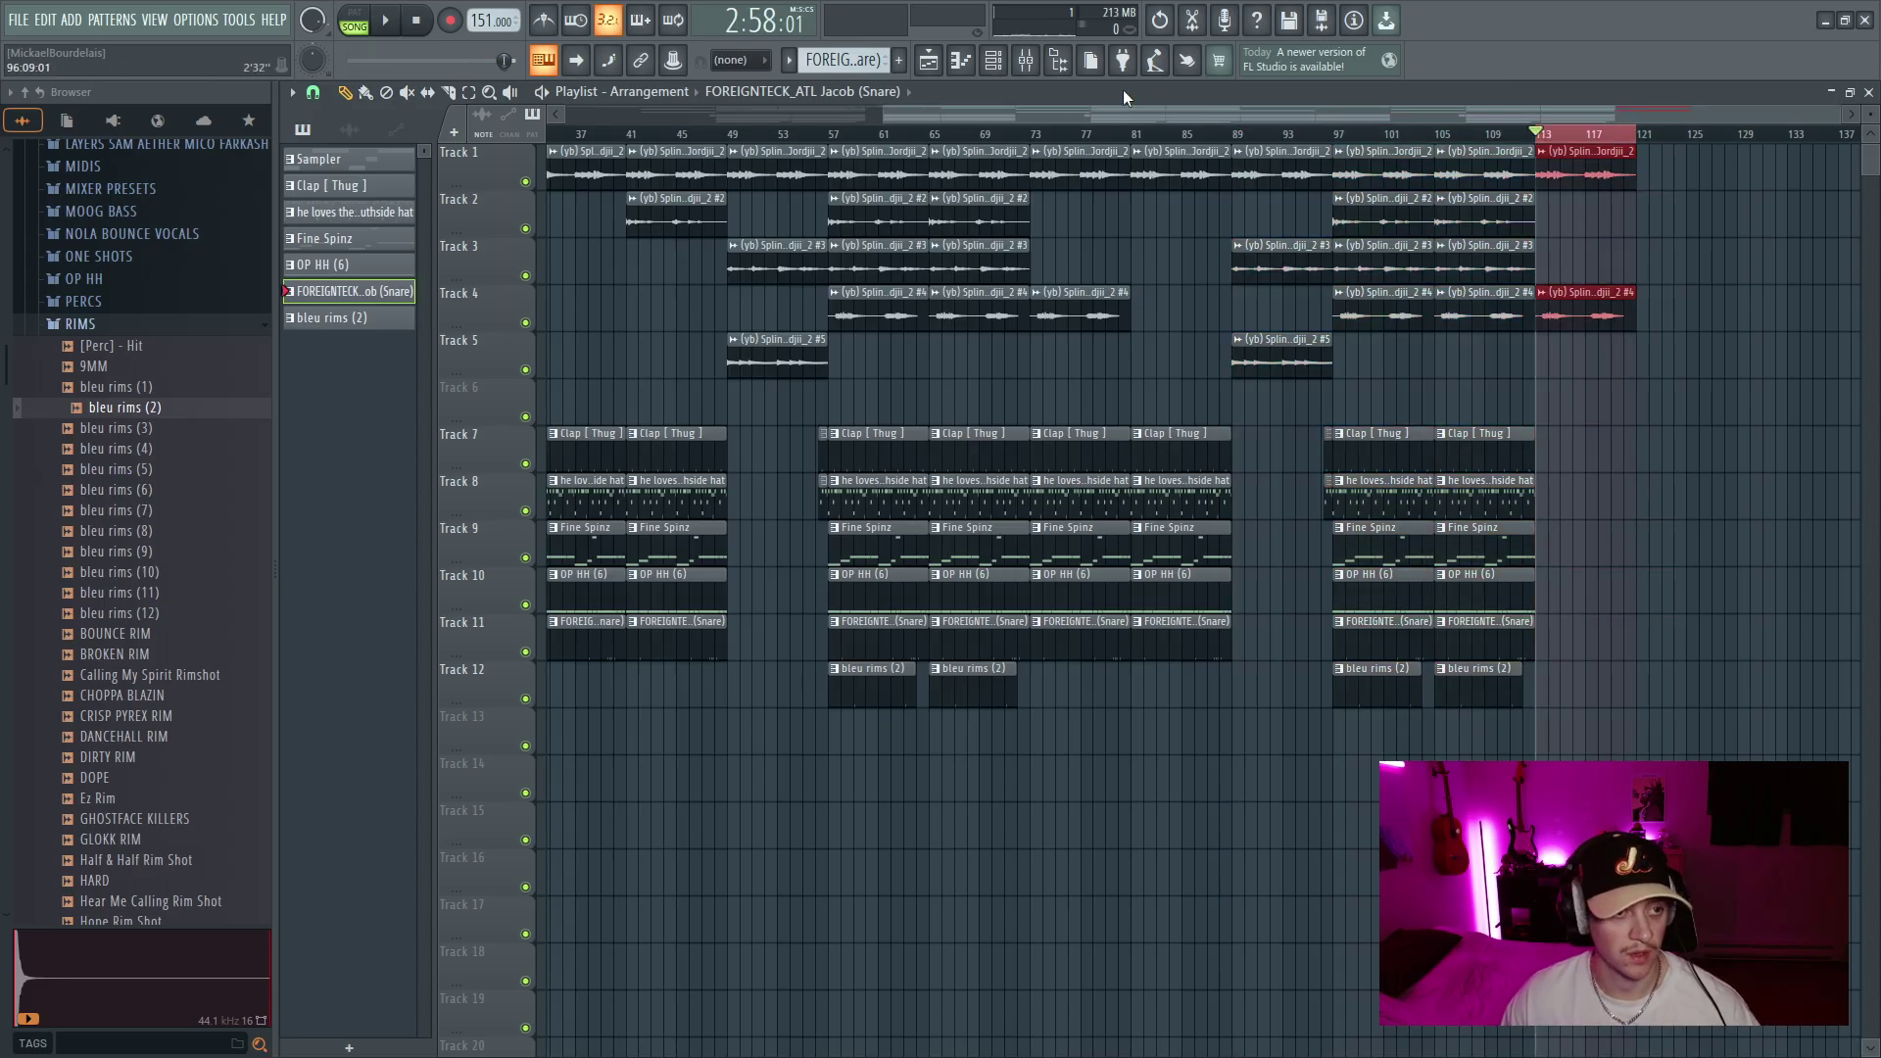
left_click(1029, 62)
right_click(355, 701)
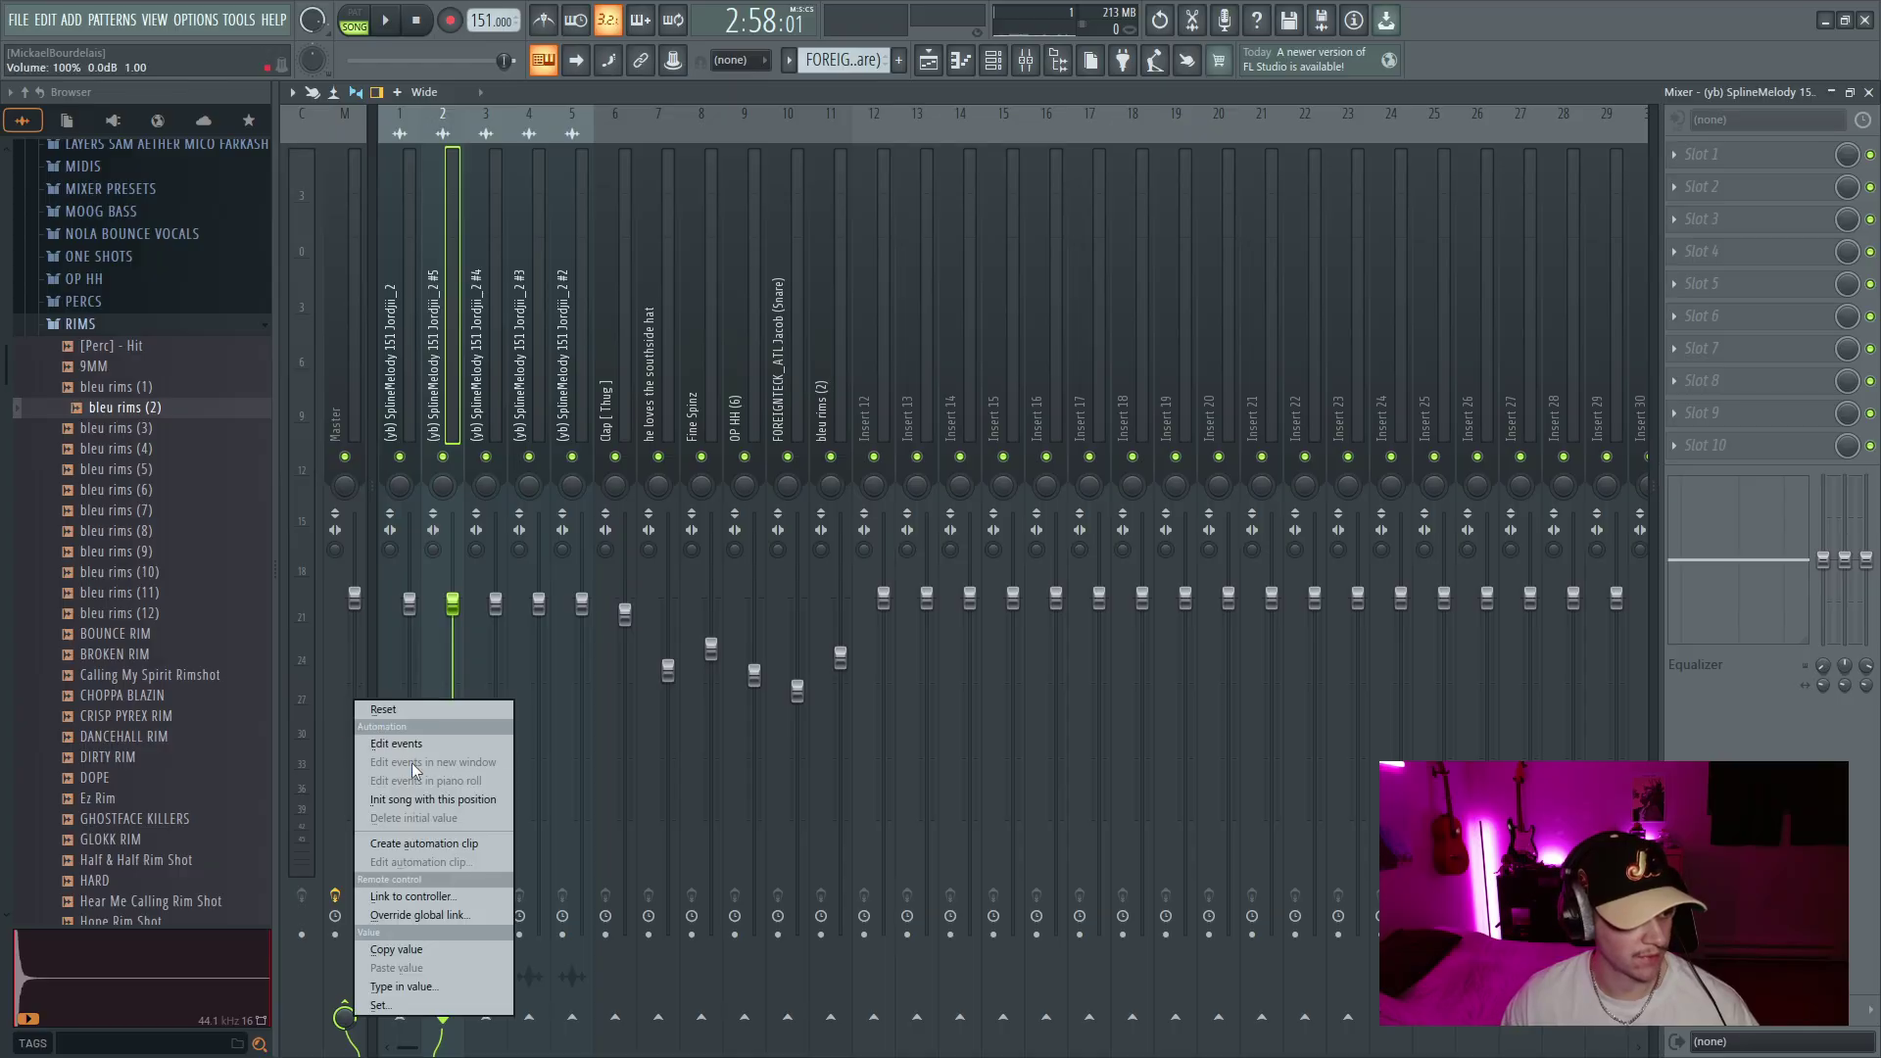
left_click(449, 843)
left_click(933, 60)
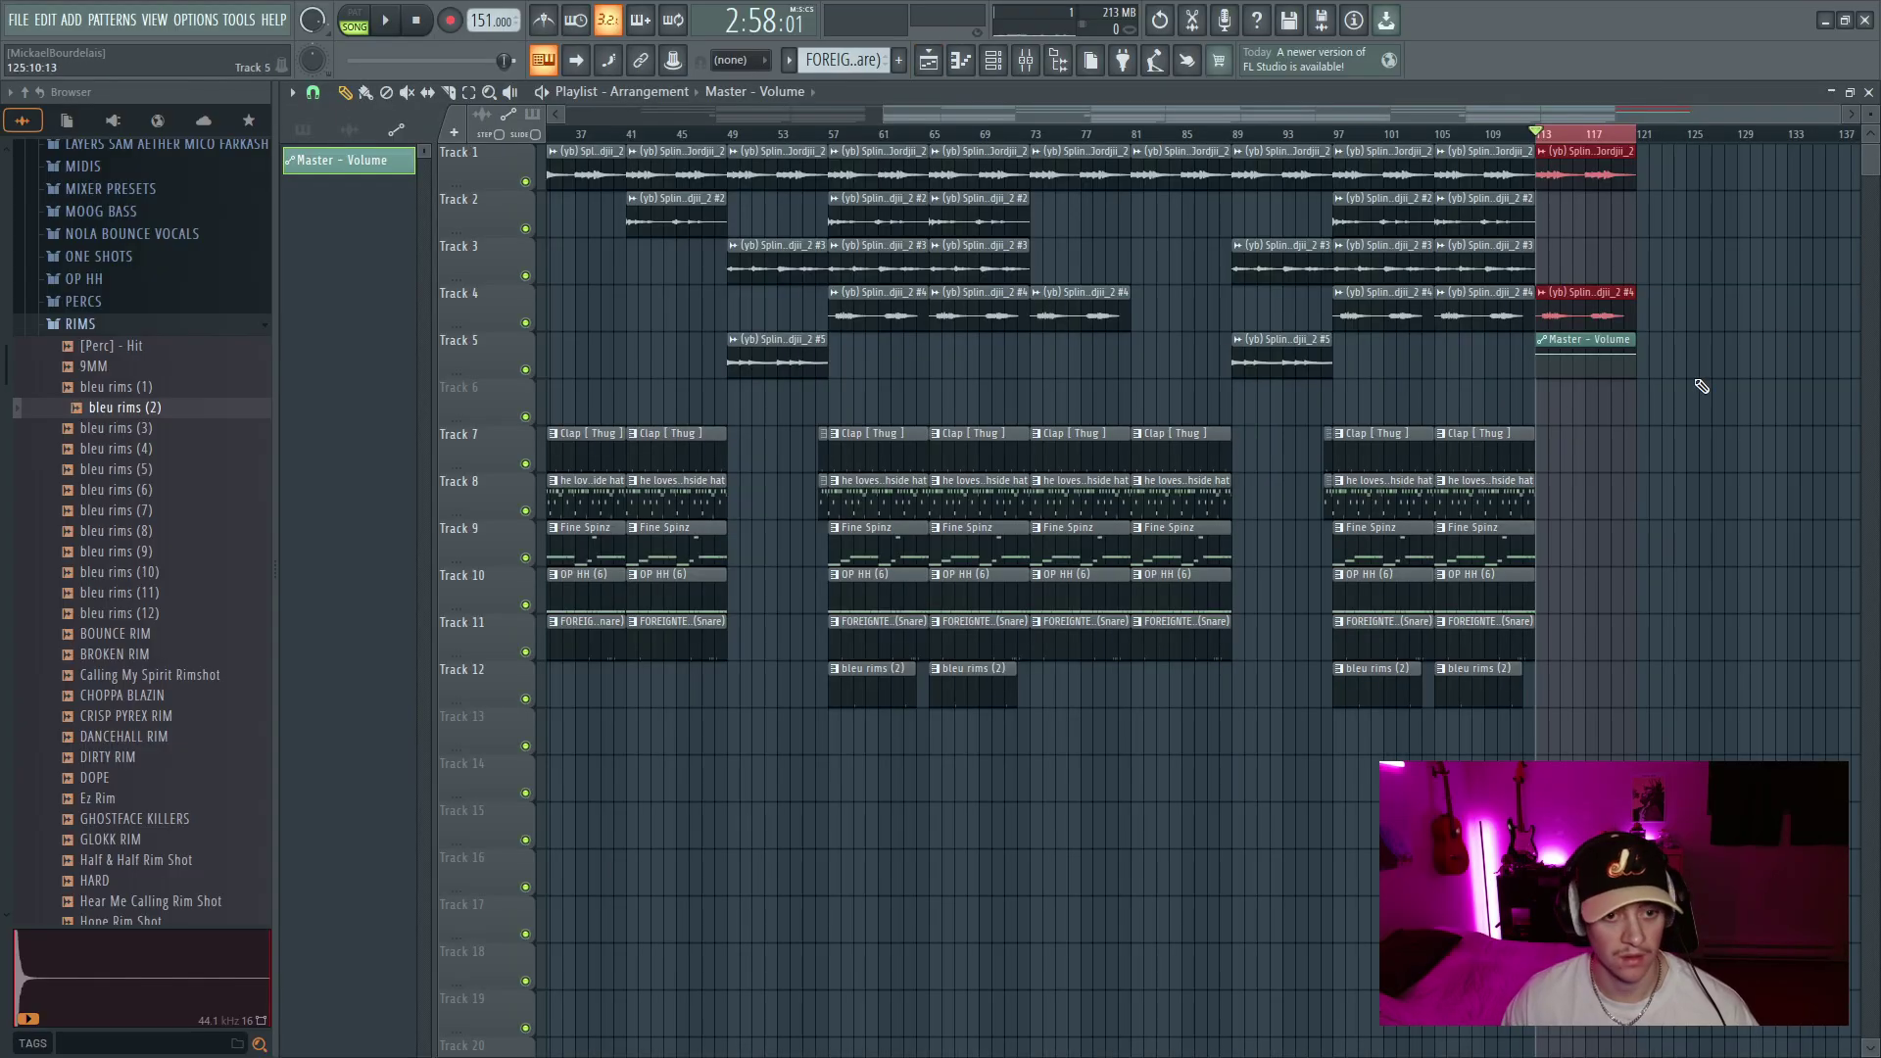
left_click_drag(1633, 354, 1643, 382)
scroll(1490, 424, "down", 2)
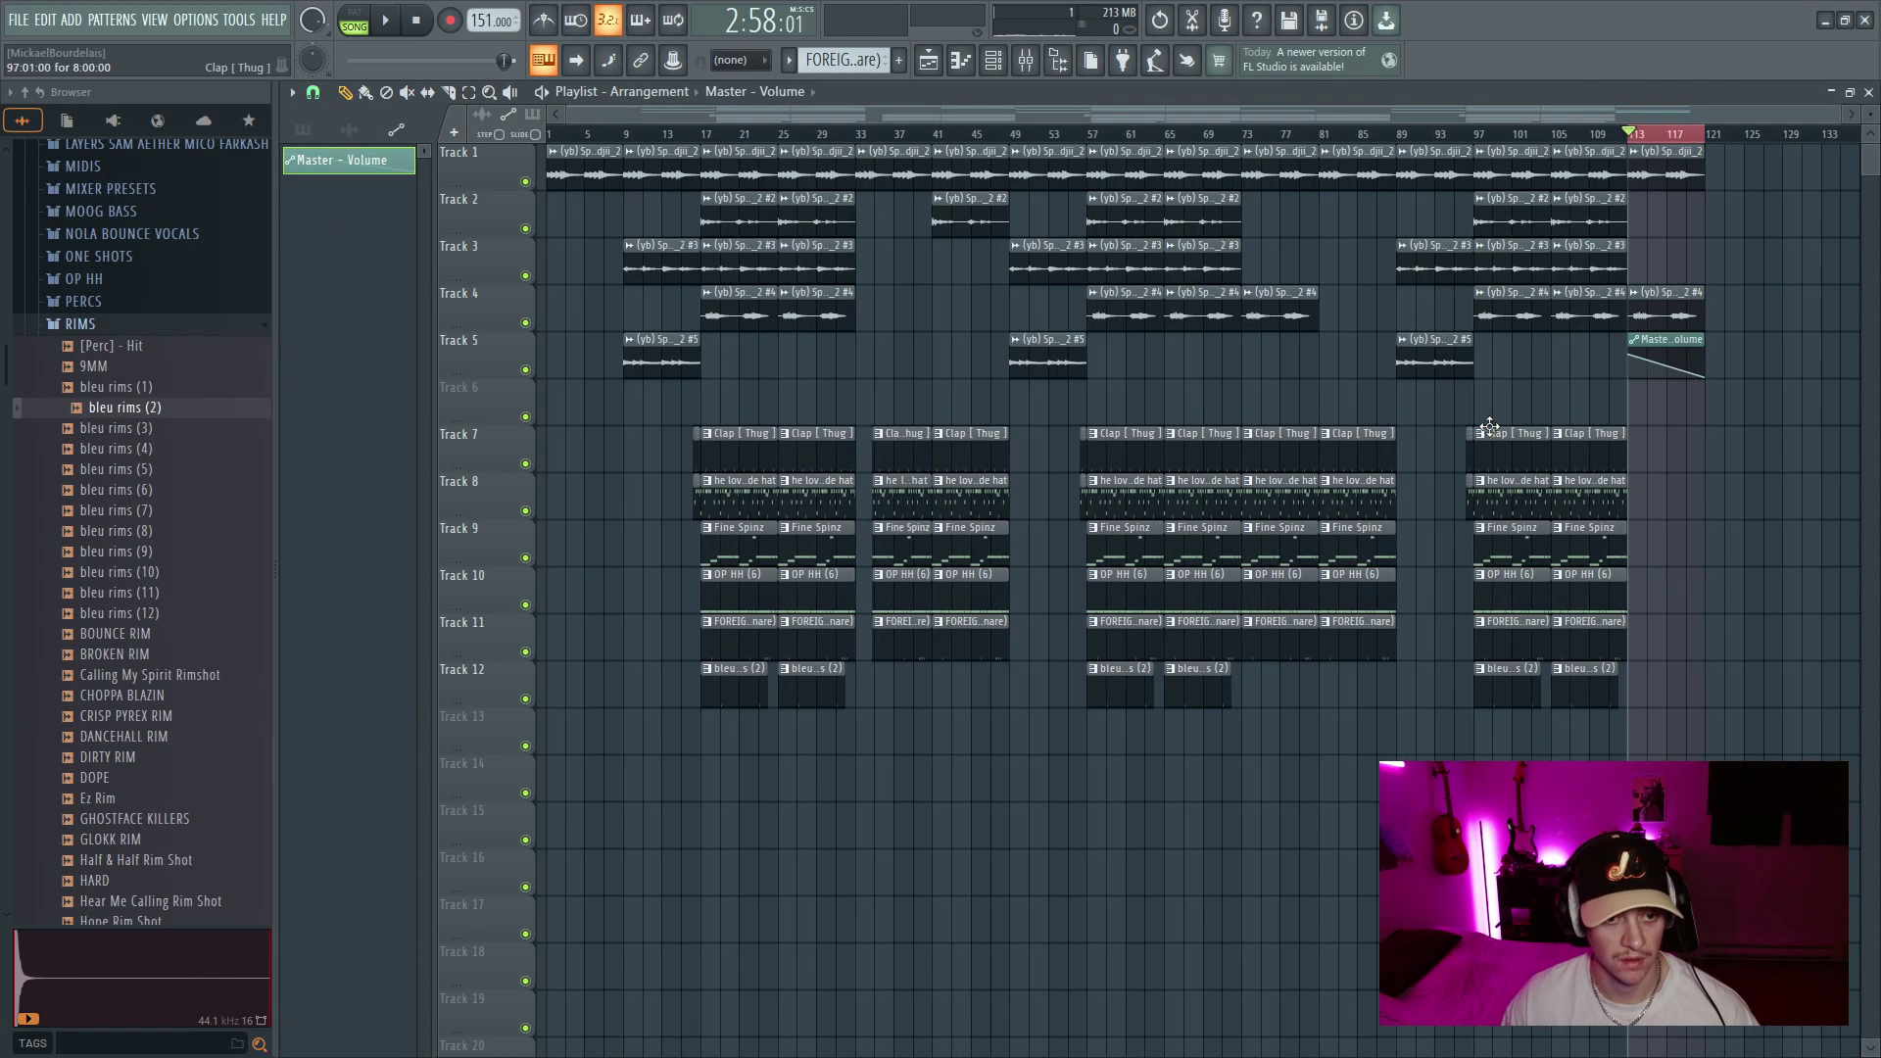
double_click(918, 133)
Browse the sample packs to the NeilOnDaTrack R.I.P KIT 20K hits and place NODT Hit 1 on Track 14 at bar 1
left_click(130, 333)
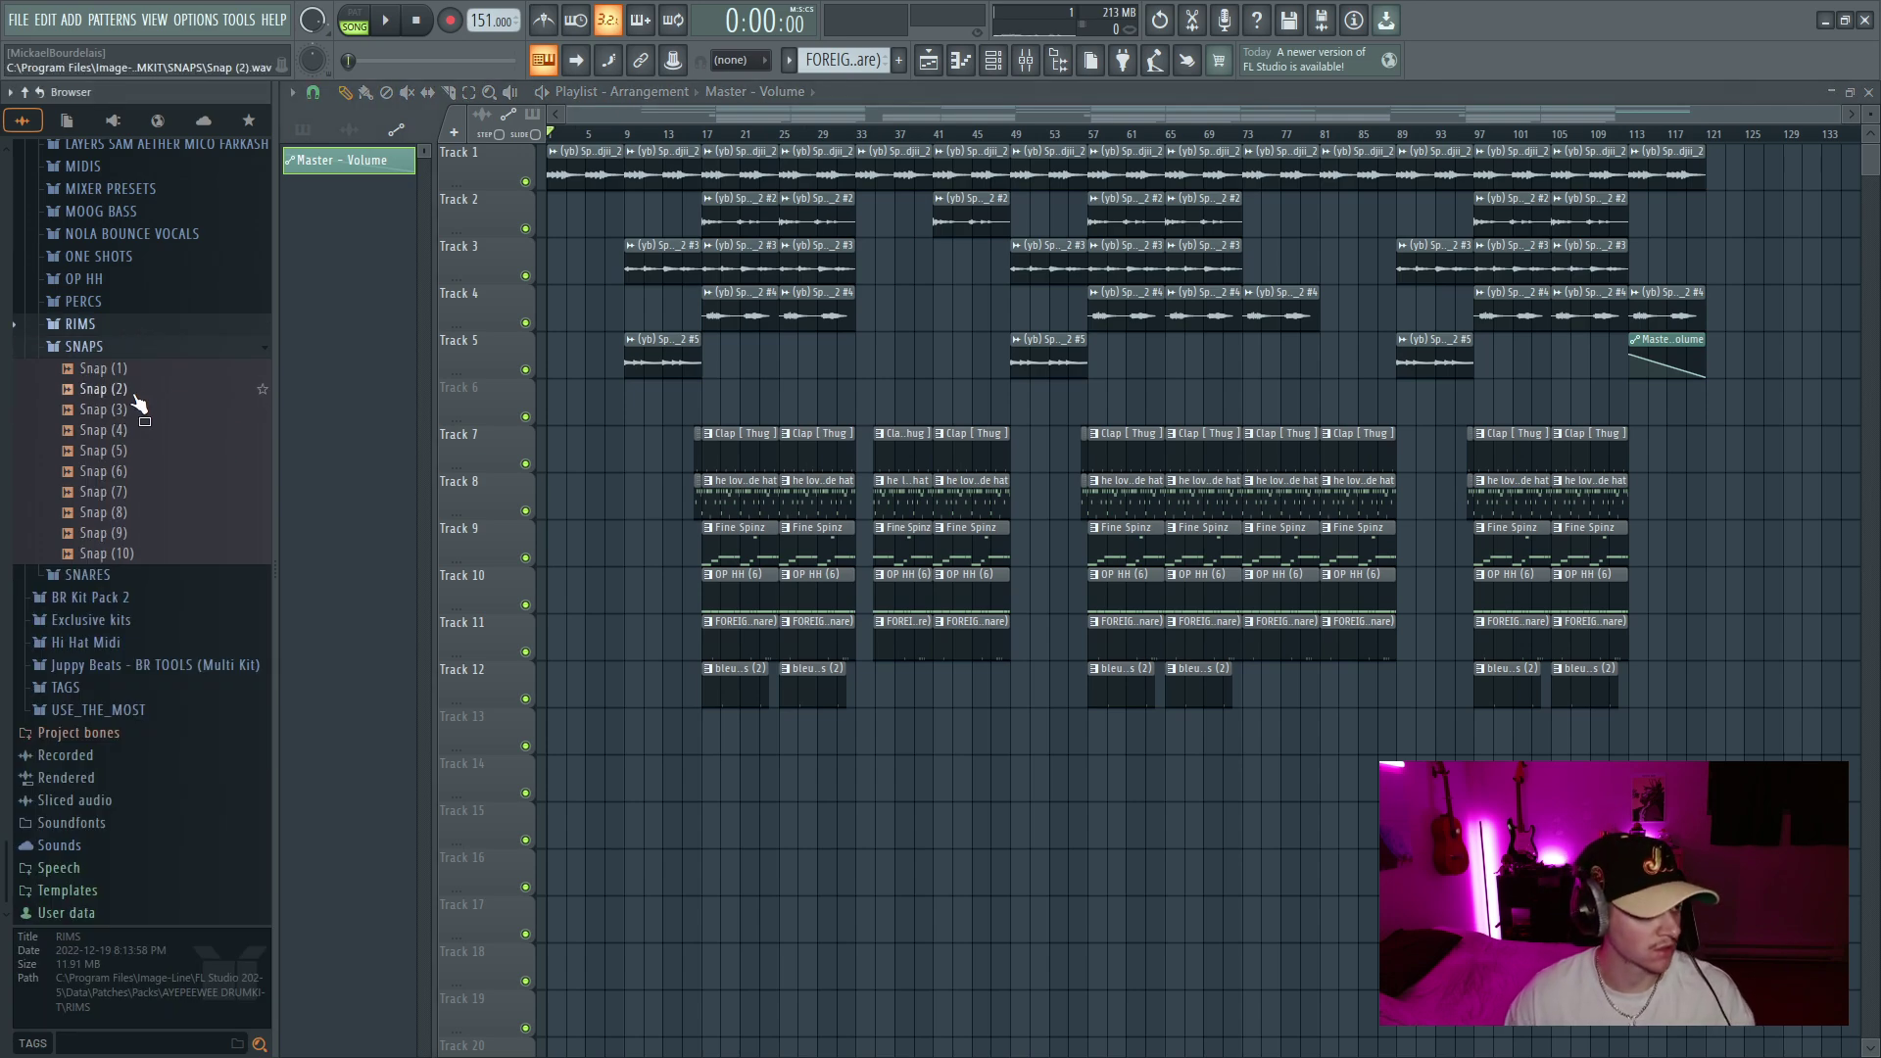
scroll(137, 402, "up", 6)
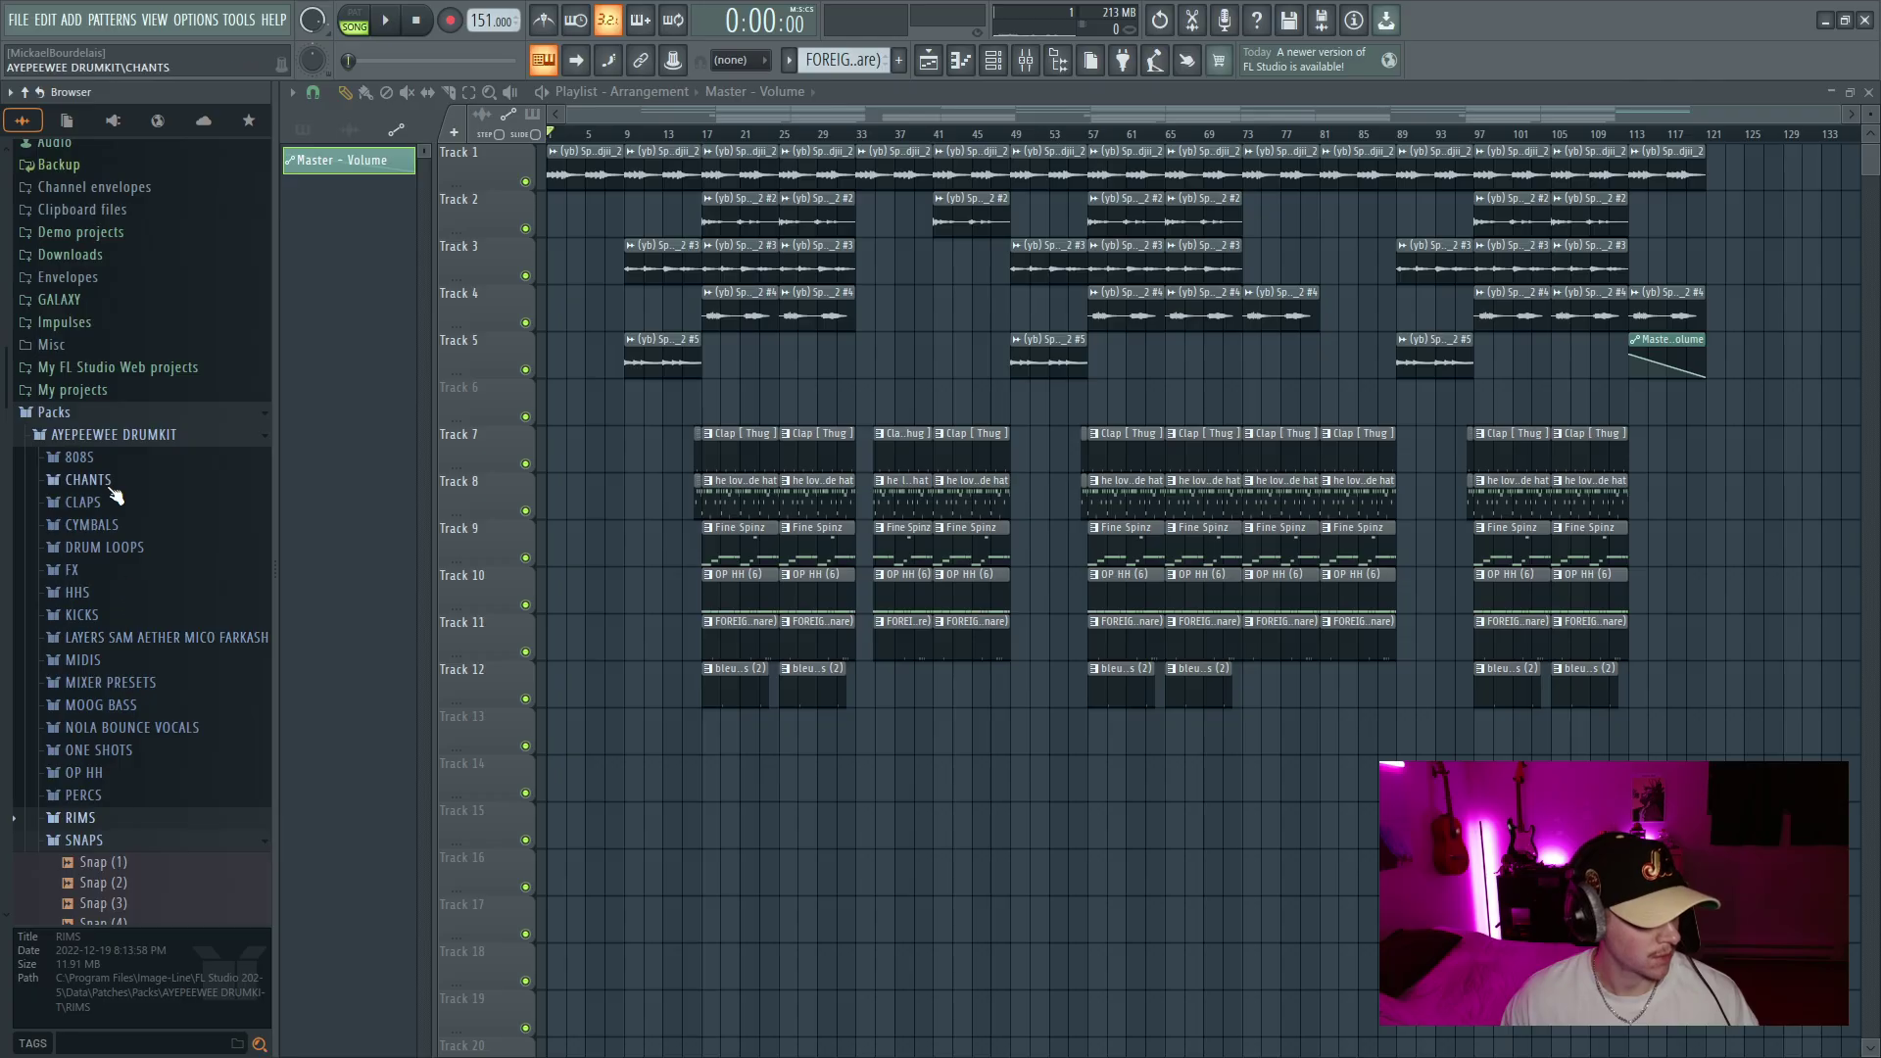
left_click(109, 434)
left_click(133, 642)
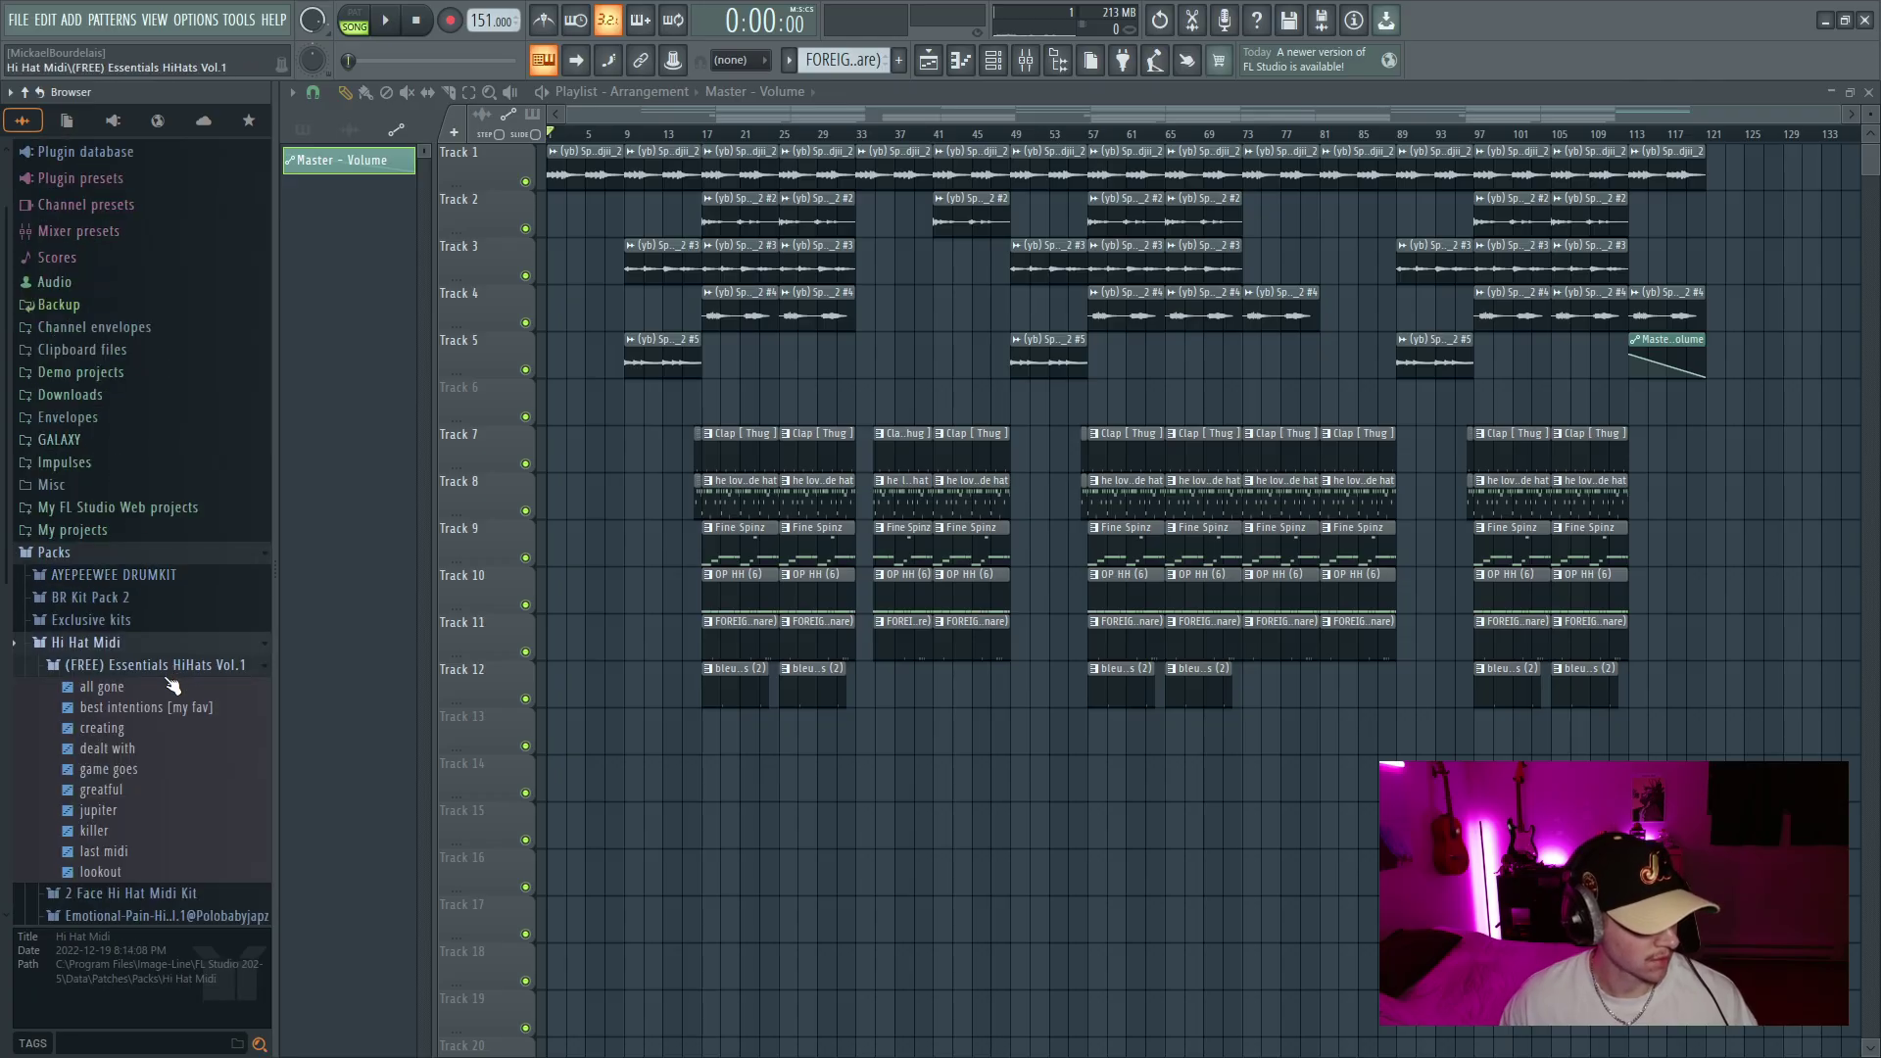
left_click(132, 641)
left_click(120, 627)
left_click(103, 822)
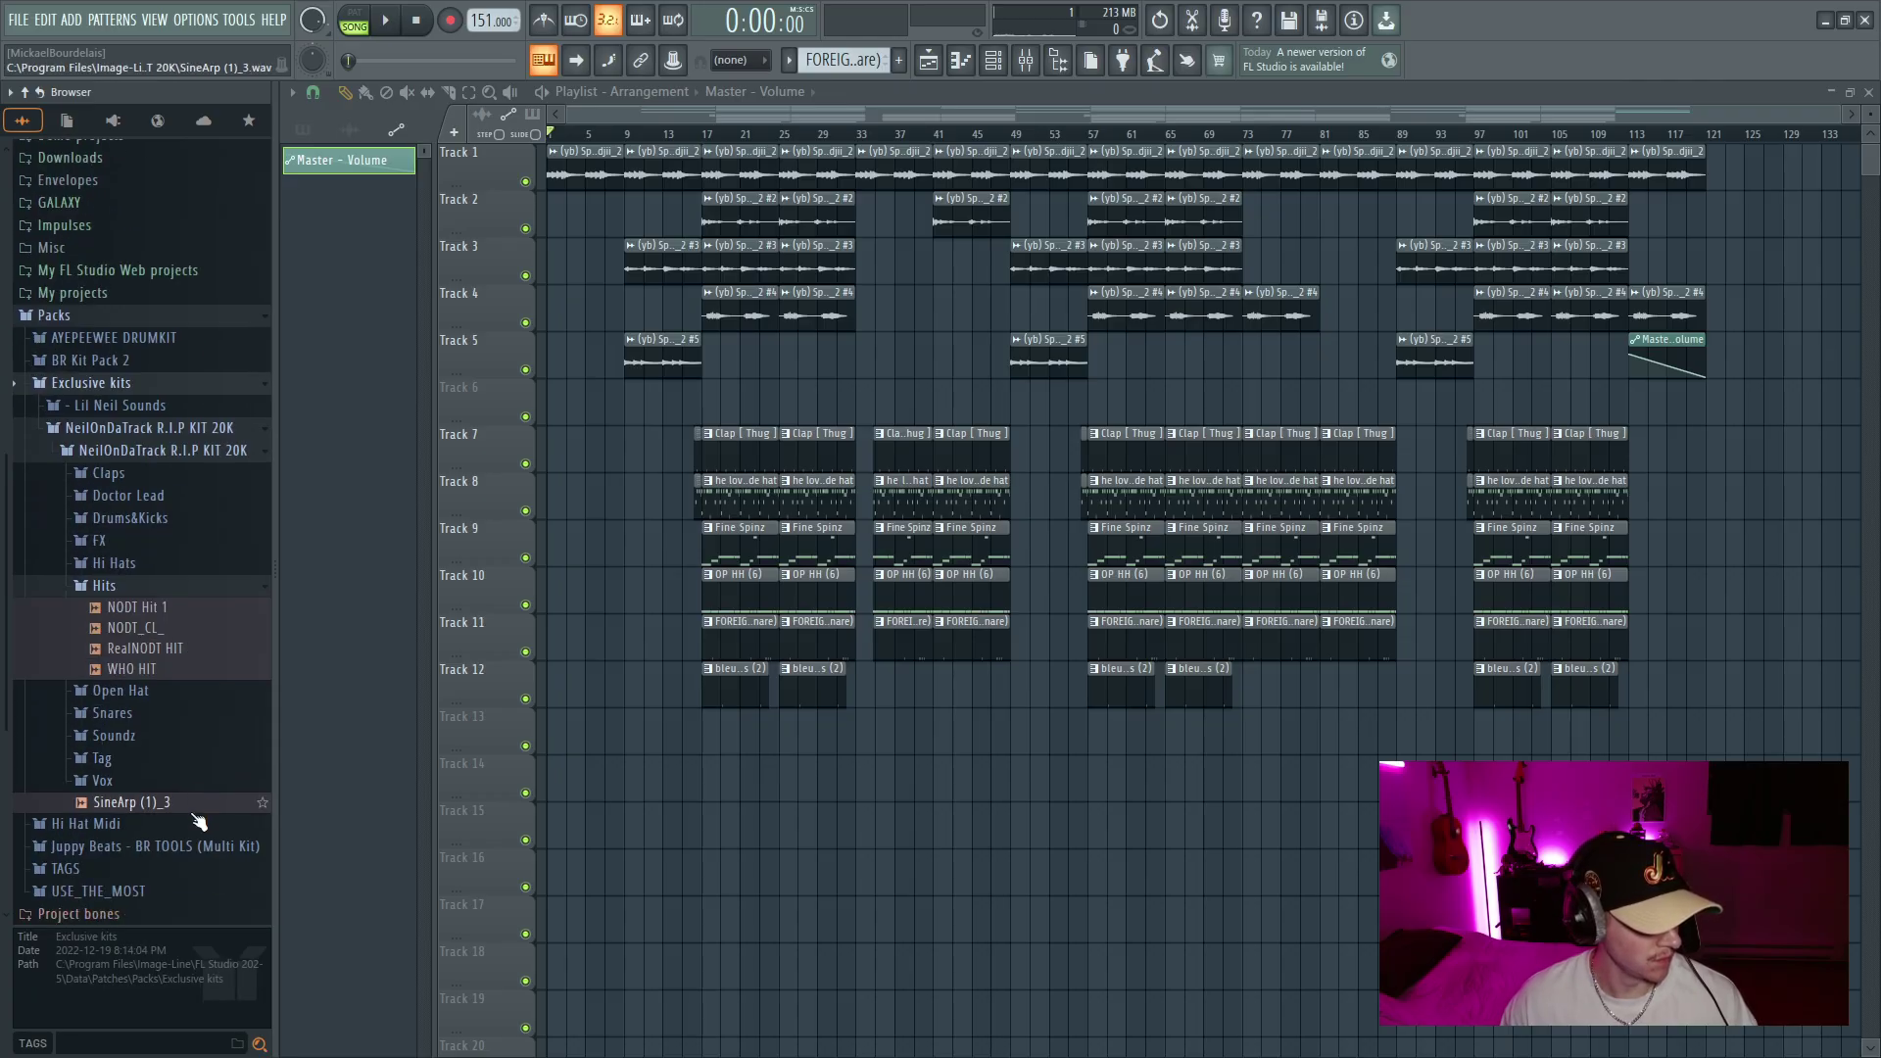
left_click_drag(133, 597, 545, 782)
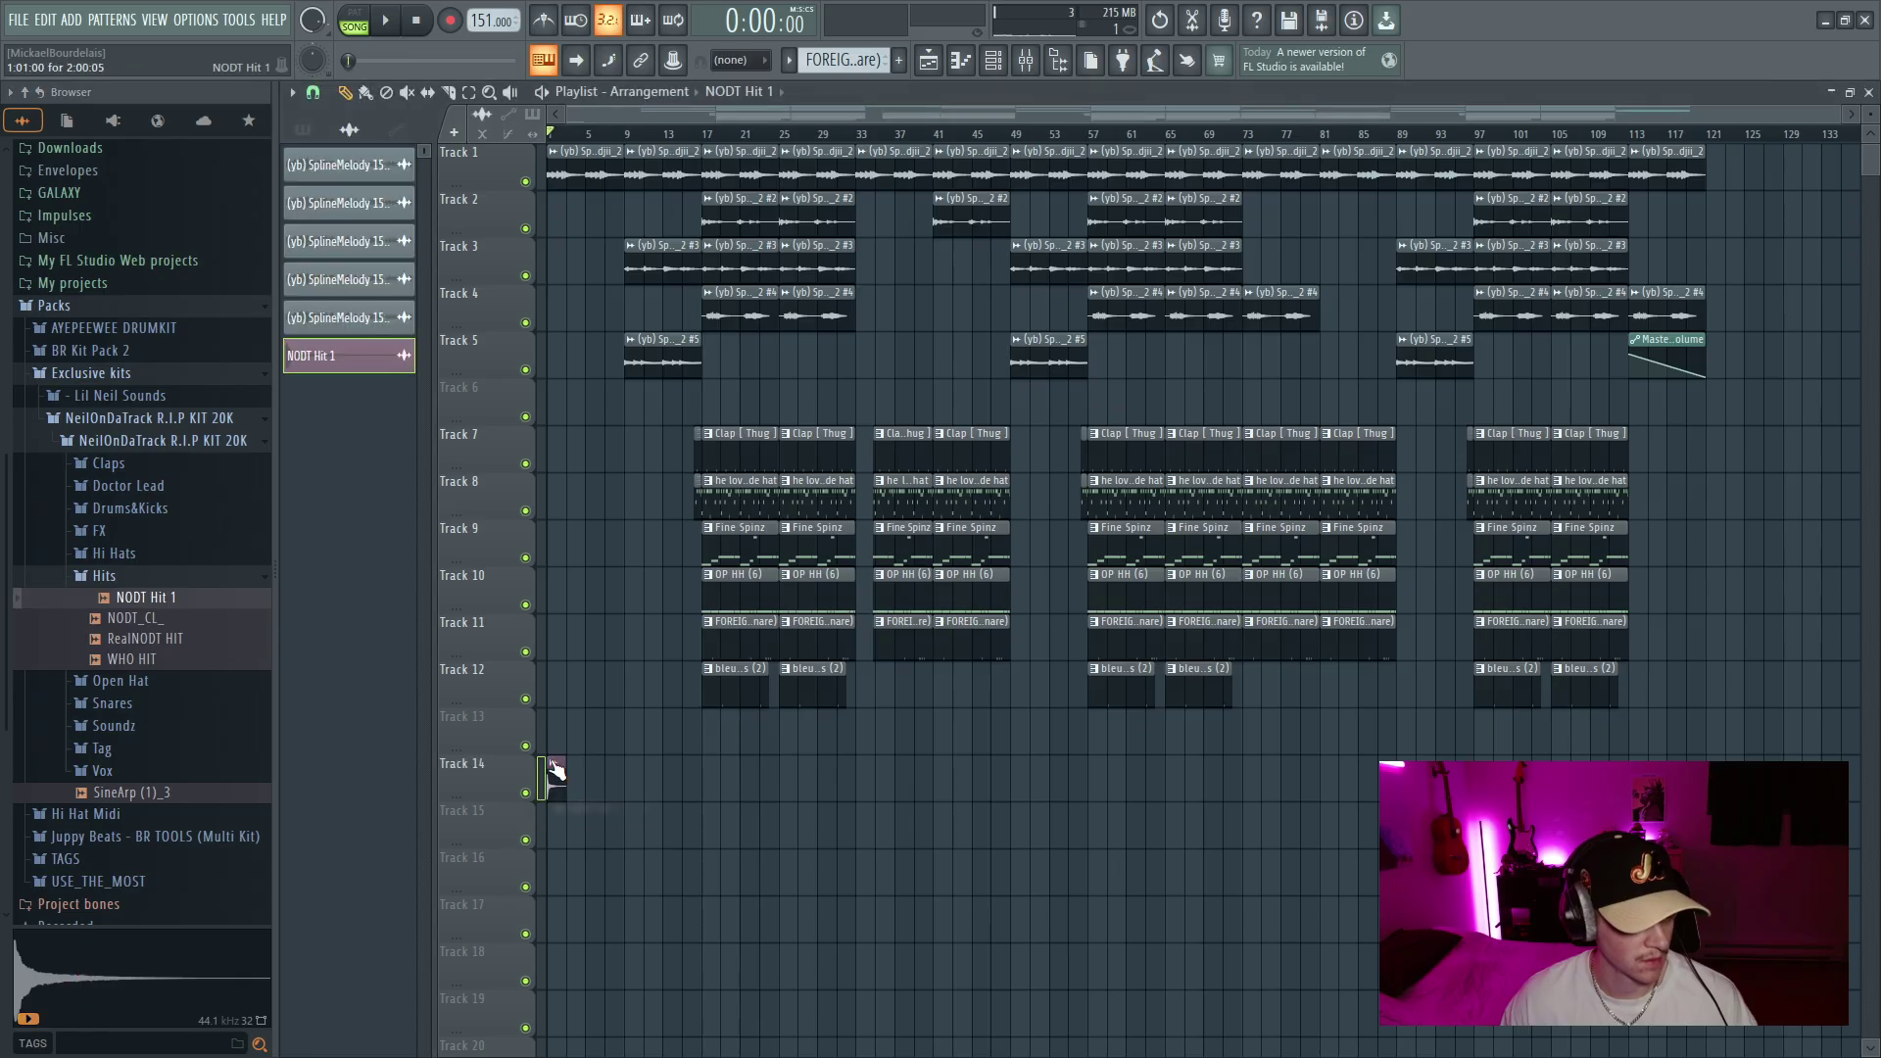
Route NODT Hit 1 to mixer track 12, cut its low shelf by 18 dB at 90 Hz and lower its volume to about 39%
right_click(541, 779)
left_click(730, 876)
left_click(955, 546)
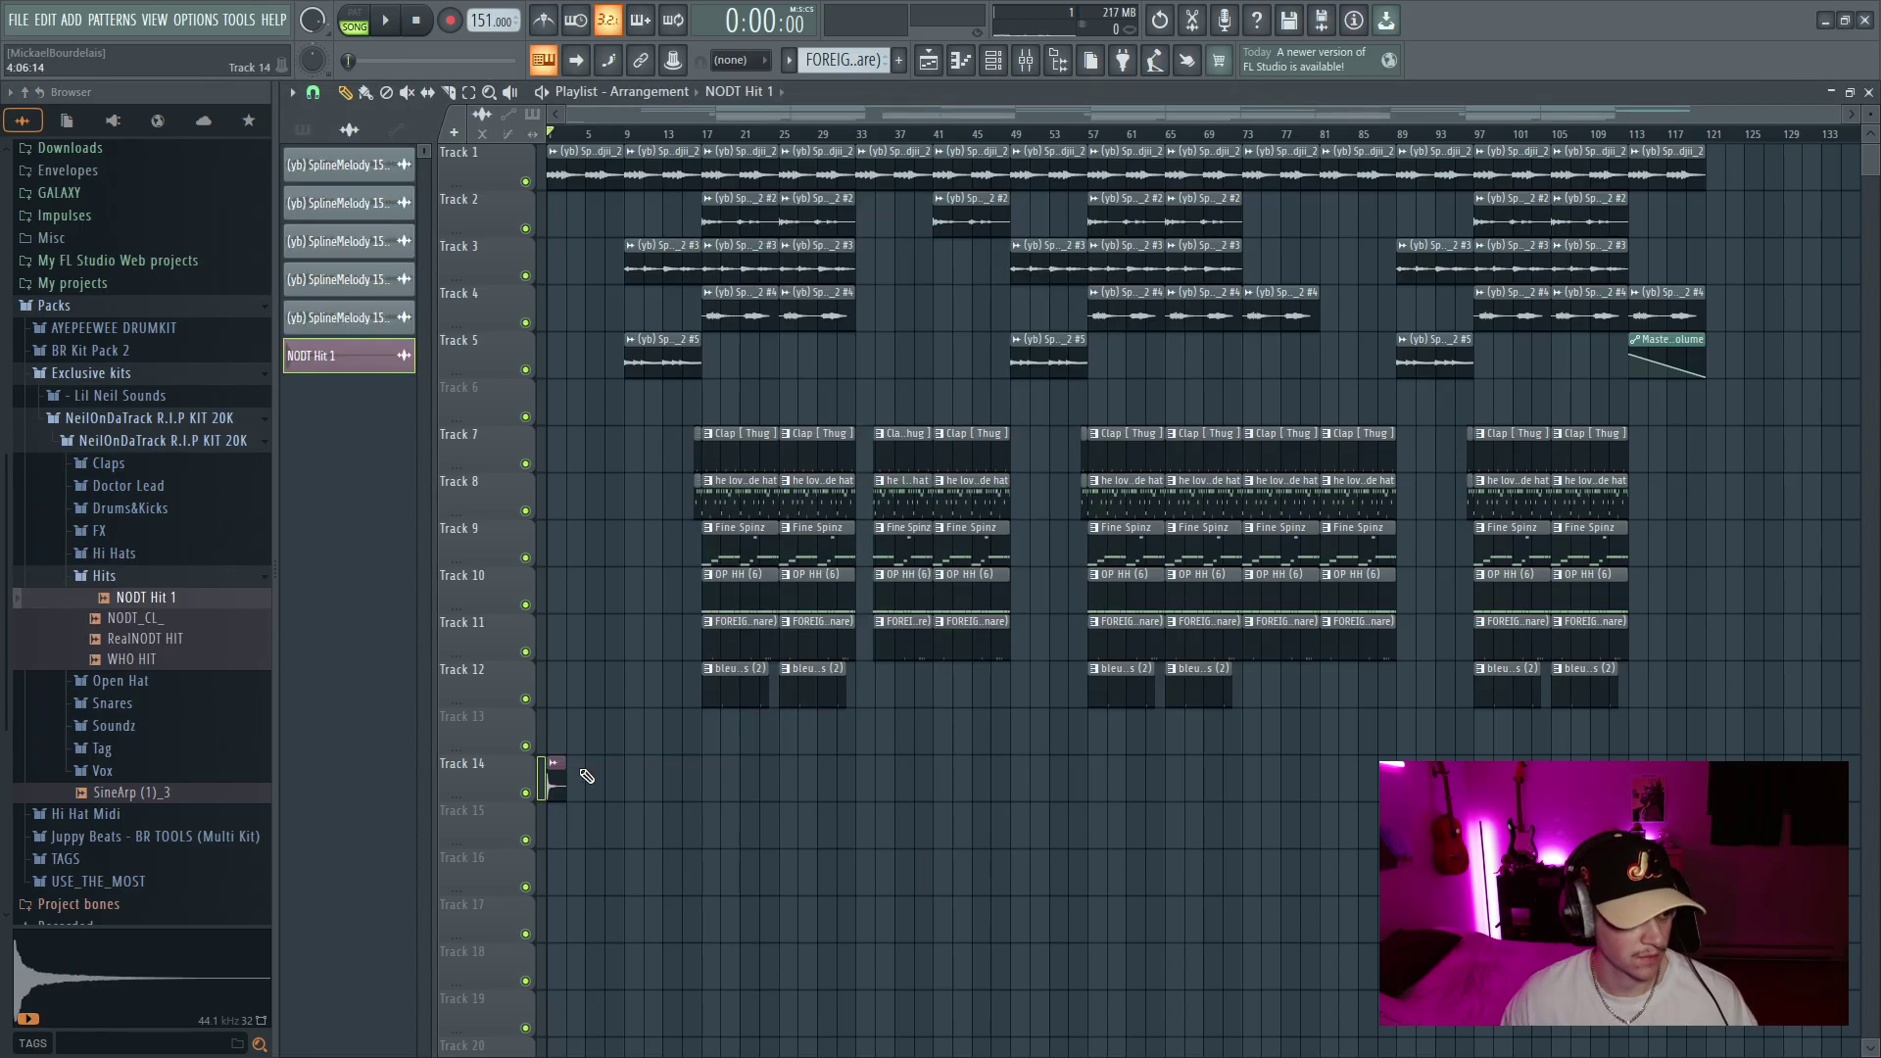
double_click(552, 781)
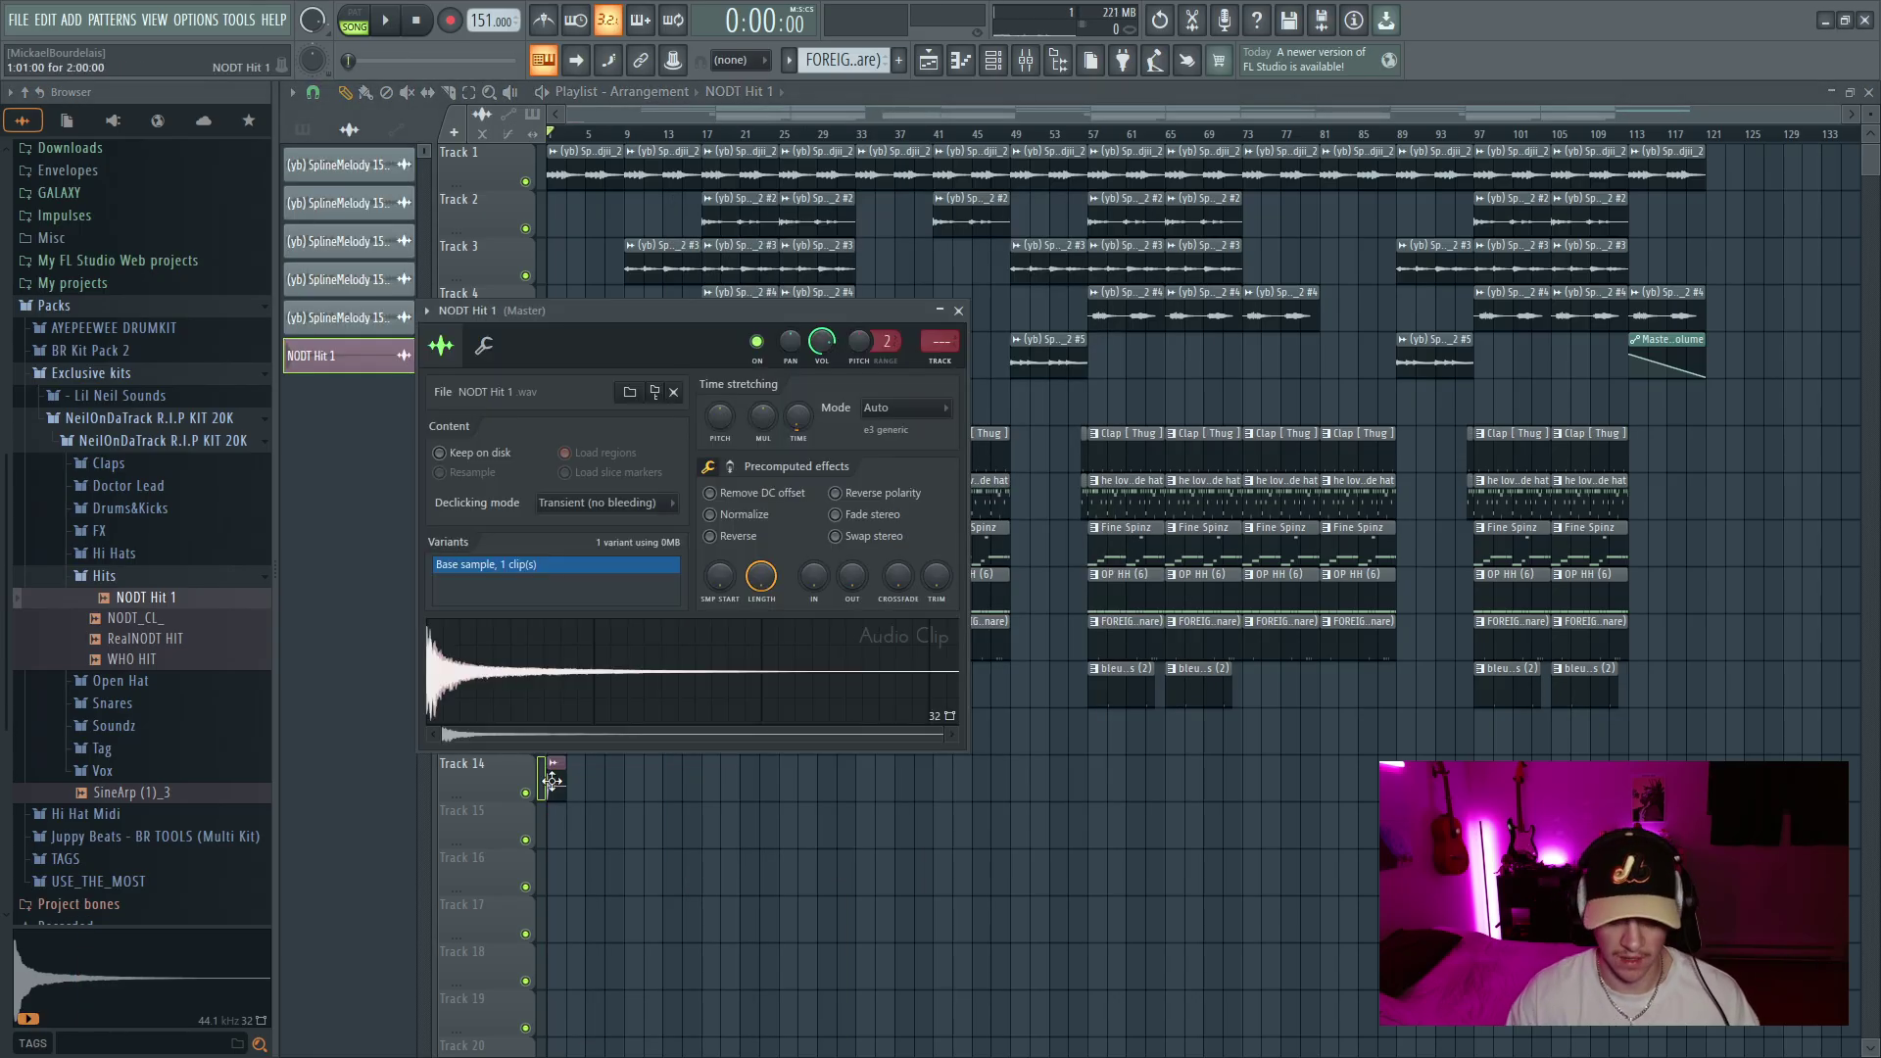
key("F9")
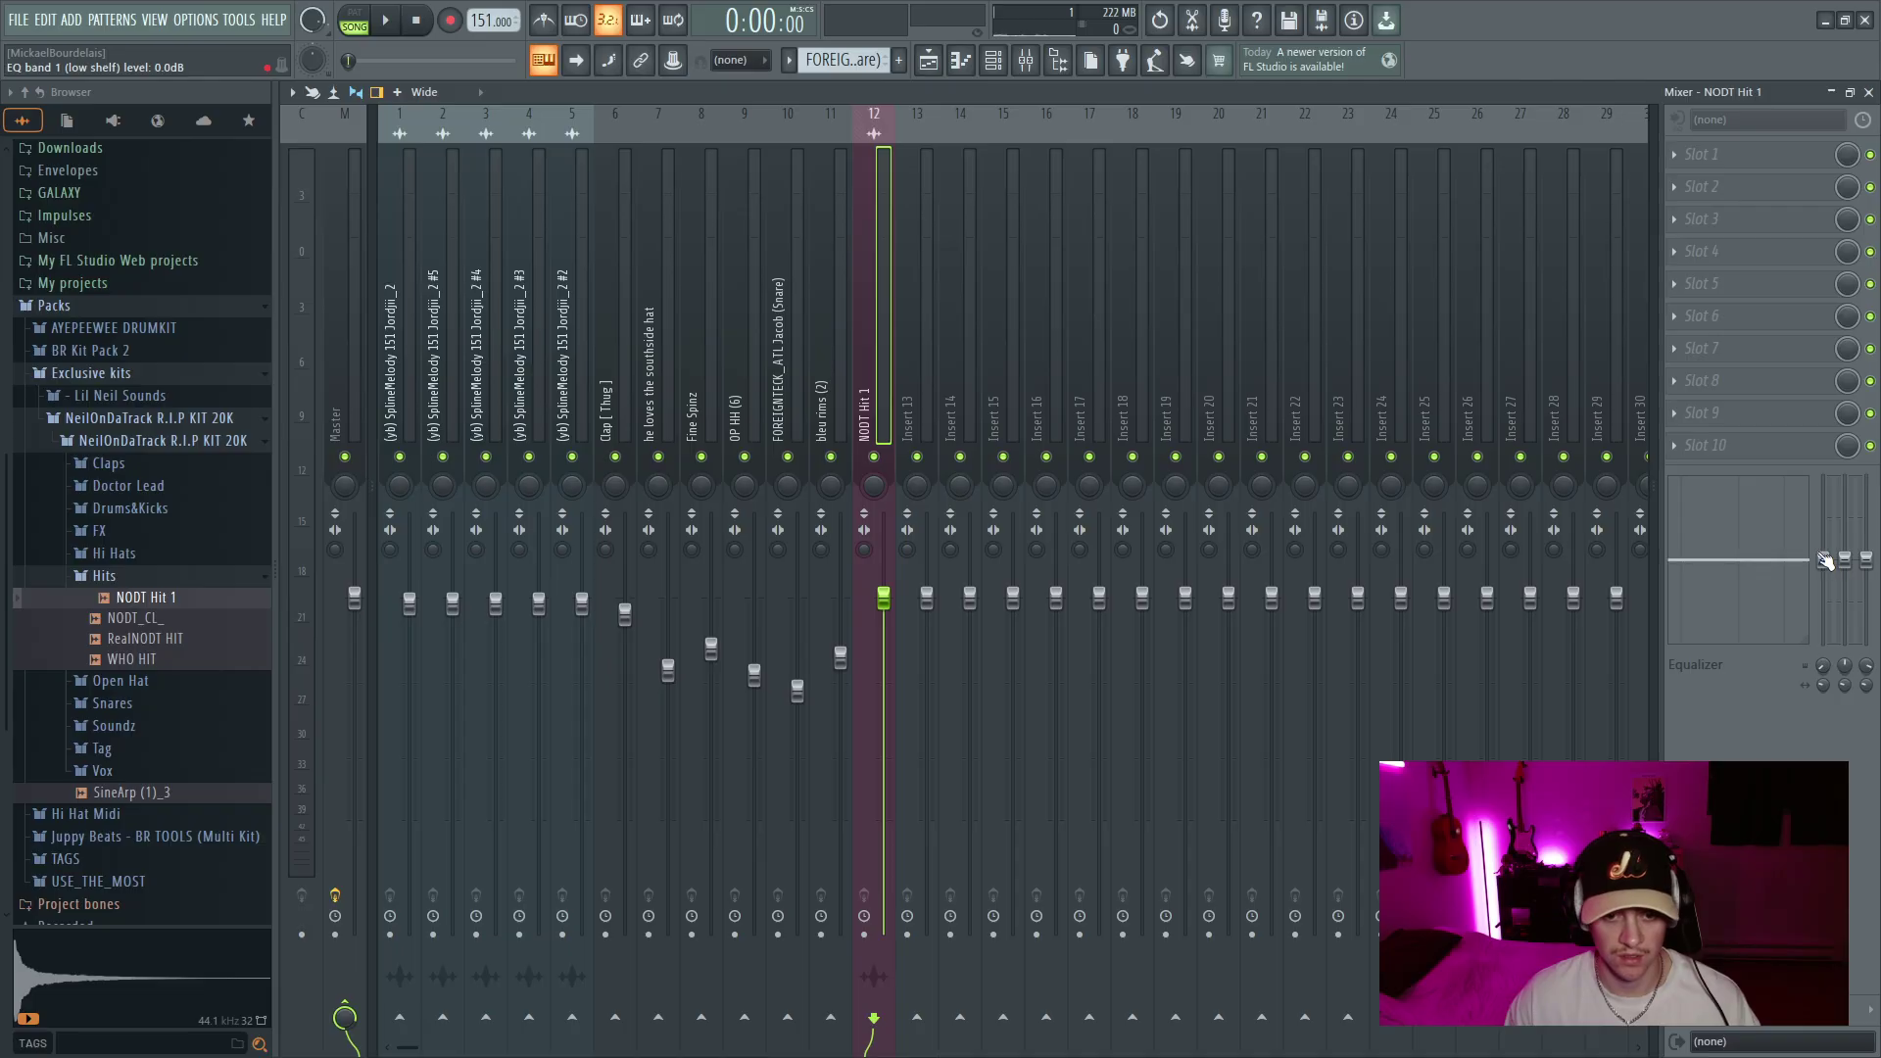
left_click_drag(883, 597, 884, 779)
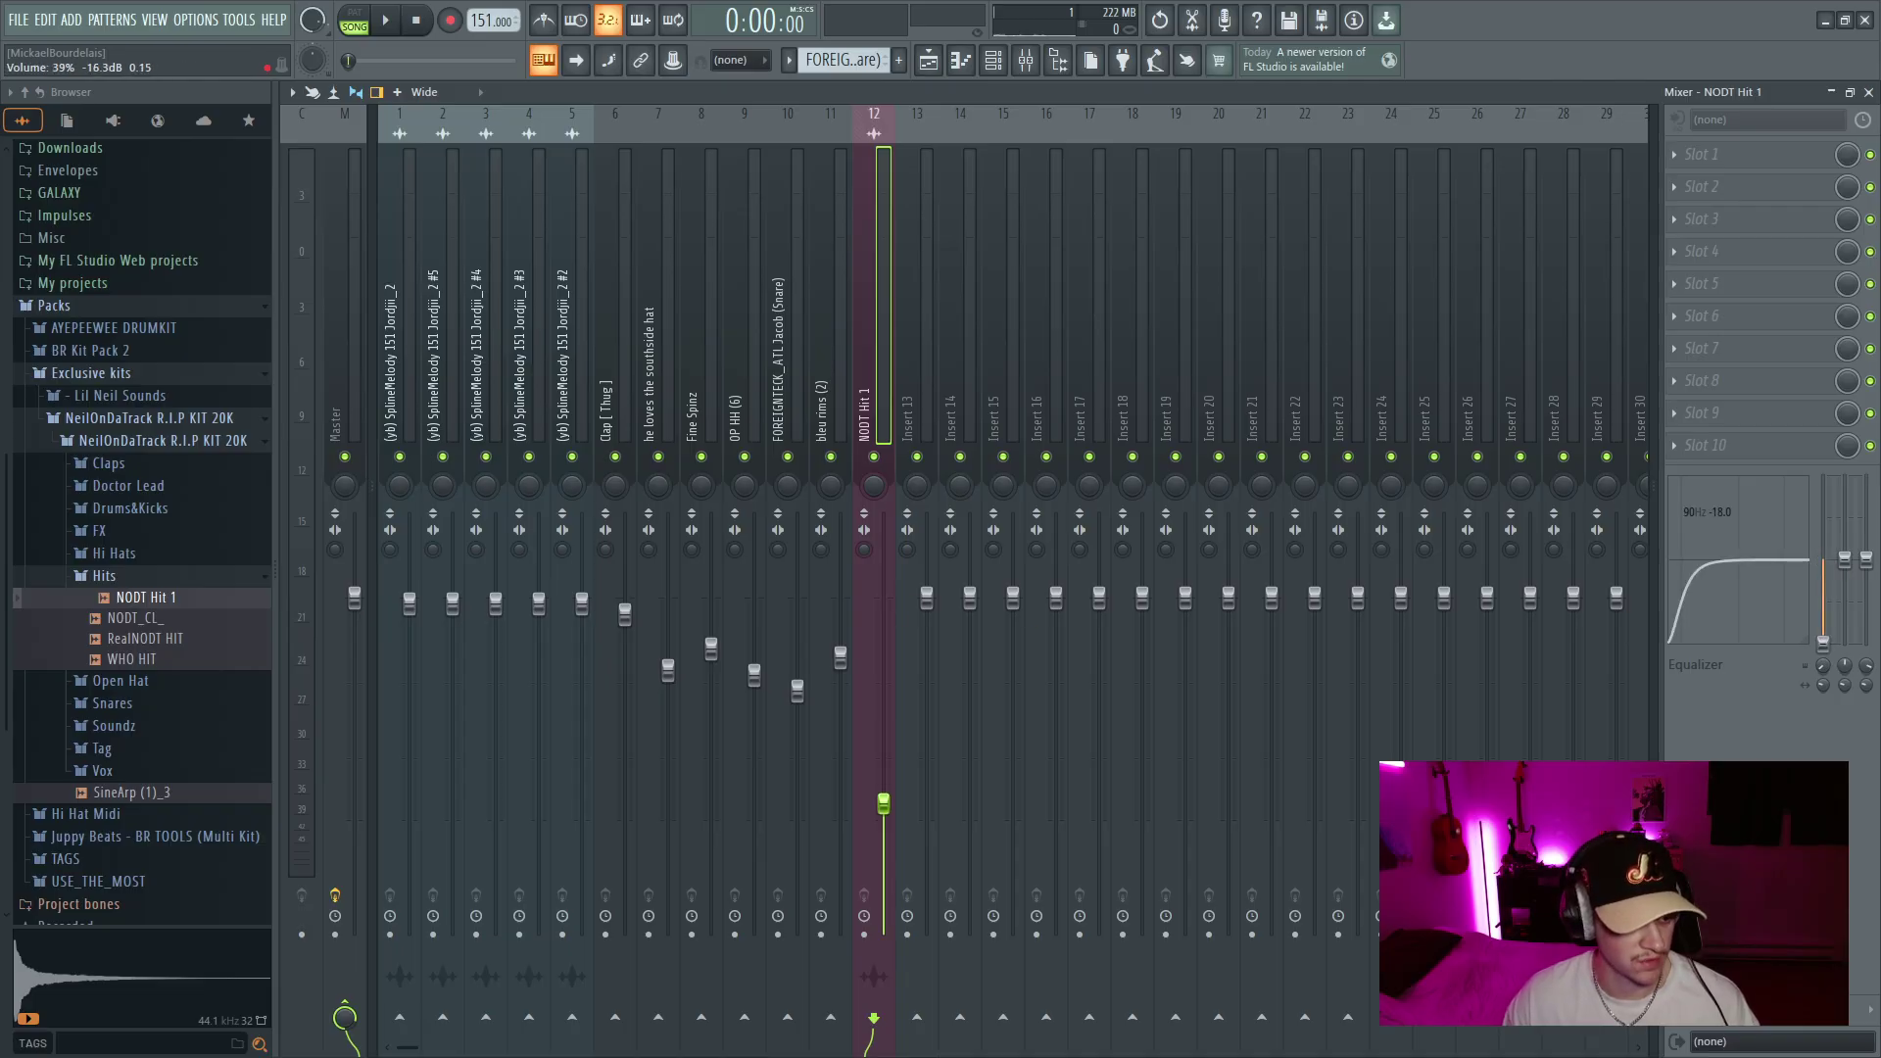
left_click(955, 62)
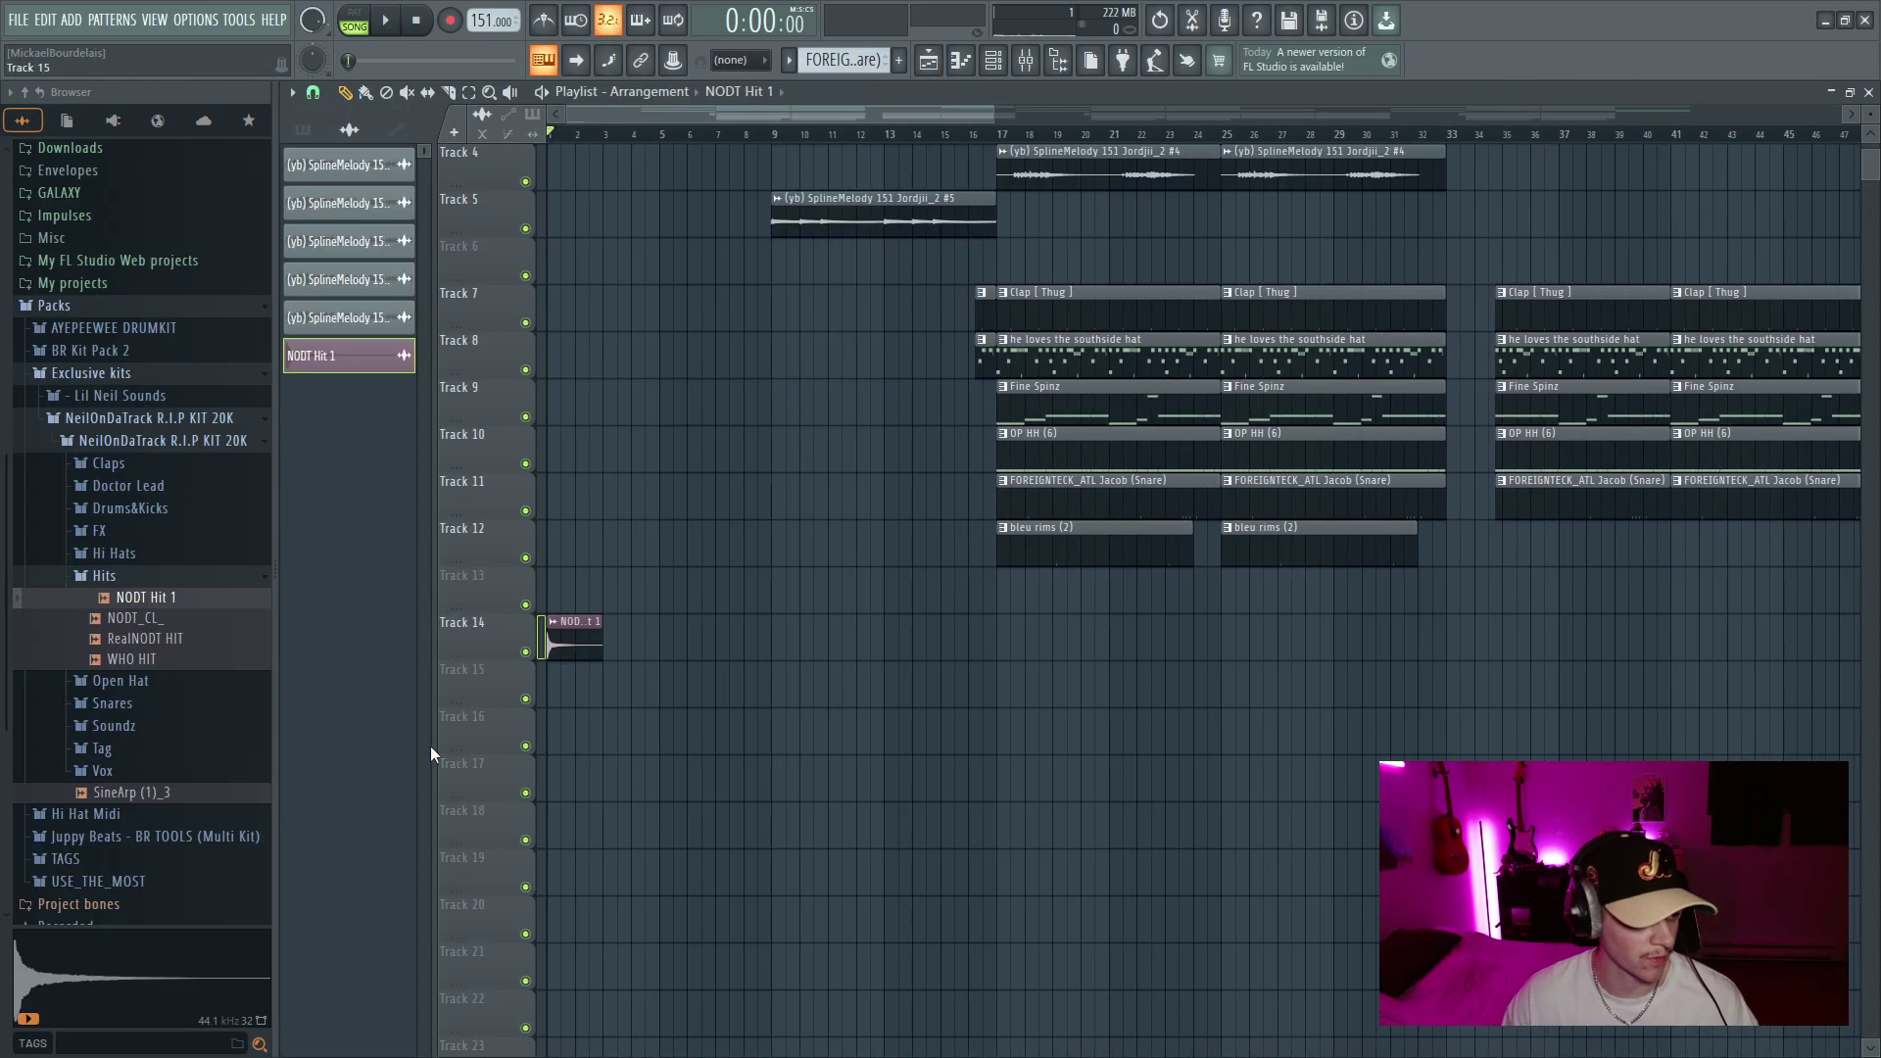
Move the NODT Hit 1 clip to bar 7, clone it onto Track 15 at bar 7 and make the clone unique
left_click_drag(551, 642, 766, 673)
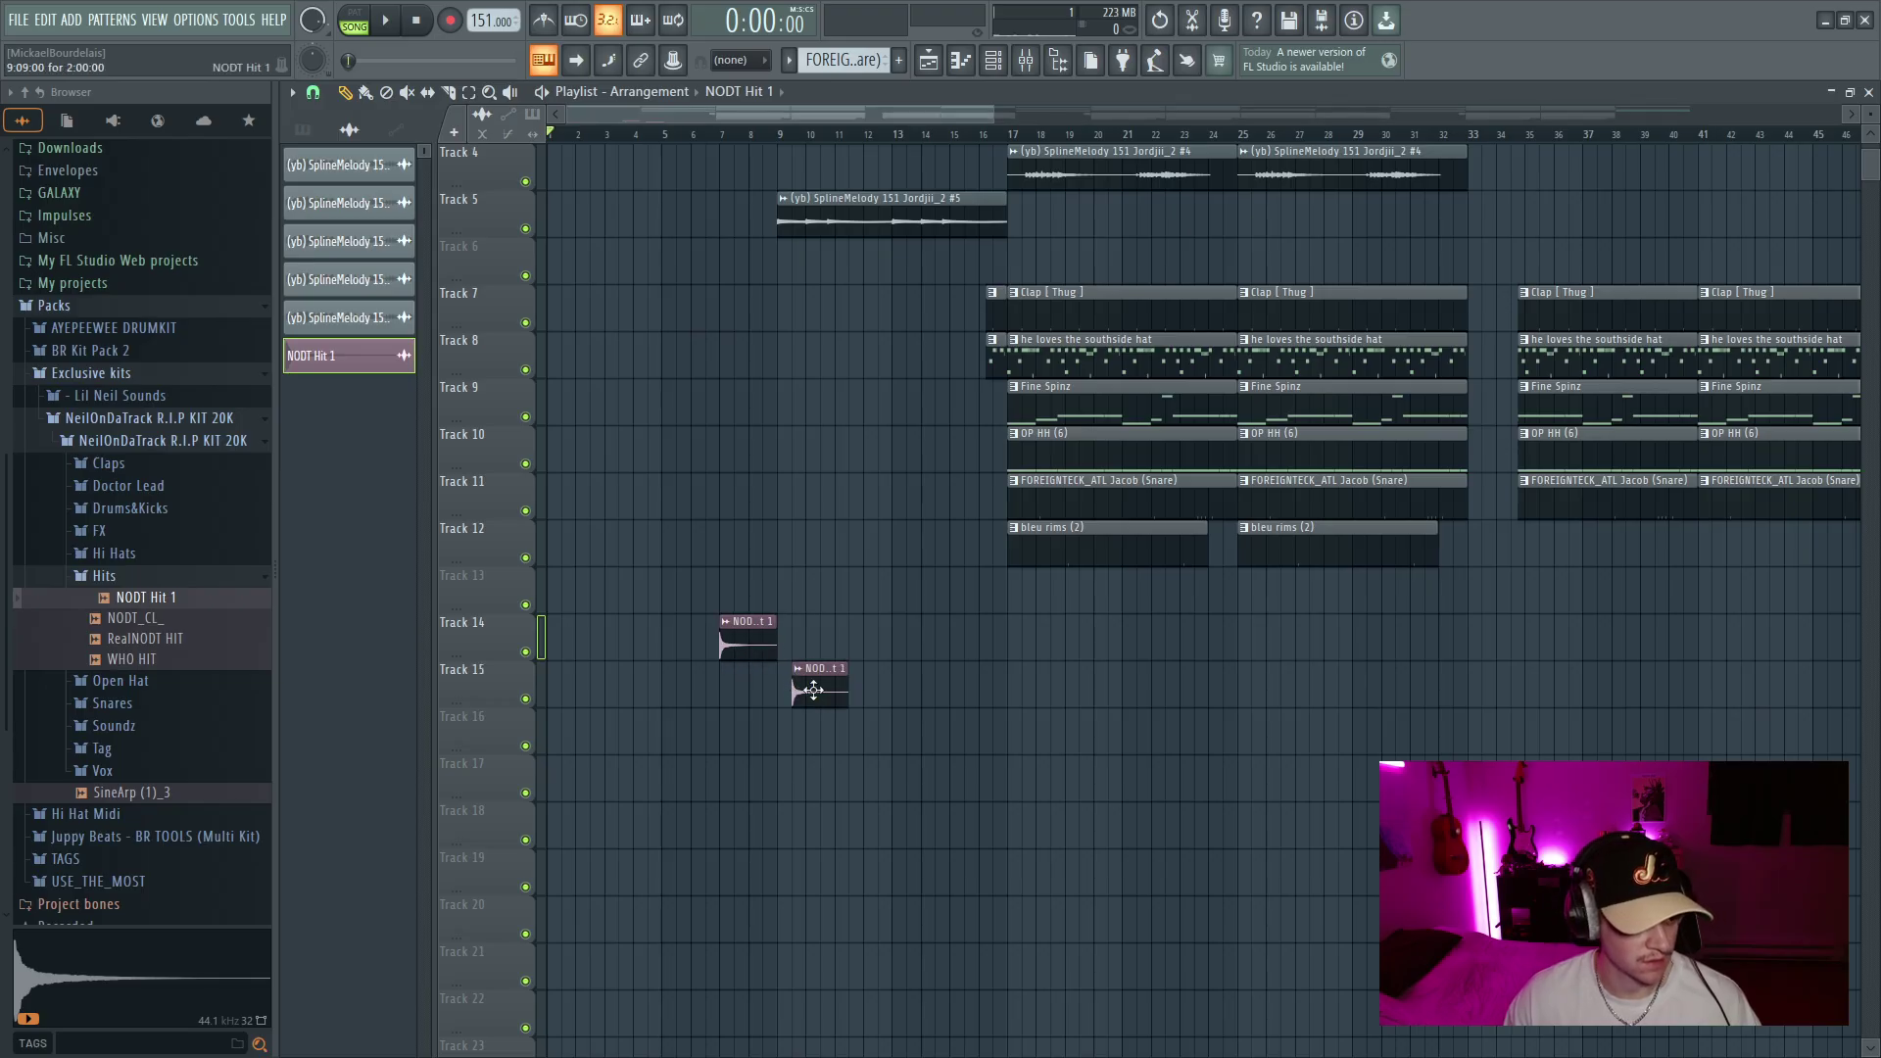
left_click_drag(813, 691, 745, 694)
right_click(735, 687)
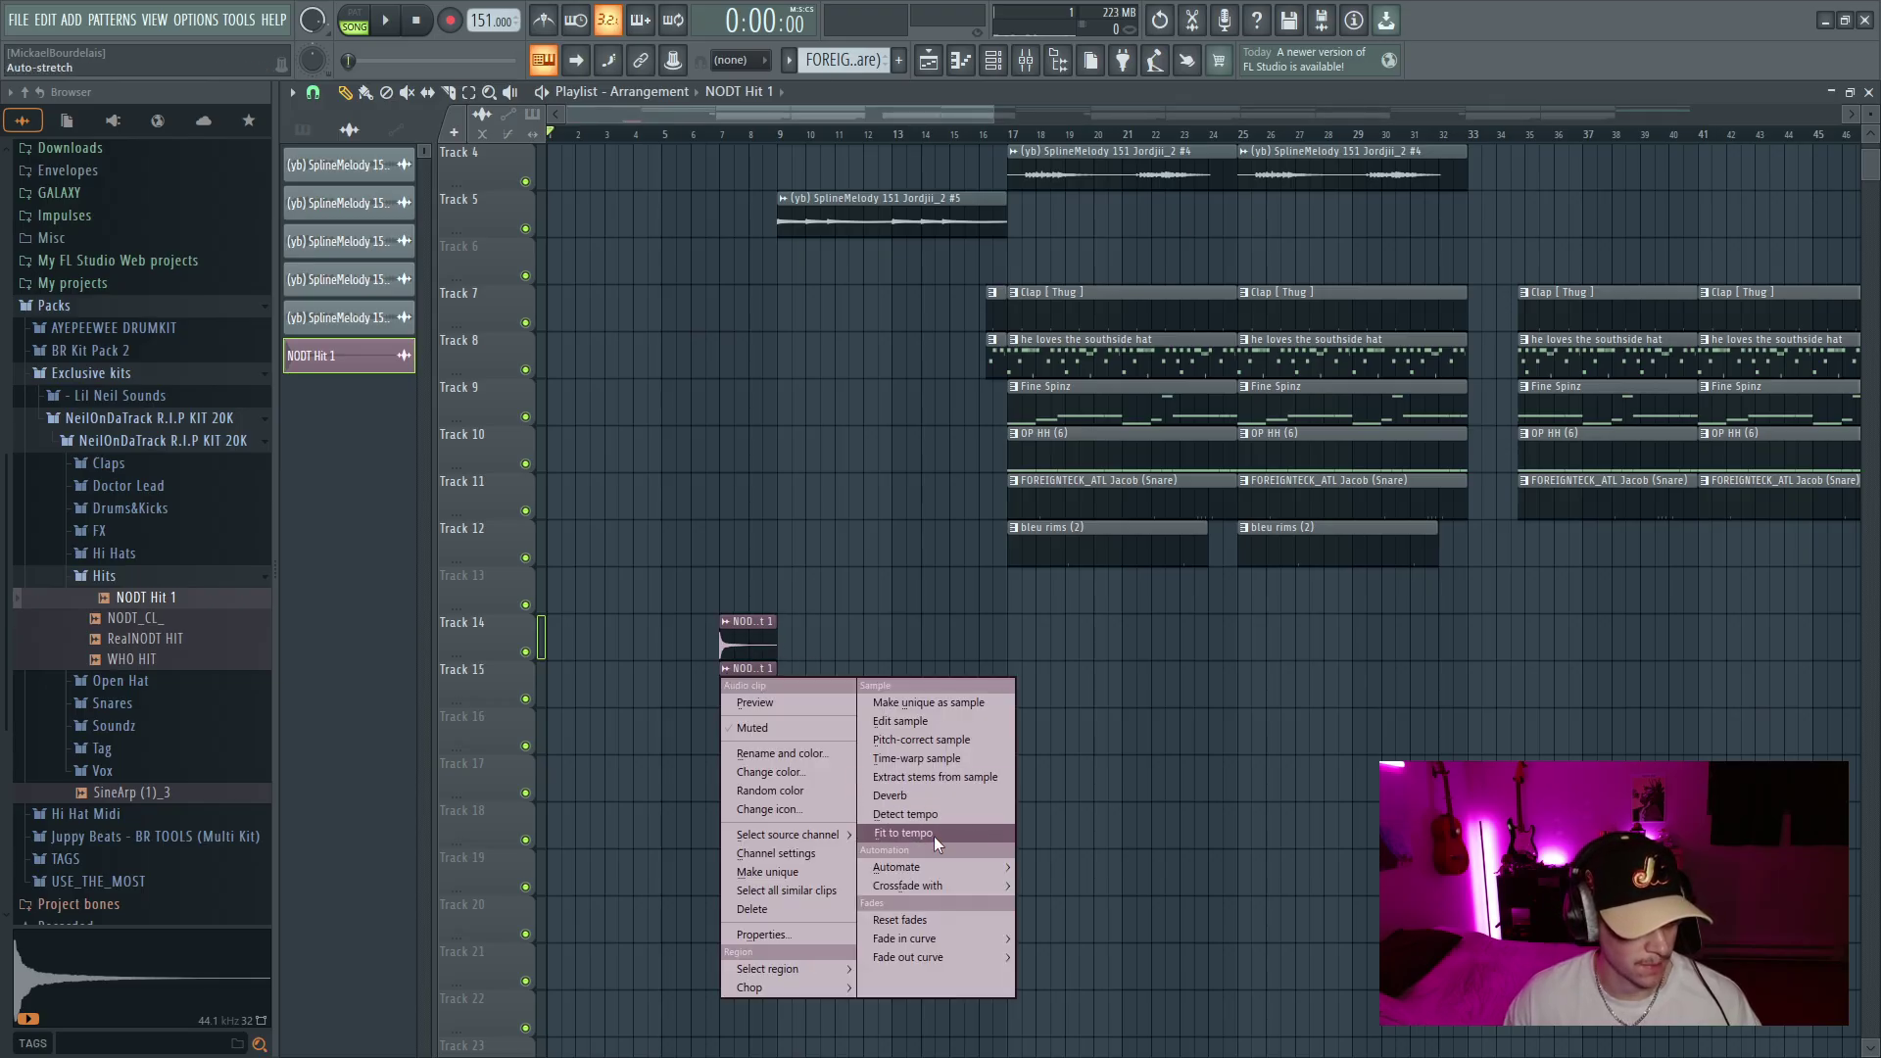
left_click(772, 872)
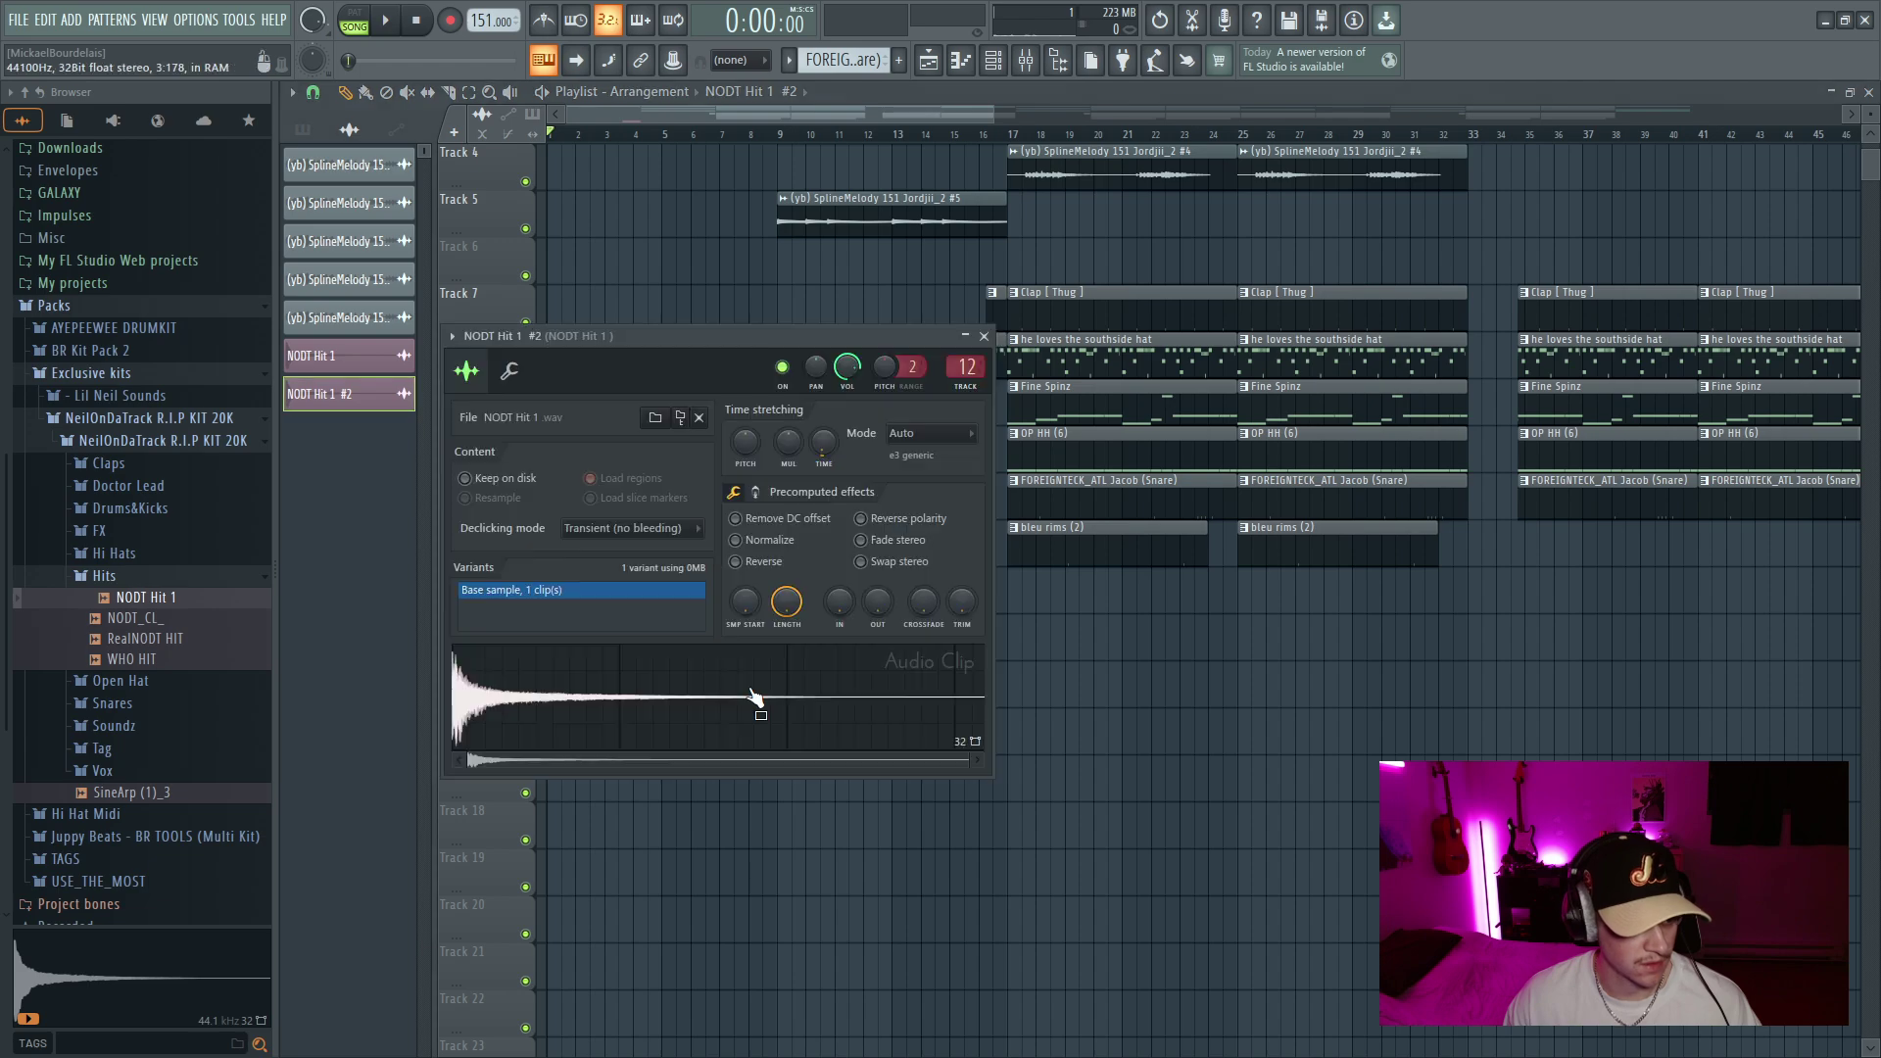
left_click(984, 336)
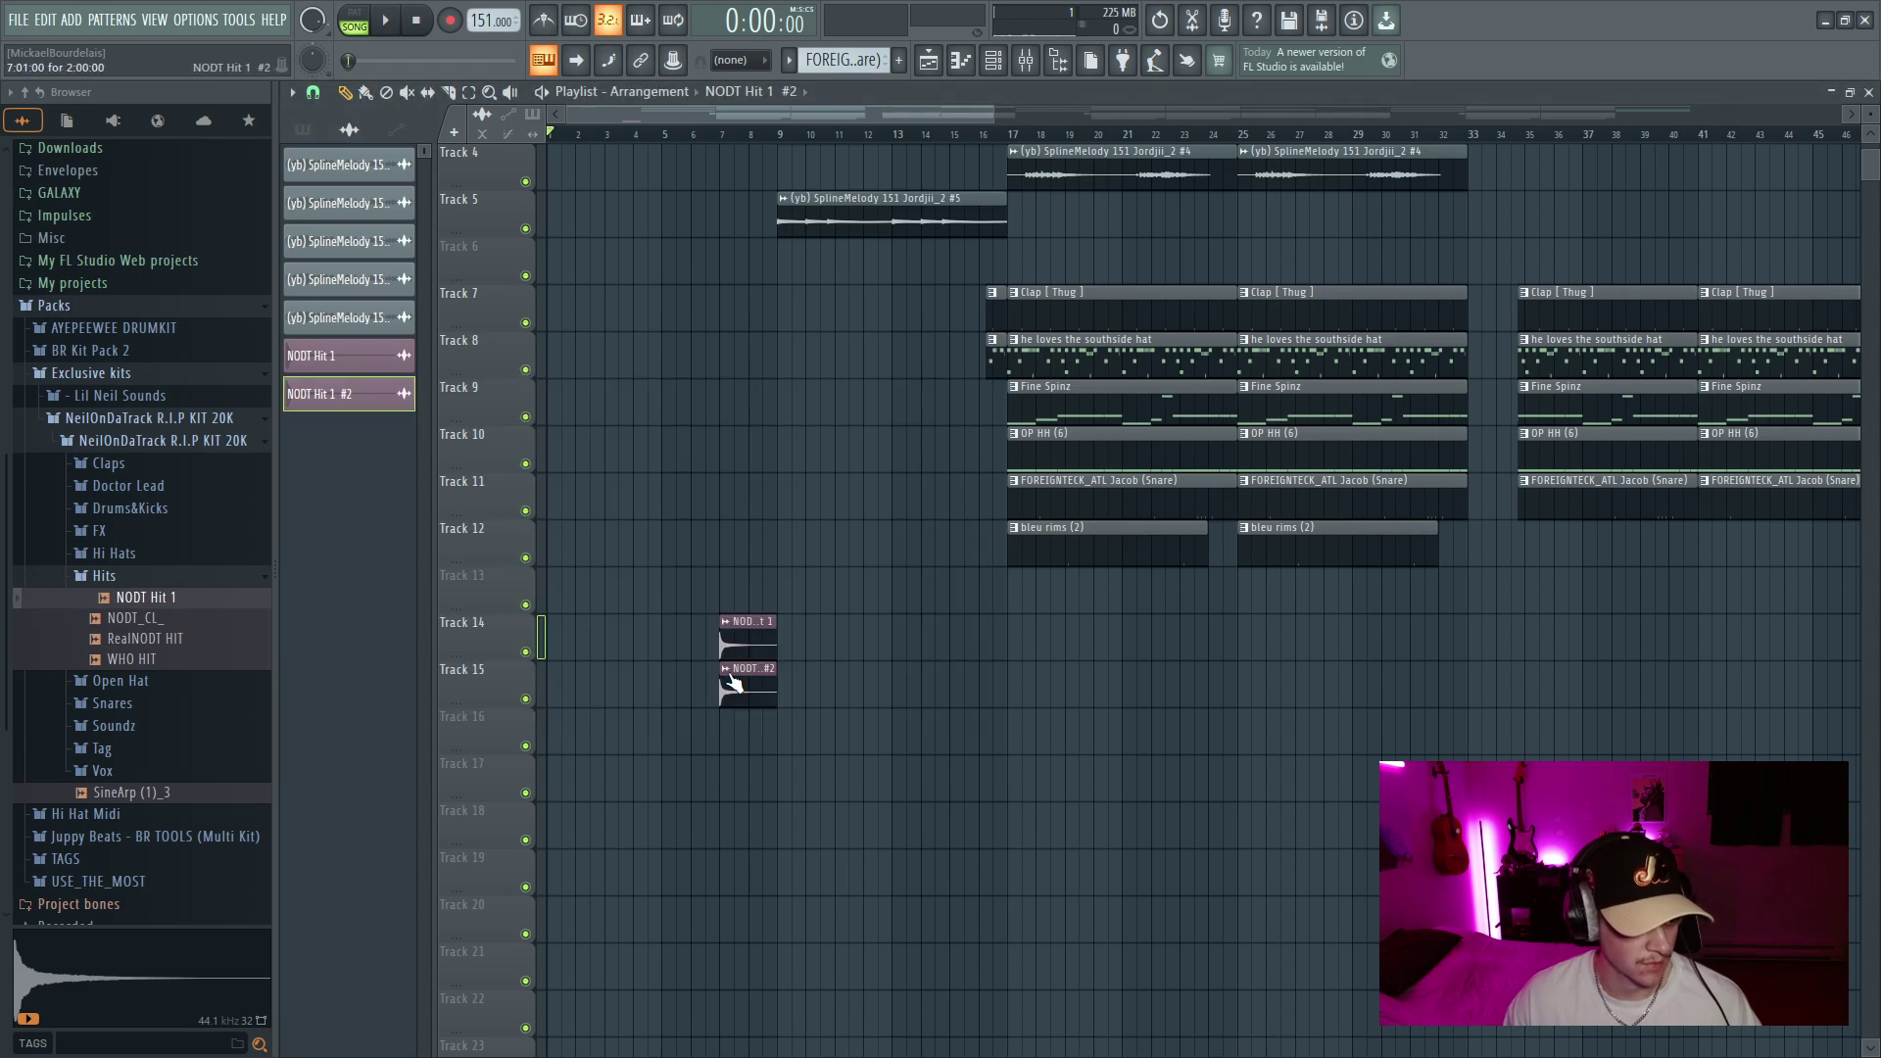
Reverse the unique NODT Hit 1 copy and place the original hit directly after it on Track 15 at bar 9
double_click(742, 689)
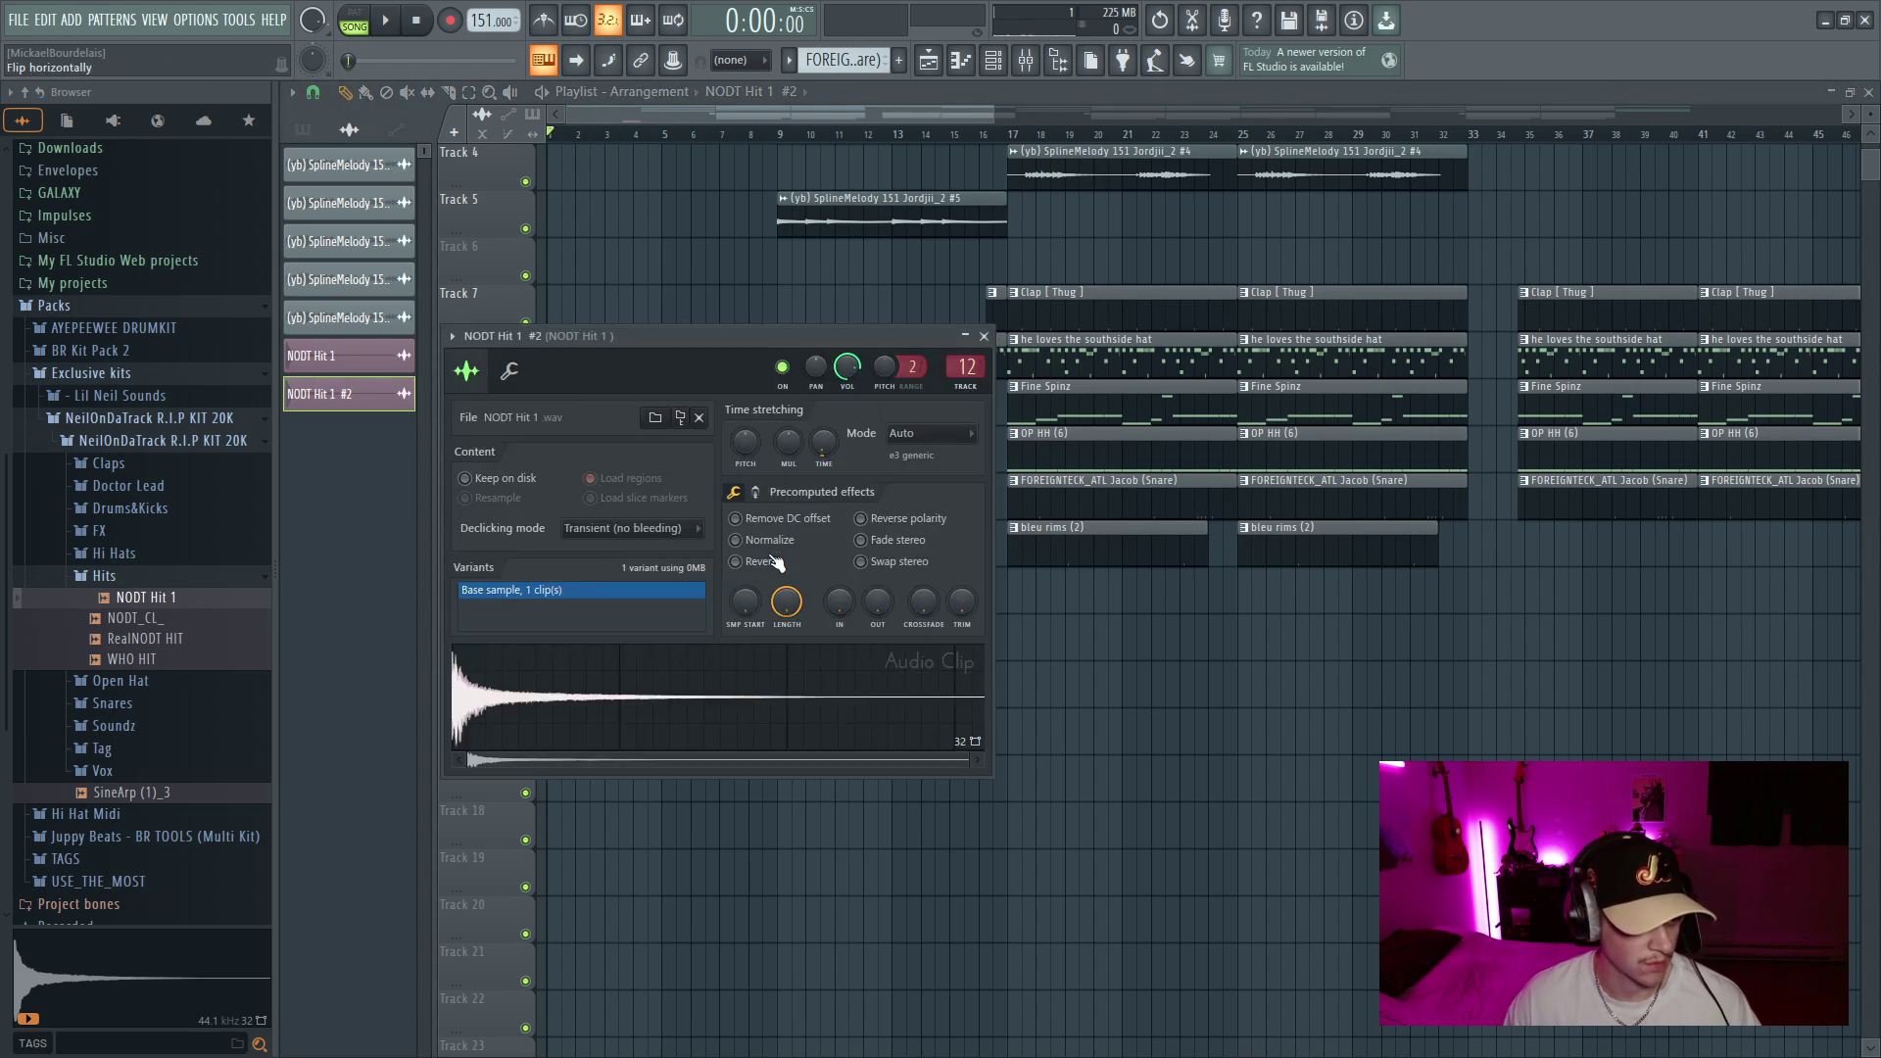
left_click(735, 562)
left_click(984, 336)
left_click_drag(755, 651, 827, 698)
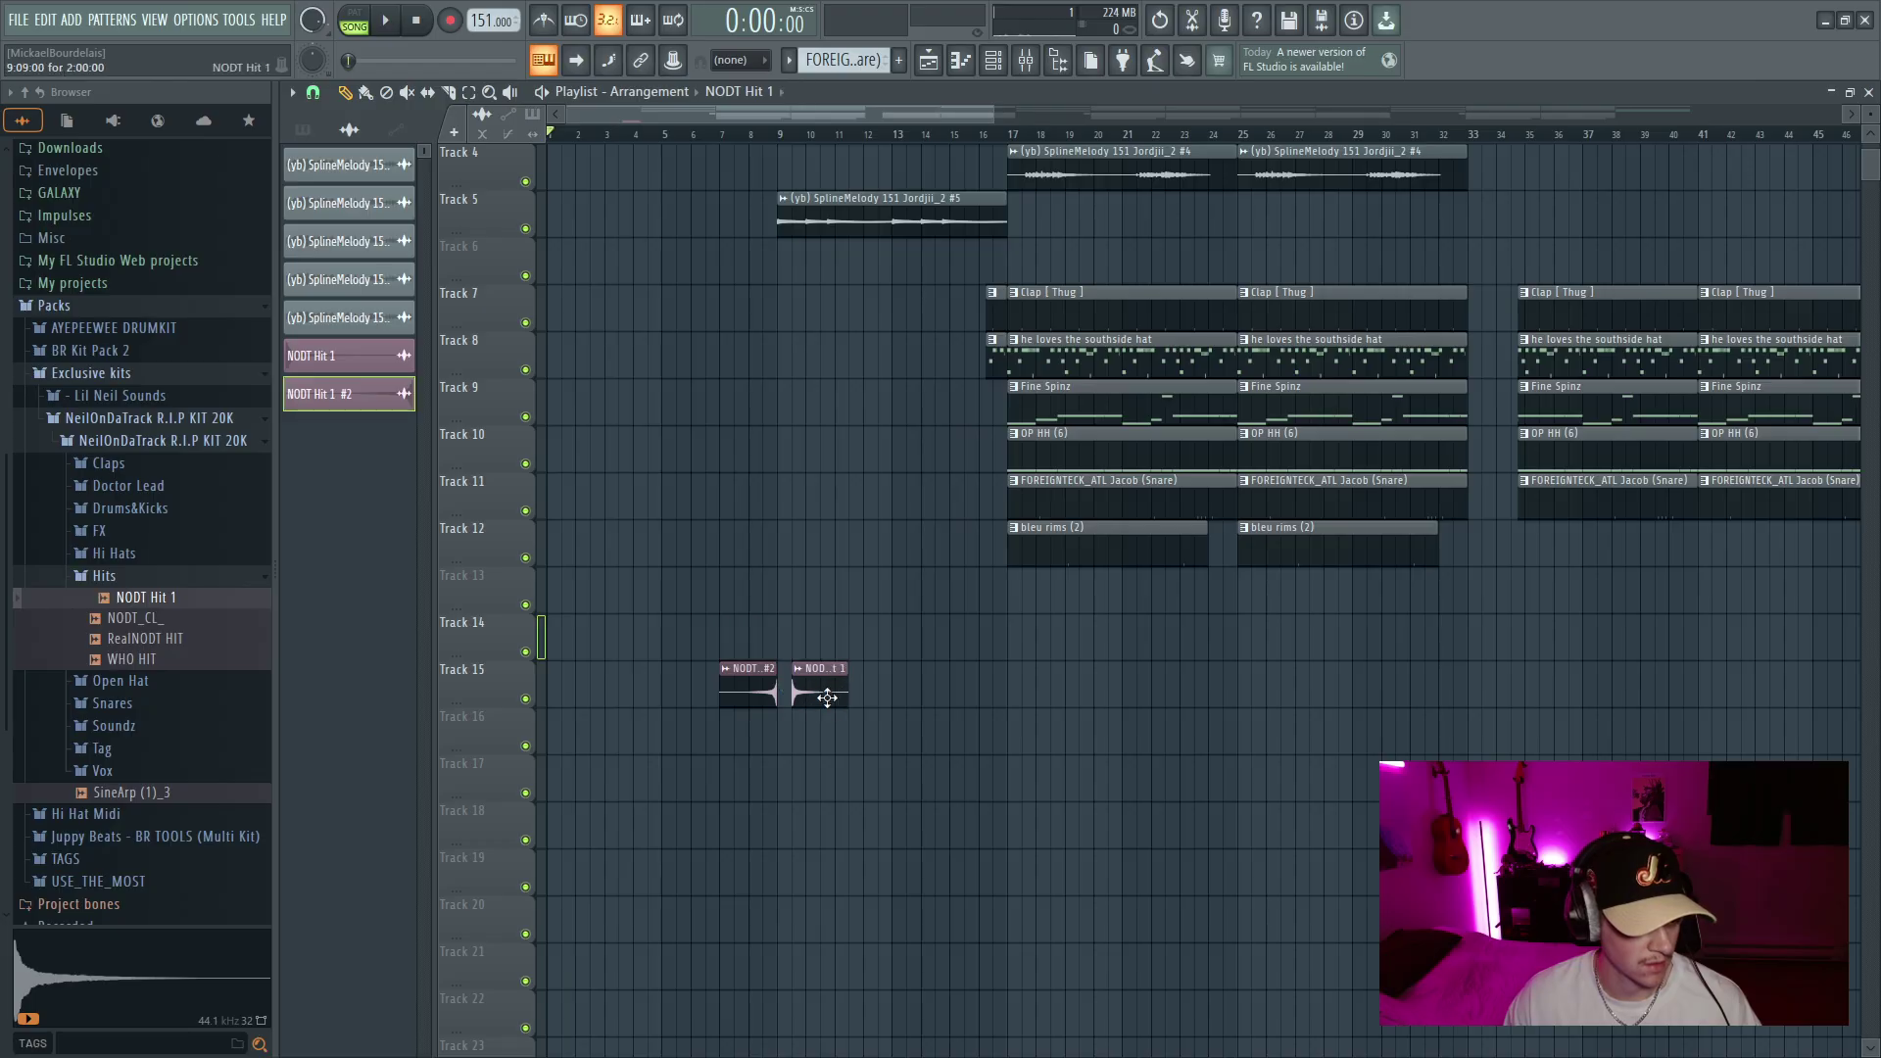
Repeat the reversed-and-normal hit pair every eight bars on Track 15, from bar 7 up to bar 47
scroll(684, 663, "up", 3)
left_click_drag(759, 632, 1077, 834)
scroll(924, 773, "down", 5)
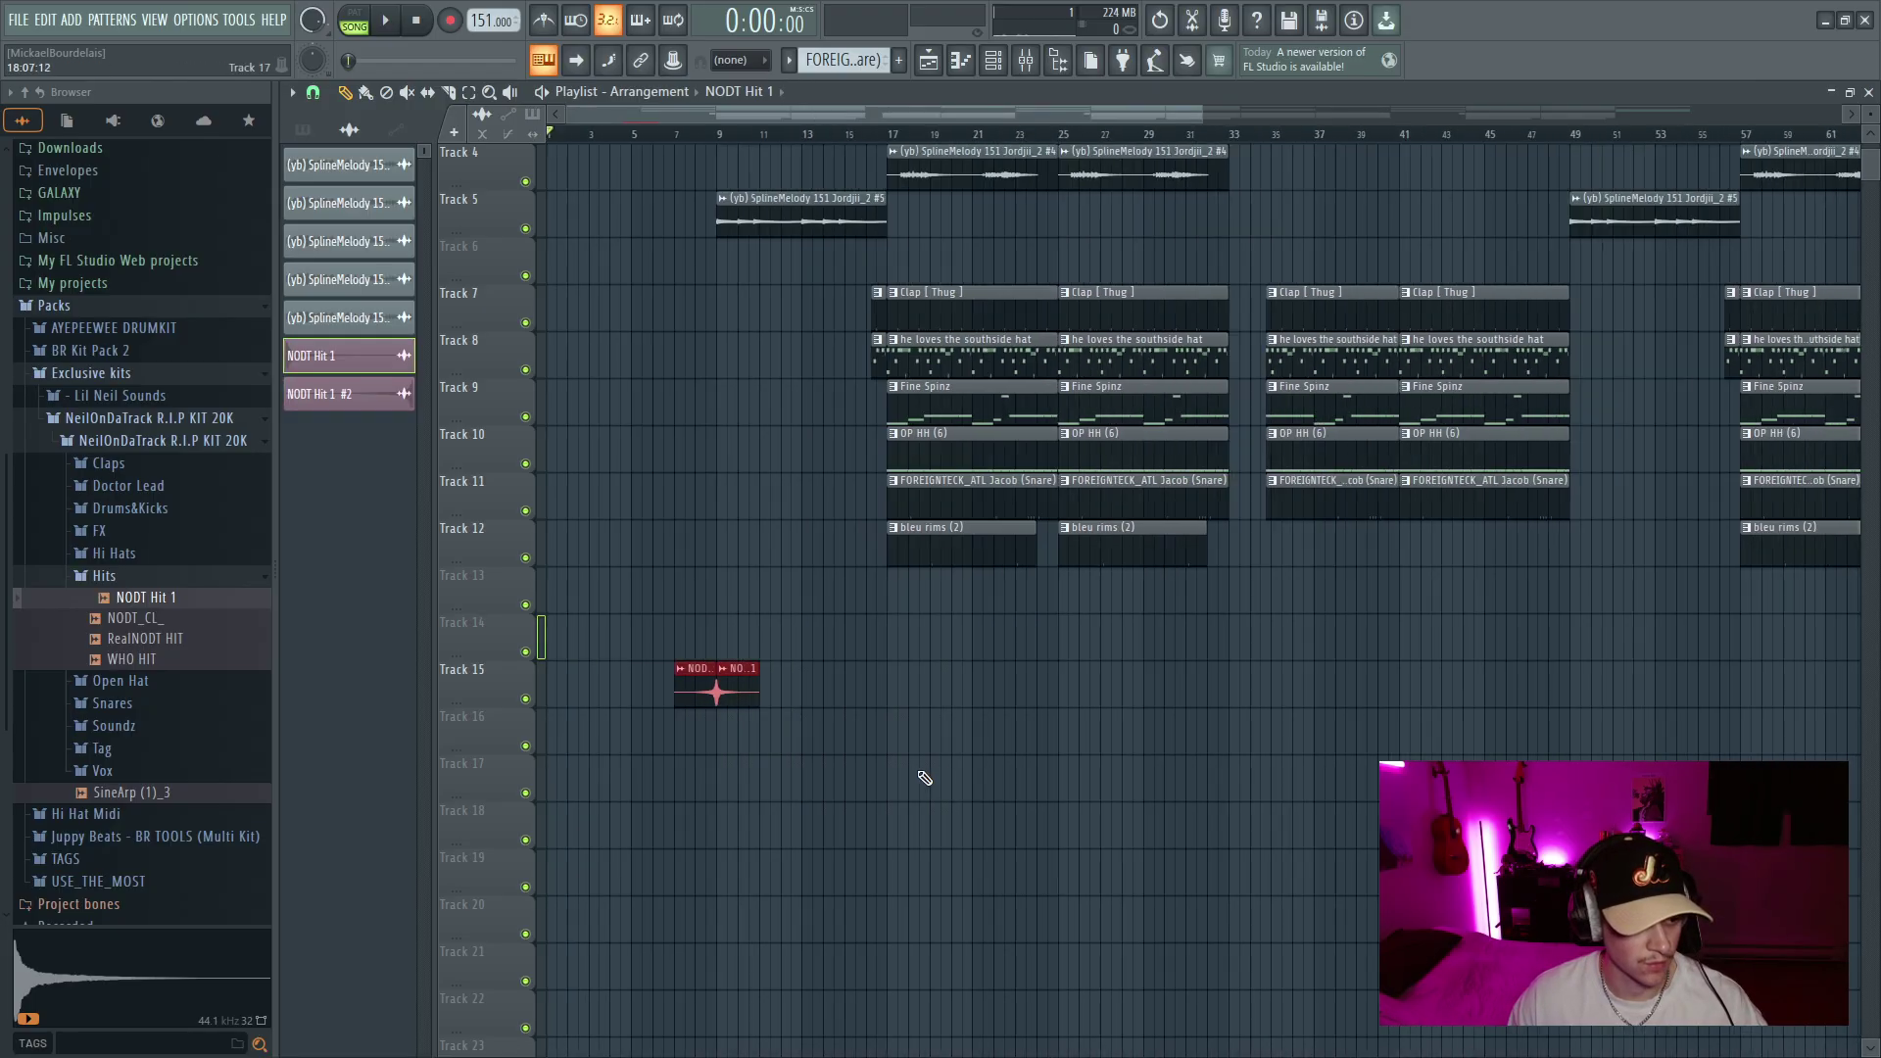
key("ctrl+b")
left_click_drag(789, 696, 1335, 695)
key("ctrl+b")
key("ctrl+b")
key("ctrl+b")
scroll(1299, 773, "down", 2)
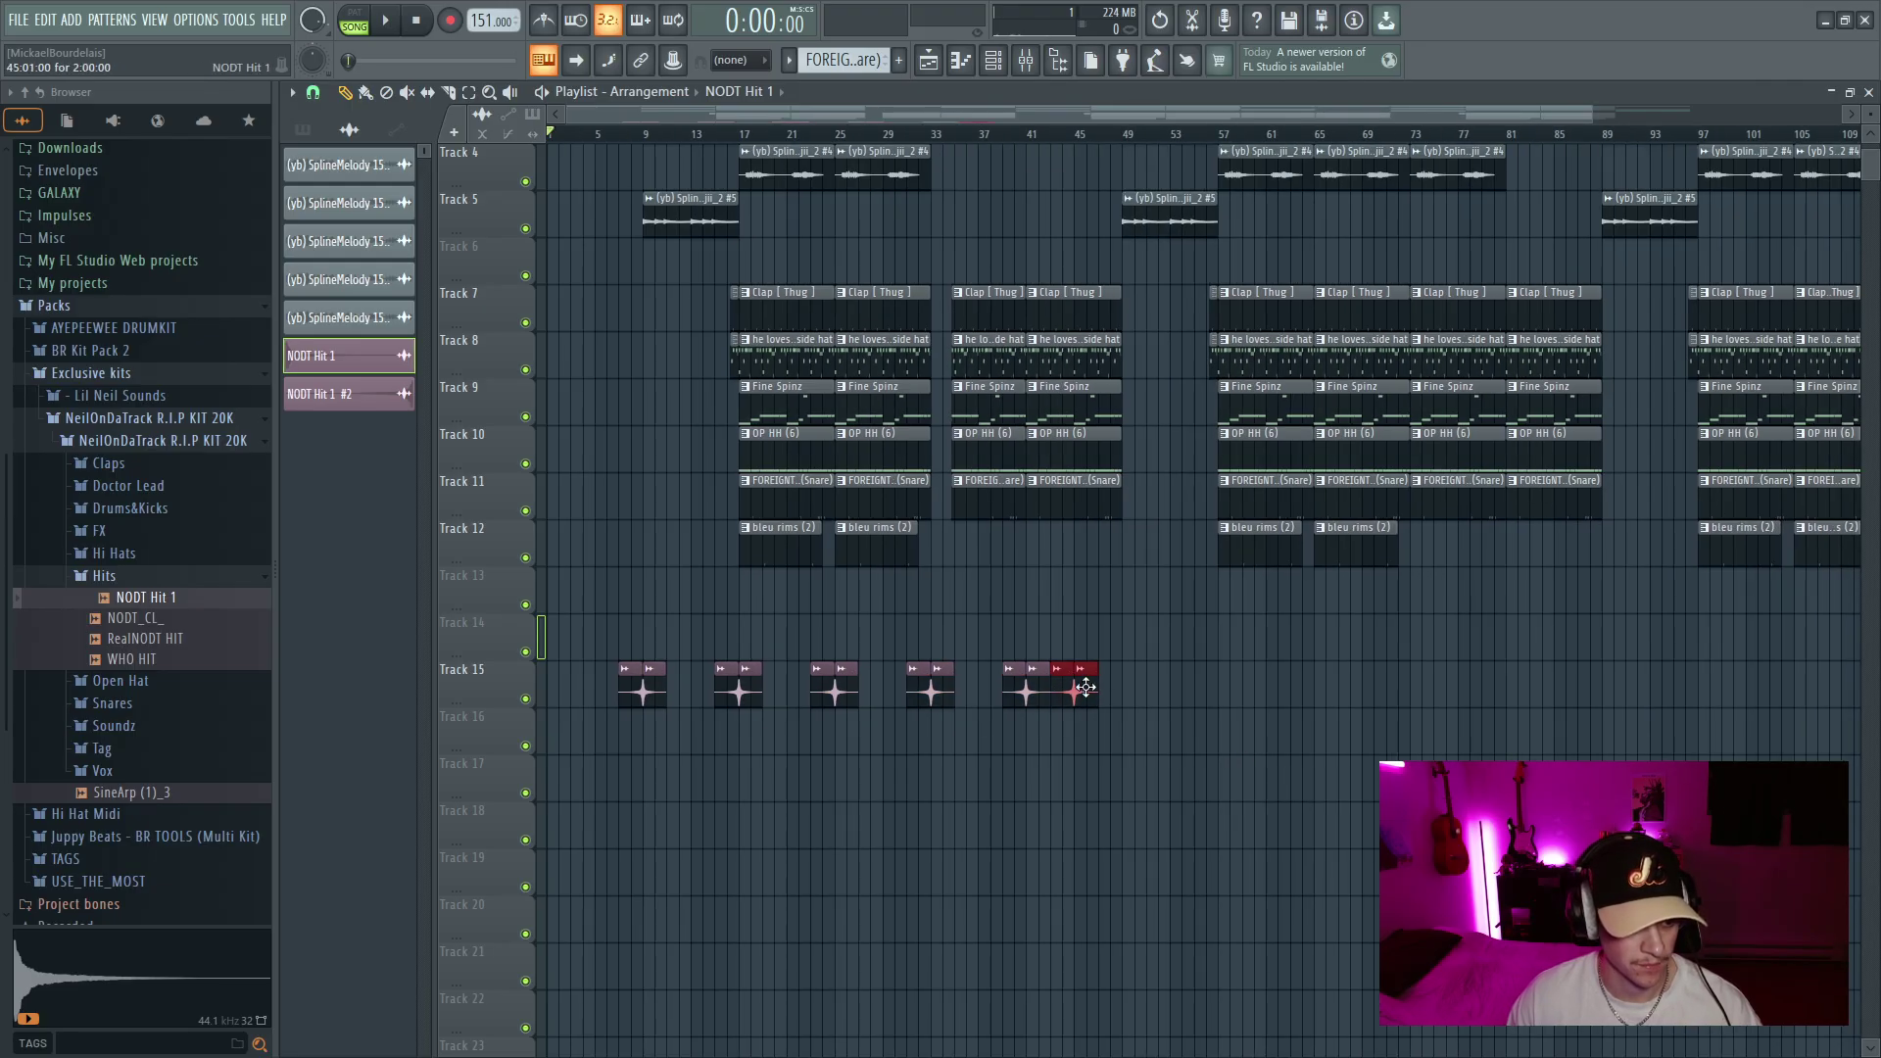
left_click_drag(1085, 686, 549, 755)
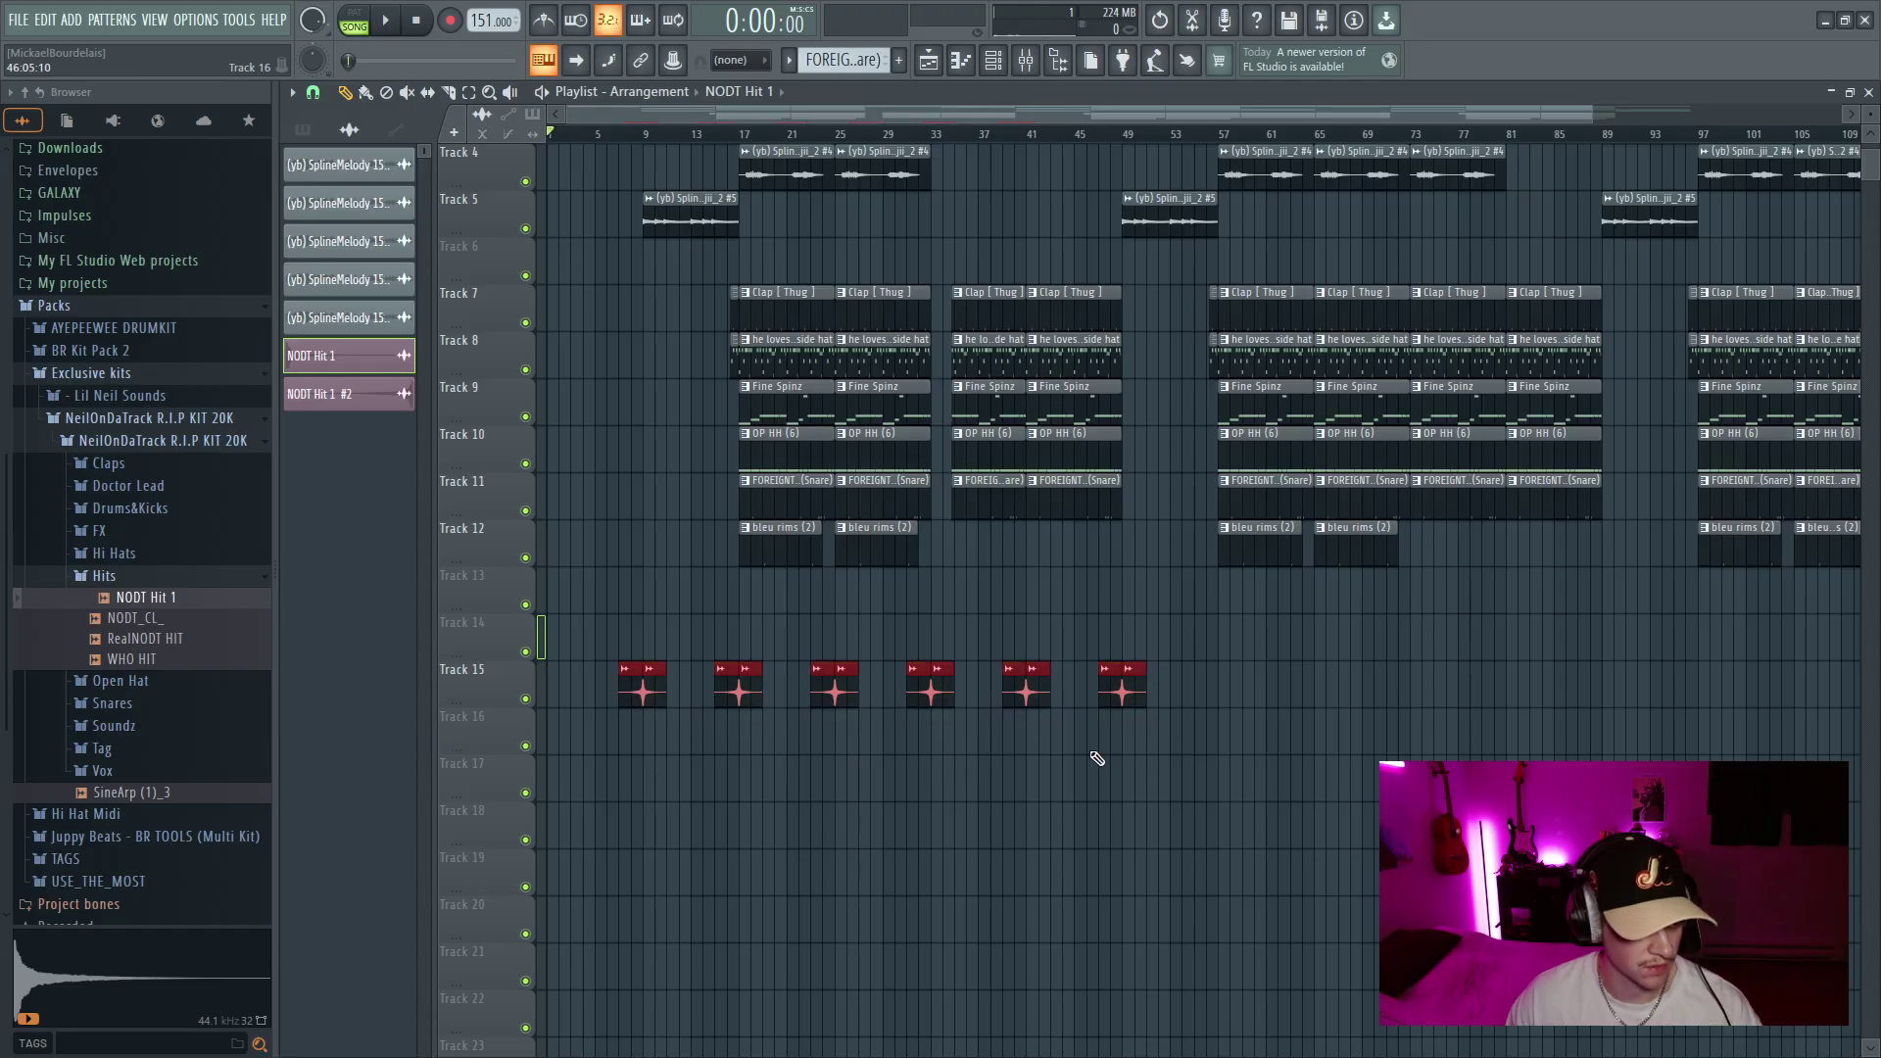
Duplicate the six hit pairs along Track 15 at the same eight-bar spacing, keeping them through bar 111 and deleting the pairs beyond the song's end
key("ctrl+b")
left_click_drag(1185, 684, 1232, 683)
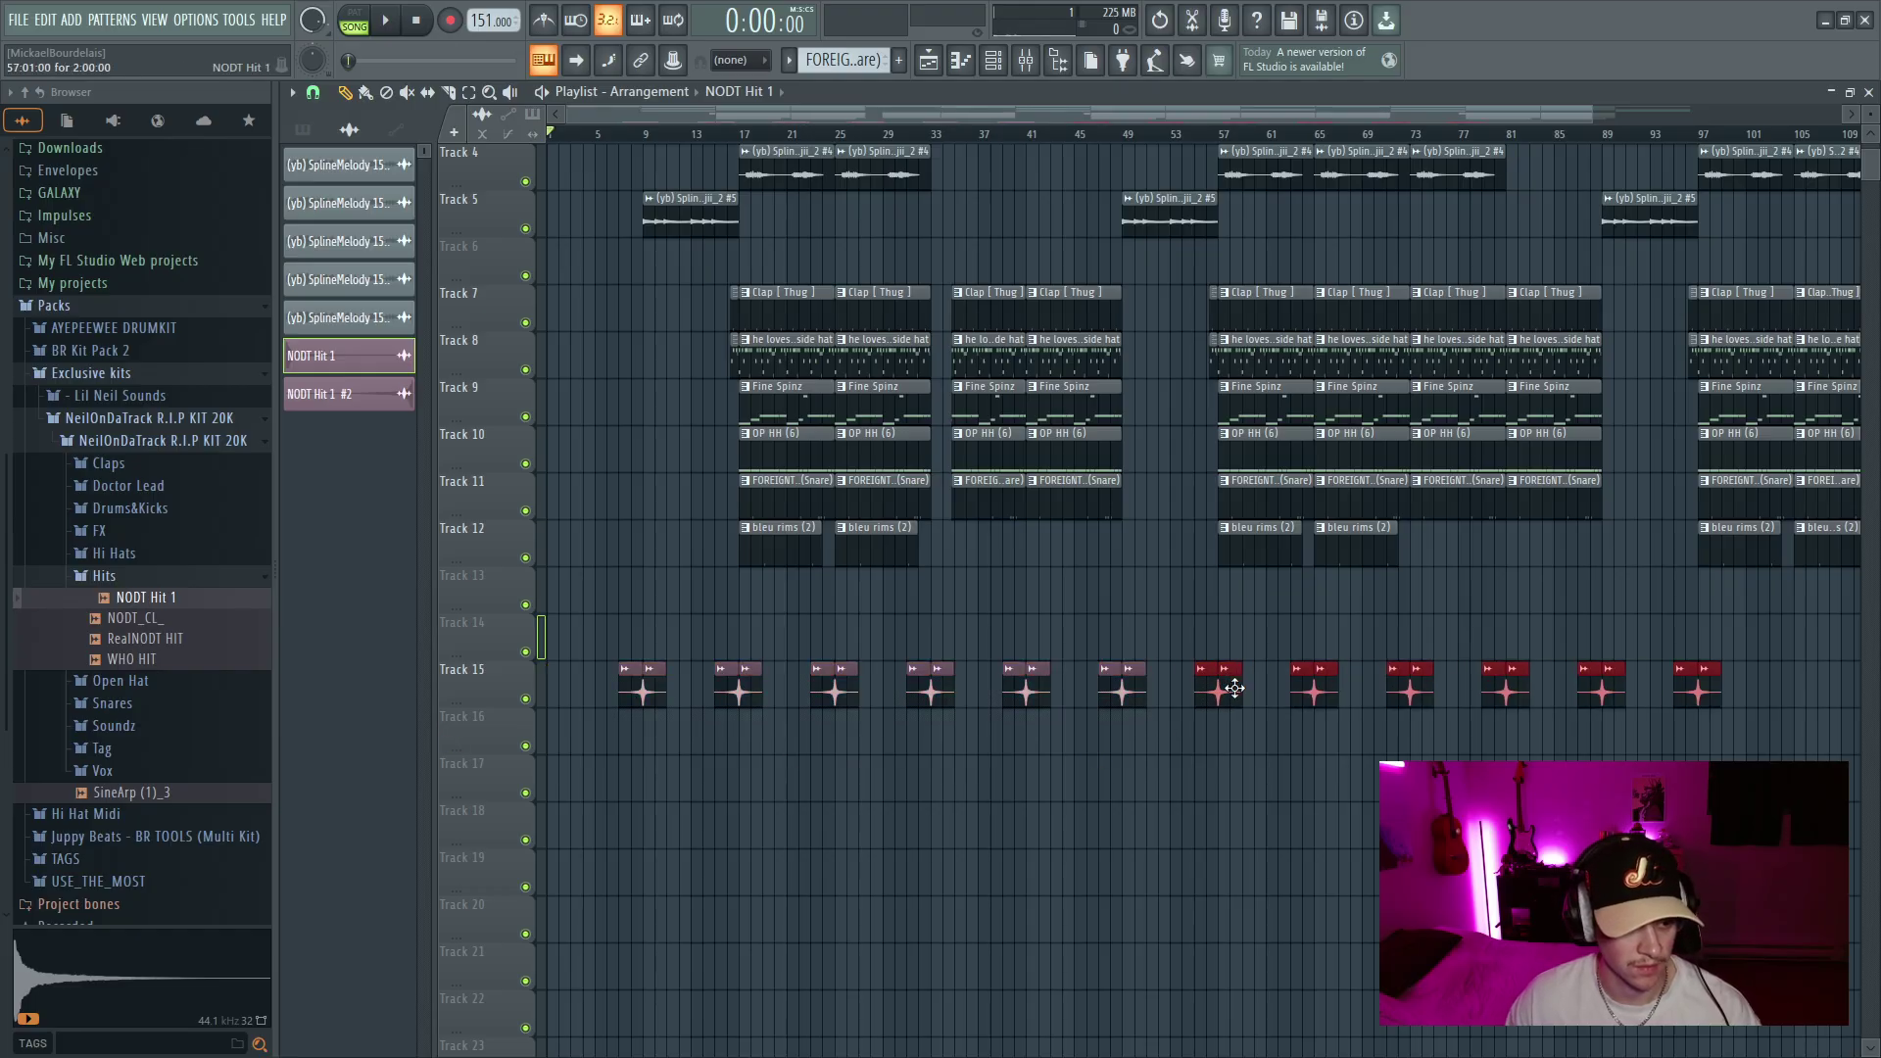
key("ctrl+b")
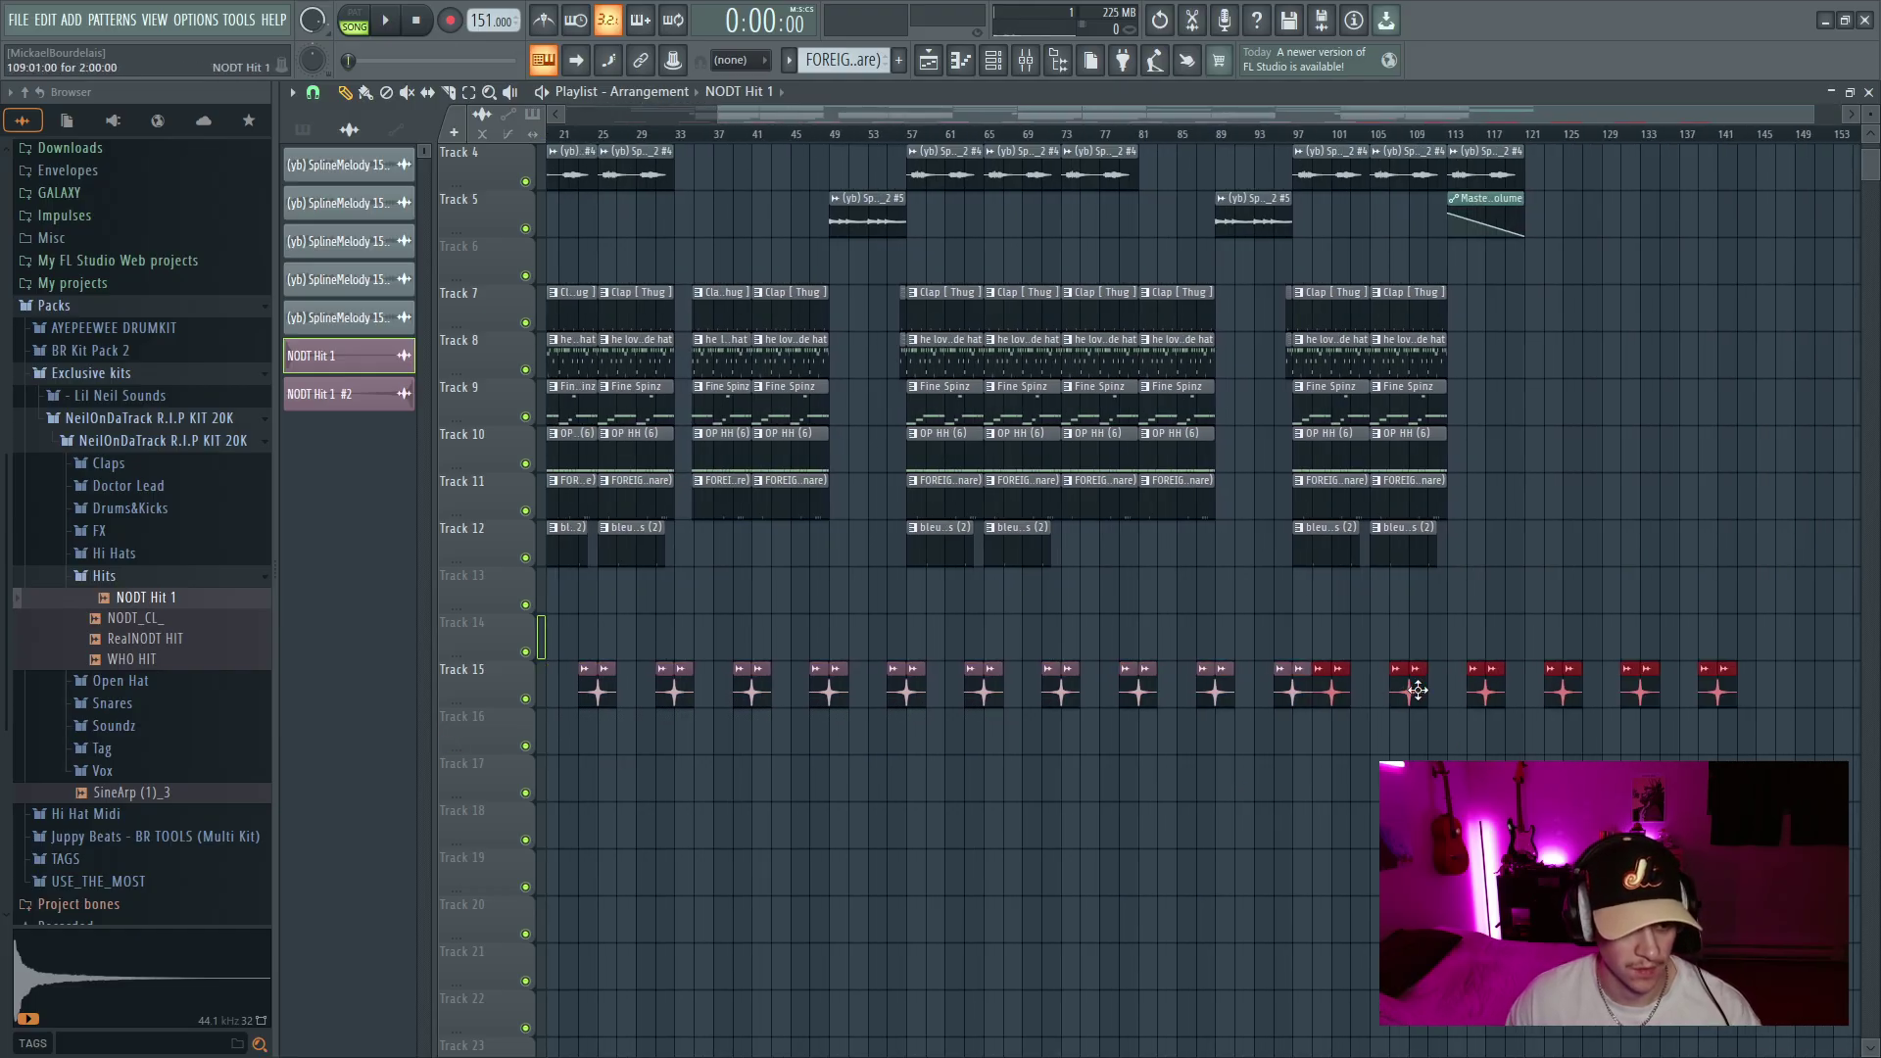
left_click_drag(1418, 691, 1739, 730)
scroll(1461, 696, "down", 2)
key("Delete")
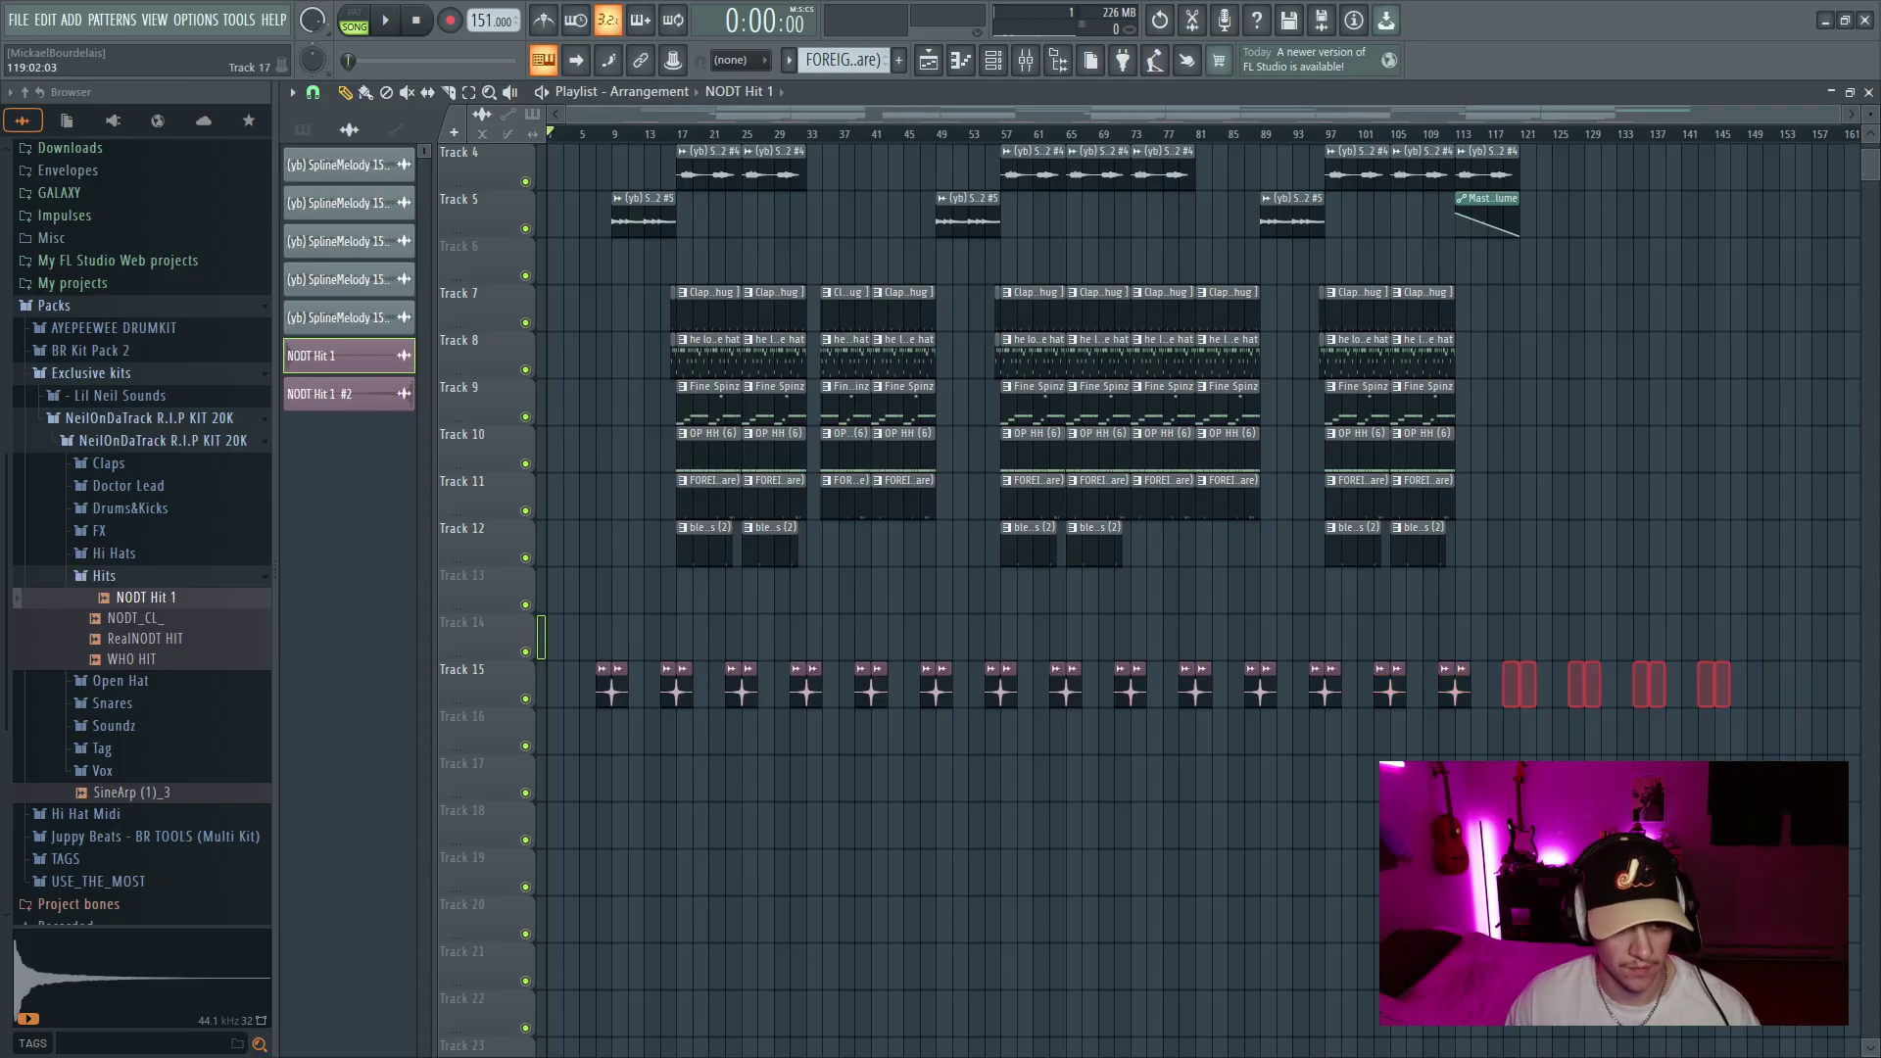
Play the hit transition from bar 7 and lower the NODT Hit 1 mixer level slightly to balance it against the melody
left_click(595, 134)
key("space")
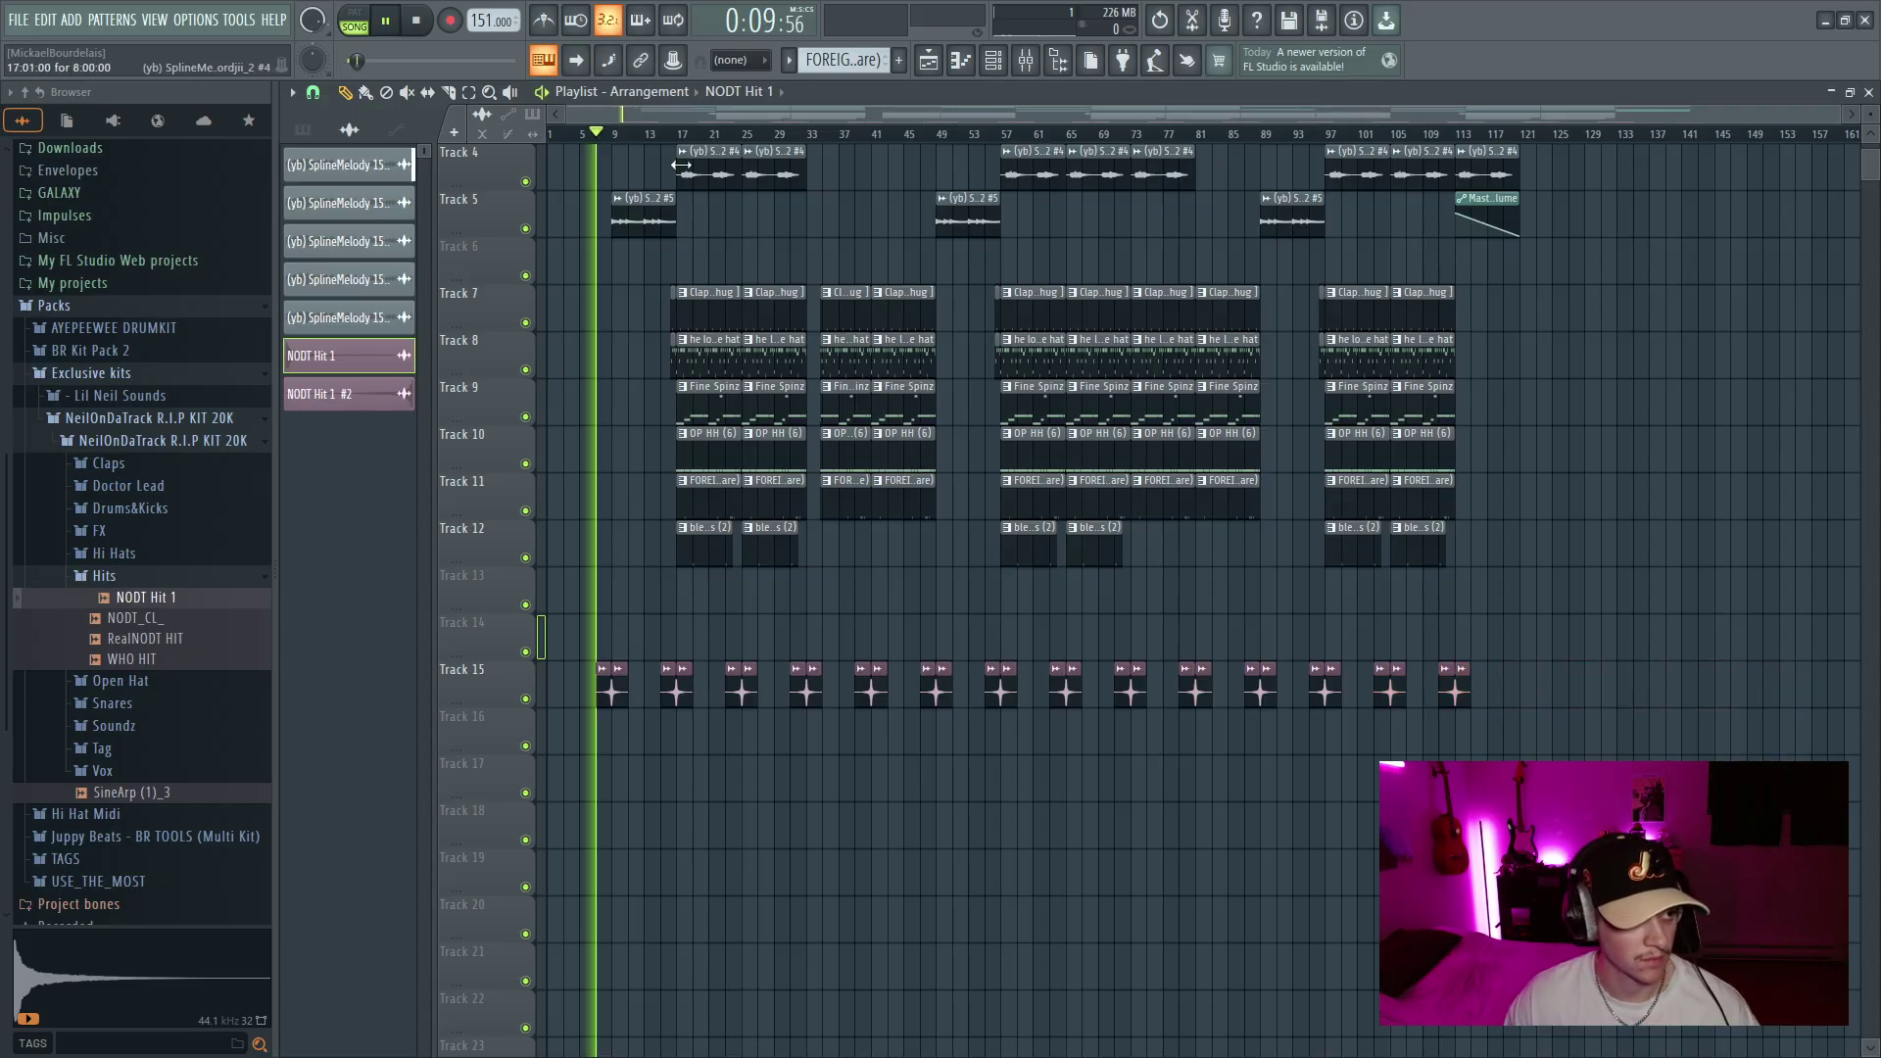
left_click(1025, 60)
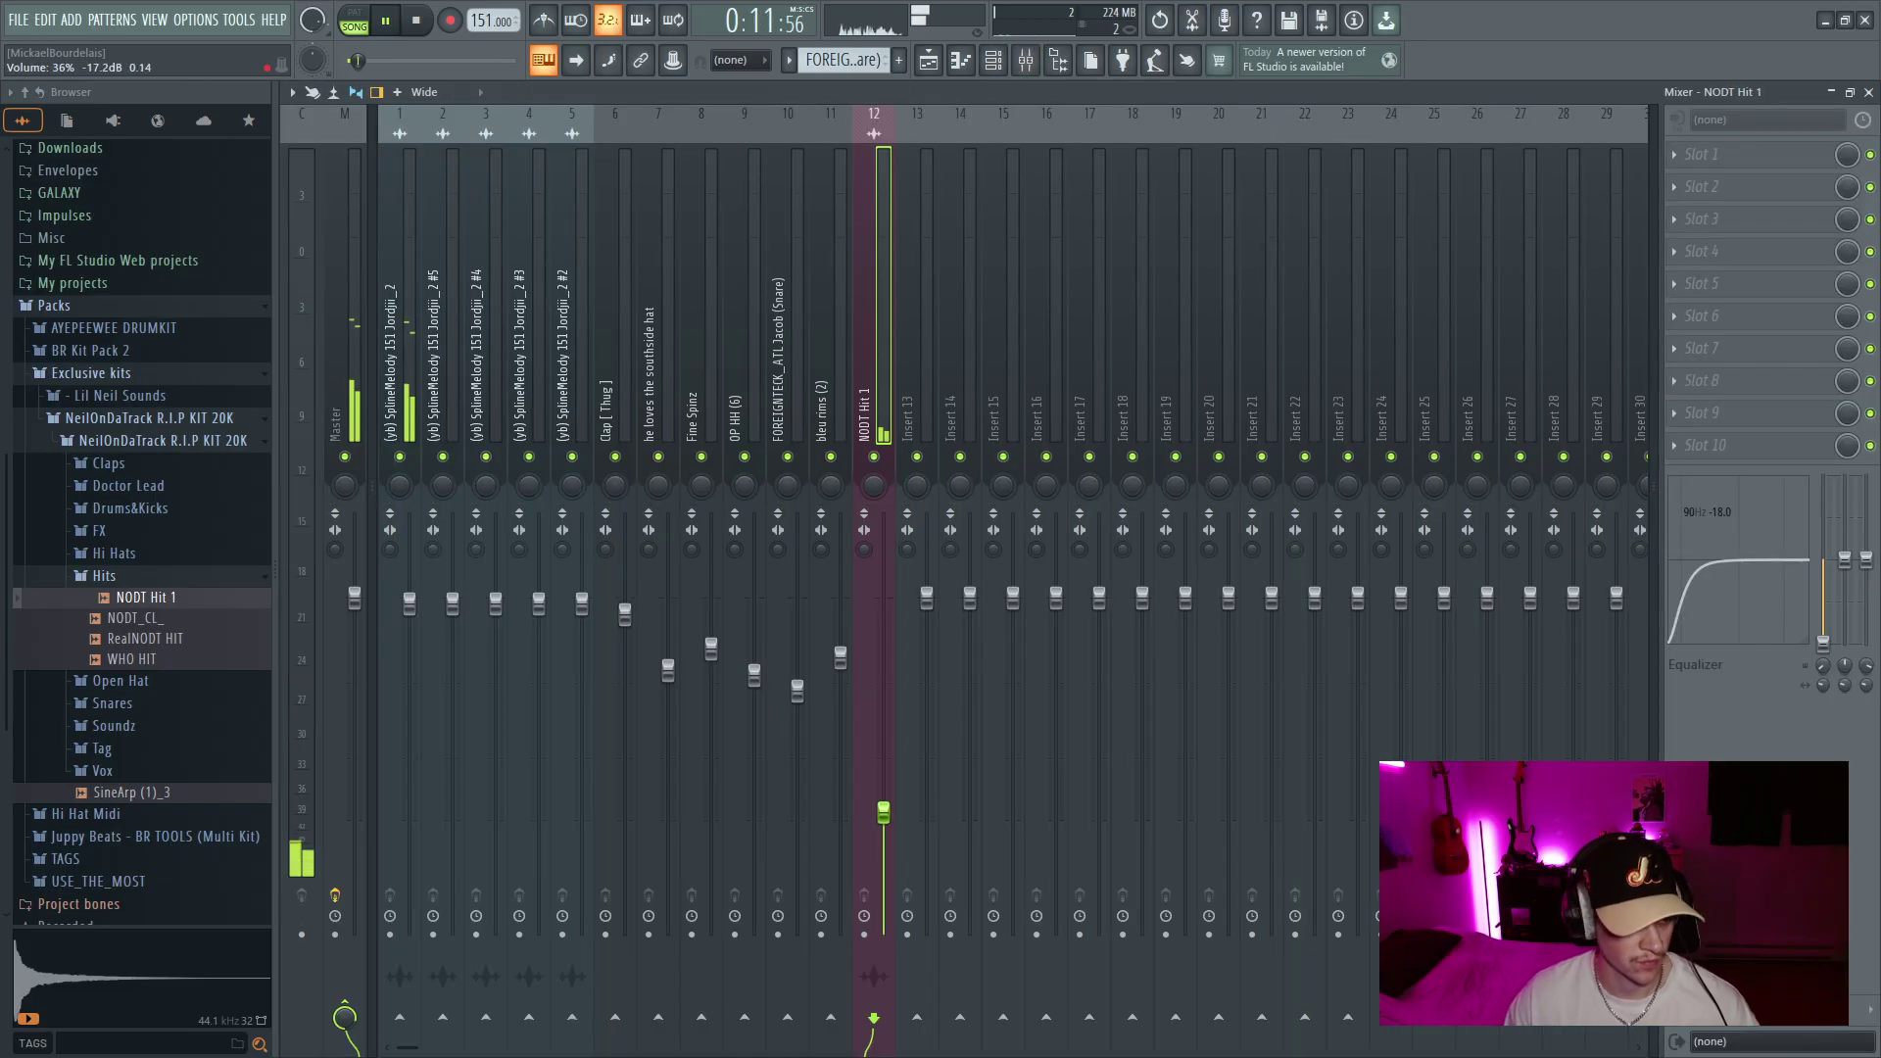
left_click_drag(885, 831, 885, 835)
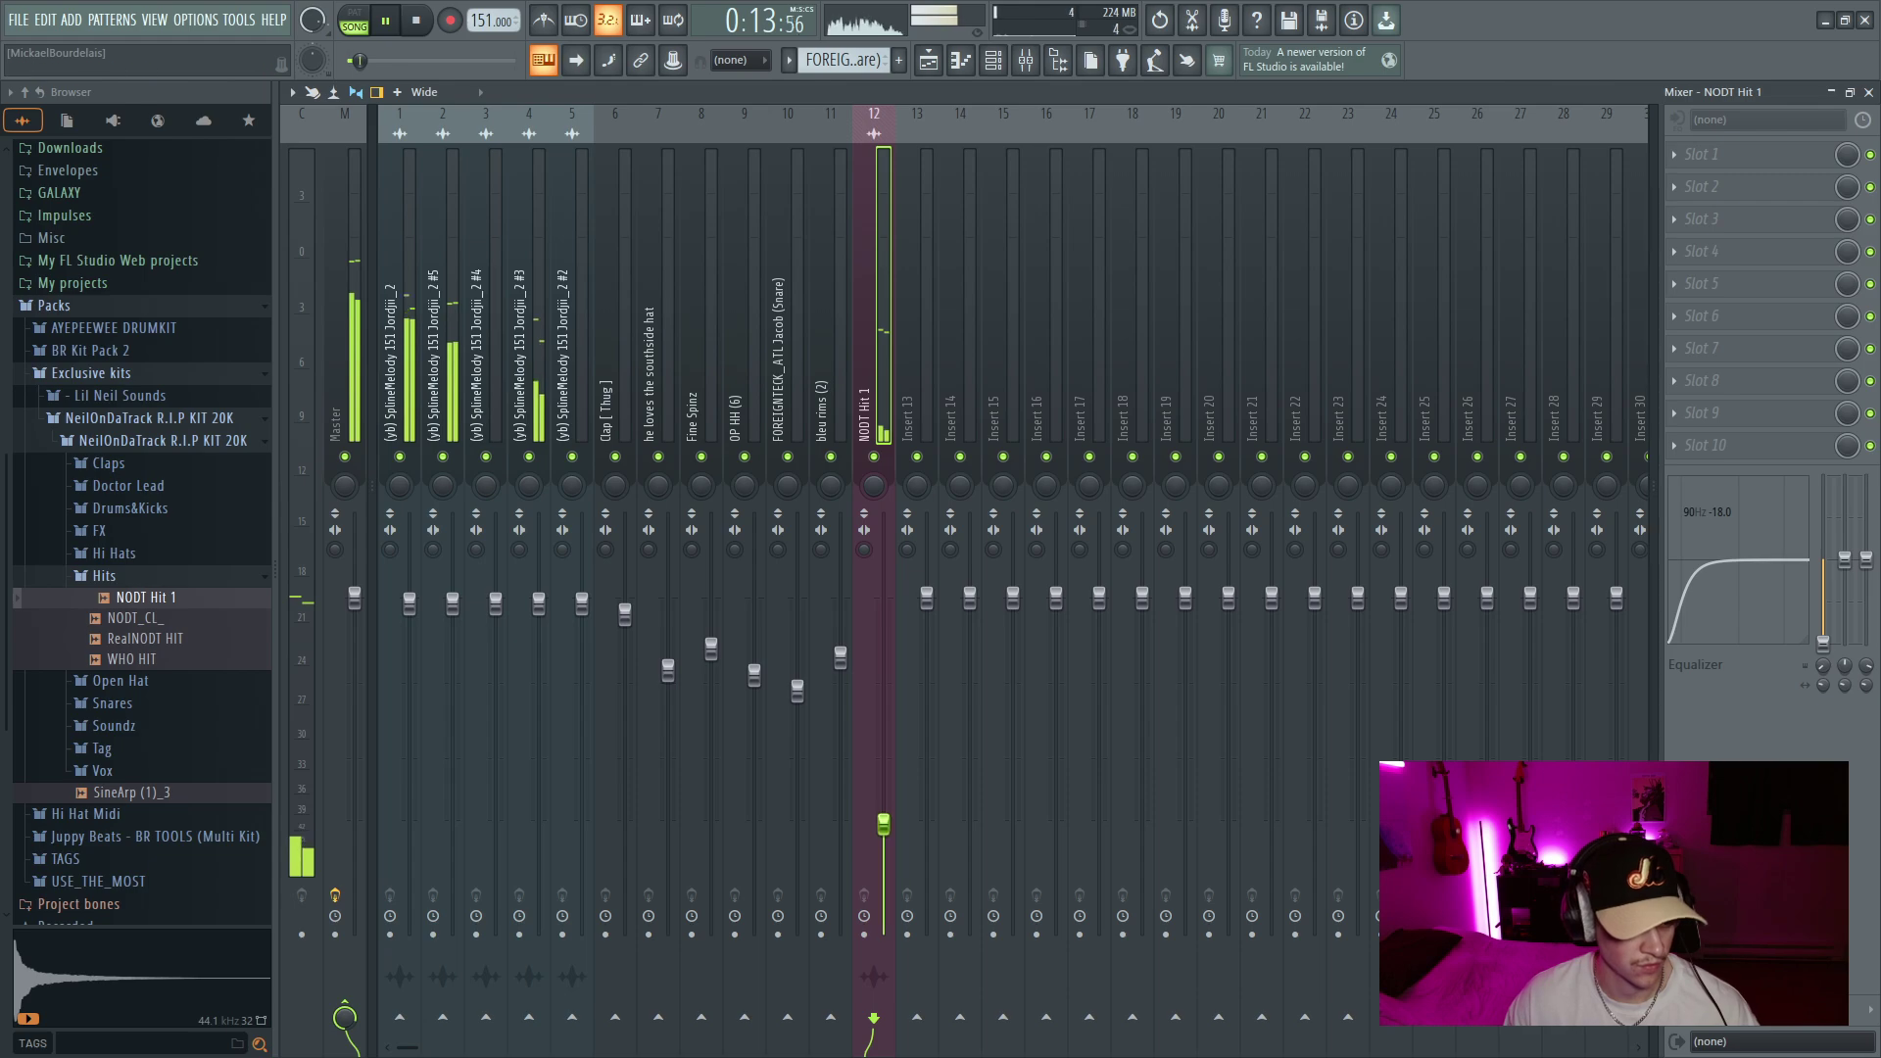
key("space")
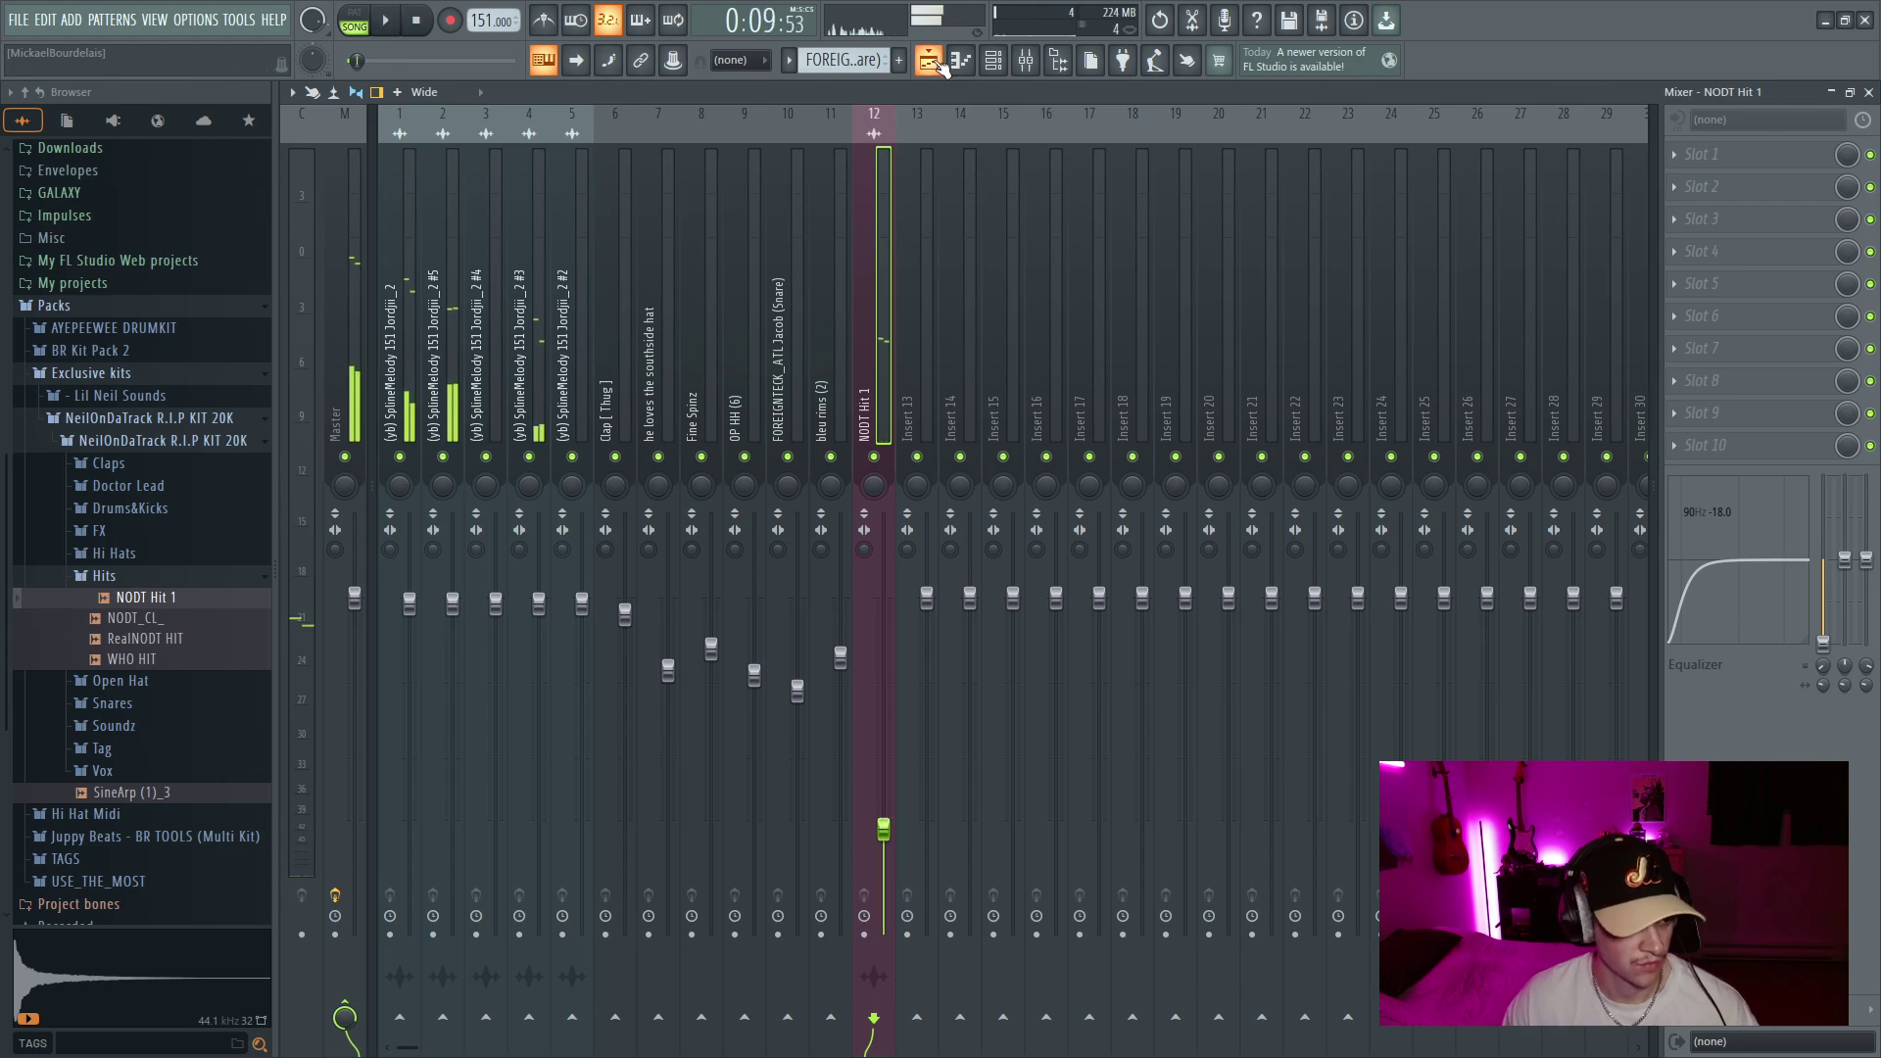
key("F9")
left_click(727, 134)
key("space")
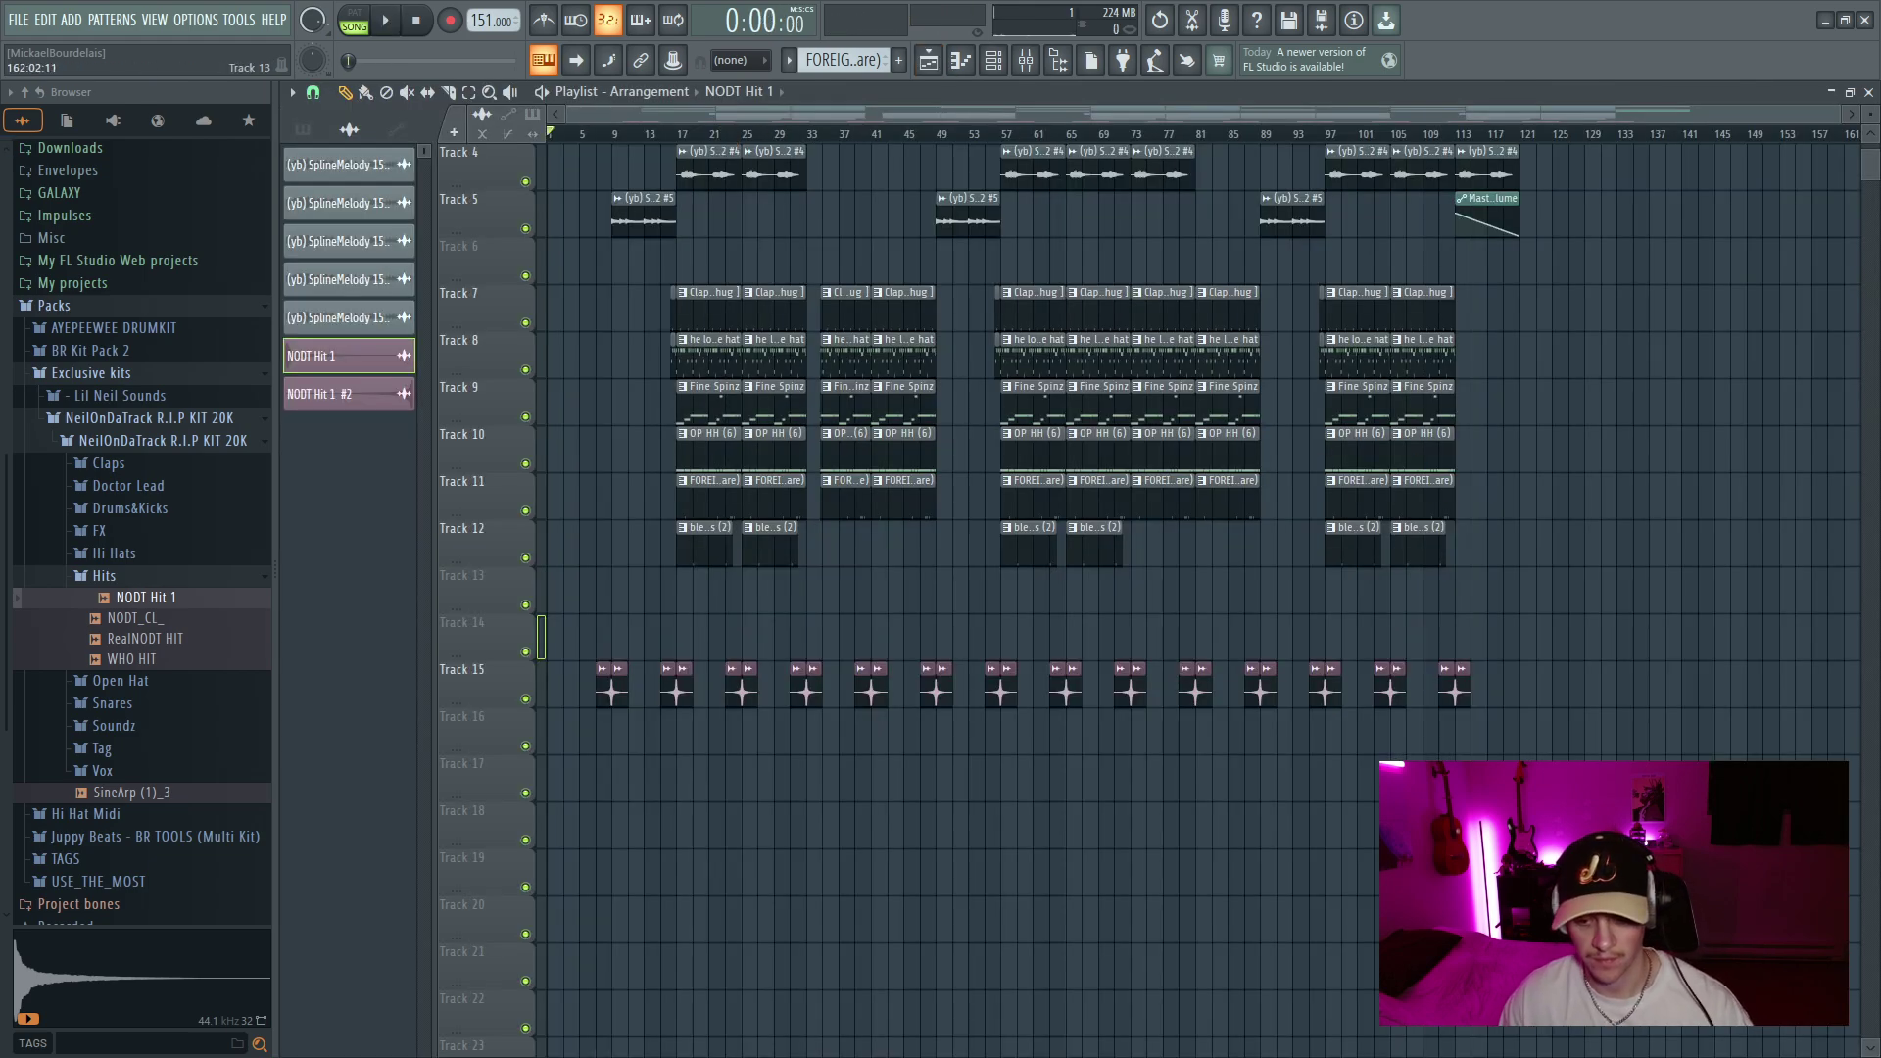